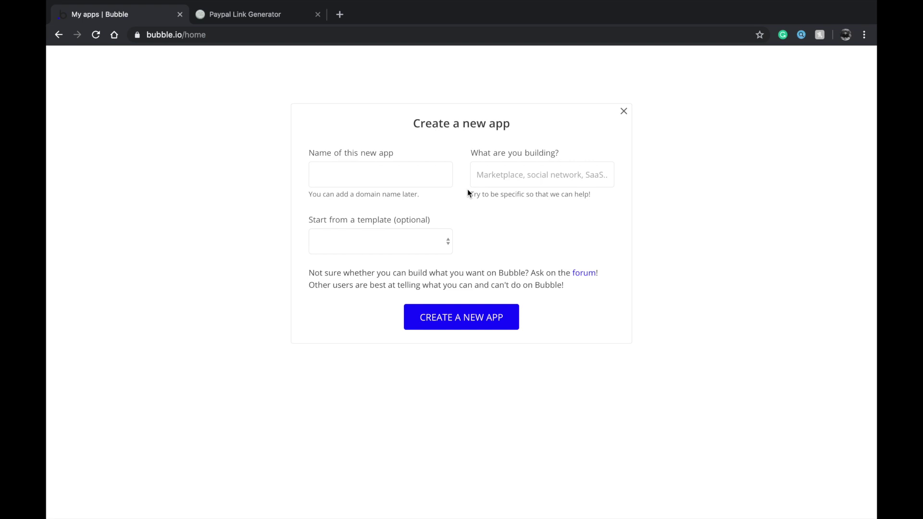
Name the new app 'post-letter' and create it
left_click(403, 172)
double_click(473, 125)
left_click(474, 125)
double_click(506, 126)
left_click(504, 142)
left_click(408, 175)
type("post")
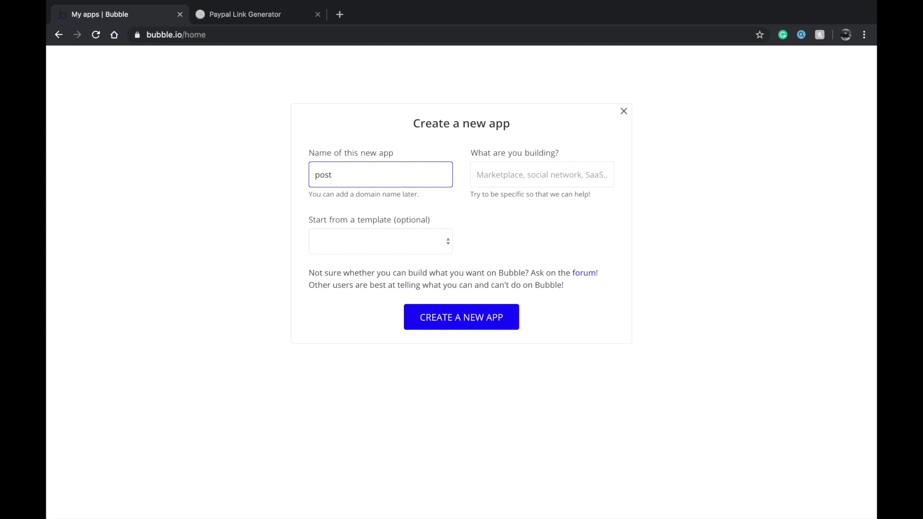
type(" letter")
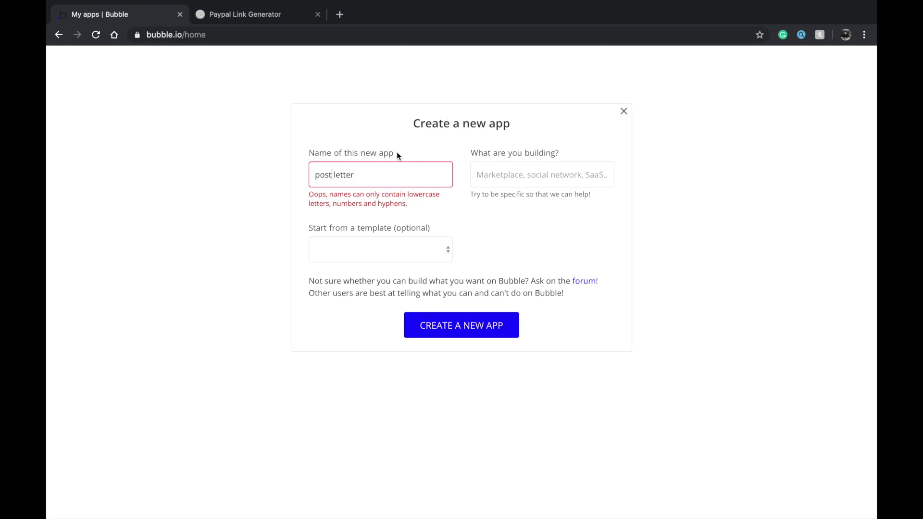
key("Delete")
type("-")
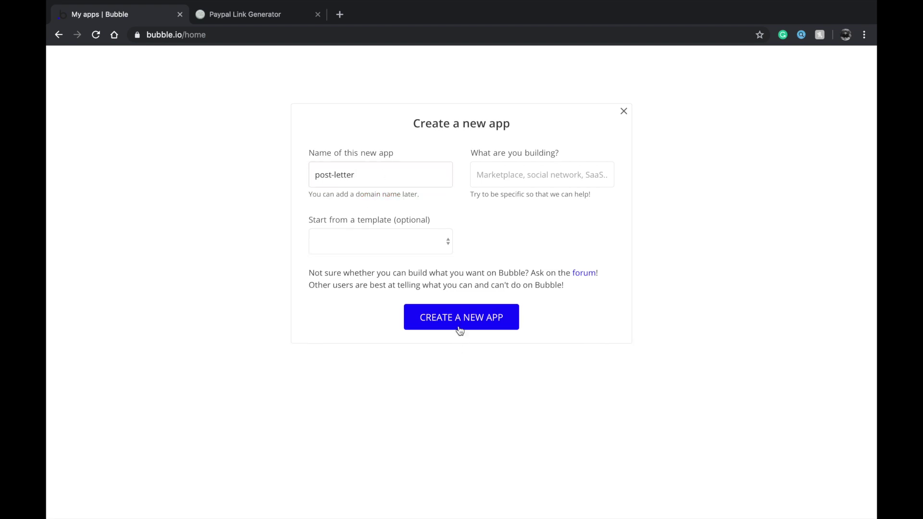
left_click(460, 324)
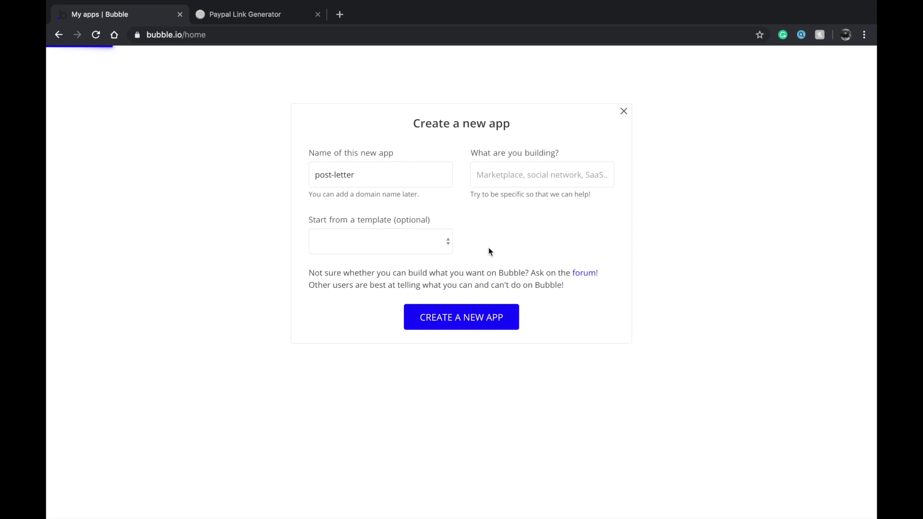
Start the app from a blank page and begin the setup assistant
triple_click(387, 167)
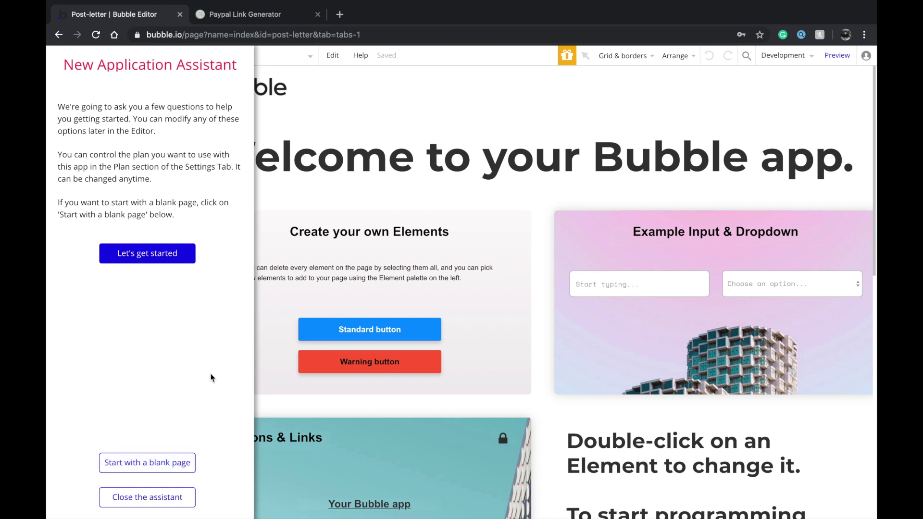
left_click(146, 463)
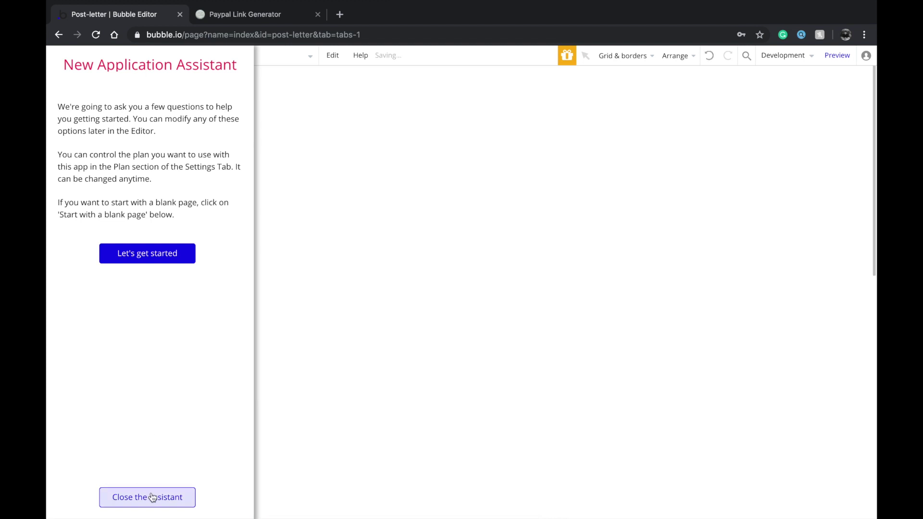
left_click(157, 253)
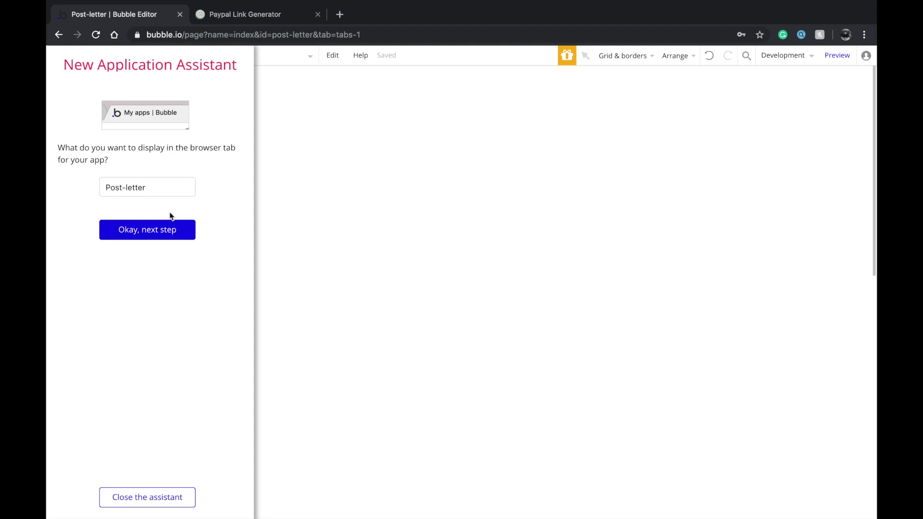
Set the browser tab title to 'Post Letter'
left_click(126, 187)
key("BackSpace")
key("Right")
key("BackSpace")
type("L")
left_click_drag(156, 187, 72, 184)
left_click(143, 187)
double_click(143, 188)
key("ctrl+a")
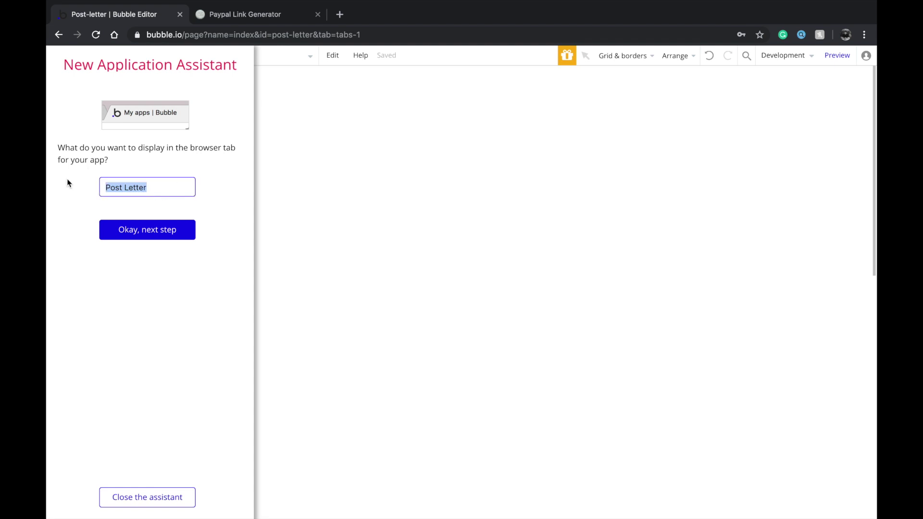
type("Post letter")
key("ctrl+z")
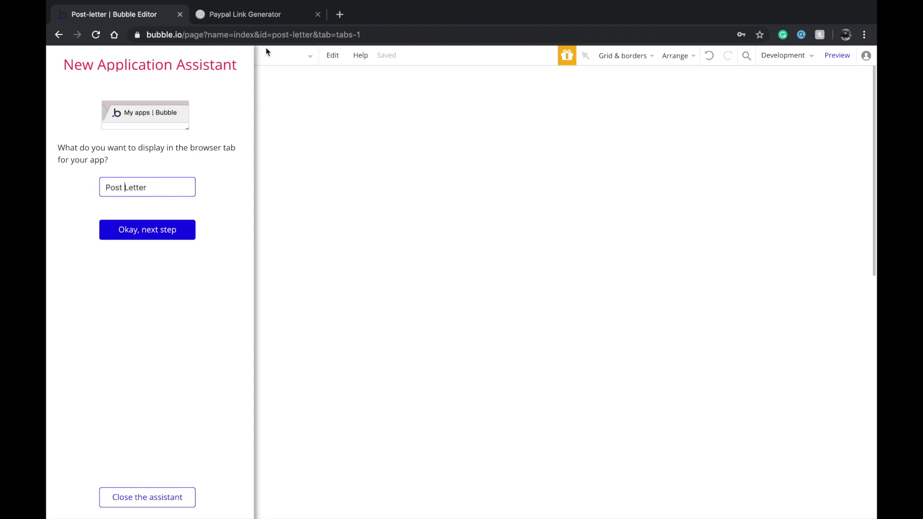
left_click(172, 242)
Keep English and the Standard Bubble Theme, skip the favicon, and go to plugin installation
left_click(175, 204)
left_click(196, 163)
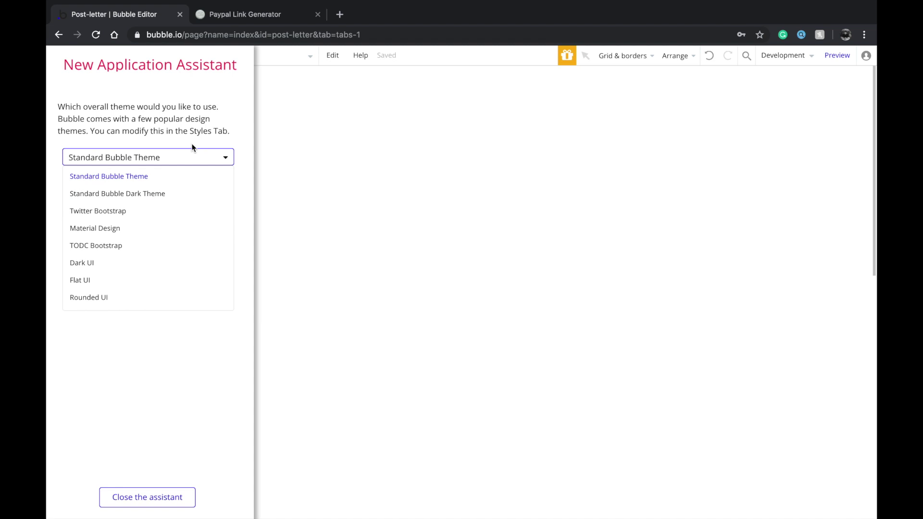
left_click(191, 160)
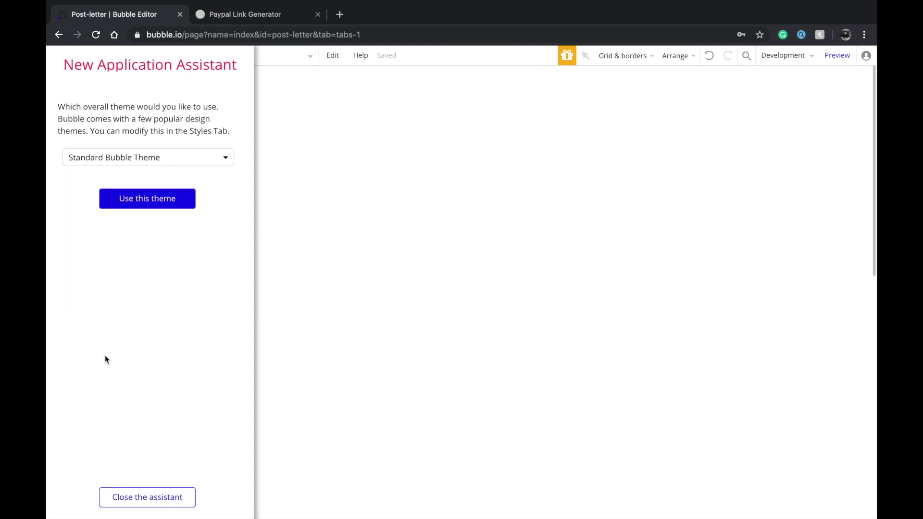
left_click(155, 207)
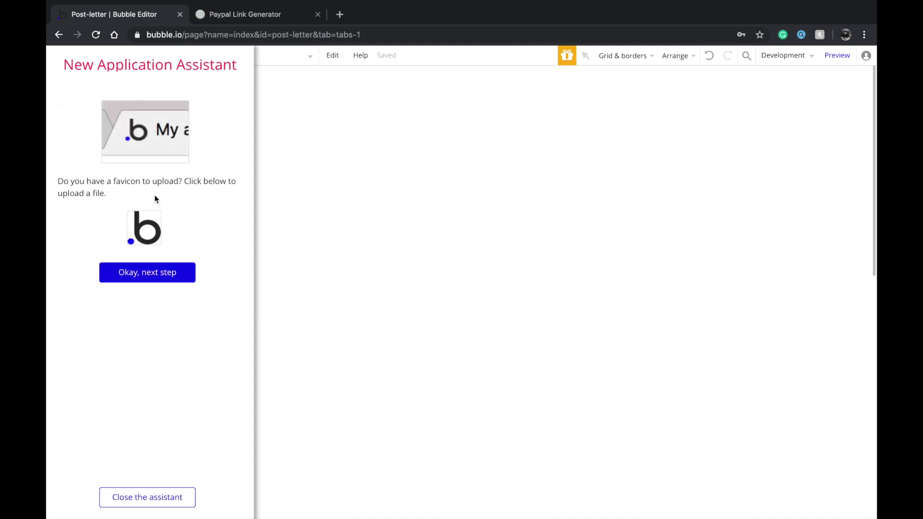
left_click(154, 273)
left_click(169, 162)
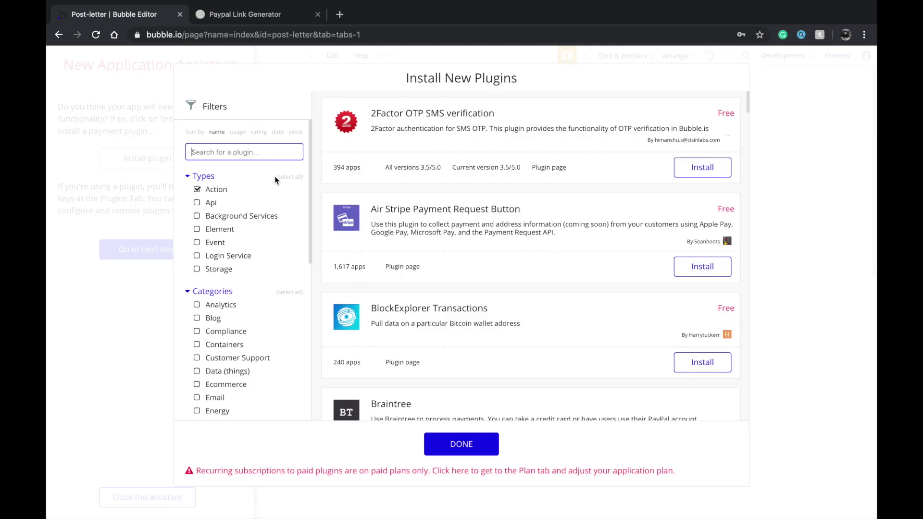
Show all plugin types and categories and search for 'stripe'
left_click(289, 177)
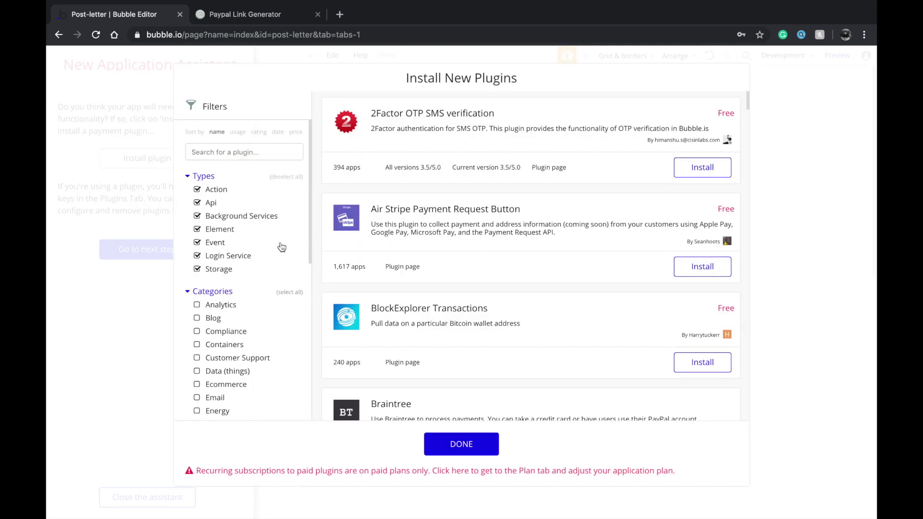
left_click(293, 291)
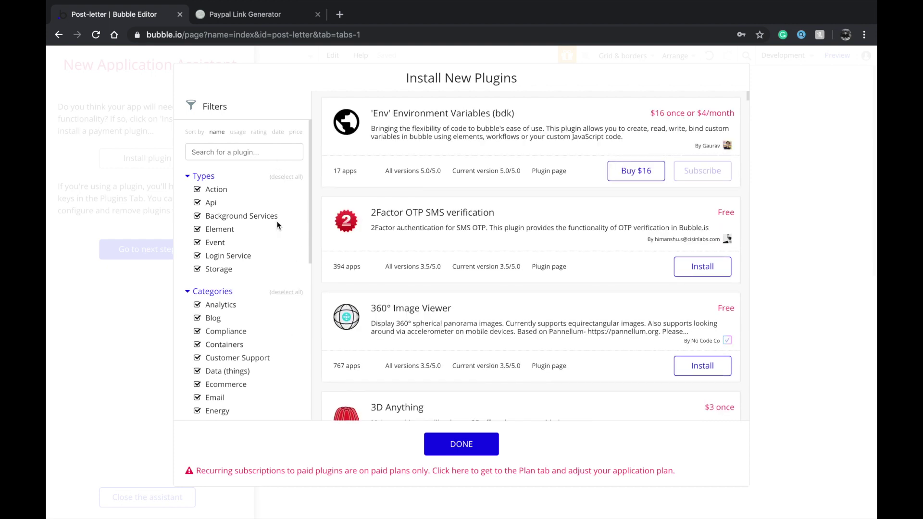
left_click(263, 151)
type("s")
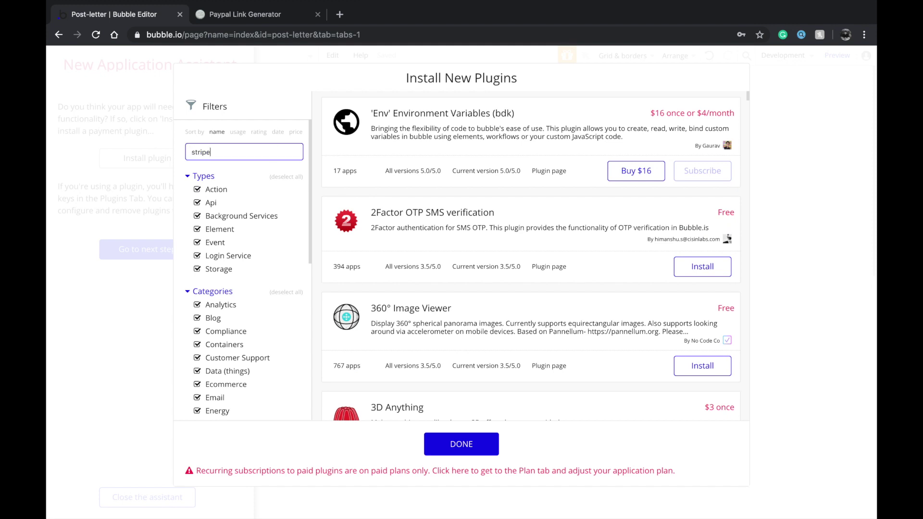
type("tripe")
key("super+a")
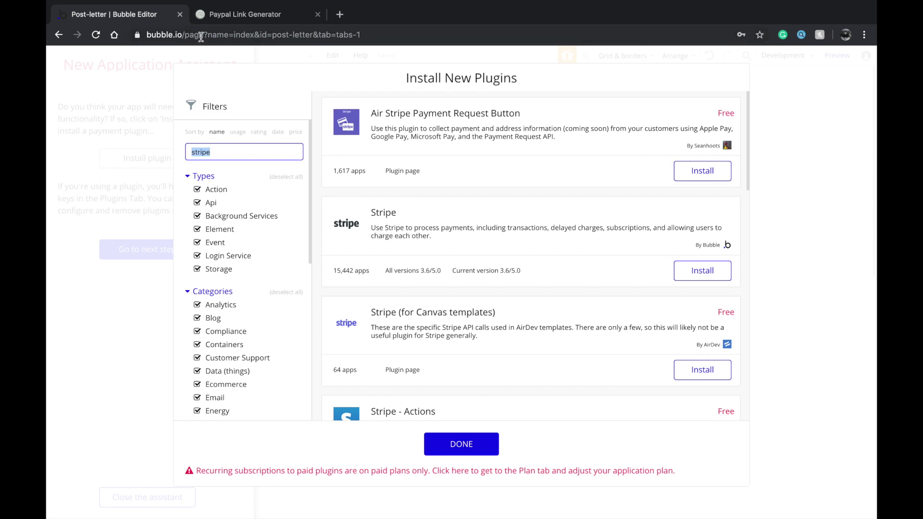
scroll(371, 189, "down", 2)
scroll(371, 189, "up", 2)
Install the Stripe plugin and clear the search box
left_click(702, 271)
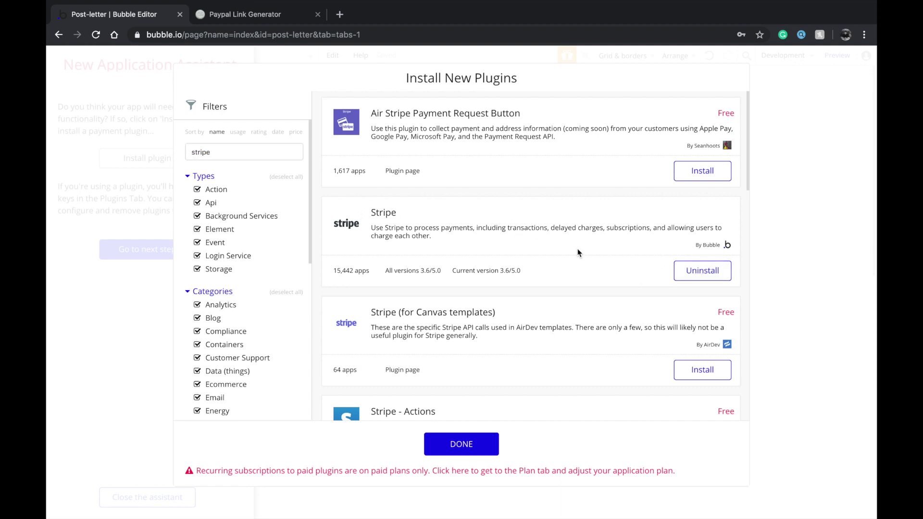
double_click(234, 152)
key("BackSpace")
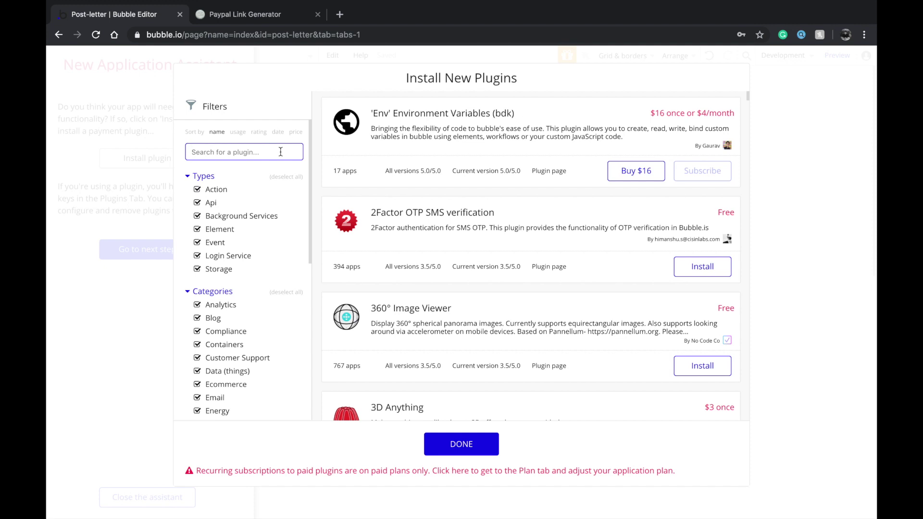
type("paypal")
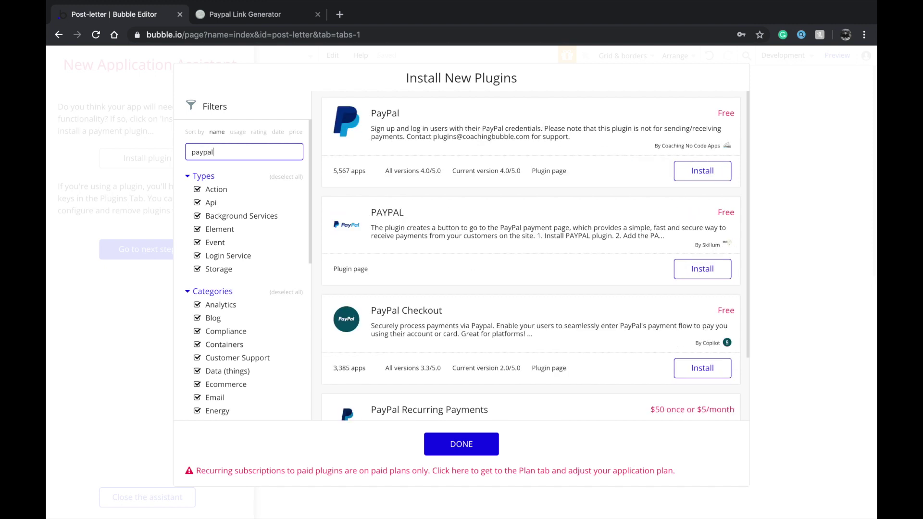
key("ctrl+a")
scroll(593, 224, "down", 3)
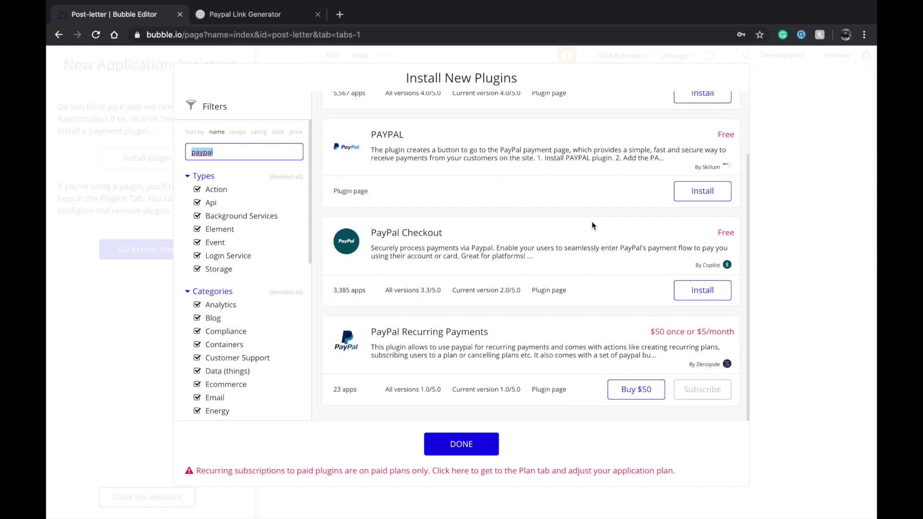
scroll(592, 225, "up", 3)
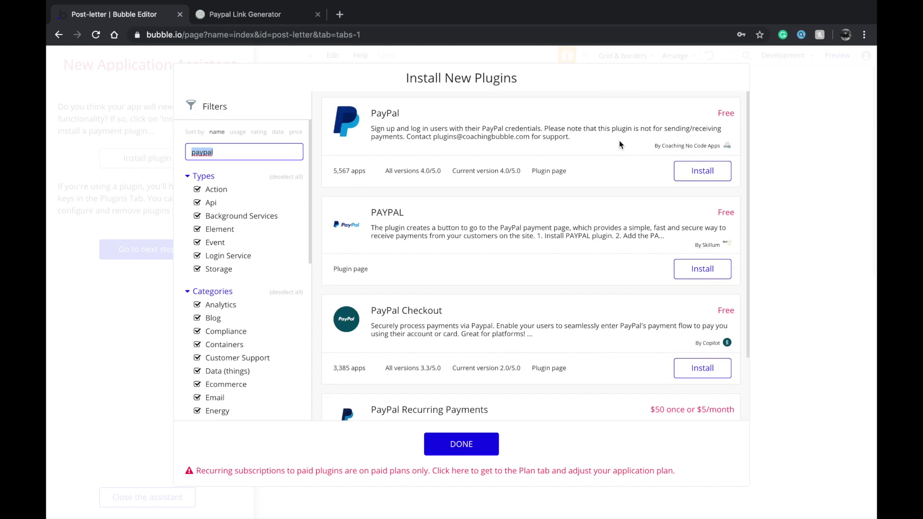
scroll(619, 141, "down", 3)
scroll(454, 167, "up", 3)
key("BackSpace")
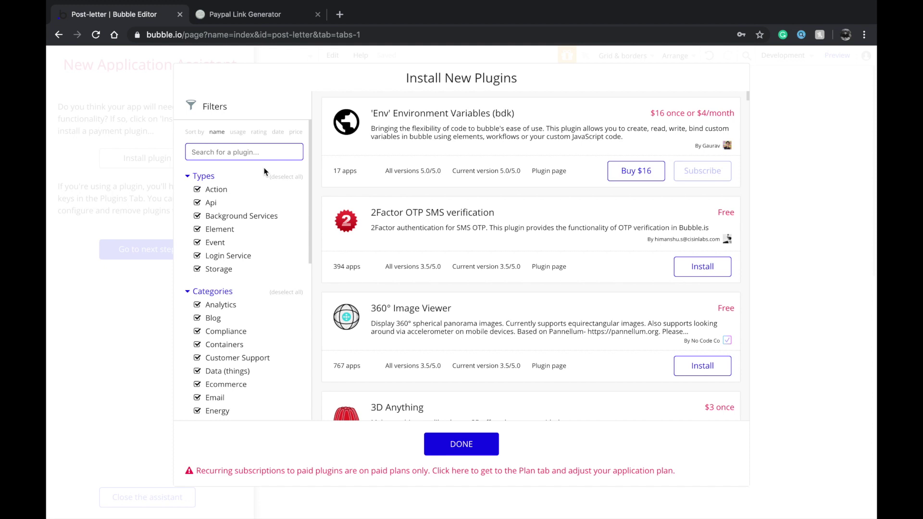
type("print pro")
key("ctrl+a")
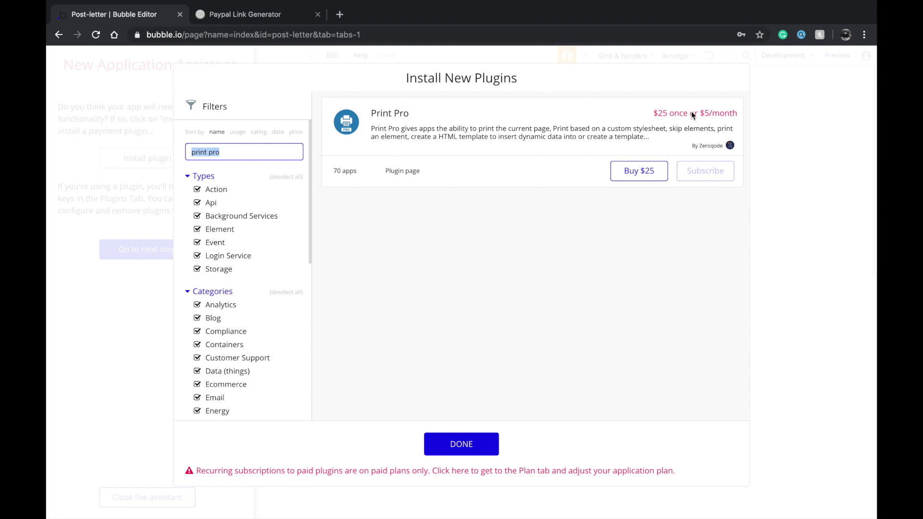
key("BackSpace")
Finish the remaining assistant steps and close the setup assistant
left_click(464, 438)
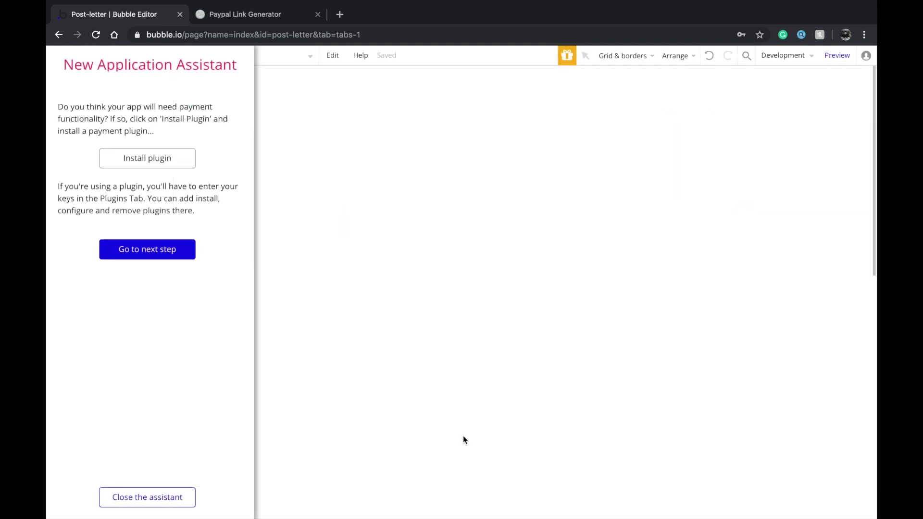
left_click(157, 255)
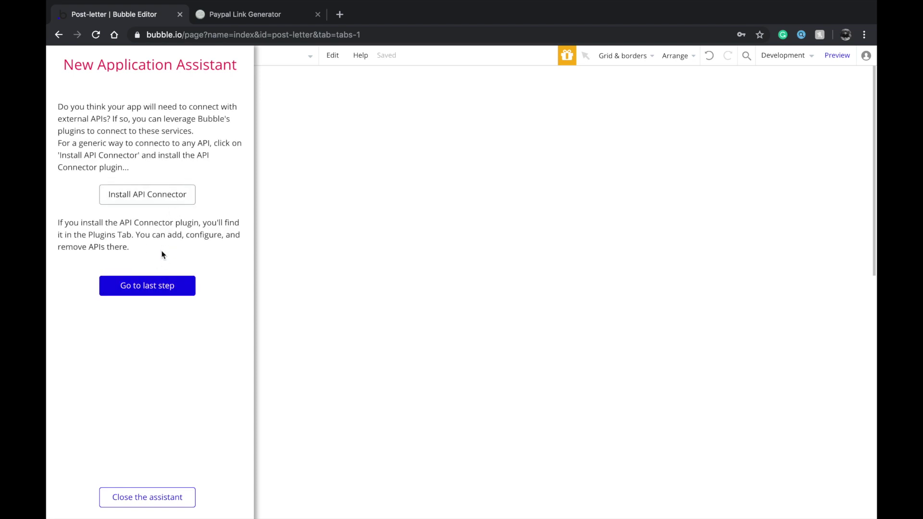
left_click(131, 495)
Open the index page's properties and delete its SEO description
double_click(256, 352)
left_click(663, 485)
key("BackSpace")
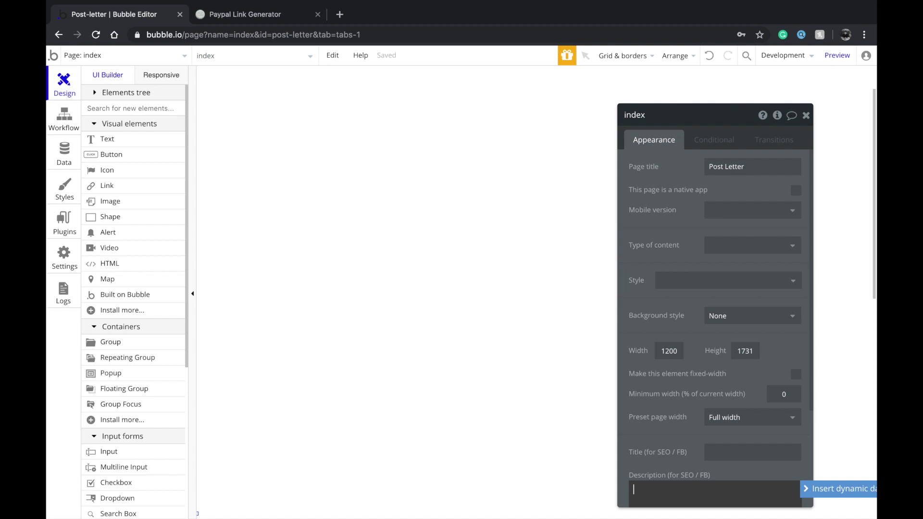
left_click(509, 235)
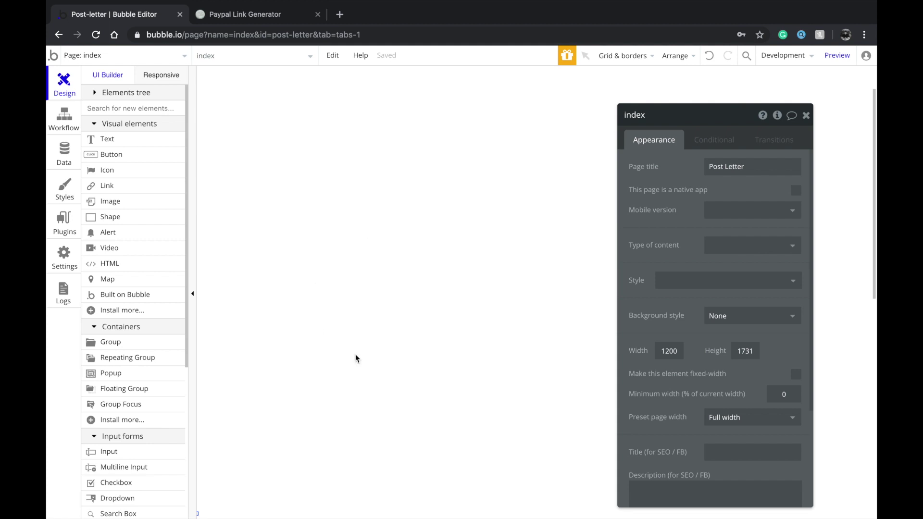
scroll(507, 298, "down", 1)
scroll(507, 299, "down", 2)
scroll(506, 299, "up", 3)
Draw Group A and place it at X 57, Y 106, sized 381 × 620
left_click(153, 345)
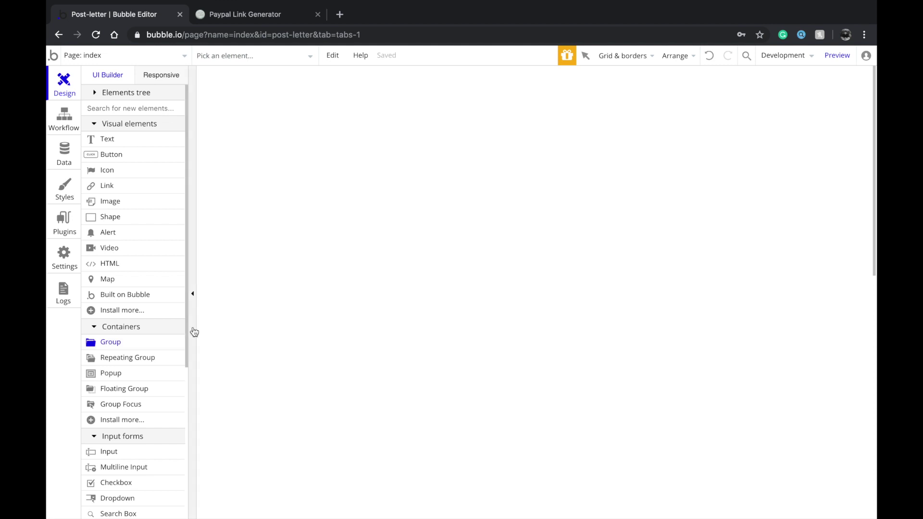
left_click_drag(261, 134, 506, 492)
left_click_drag(327, 338, 295, 331)
left_click_drag(477, 309, 450, 306)
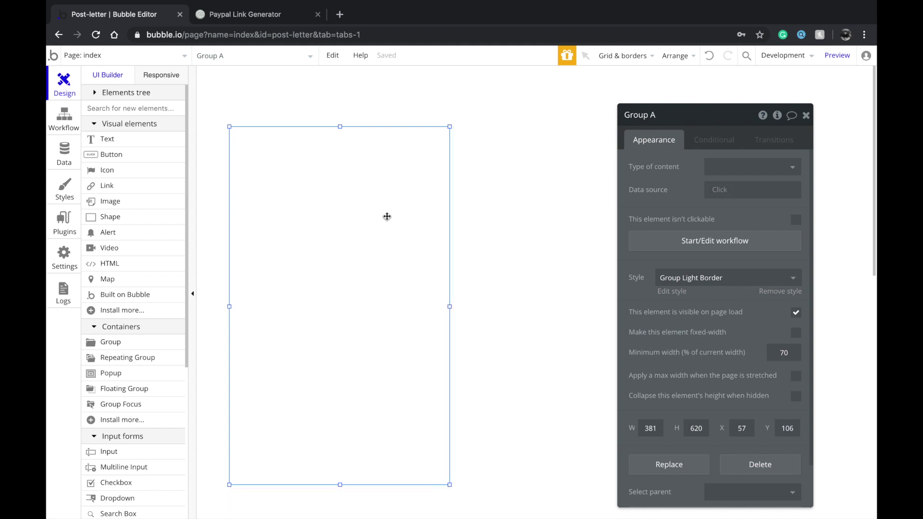
left_click(525, 353)
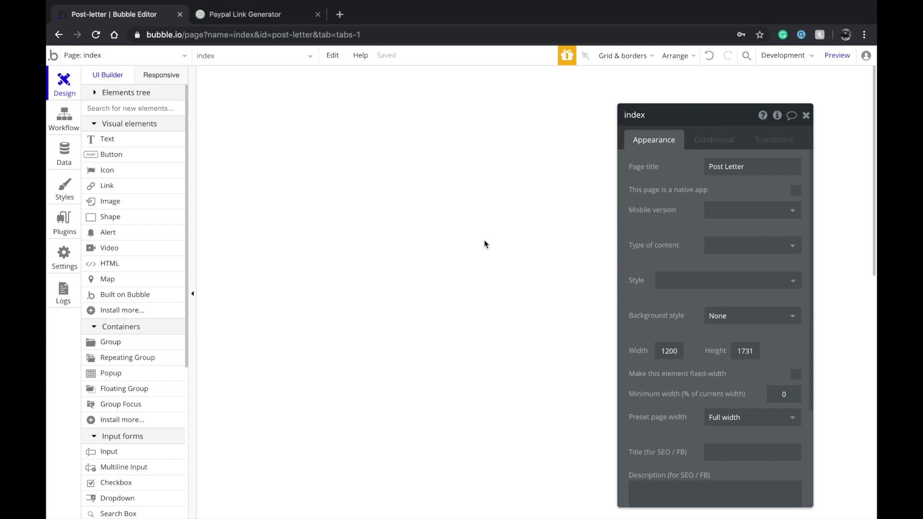
left_click(436, 223)
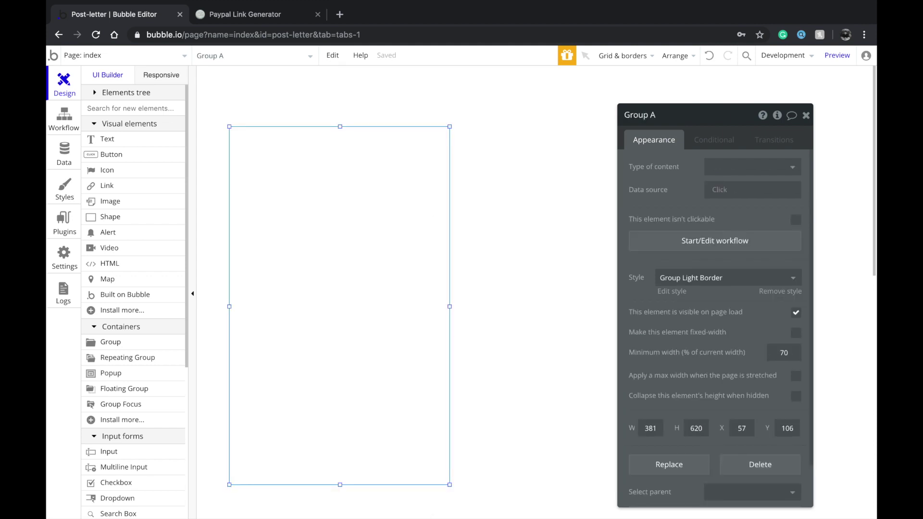
Give the Group Light Border style a solid border with width 1
left_click(672, 292)
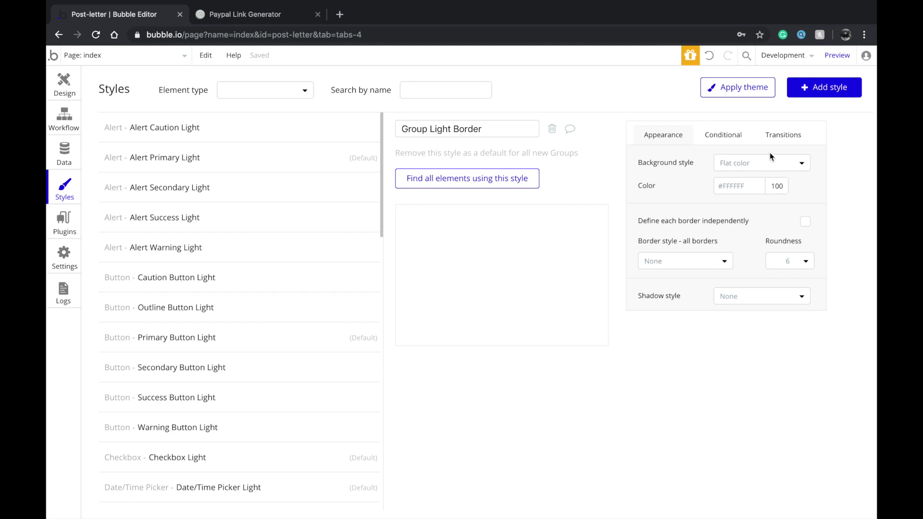
left_click(703, 264)
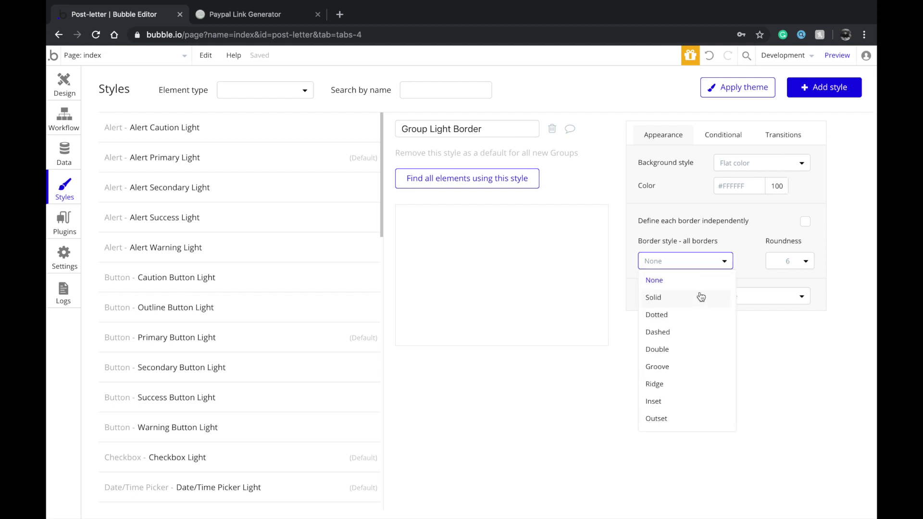
left_click(664, 300)
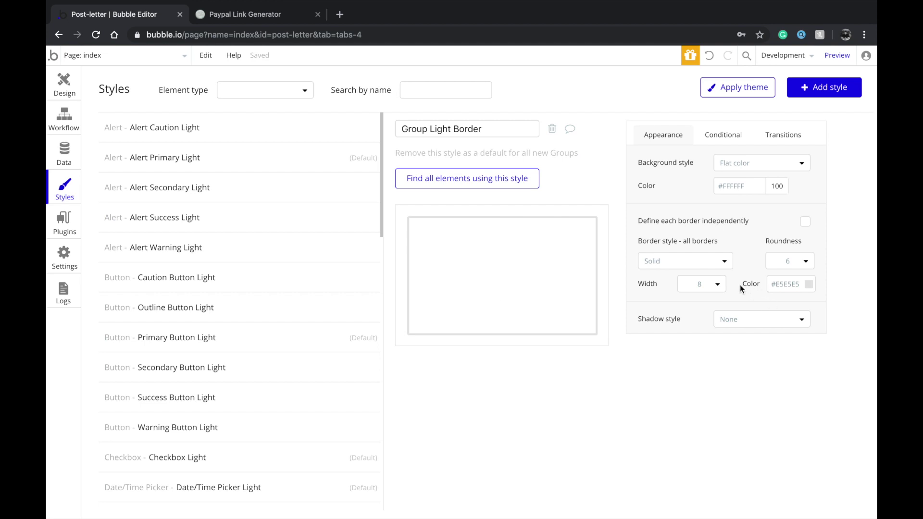
left_click(718, 287)
left_click(702, 301)
left_click(65, 94)
left_click(518, 342)
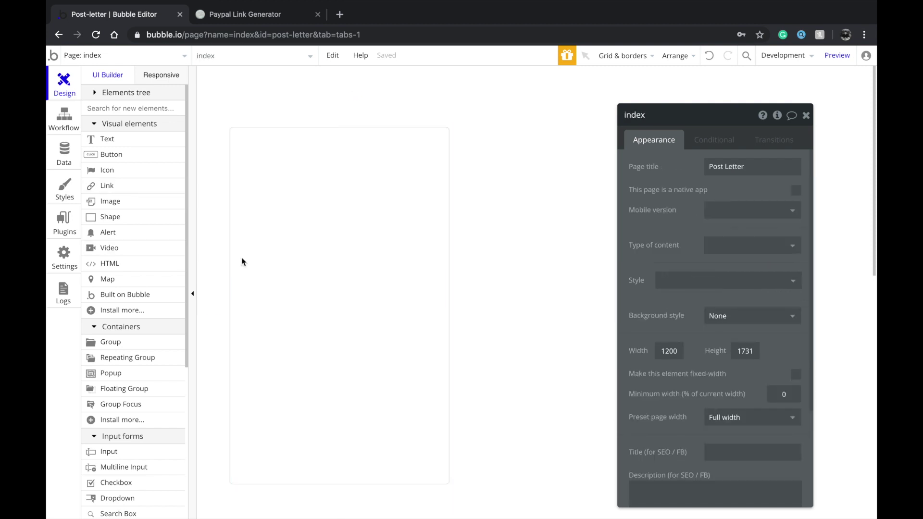
Draw a second group, Group B, to the right of Group A
left_click(257, 259)
left_click(127, 343)
mouse_move(473, 148)
left_mouse_down()
mouse_move(599, 243)
mouse_move(795, 308)
mouse_move(850, 350)
mouse_move(852, 369)
left_mouse_up()
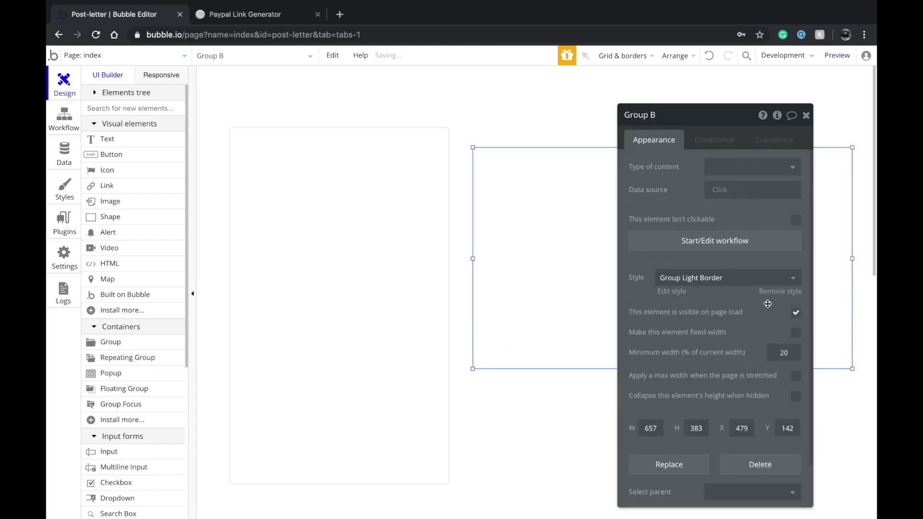
left_click_drag(575, 289, 562, 300)
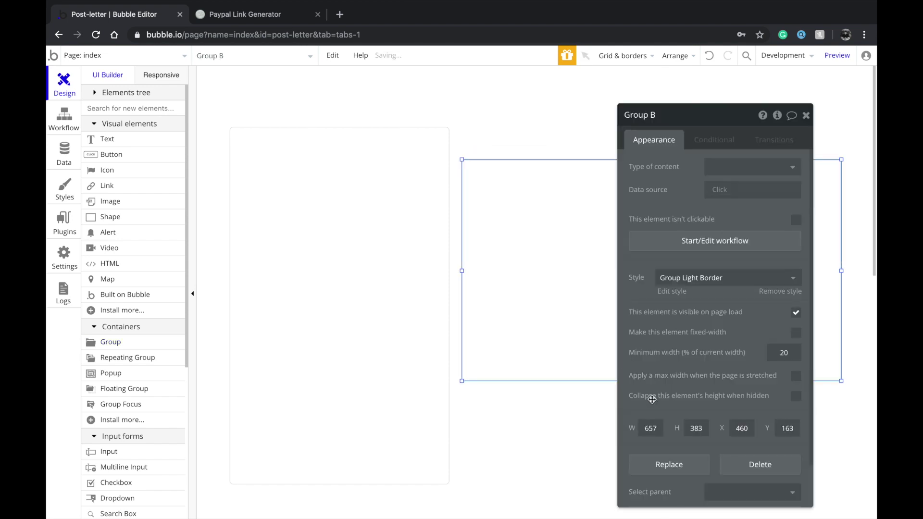
left_click_drag(618, 360, 266, 373)
left_click_drag(651, 381, 644, 450)
mouse_move(723, 360)
left_mouse_down()
mouse_move(723, 337)
mouse_move(724, 348)
left_mouse_up()
left_click(640, 127)
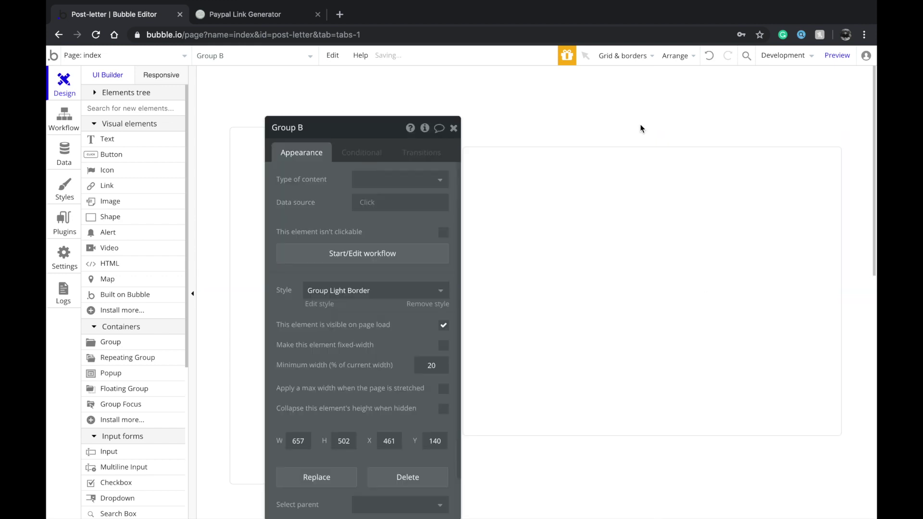
Add a 'Preview' text label in Body Small Light style above Group B
left_click(140, 140)
left_click_drag(464, 129, 491, 128)
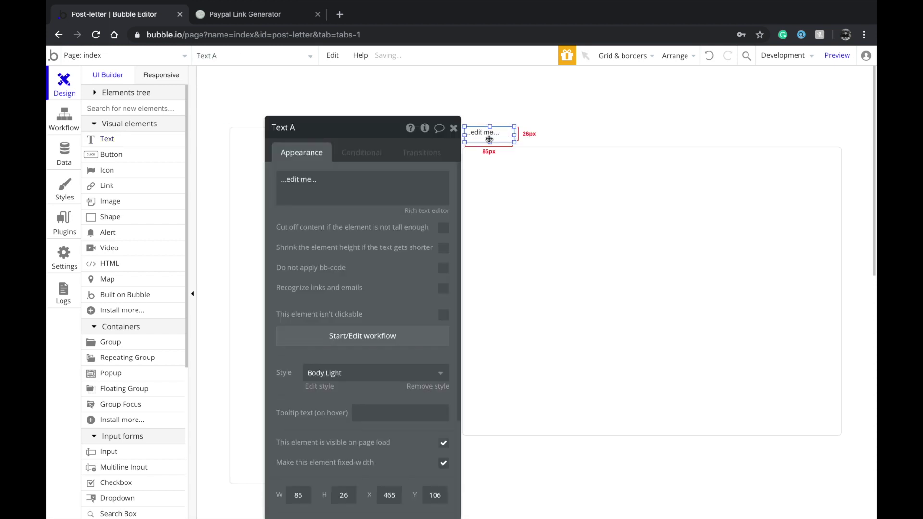
type("Preview")
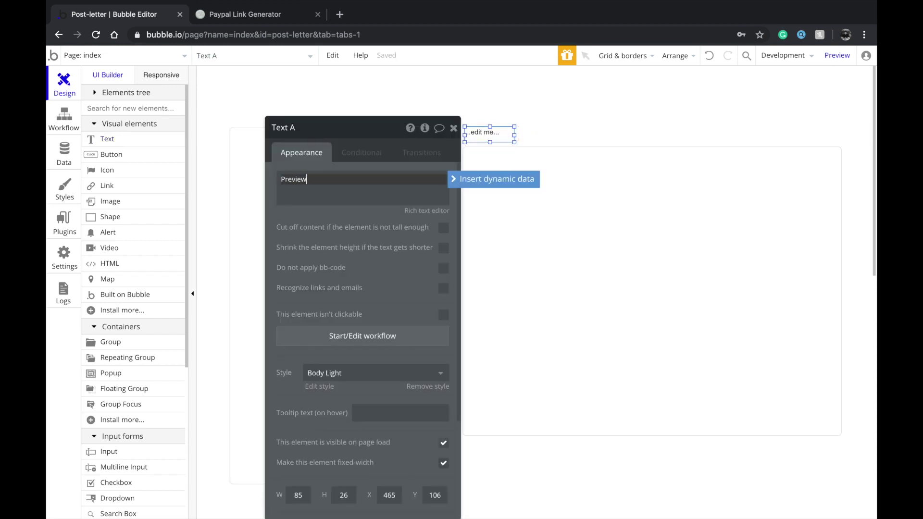
left_click(383, 368)
left_click(363, 427)
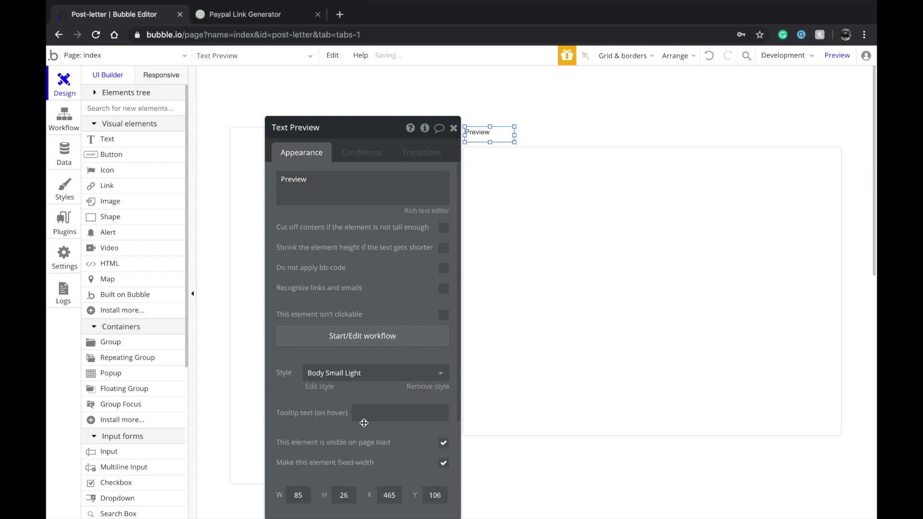
left_click(552, 126)
left_click(490, 132)
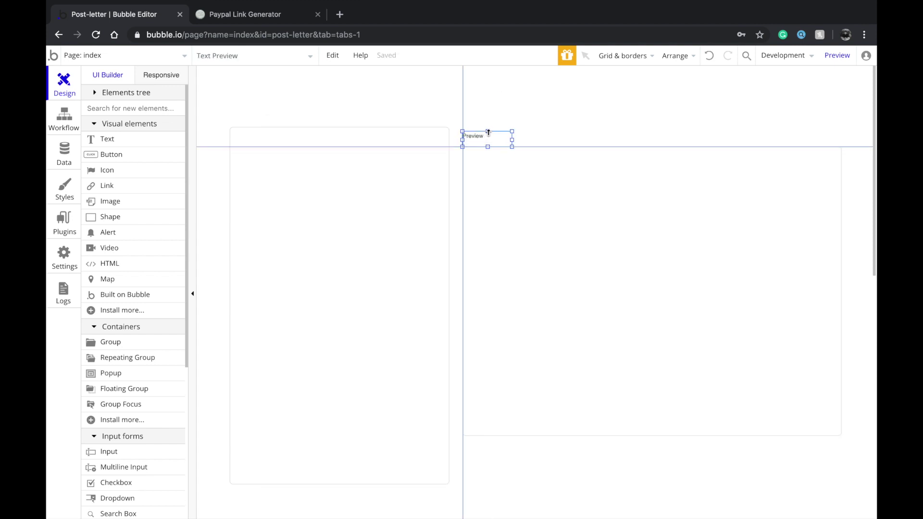
left_click(569, 137)
left_click_drag(494, 138, 492, 132)
left_click(549, 133)
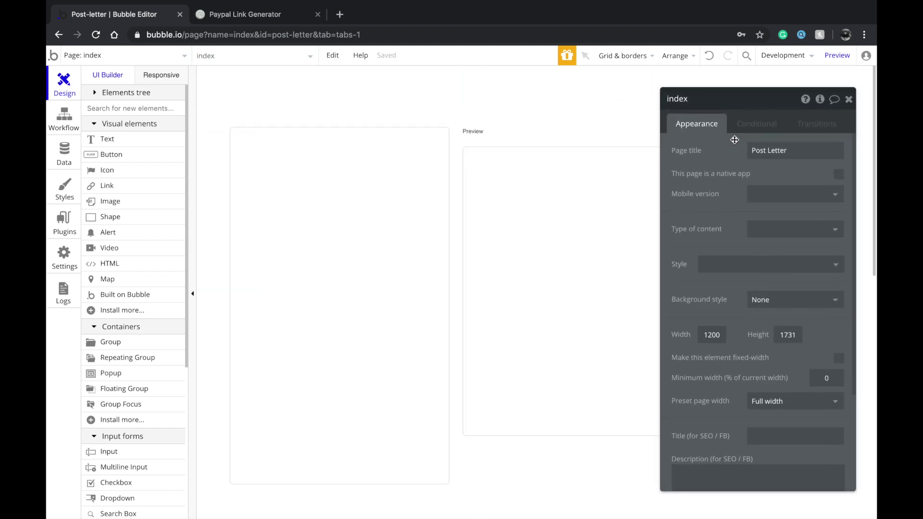
Resize Group B to 681 × 414 at X 461, Y 132
left_click_drag(509, 159, 508, 154)
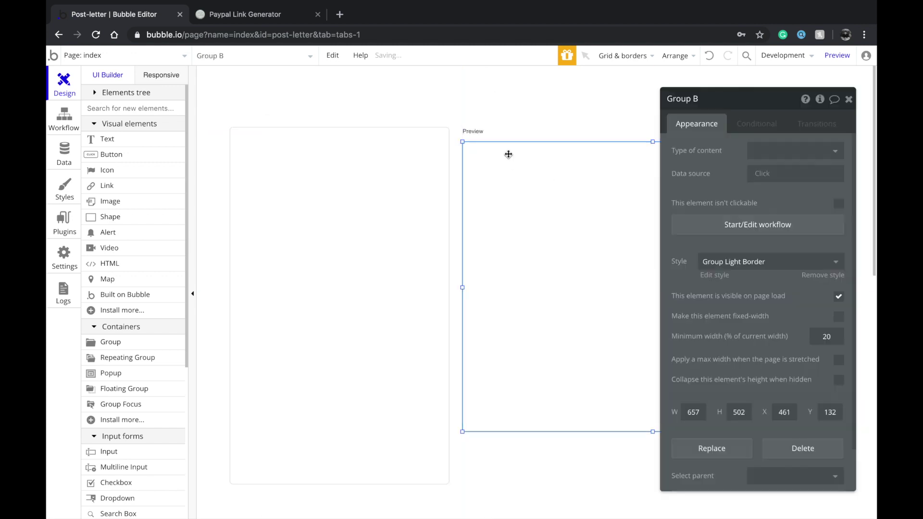
left_click_drag(652, 431, 652, 427)
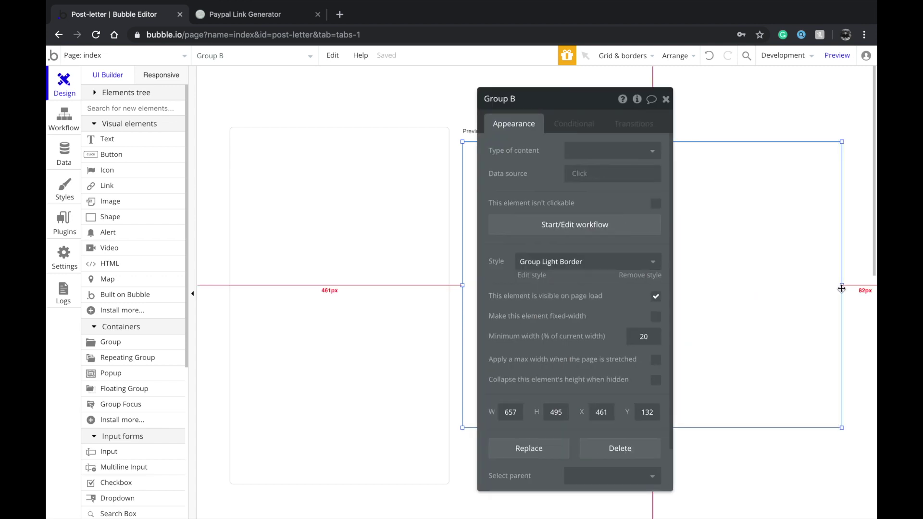
left_click_drag(841, 286, 860, 286)
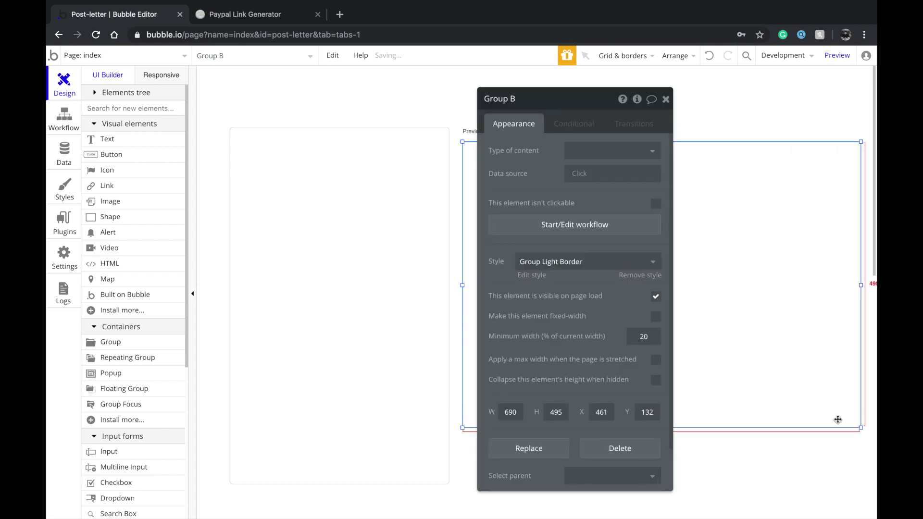
left_click_drag(860, 429, 855, 380)
left_click(775, 440)
left_click_drag(494, 297, 616, 293)
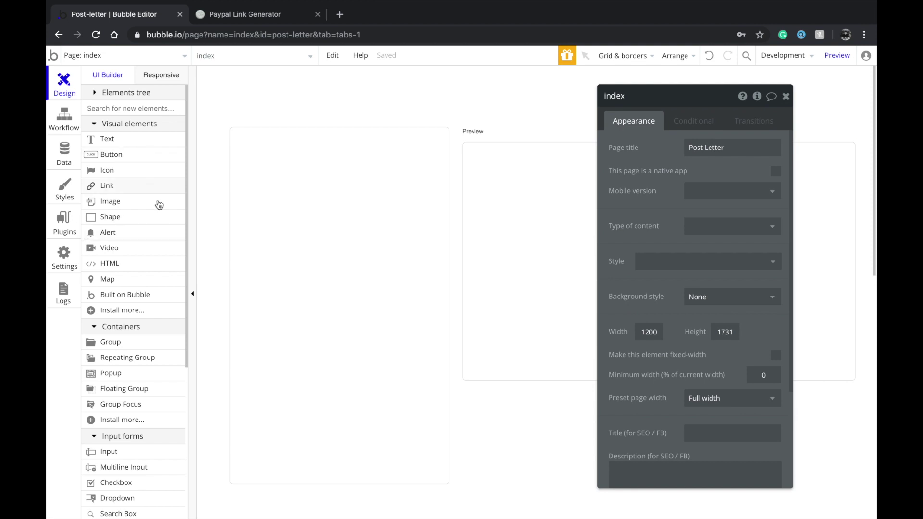
scroll(120, 334, "down", 2)
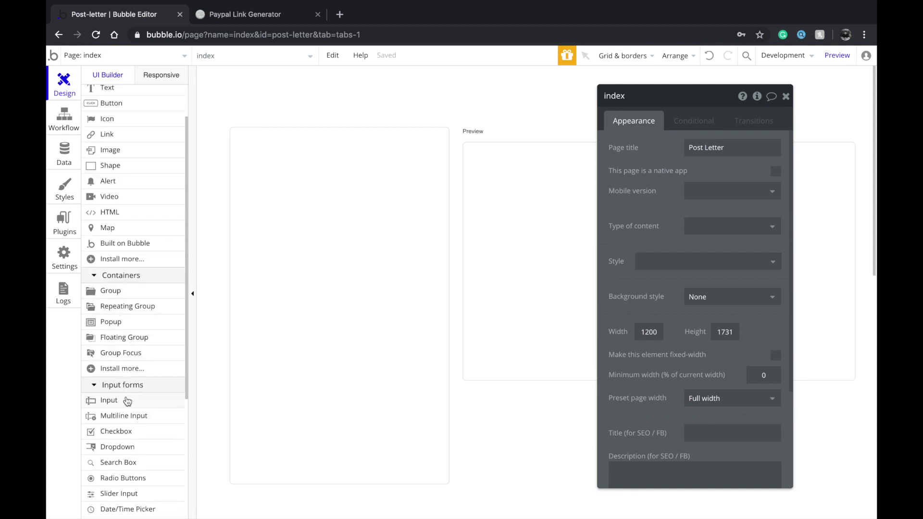
Add a text input at the top of Group A with placeholder 'Heading of your message'
left_click(124, 400)
mouse_move(246, 158)
left_mouse_down()
mouse_move(371, 183)
mouse_move(431, 178)
left_mouse_up()
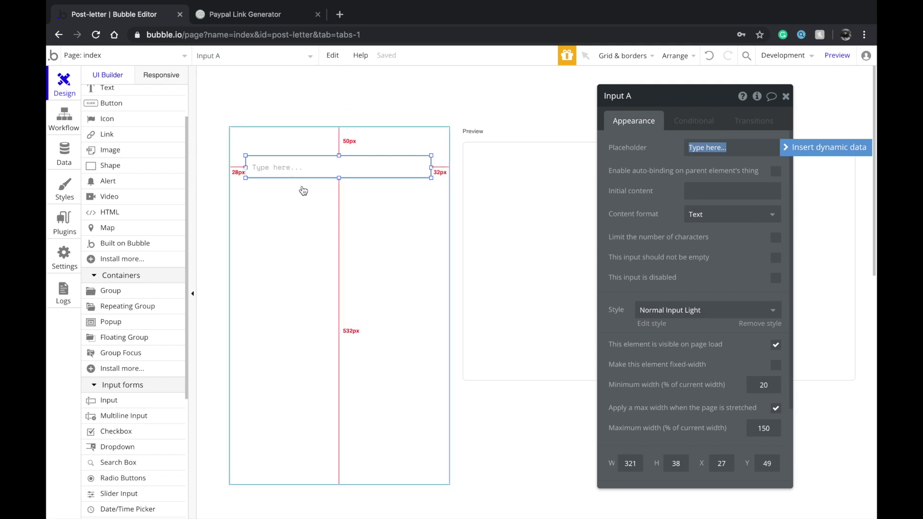
left_click(350, 208)
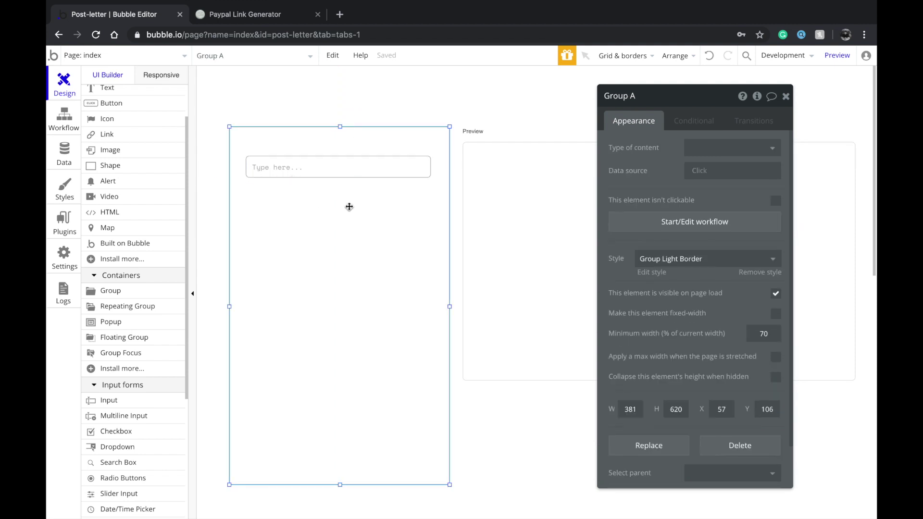
left_click(298, 169)
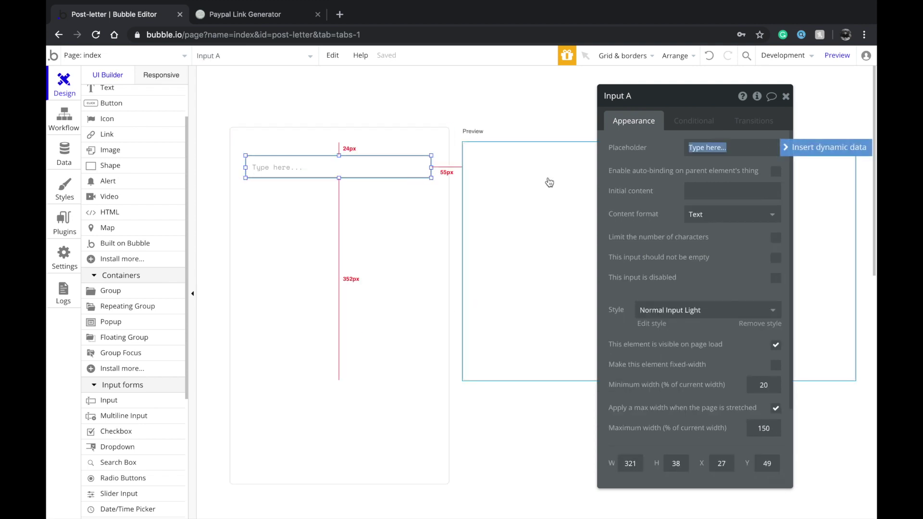
type("Heading")
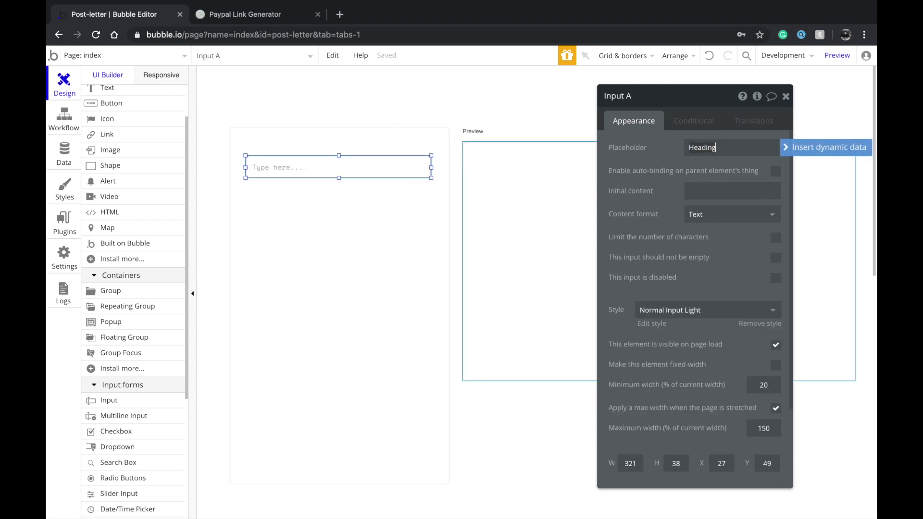
type(" of your message")
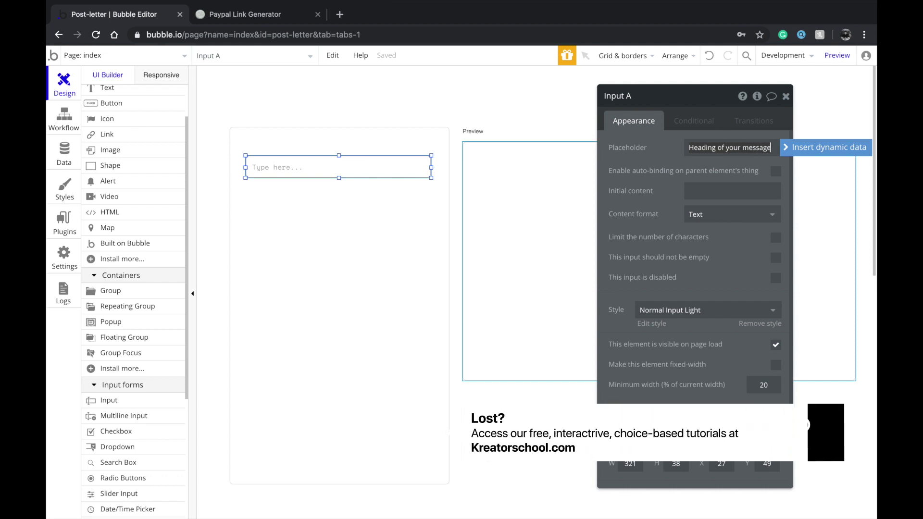
left_click(396, 210)
left_click(366, 174)
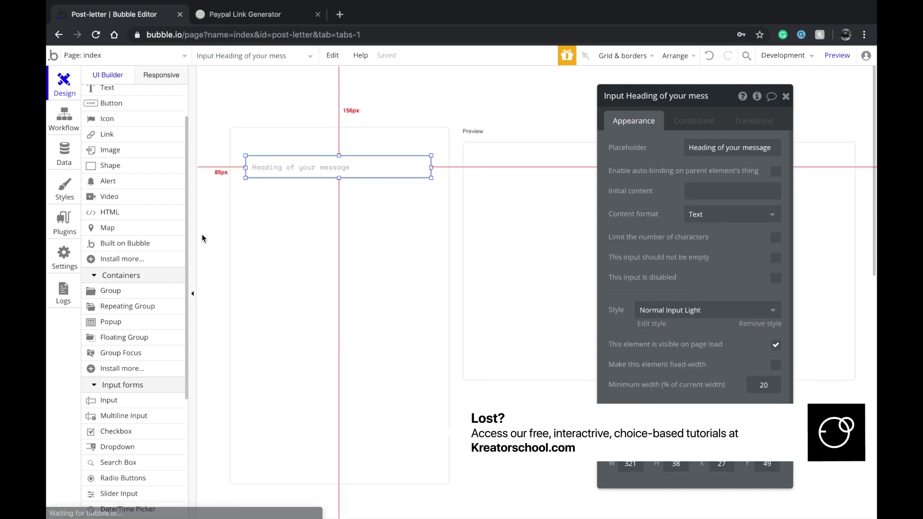
Add a 321 px wide multiline input below it with placeholder 'Body of your message'
left_click(124, 417)
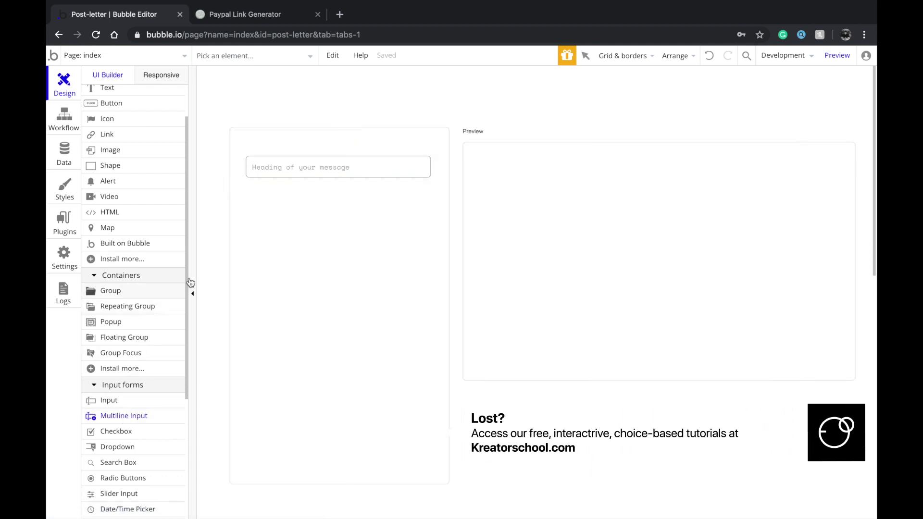
left_click_drag(247, 193, 313, 262)
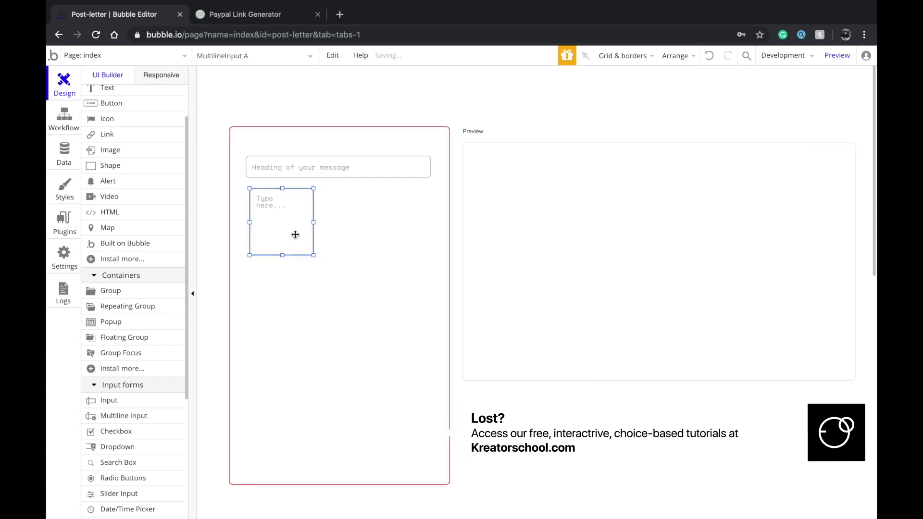
left_click_drag(310, 218, 430, 217)
type("You")
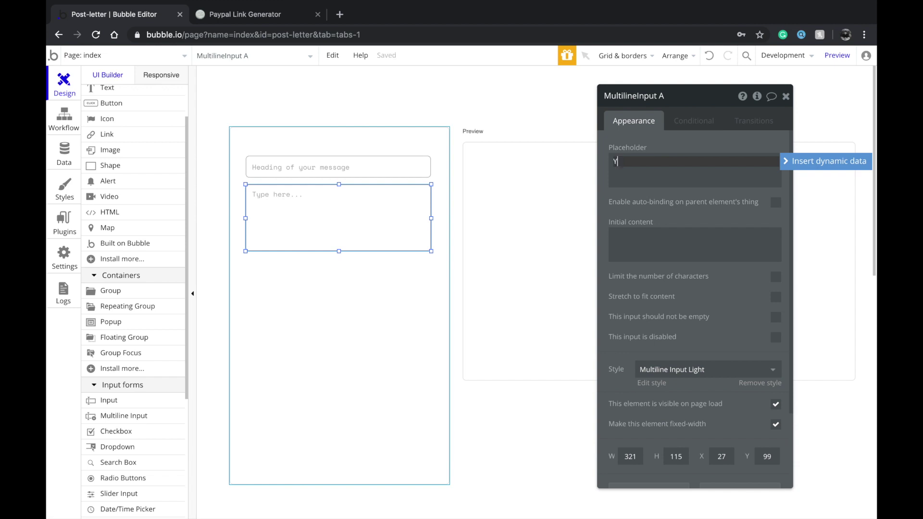
key("BackSpace")
key("BackSpace")
key("BackSpace")
left_click(270, 292)
left_click(332, 185)
mouse_move(332, 185)
left_mouse_down()
mouse_move(329, 206)
mouse_move(334, 181)
left_mouse_up()
Move the heading and body inputs down together
left_click(332, 164, "shift")
key("shift+Down")
key("shift+Down")
key("shift+Down")
key("shift+Down")
key("shift+Down")
key("shift+Down")
key("shift+Down")
key("shift+Down")
key("shift+Down")
key("shift+Down")
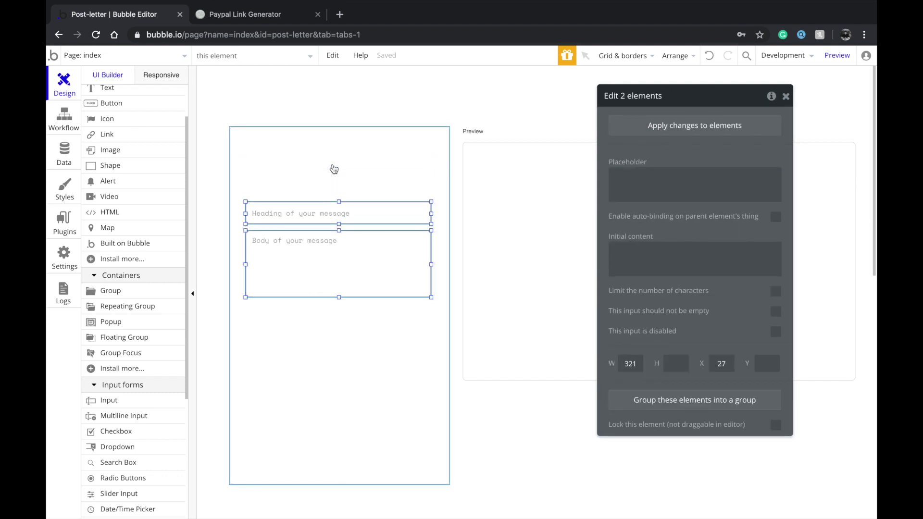
key("shift+Down")
left_click(319, 187)
scroll(134, 446, "down", 3)
left_click(135, 398)
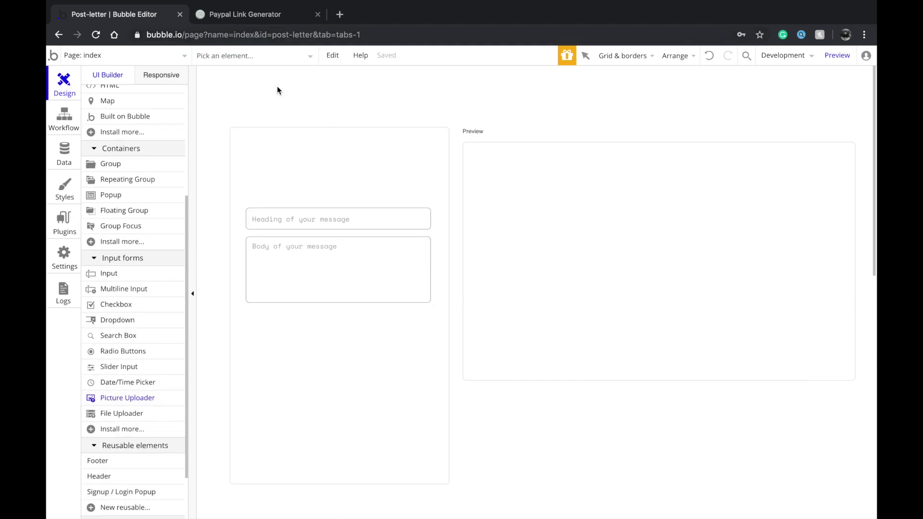
Place a 321 × 99 picture uploader at the top of Group A
left_click(269, 170)
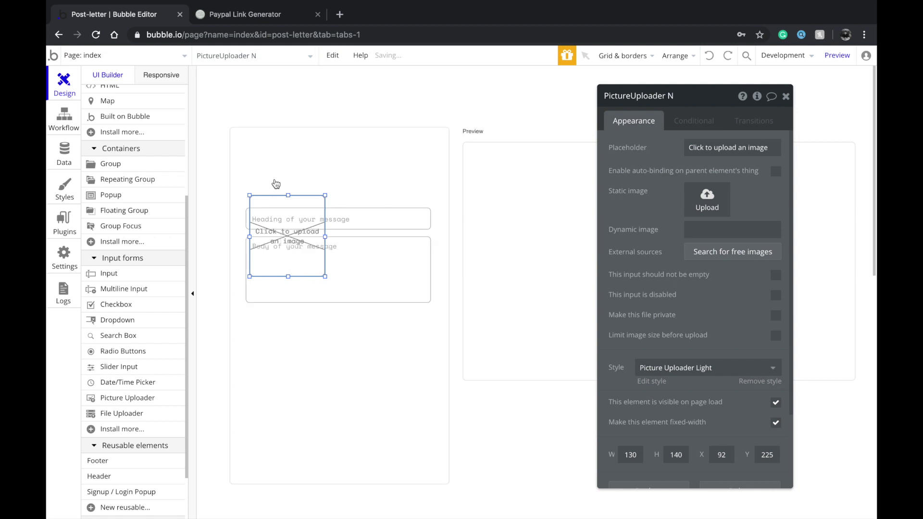
left_click_drag(273, 220, 274, 167)
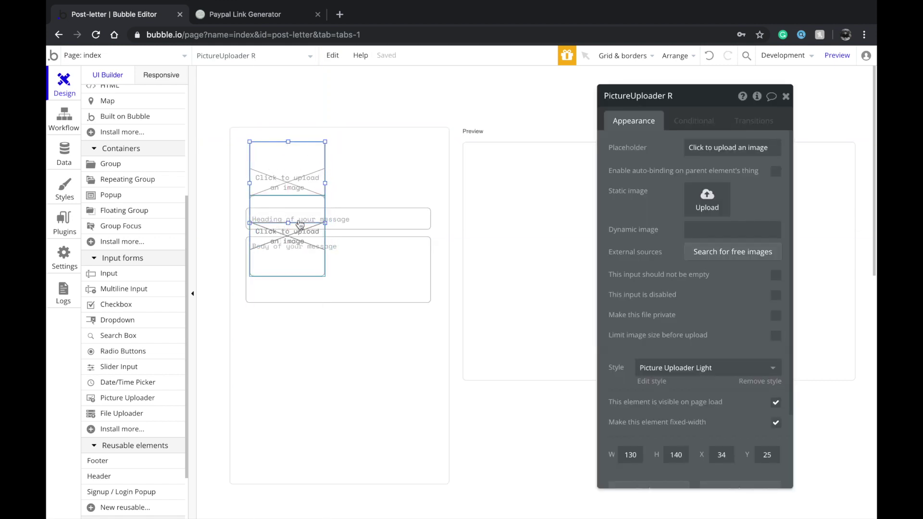
left_click_drag(295, 173, 387, 157)
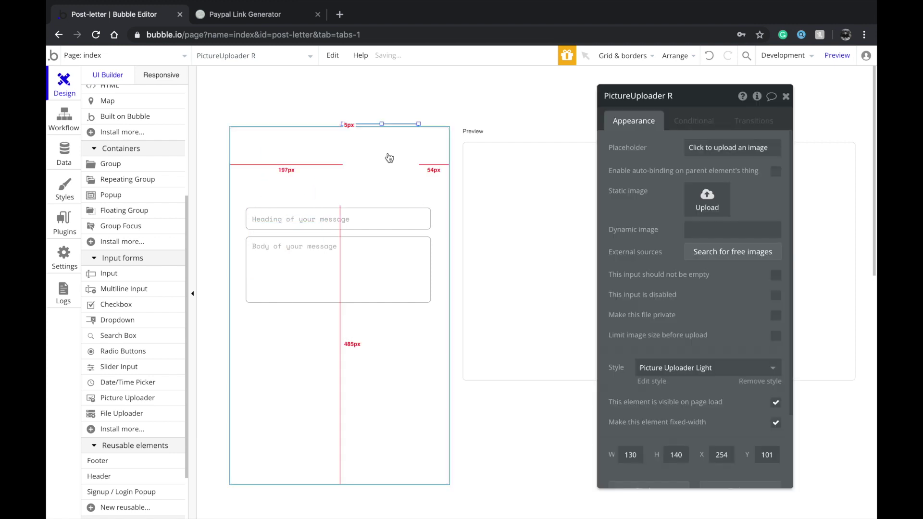
key("ctrl+z")
mouse_move(309, 168)
left_mouse_down()
mouse_move(324, 168)
mouse_move(308, 169)
left_mouse_up()
left_click_drag(321, 220, 434, 199)
left_click_drag(127, 397, 294, 243)
left_click_drag(370, 195, 370, 195)
Delete the extra picture uploader left lower in the group
left_click_drag(306, 247, 310, 233)
left_click(299, 250)
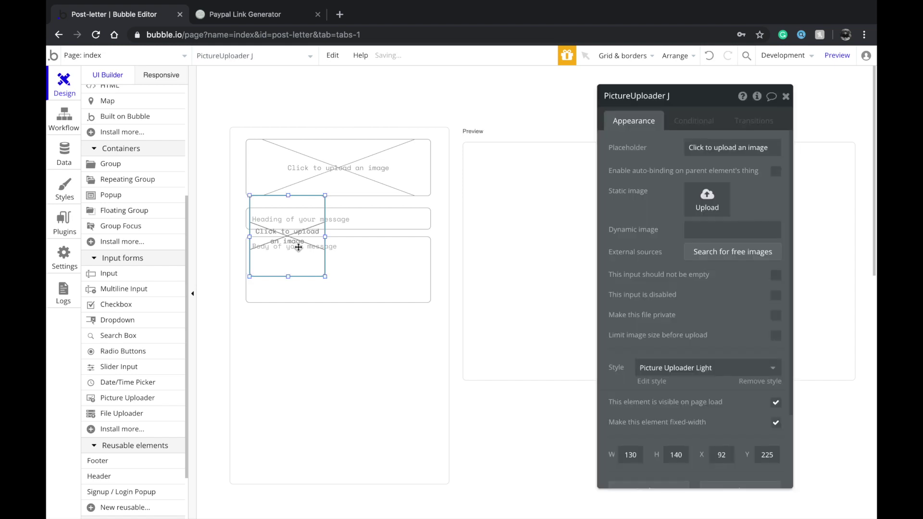
key("Delete")
left_click(350, 166)
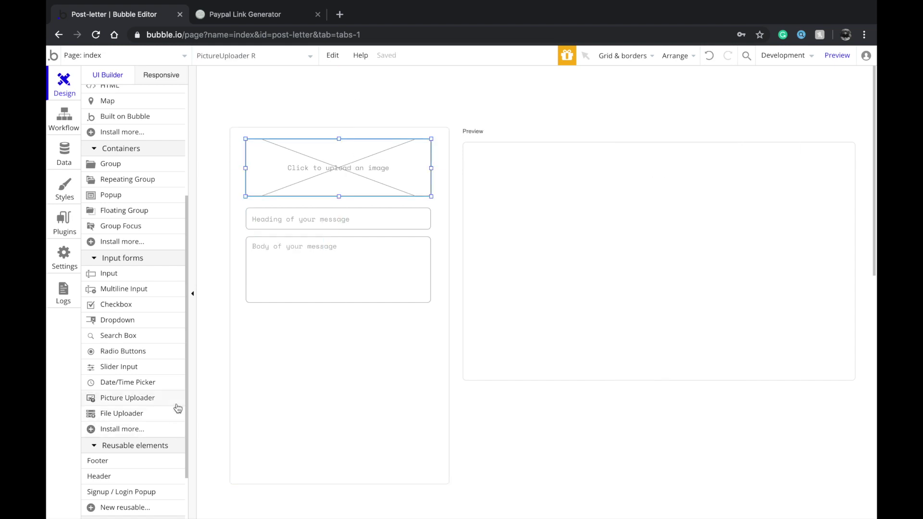
scroll(177, 408, "up", 1)
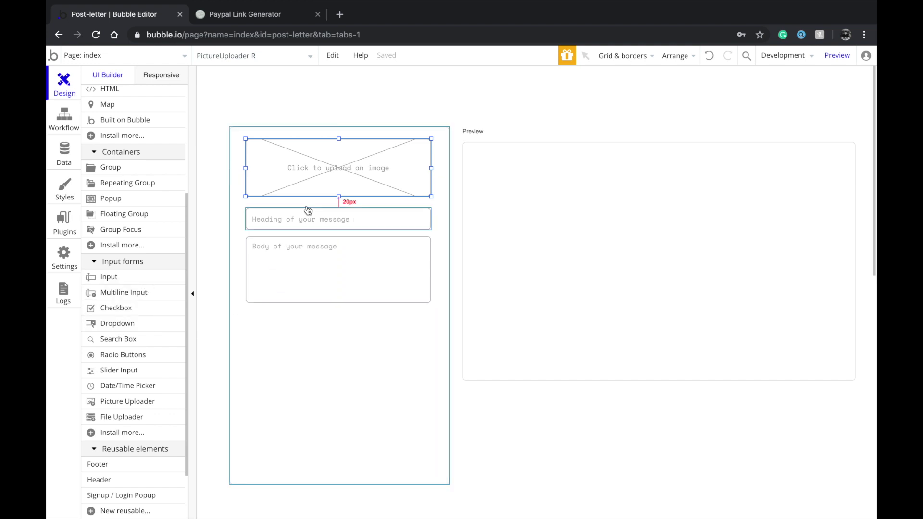
left_click(276, 311)
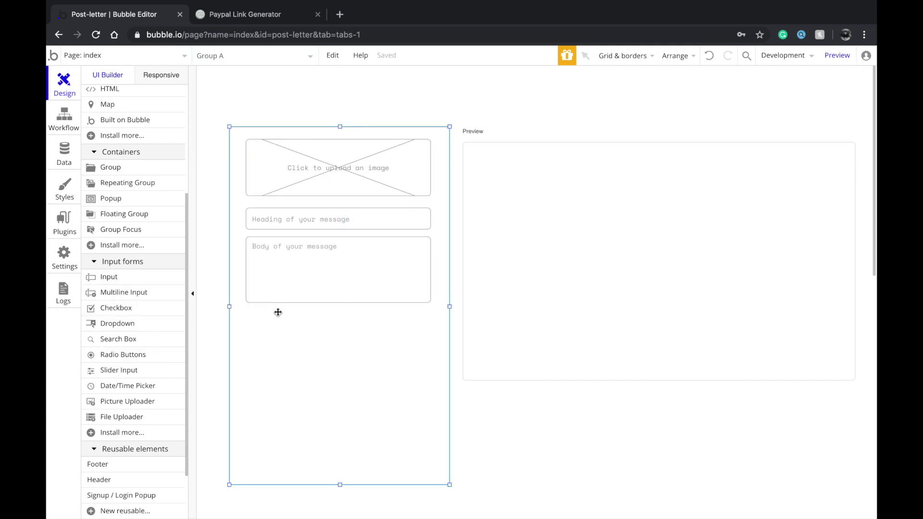
left_click(541, 247)
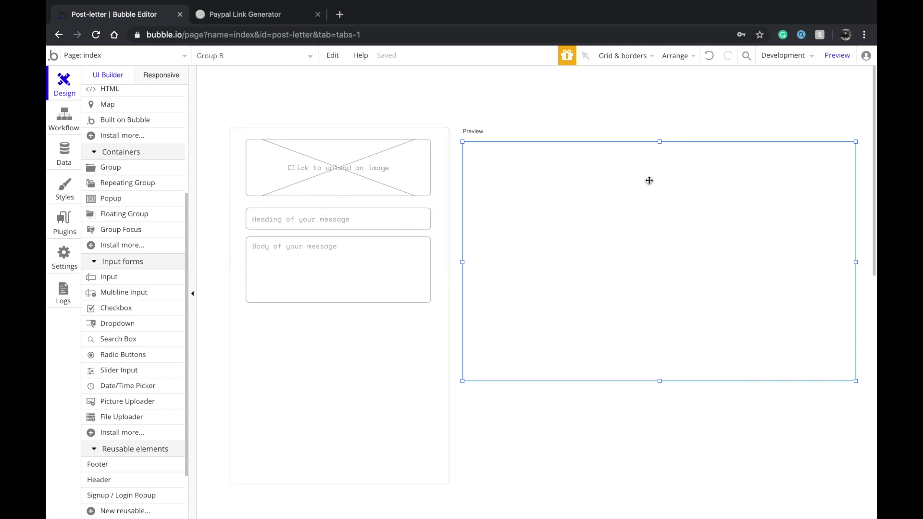
Paste a copy of the heading input just below the body input
scroll(132, 260, "up", 1)
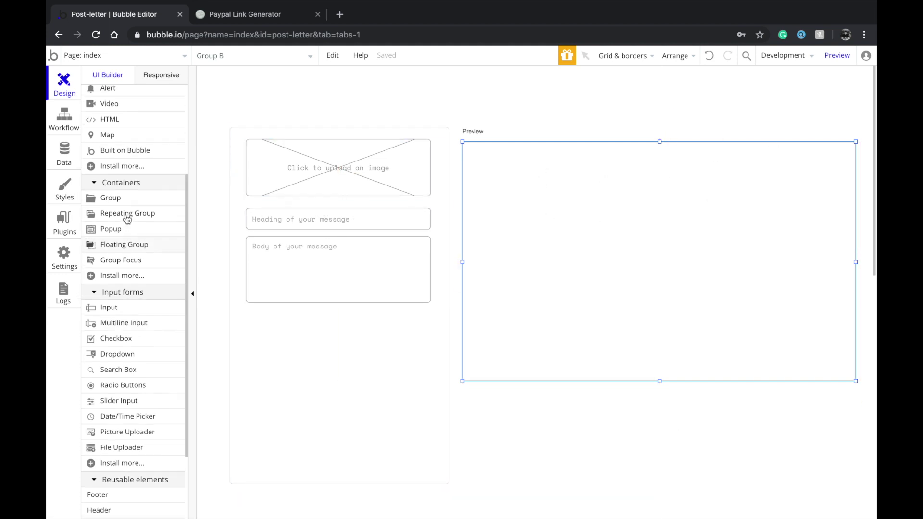
left_click(136, 308)
mouse_move(271, 334)
left_mouse_down()
mouse_move(390, 354)
mouse_move(407, 375)
left_mouse_up()
left_click(356, 344)
key("Delete")
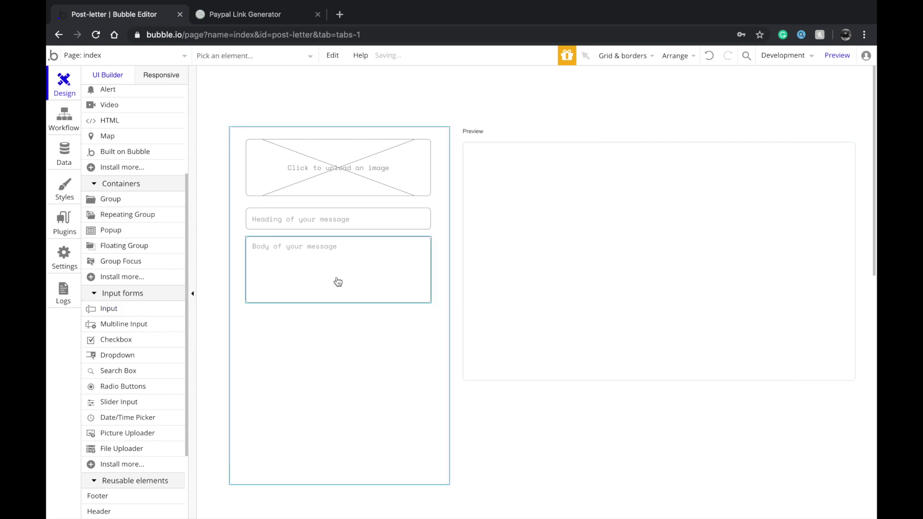
left_click(339, 221)
key("ctrl+c")
key("ctrl+v")
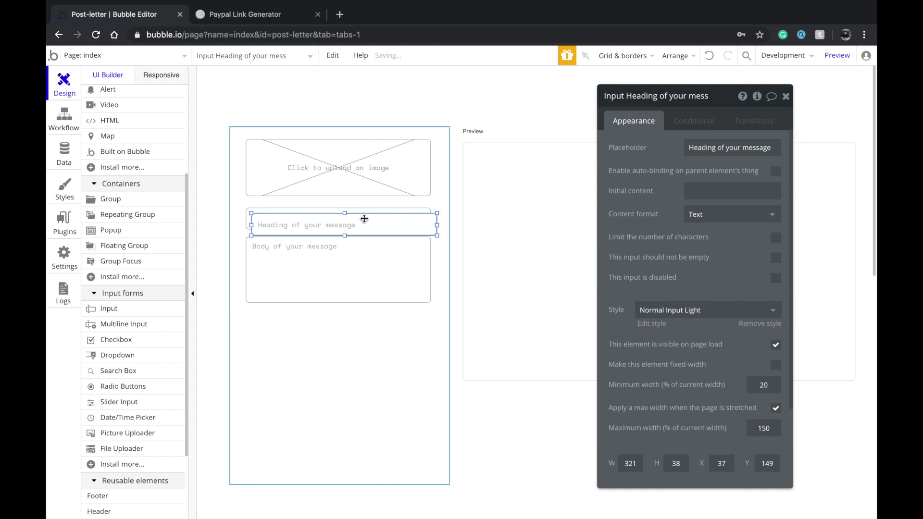
left_click(357, 335)
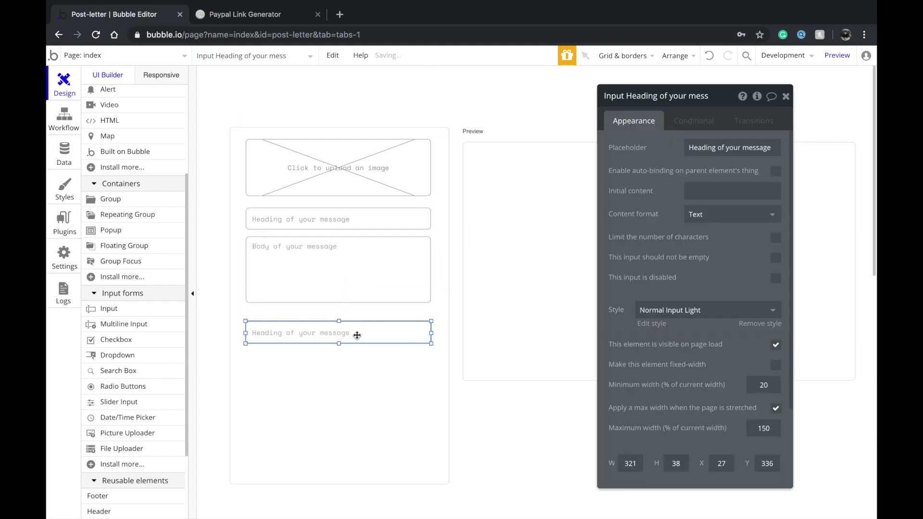
left_click_drag(355, 333, 355, 326)
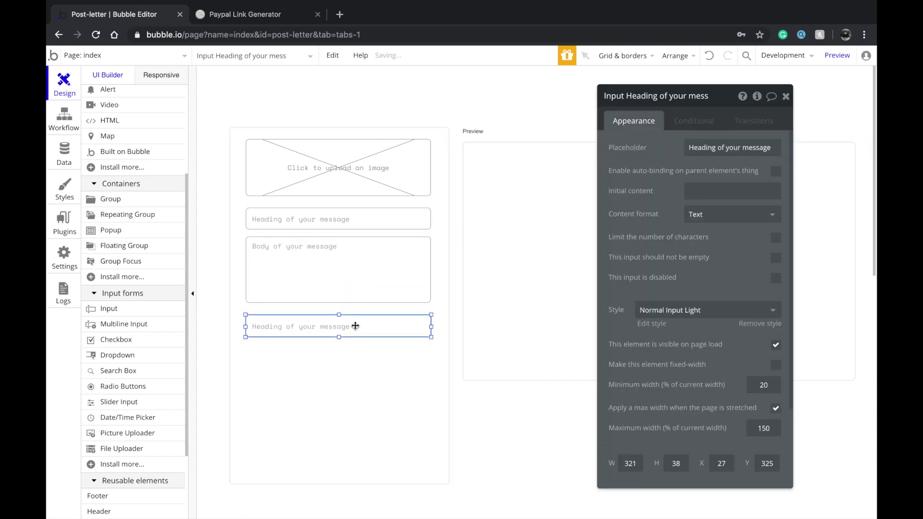
Change the copy's placeholder to 'Recepient's name' and duplicate it directly below
left_click(688, 147)
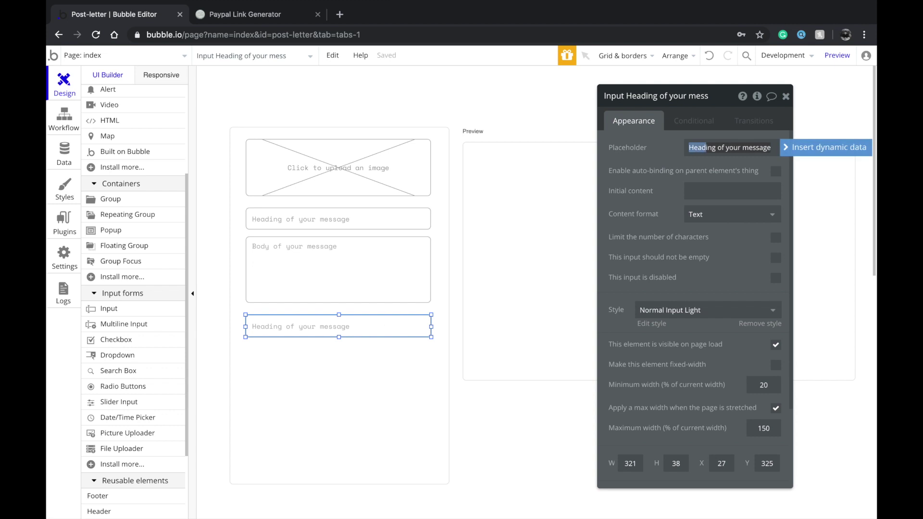
type("Recepie")
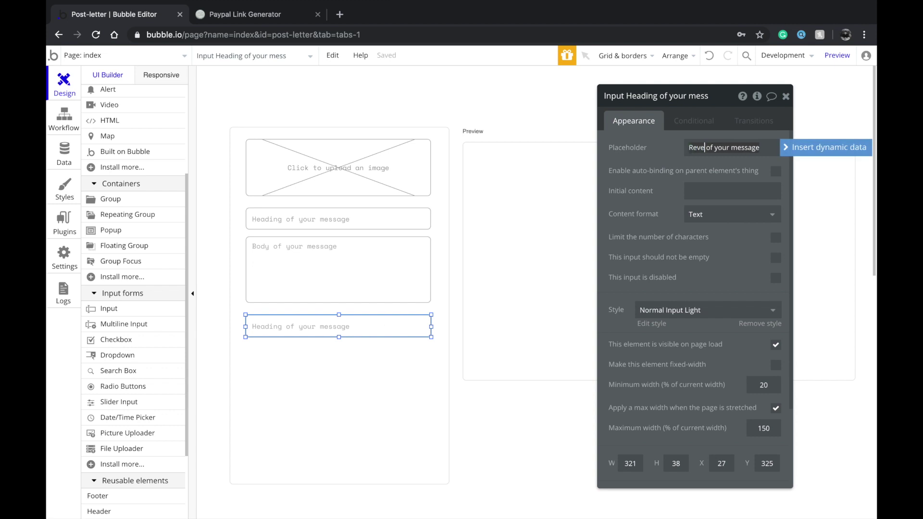
type("nt's name")
key("Delete")
key("Delete")
key("Delete")
key("Delete")
key("Delete")
key("Delete")
key("Delete")
key("Delete")
key("Delete")
key("Delete")
key("Delete")
key("Delete")
key("Delete")
key("Delete")
key("Delete")
key("Delete")
mouse_move(360, 328)
left_mouse_down()
mouse_move(350, 356)
mouse_move(344, 326)
left_mouse_up()
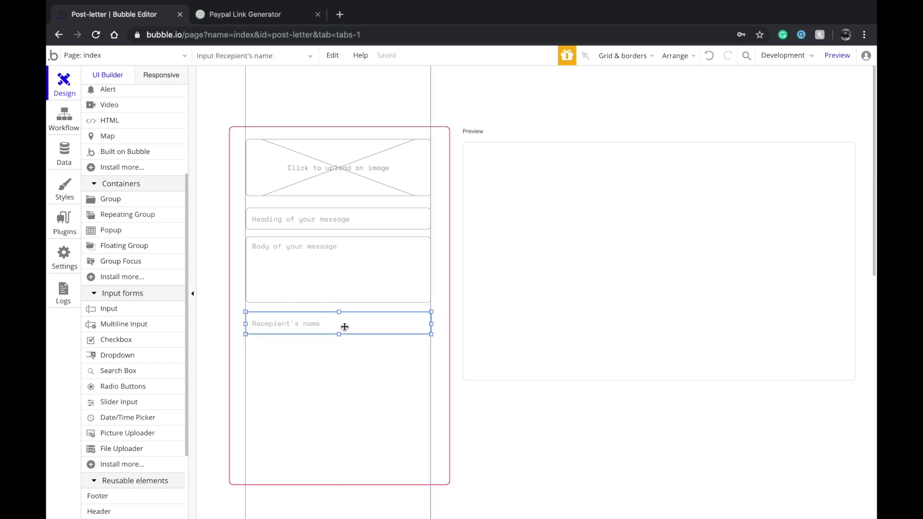
key("ctrl+c")
key("ctrl+v")
left_click_drag(338, 357, 345, 356)
Change the duplicated input's placeholder to 'Sender's name'
key("Left")
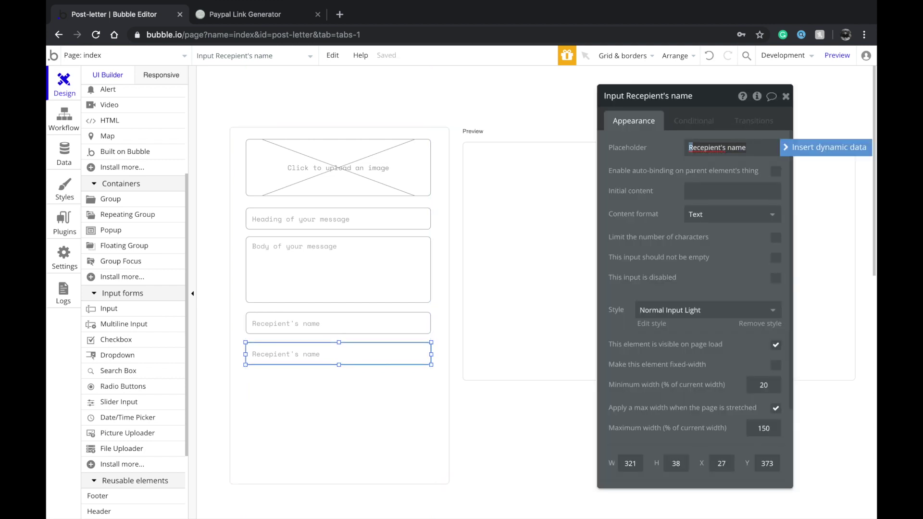
type("Sender")
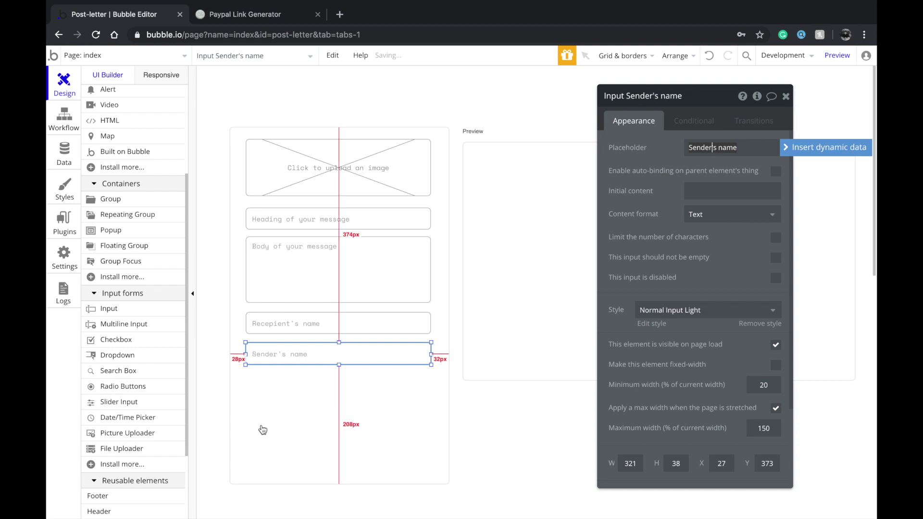
left_click(247, 437)
left_click(313, 355)
Paste an extra copy of the Sender's name input below it, then delete that copy
key("super+c")
key("super+v")
left_click_drag(327, 356, 323, 382)
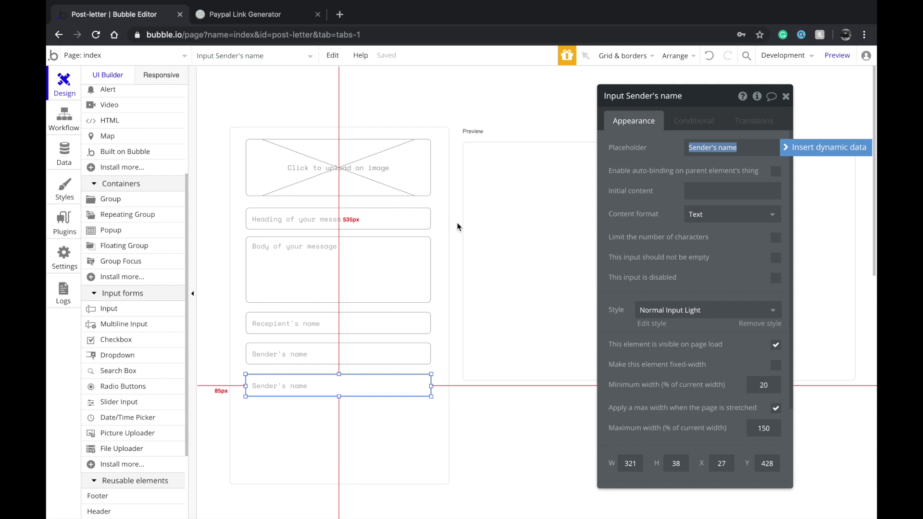
left_click(737, 147)
key("BackSpace")
key("BackSpace")
key("BackSpace")
key("BackSpace")
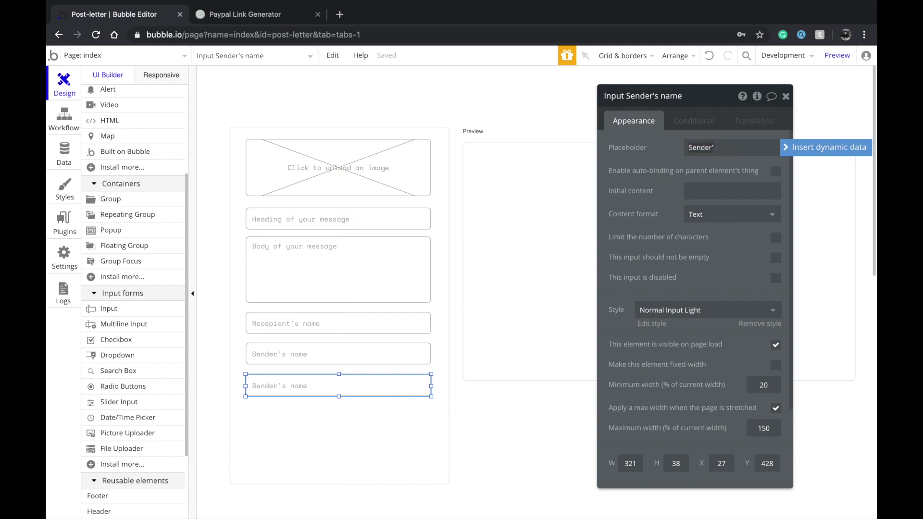
left_click(353, 389)
key("Delete")
scroll(153, 398, "down", 4)
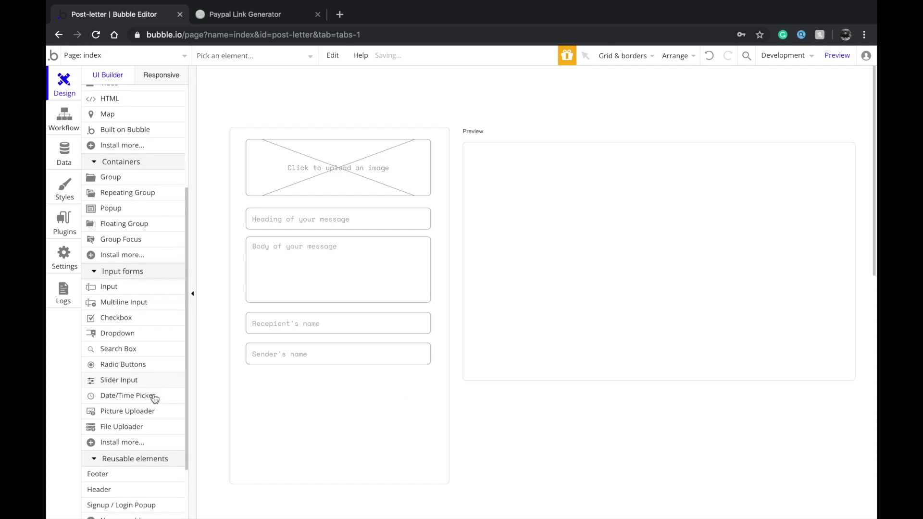
Draw a Search Box directly below the Sender's name input
scroll(154, 398, "up", 2)
left_click(131, 316)
mouse_move(258, 371)
left_mouse_down()
mouse_move(303, 390)
mouse_move(271, 384)
mouse_move(433, 398)
left_mouse_up()
left_click(402, 412)
left_click(365, 384)
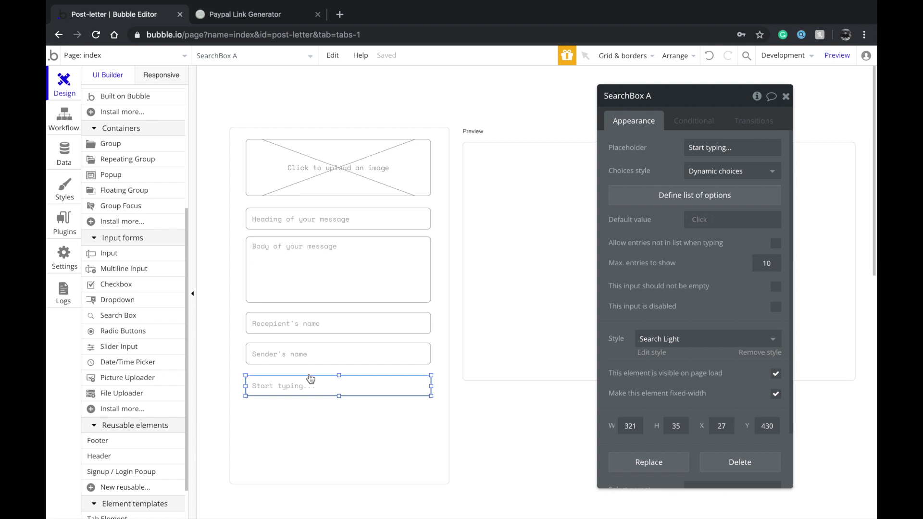
left_click_drag(310, 379, 364, 385)
Set the search box to Geographic places with placeholder 'Sender's location'
left_click(703, 176)
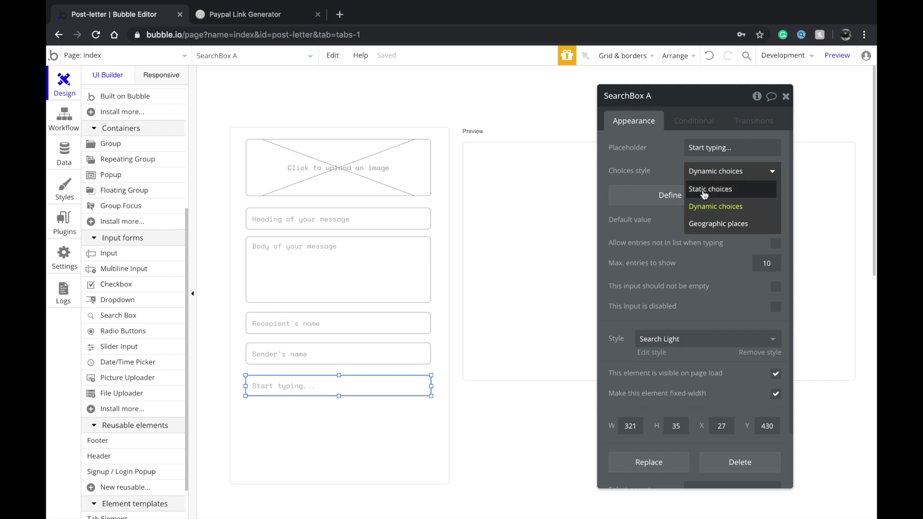
left_click(703, 225)
left_click_drag(346, 383, 346, 386)
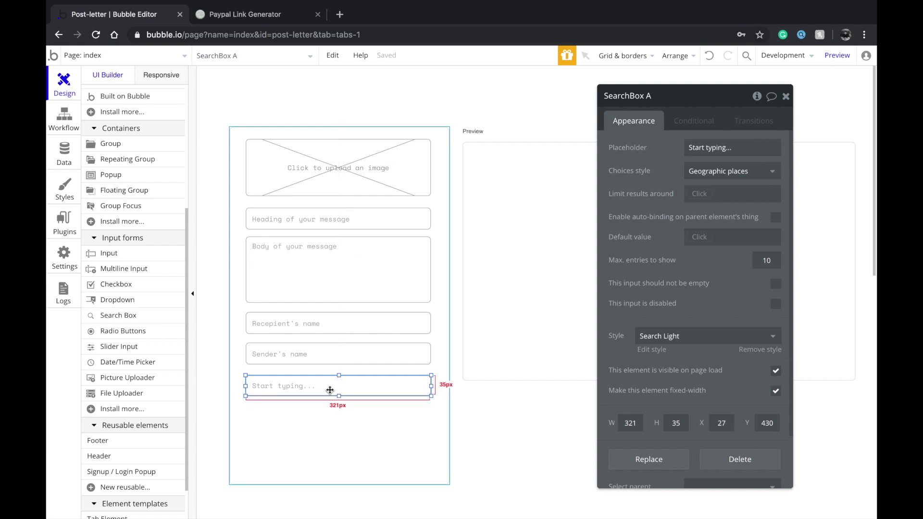
left_click(326, 389)
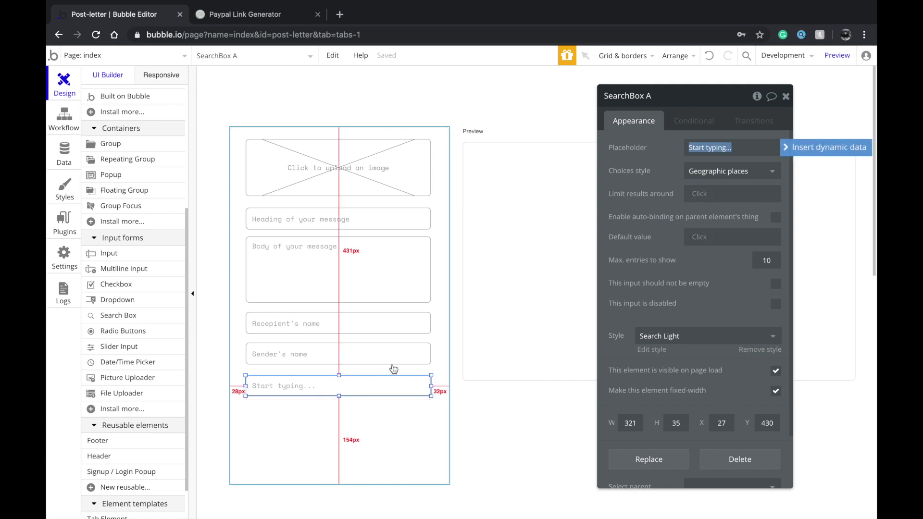
type("Sen")
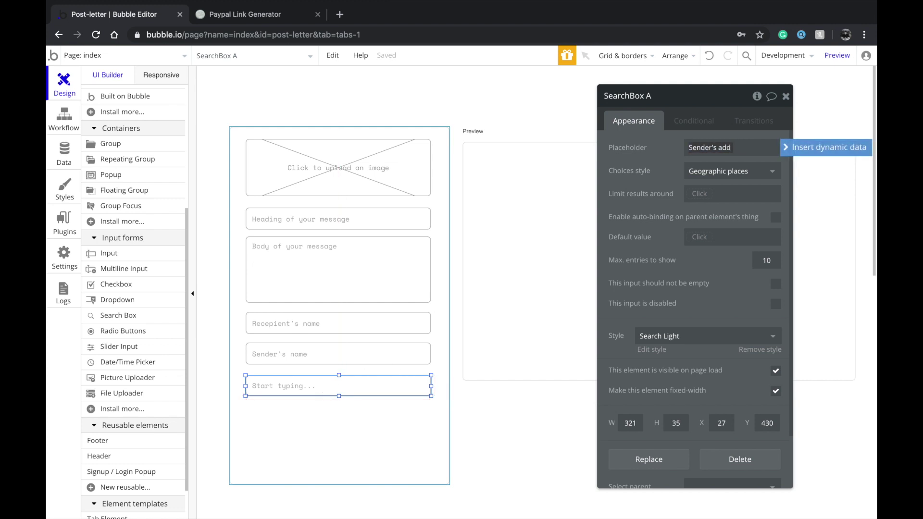
type("der's location")
Draw a 46 px tall button below the Sender's location search box
left_click(563, 298)
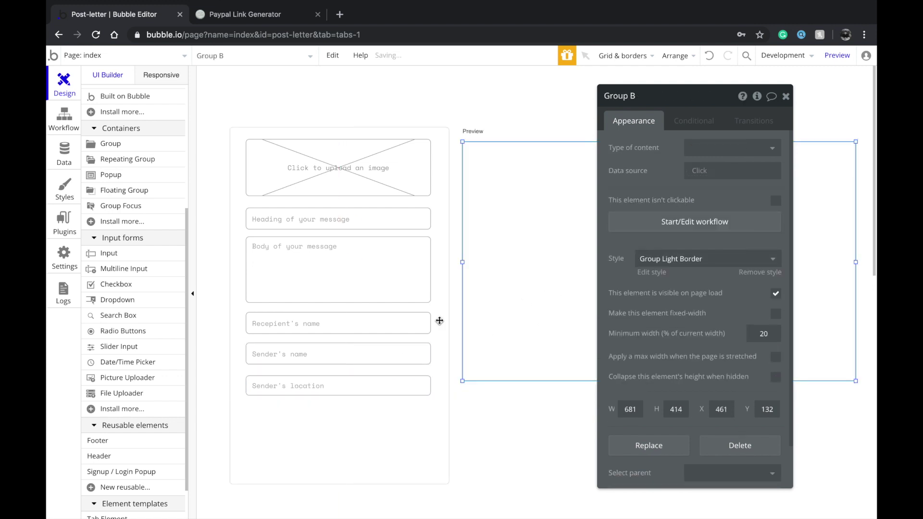
left_click(362, 389)
left_click(349, 414)
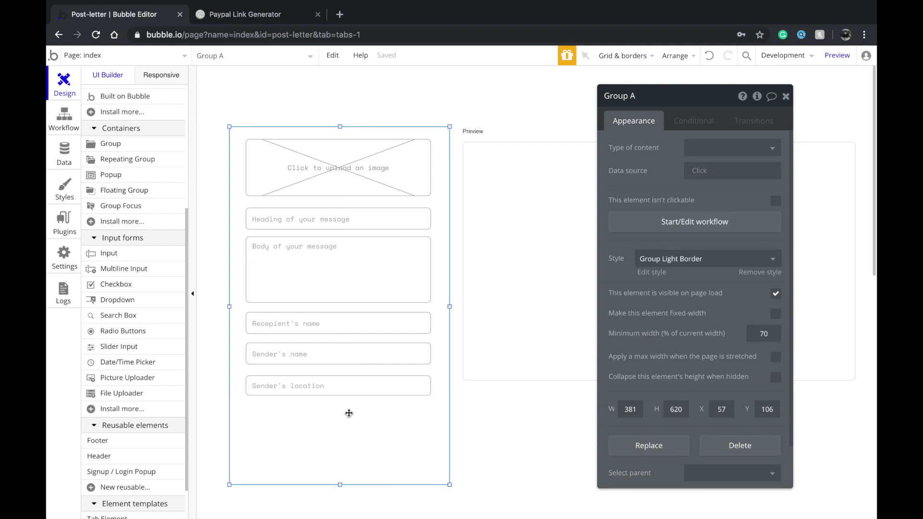
scroll(131, 168, "up", 5)
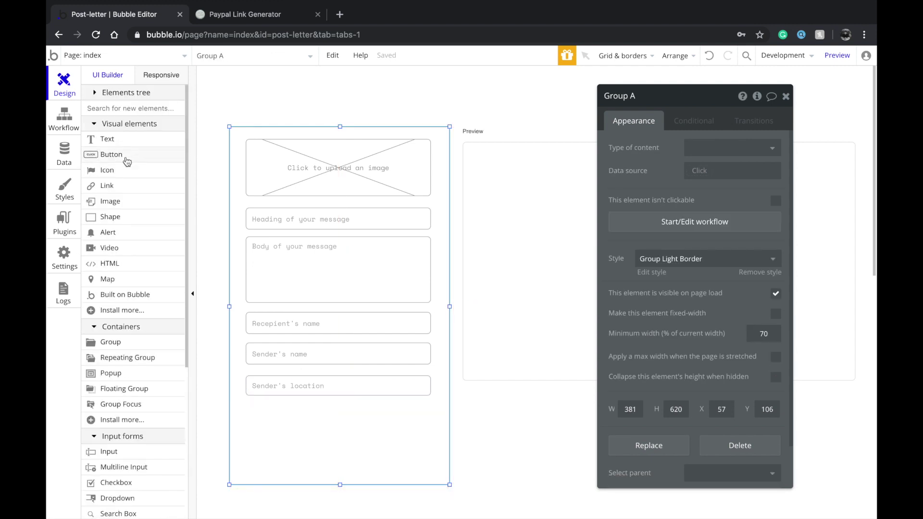
left_click(126, 158)
mouse_move(280, 426)
left_mouse_down()
mouse_move(337, 449)
mouse_move(308, 431)
mouse_move(338, 419)
mouse_move(431, 419)
left_mouse_up()
left_click_drag(345, 405, 337, 426)
Label the button 'Next step' and shorten Group A to fit it
double_click(337, 427)
type("N")
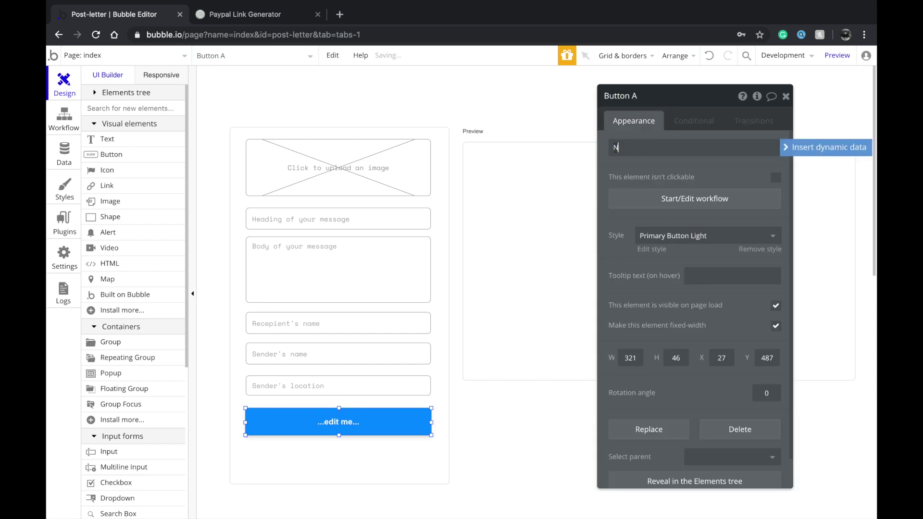
type("ext step")
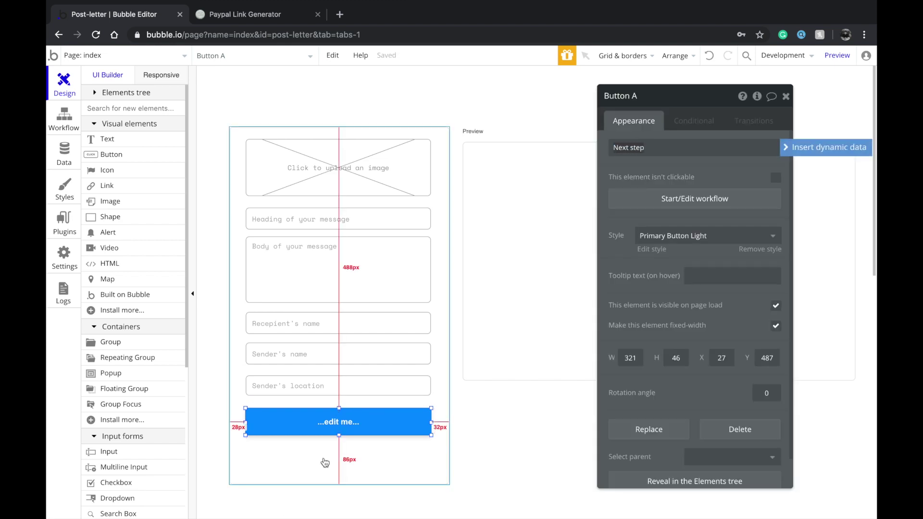
left_click(339, 481)
left_click_drag(339, 486, 340, 453)
left_click(525, 336)
left_click_drag(624, 293, 192, 307)
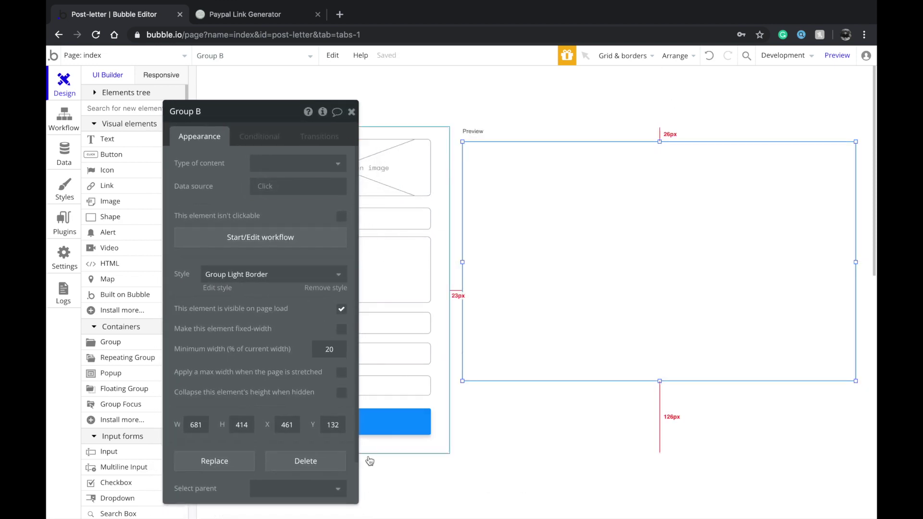
Add a 'Heading' text in the Preview group and duplicate it below
left_click(101, 139)
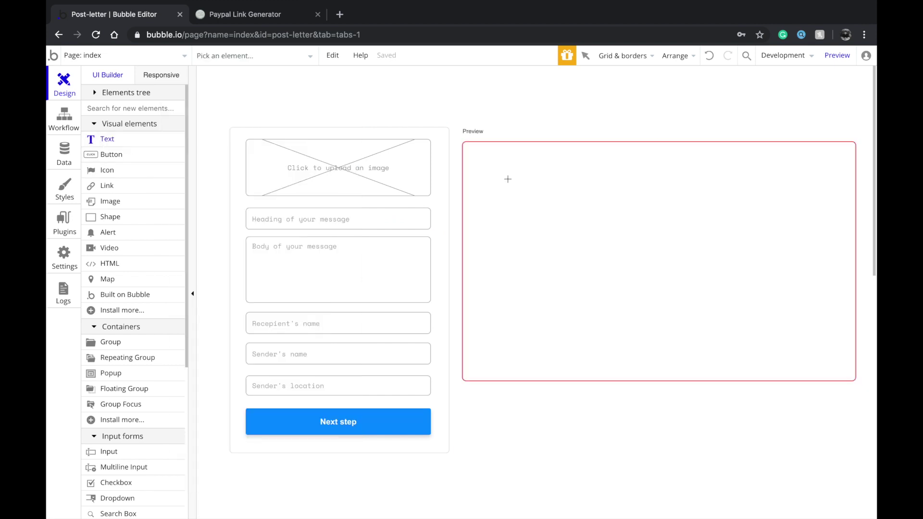
mouse_move(554, 179)
left_mouse_down()
mouse_move(655, 208)
mouse_move(829, 202)
left_mouse_up()
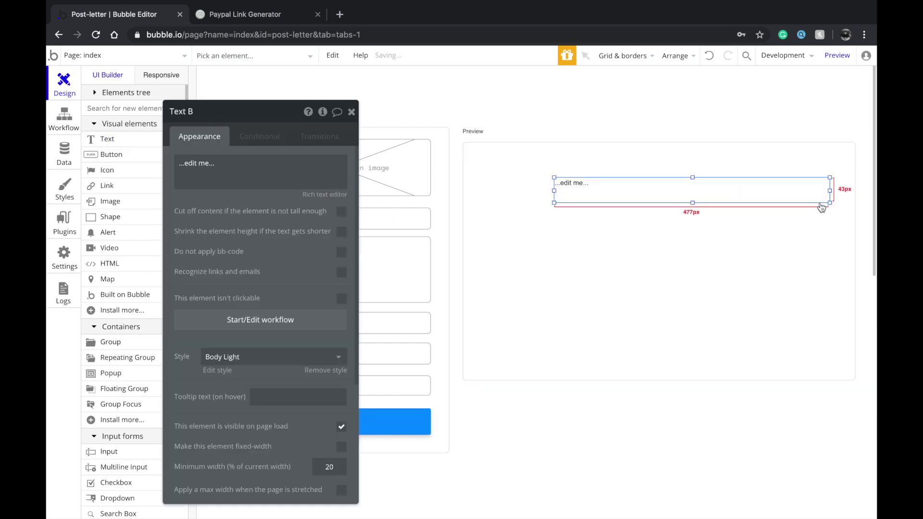
type("Heading")
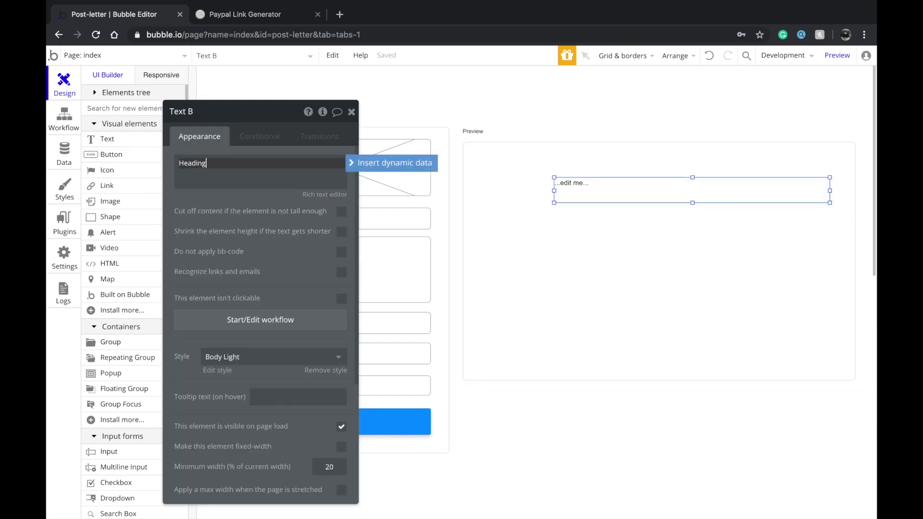
mouse_move(721, 195)
left_mouse_down()
mouse_move(713, 187)
mouse_move(706, 214)
mouse_move(707, 205)
left_mouse_up()
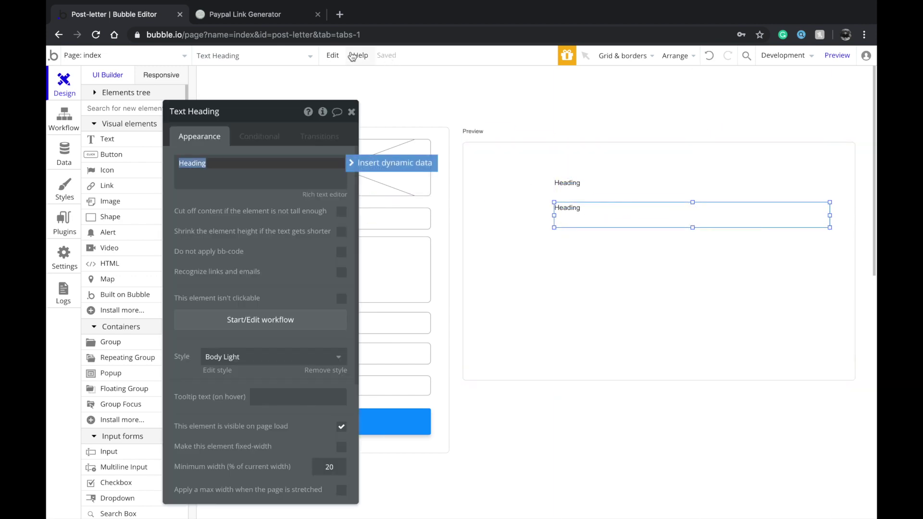
left_click(332, 56)
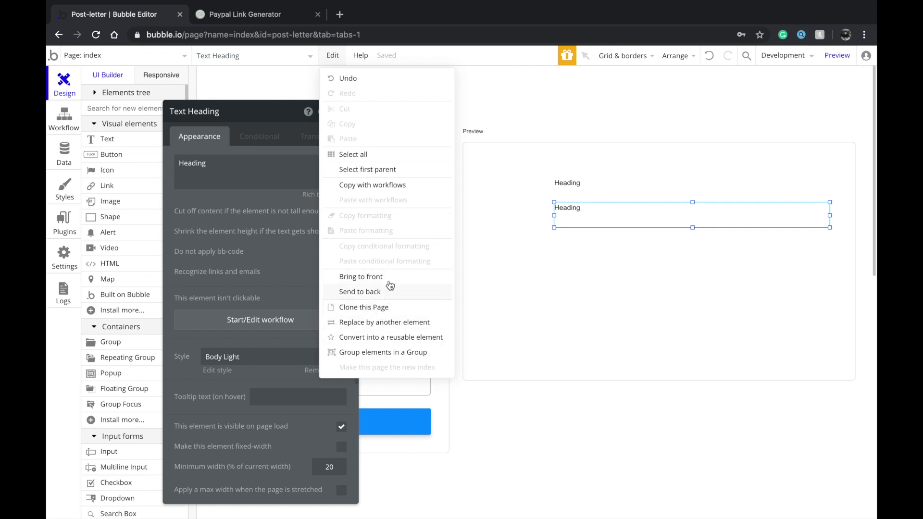
left_click(586, 191)
right_click(569, 183)
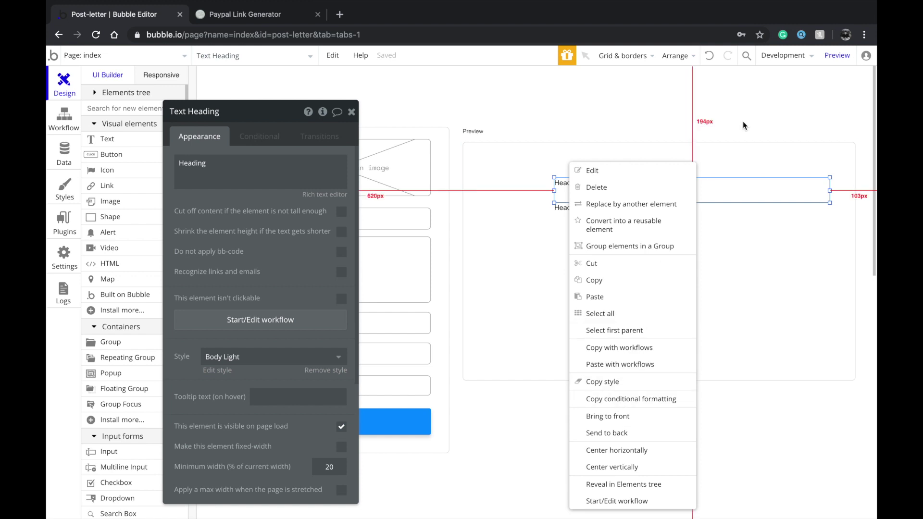
left_click(722, 194)
Change the lower copy's text to 'Body of the message'
left_click(682, 214)
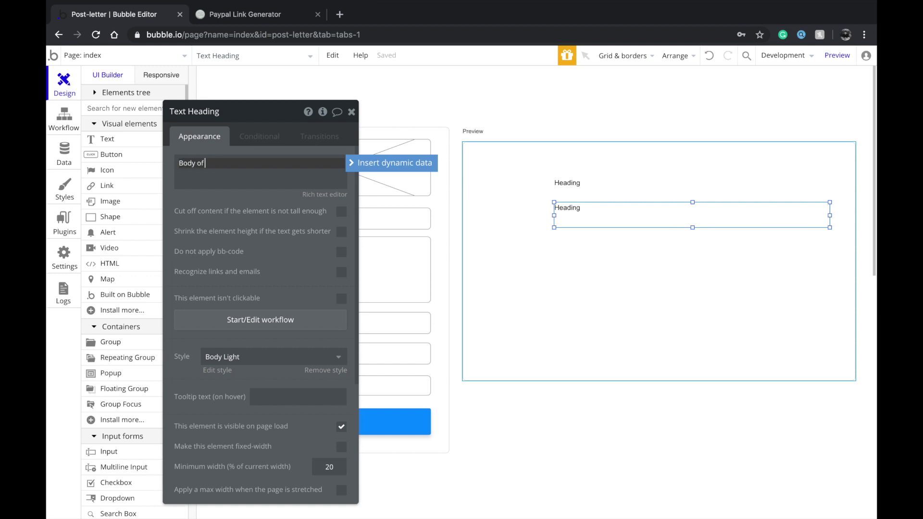
type("Body of the message")
left_click(624, 201)
left_click(624, 195)
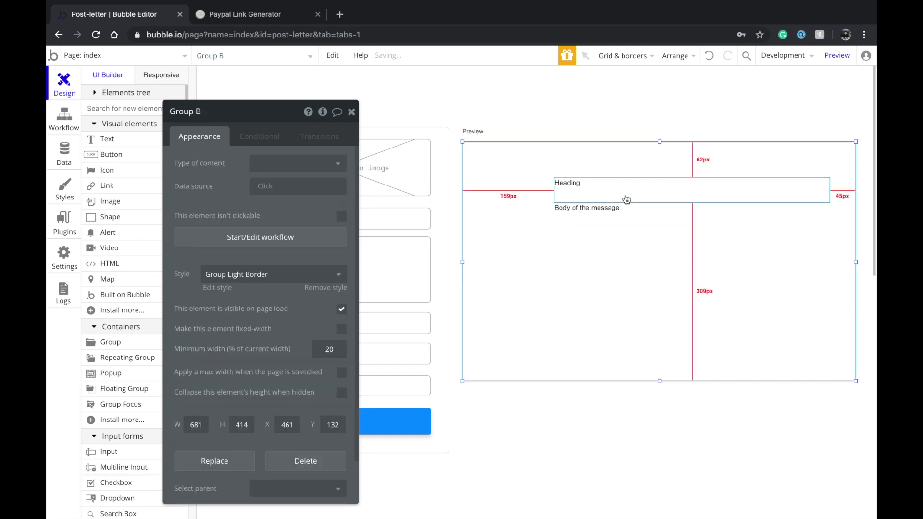
Apply the Heading 2 Light style to the Heading text
left_click(223, 360)
scroll(230, 403, "down", 3)
left_click(235, 401)
Move both texts right and enlarge the body so it sits beneath the Heading on a shared left edge
left_click_drag(557, 214, 599, 260)
left_click(601, 221)
left_click_drag(603, 186, 615, 208)
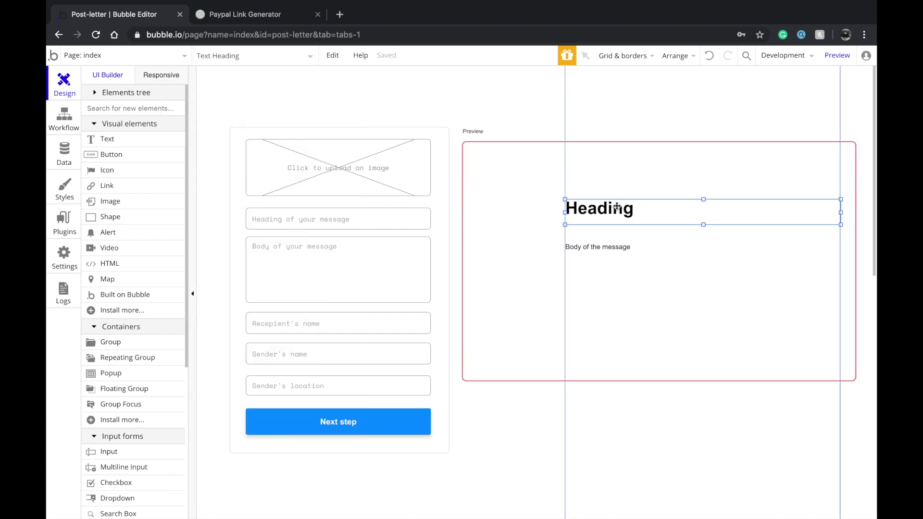
left_click_drag(589, 248, 589, 230)
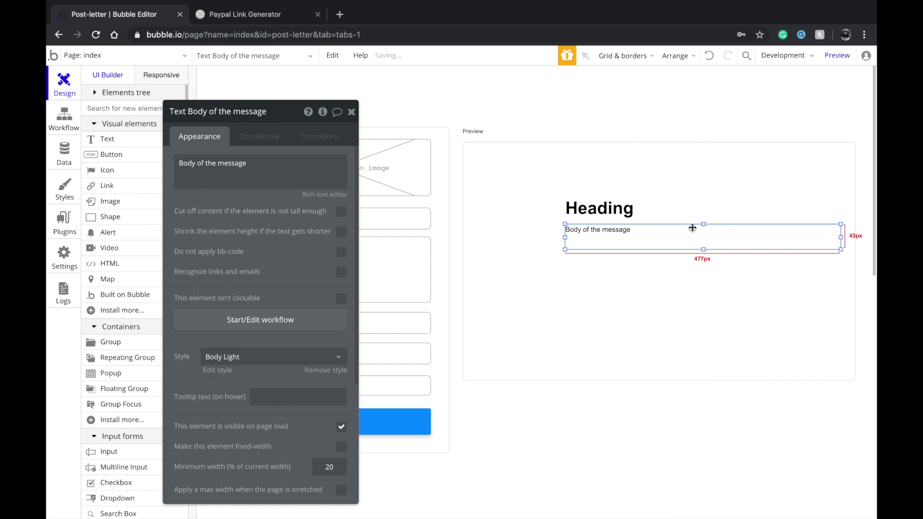
left_click_drag(700, 247, 700, 346)
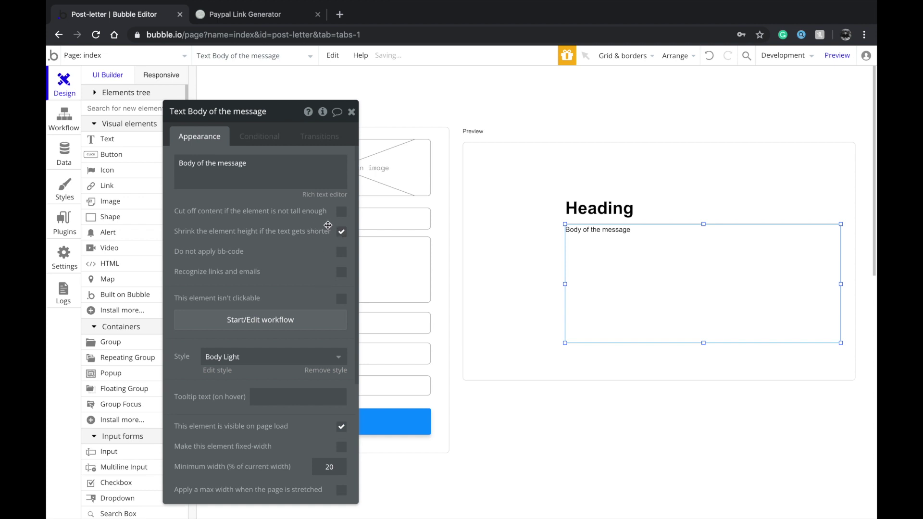
left_click_drag(295, 243, 277, 225)
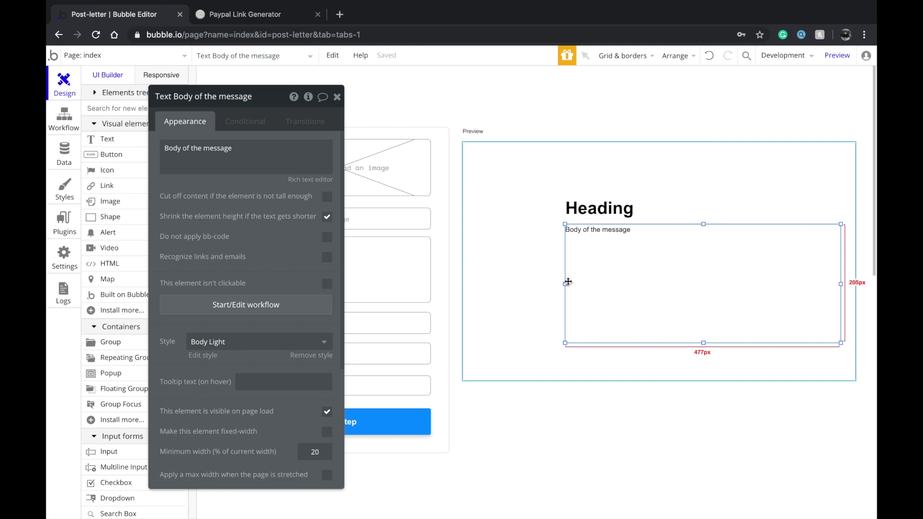
left_click_drag(564, 283, 586, 283)
left_click(596, 212)
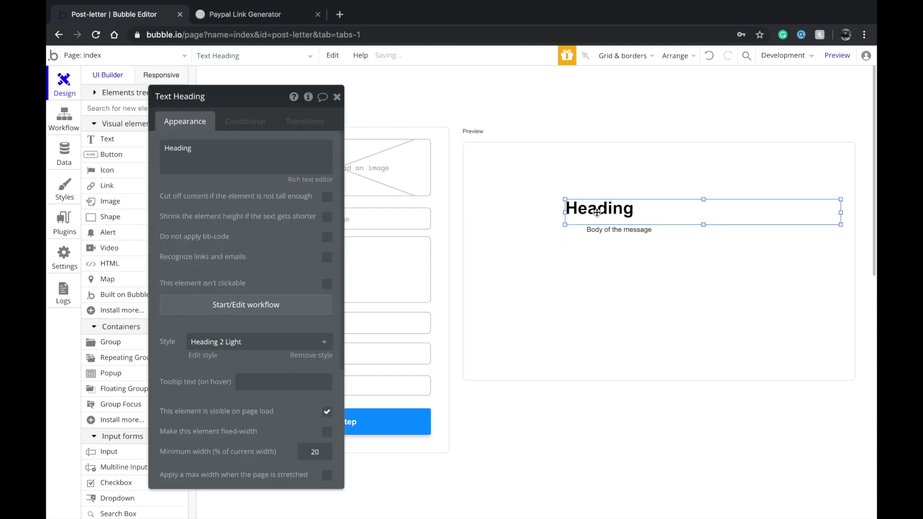
left_click_drag(569, 213, 611, 193)
left_click_drag(611, 248, 610, 234)
left_click(562, 258)
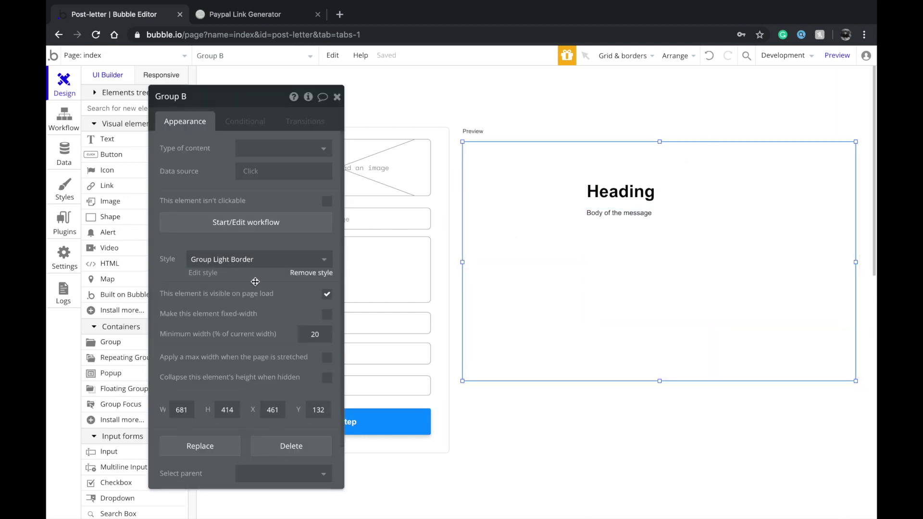
Draw Image A left of the Heading, size it 180 × 180 px, and nudge it up
scroll(137, 399, "down", 5)
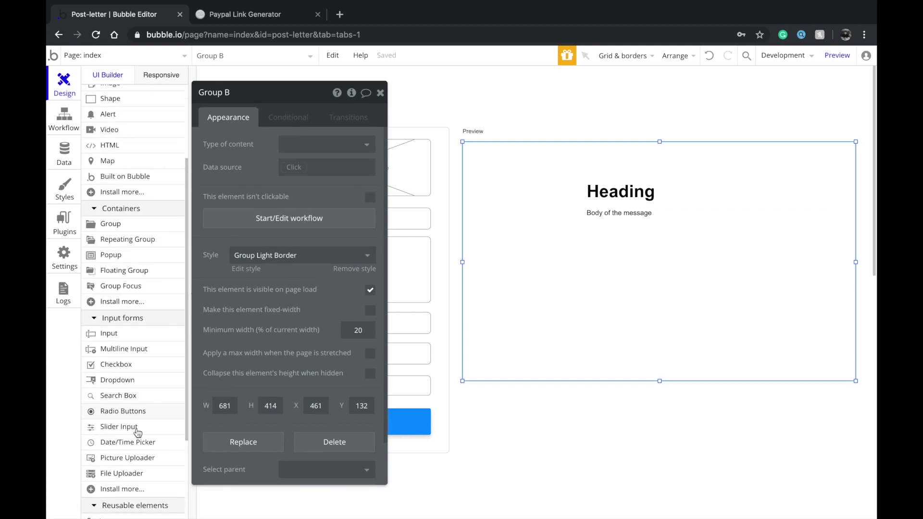
scroll(133, 366, "up", 3)
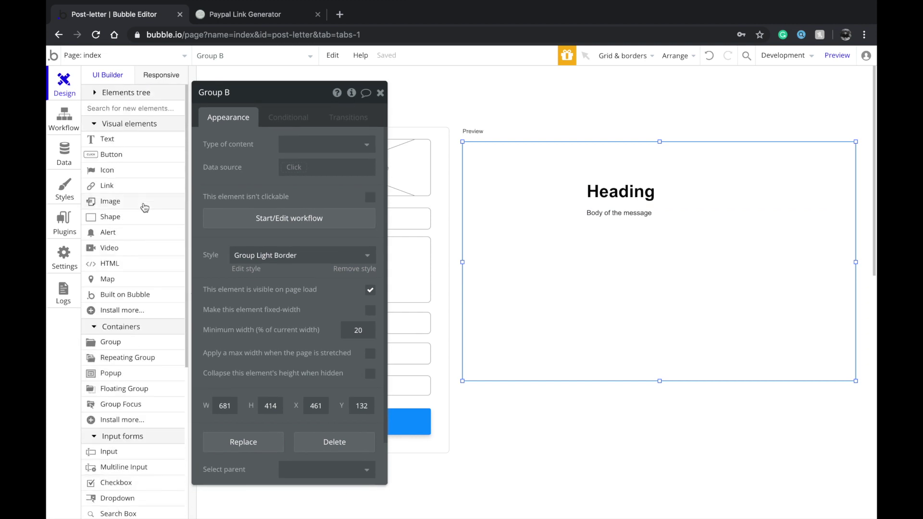
left_click(144, 207)
left_click_drag(503, 220, 559, 287)
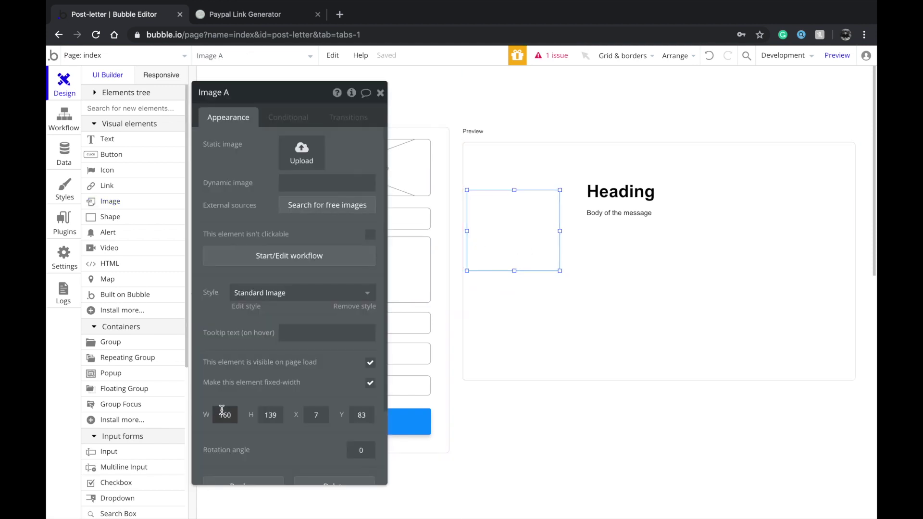
type("200")
key("Tab")
type("200")
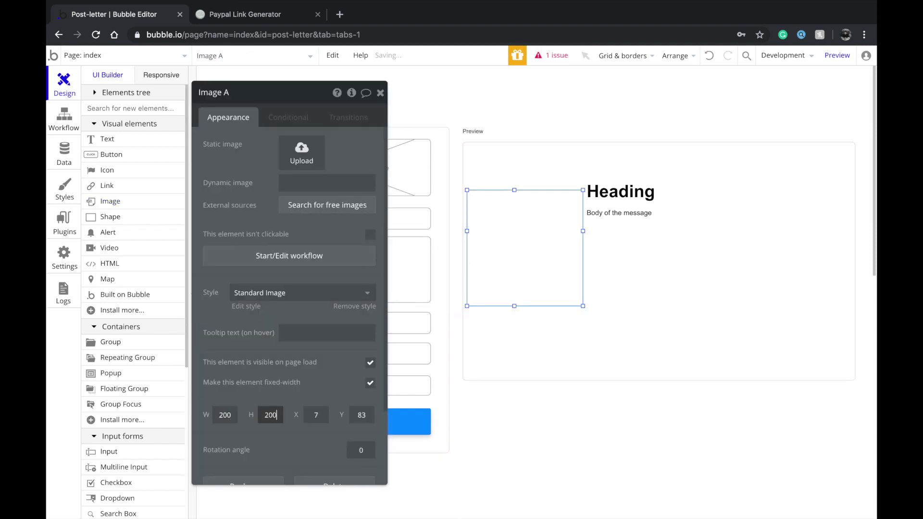
type("180")
key("Tab")
type("180")
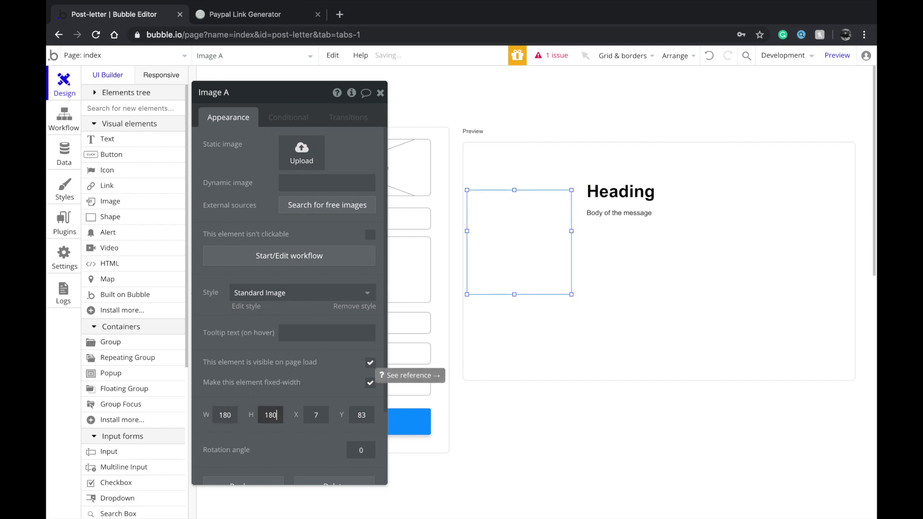
left_click_drag(514, 219, 519, 210)
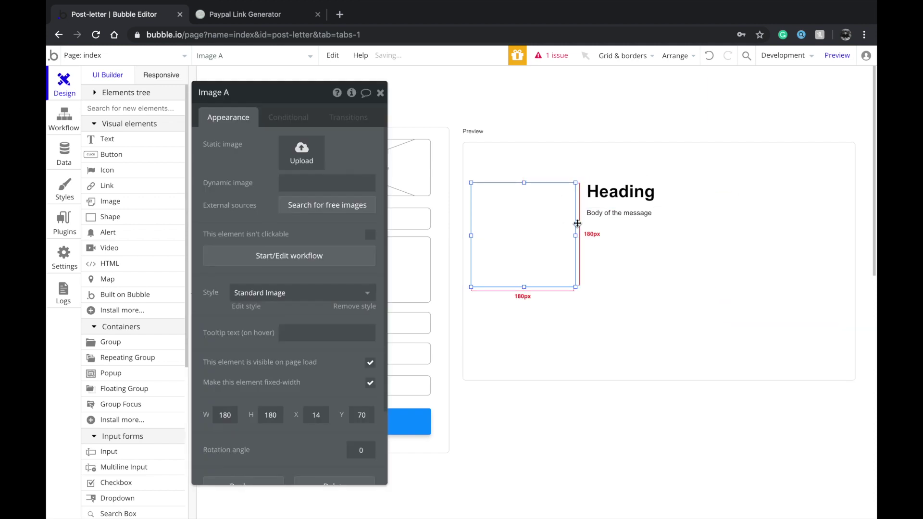
left_click(606, 270)
left_click(625, 207)
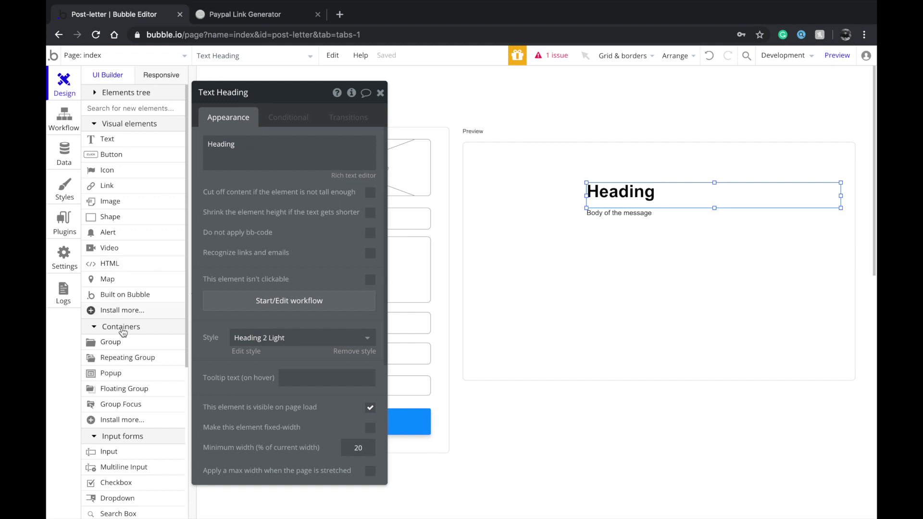
Draw a new text box in the Preview and replace '...edit me...' with 'Sender's name'
left_click(118, 141)
mouse_move(703, 181)
left_mouse_down()
mouse_move(621, 383)
mouse_move(612, 366)
mouse_move(693, 350)
mouse_move(760, 368)
mouse_move(763, 357)
left_mouse_up()
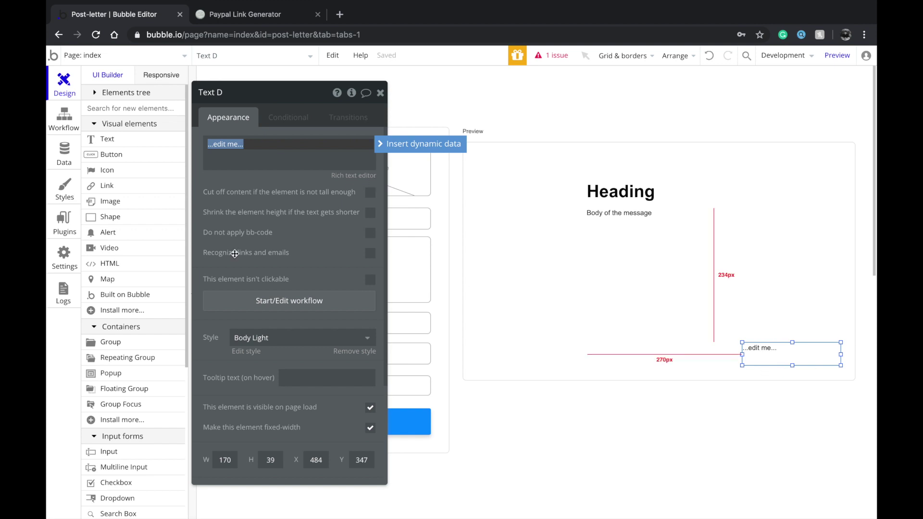
left_click_drag(253, 242, 580, 247)
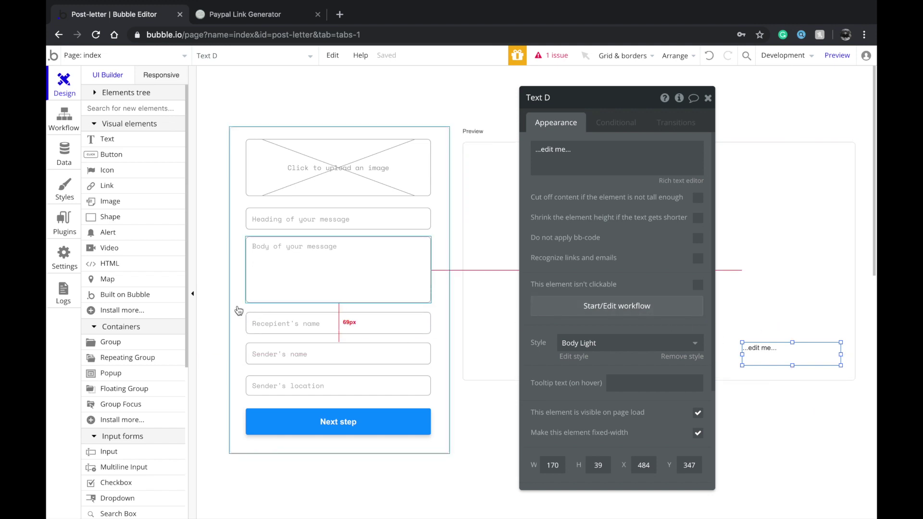
double_click(777, 357)
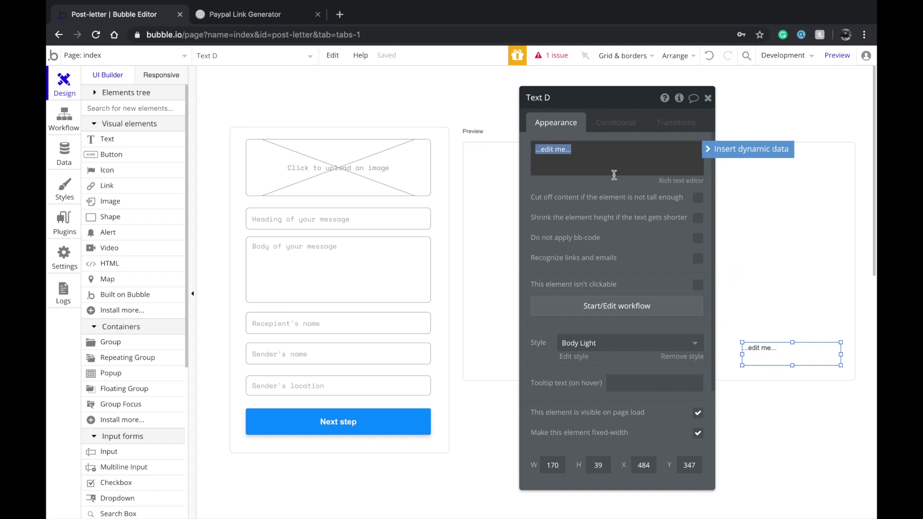
left_click(728, 150)
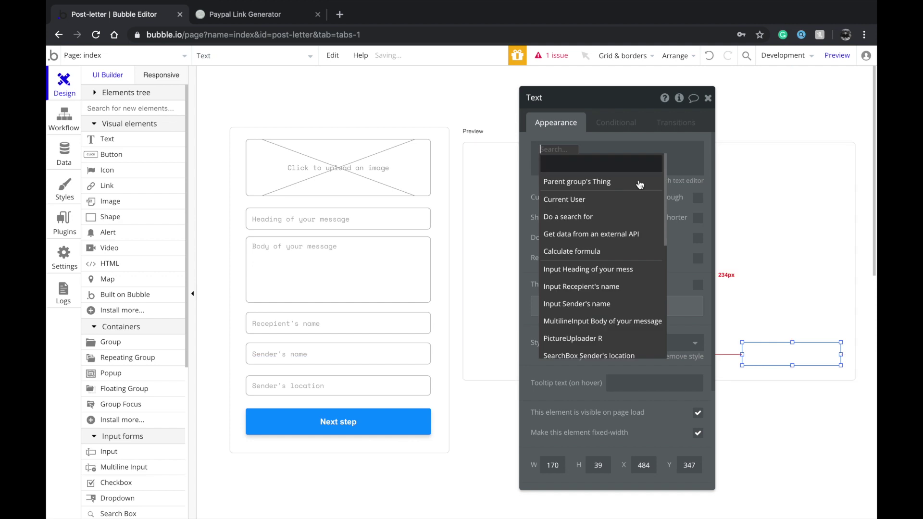
key("Escape")
left_click(639, 147)
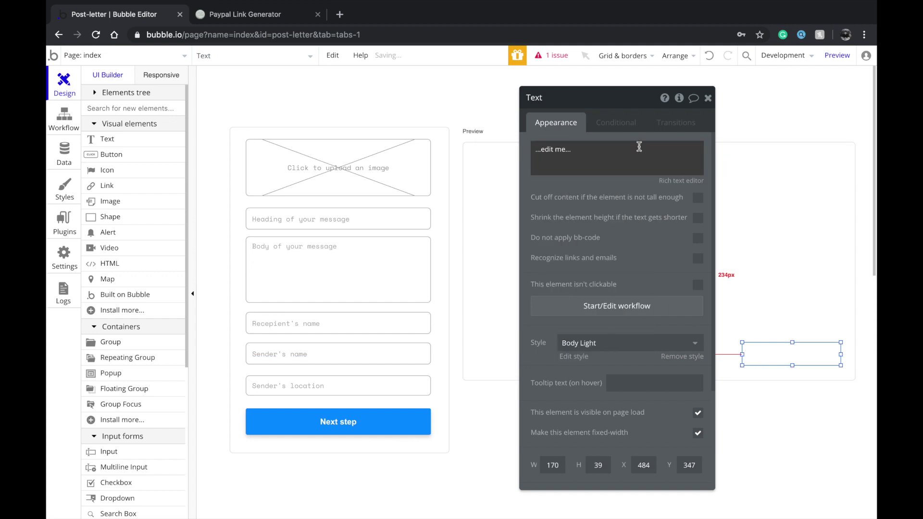
triple_click(622, 149)
type("Sender's name")
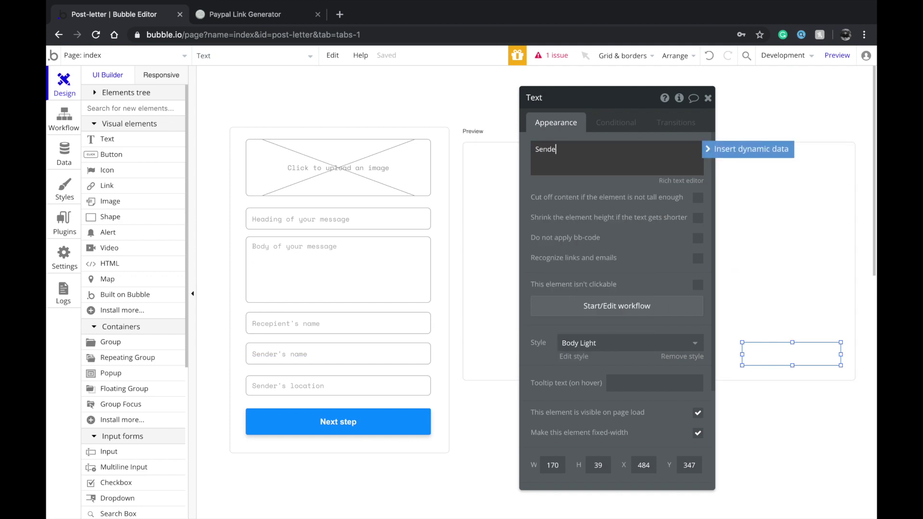
Move the Sender's name text into the Preview group's bottom-right corner
left_click(708, 98)
left_click(745, 361)
left_click_drag(745, 361, 782, 362)
left_click(780, 406)
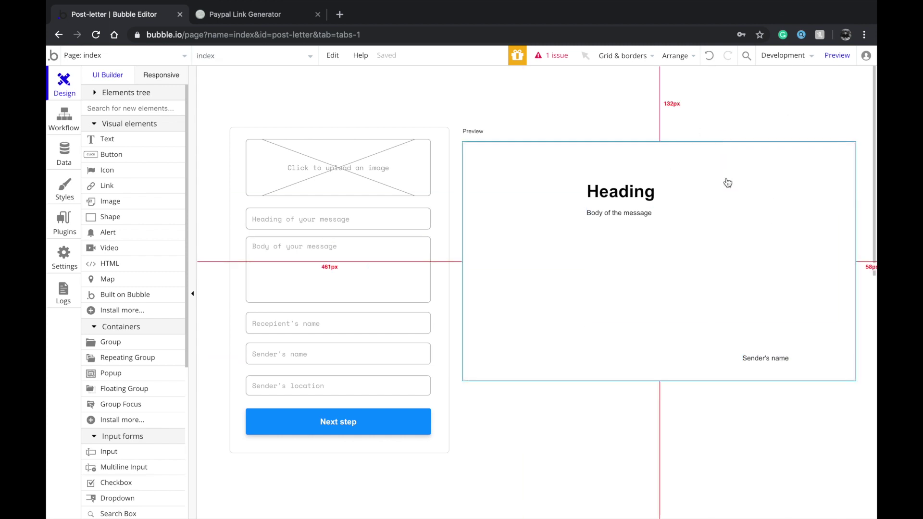
Bind the Heading text to the message heading input's value
left_click(691, 204)
double_click(612, 196)
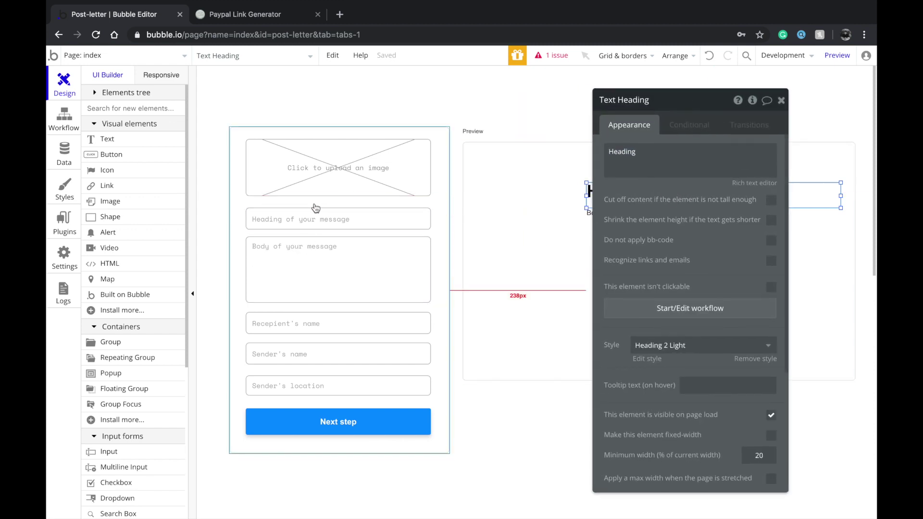
left_click(679, 164)
key("ctrl+a")
left_click(781, 152)
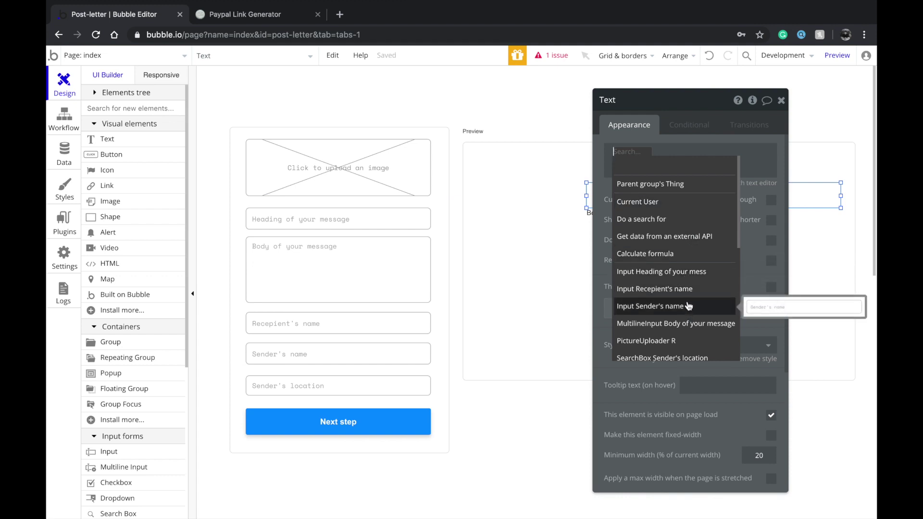
left_click(682, 272)
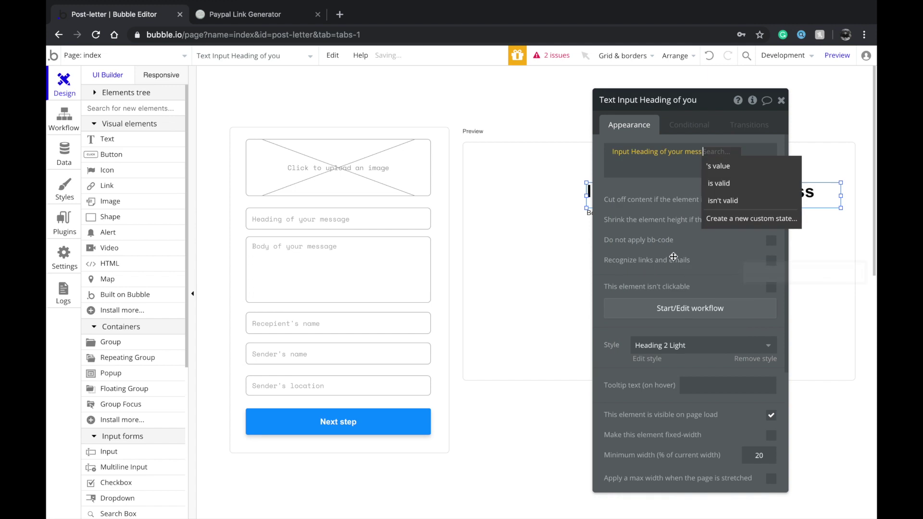
left_click(723, 167)
Bind the Body of the message text to the multiline body input's value
left_click(750, 264)
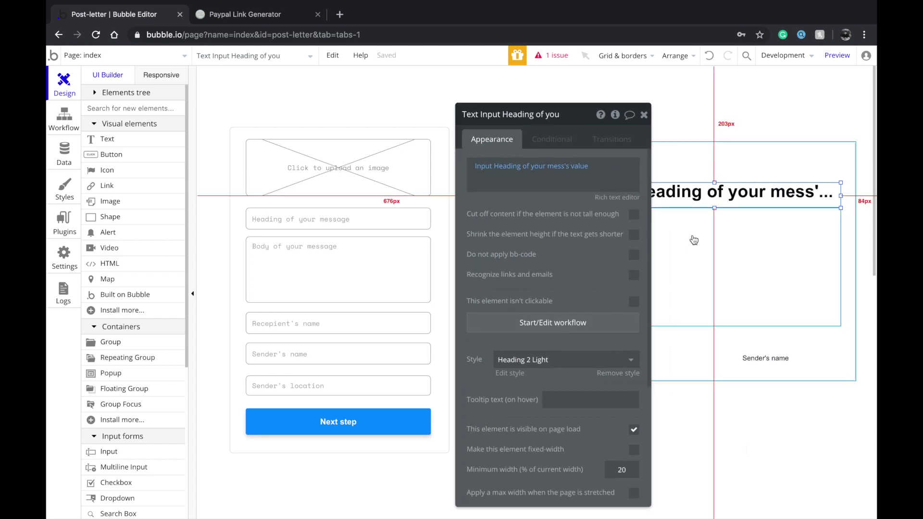
triple_click(513, 172)
left_click(682, 167)
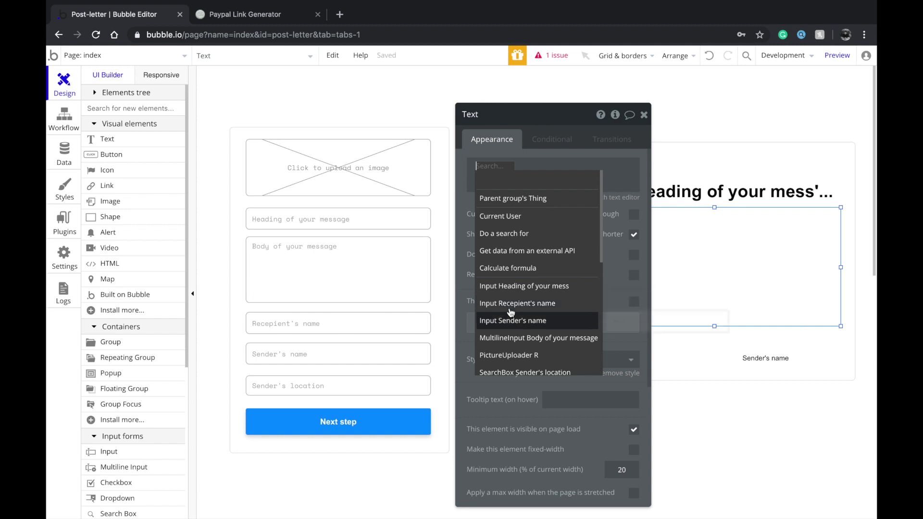
left_click(508, 338)
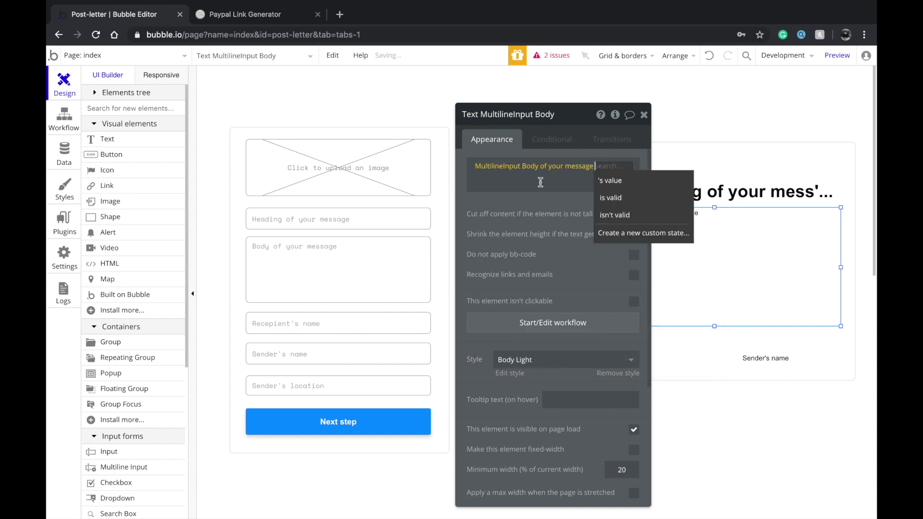
left_click(625, 182)
left_click_drag(520, 248, 401, 246)
Bind the Sender's name text to Input Sender's name's value
left_click(740, 358)
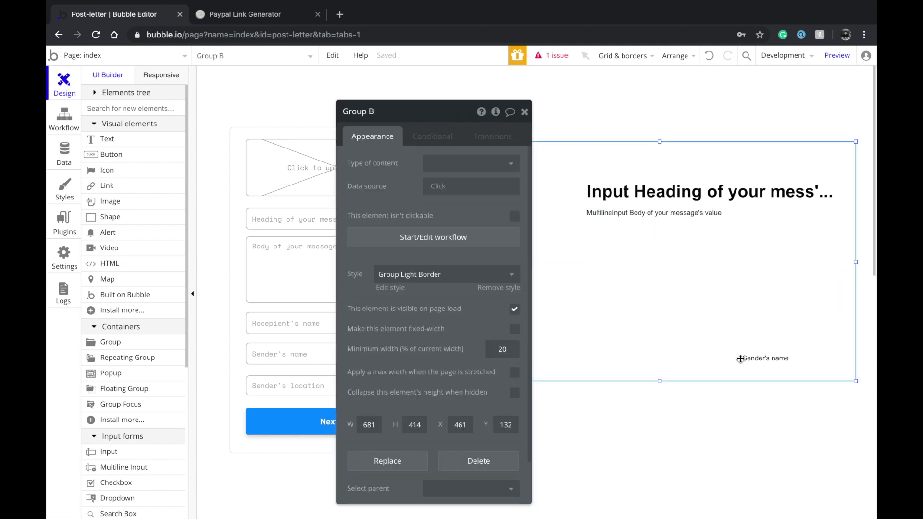
left_click(765, 358)
triple_click(486, 164)
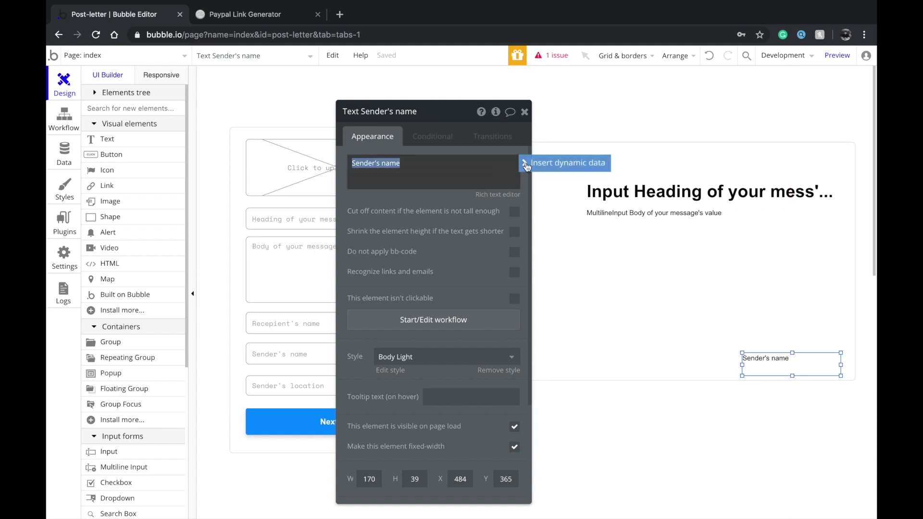
left_click(560, 162)
left_click(435, 318)
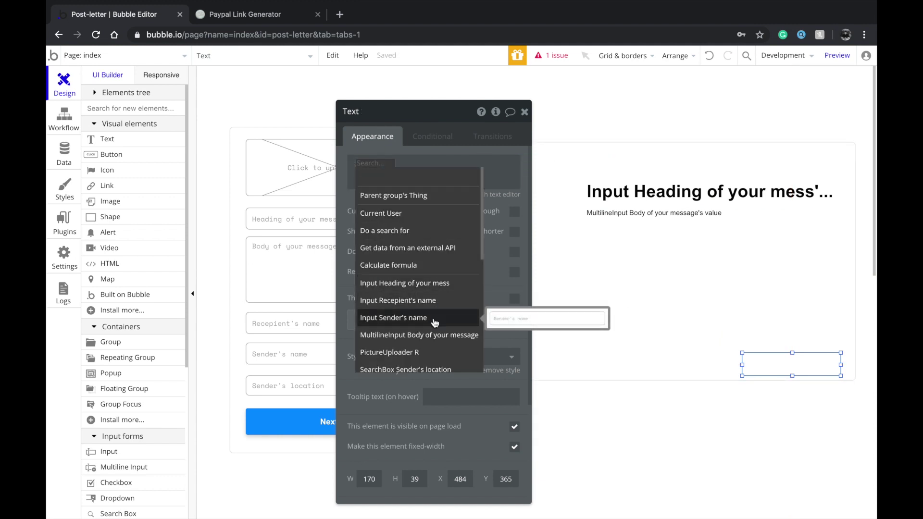
left_click(510, 320)
left_click_drag(400, 263, 519, 267)
left_click(552, 173)
left_click(555, 183)
key("Escape")
key("Escape")
double_click(552, 267)
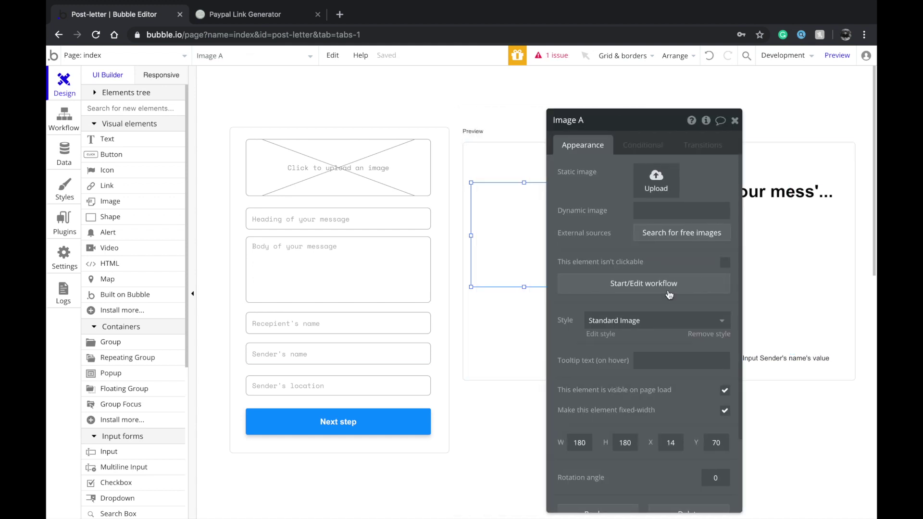
Set Image A's dynamic image to PictureUploader R's value and close its settings
left_click(702, 210)
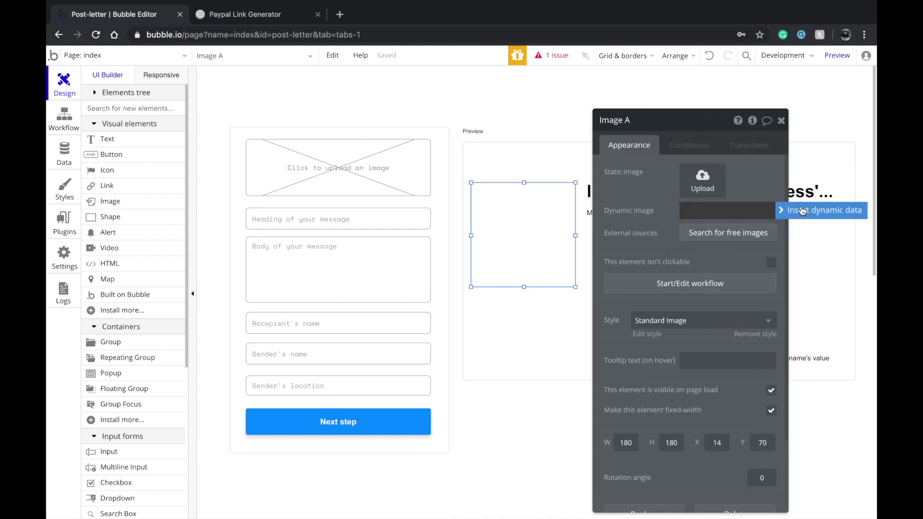
left_click(794, 211)
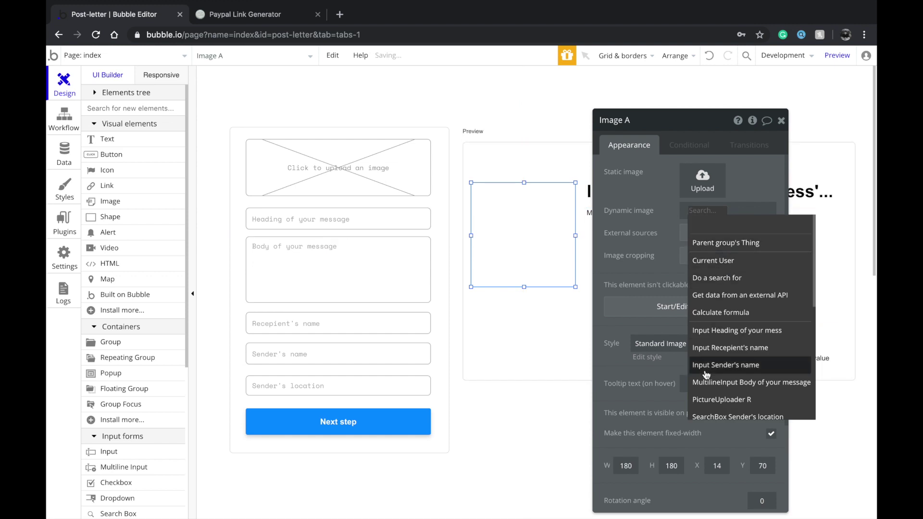
left_click(719, 398)
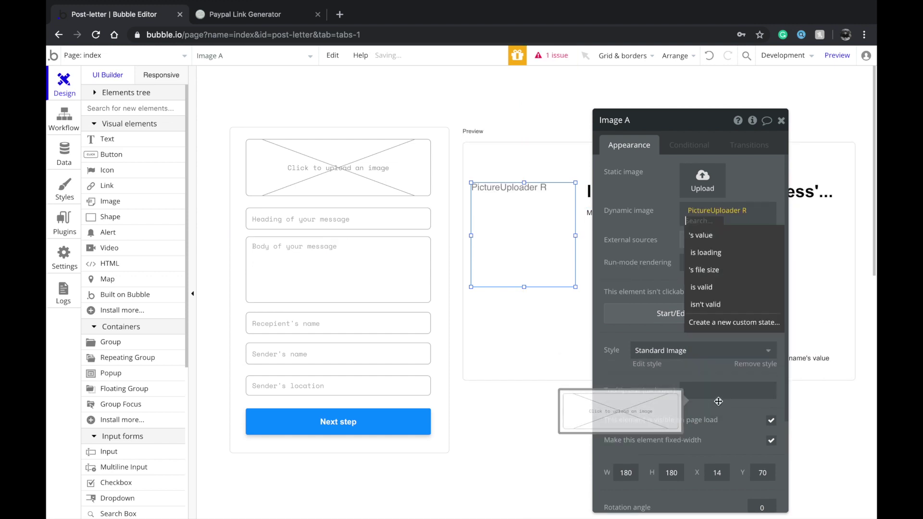
left_click(719, 239)
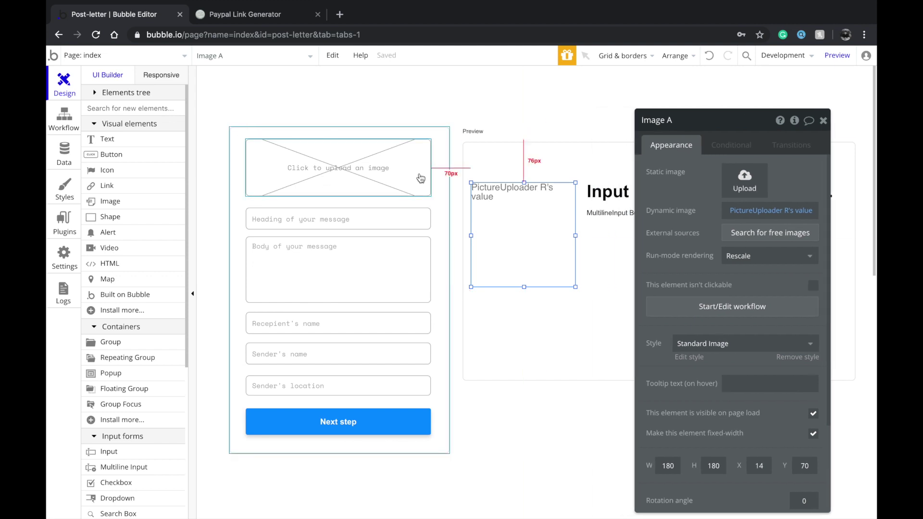
left_click(823, 121)
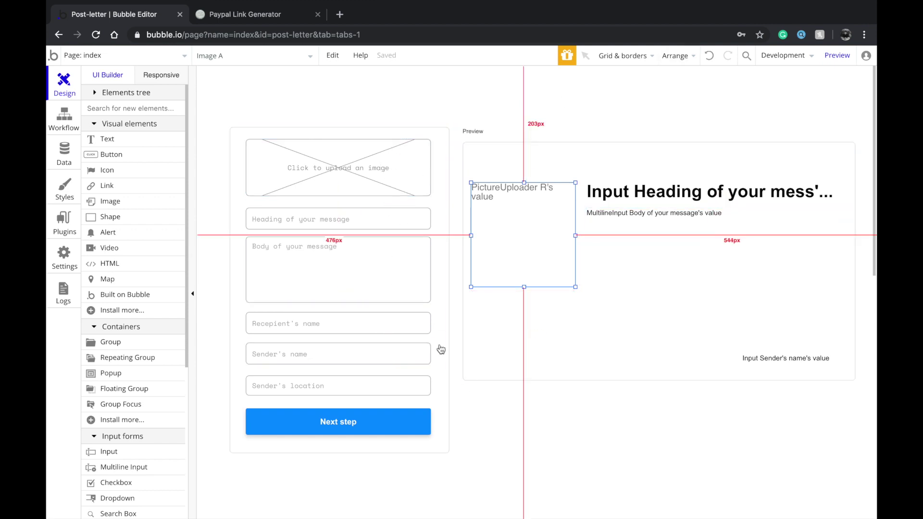
left_click(416, 118)
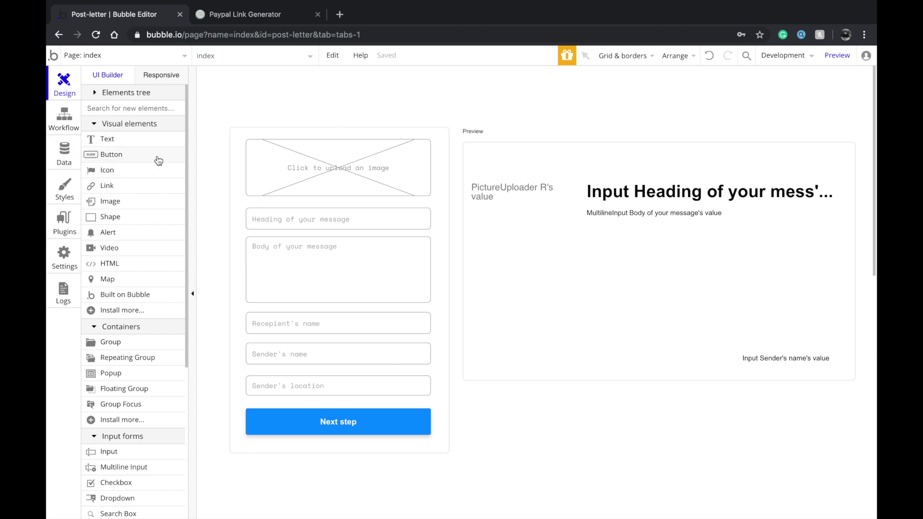
Glance at the pages list, Data tab and Paypal Link Generator tab, then return to Design
left_click(96, 56)
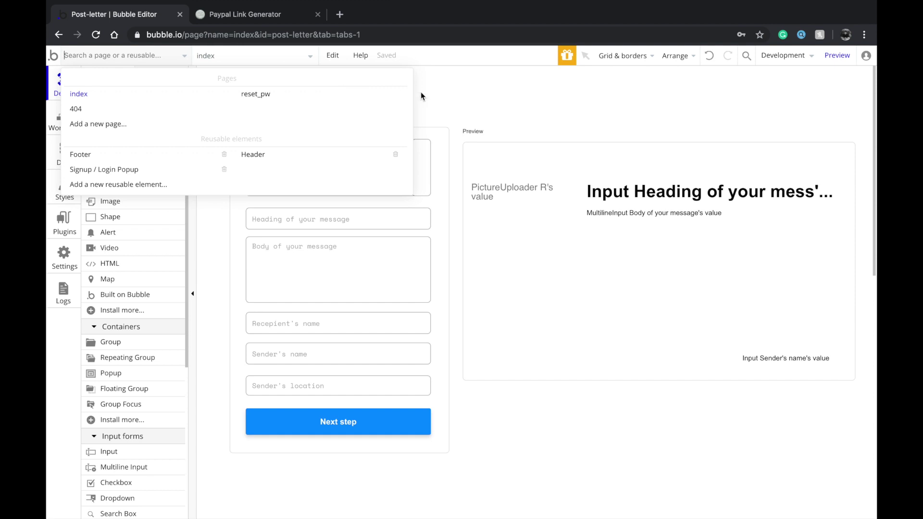
left_click(442, 99)
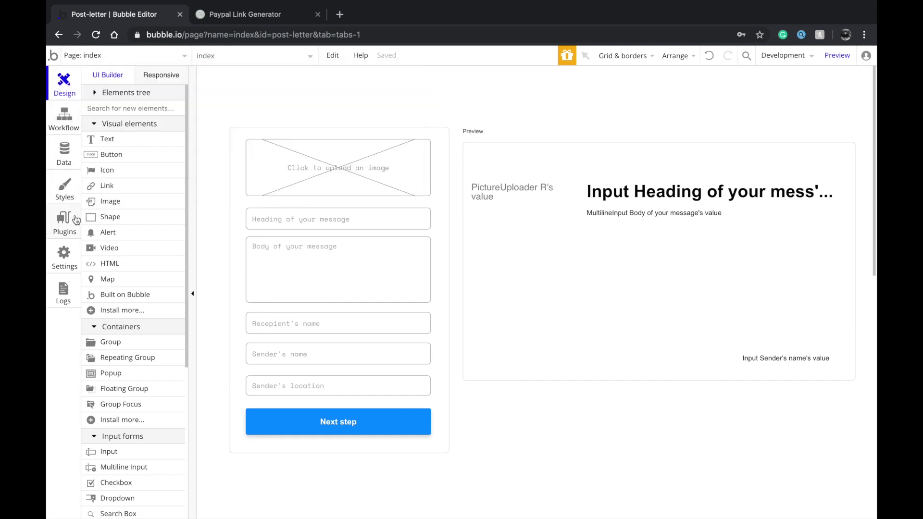
left_click(67, 166)
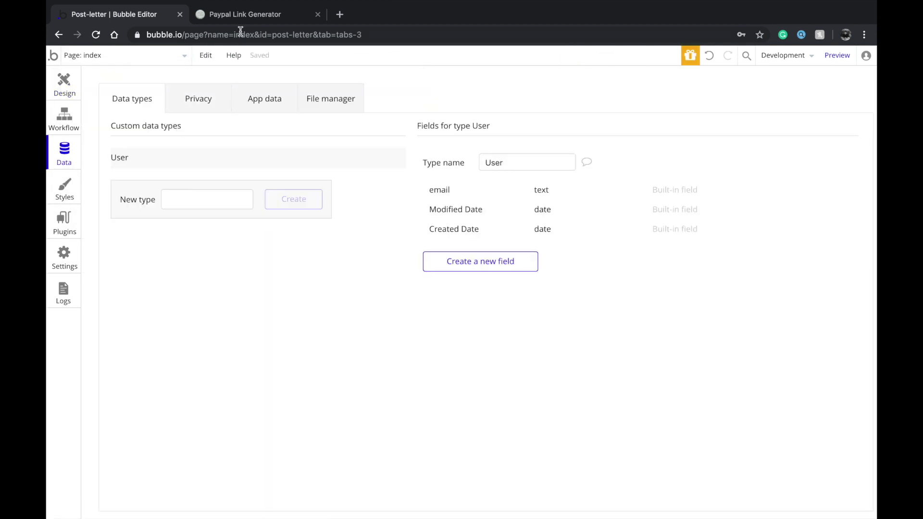
left_click(245, 15)
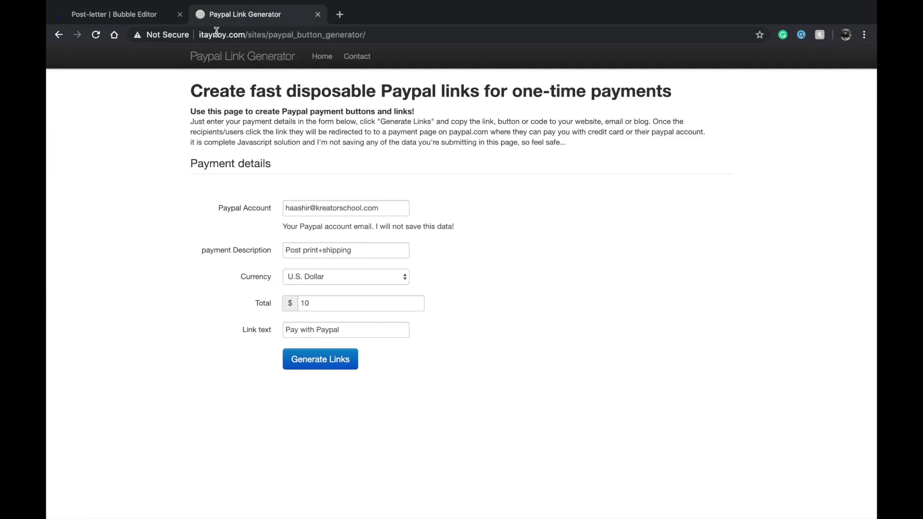
left_click(122, 16)
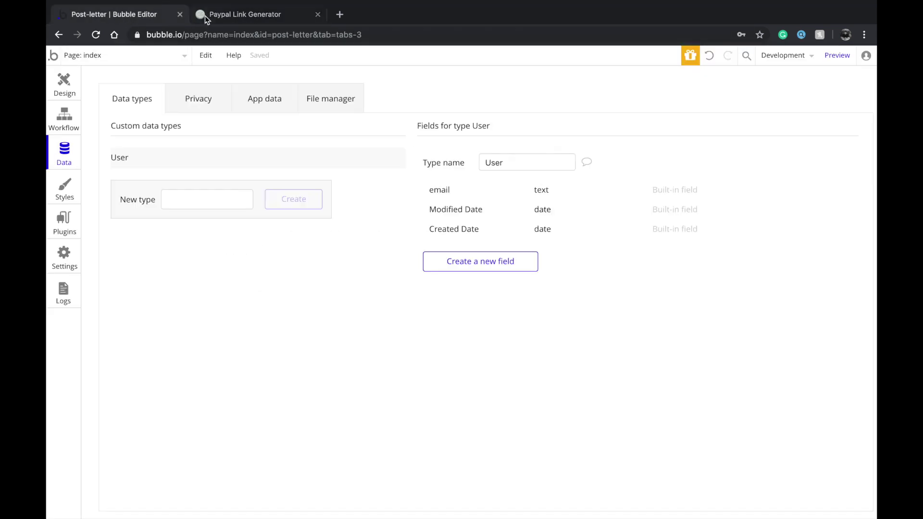
left_click(67, 92)
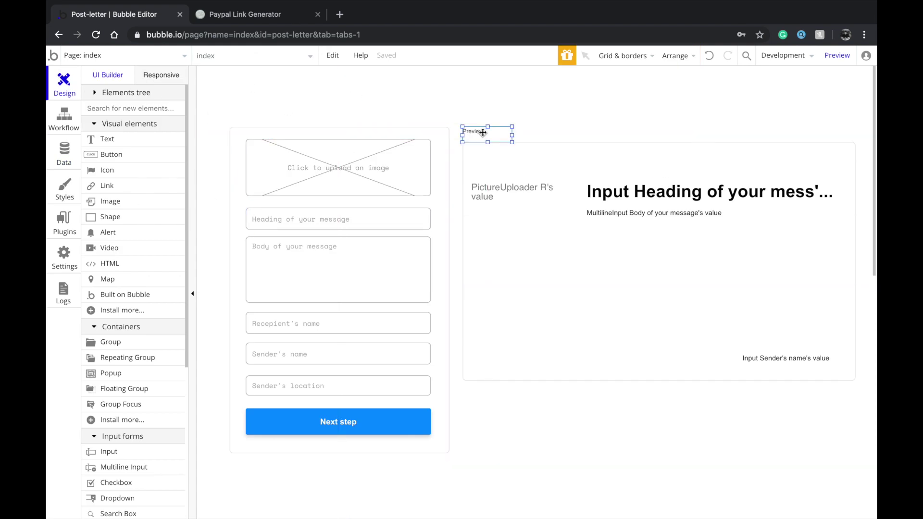
Widen the Preview label across the preview box and deselect it
left_click(500, 132)
left_click_drag(511, 136, 854, 127)
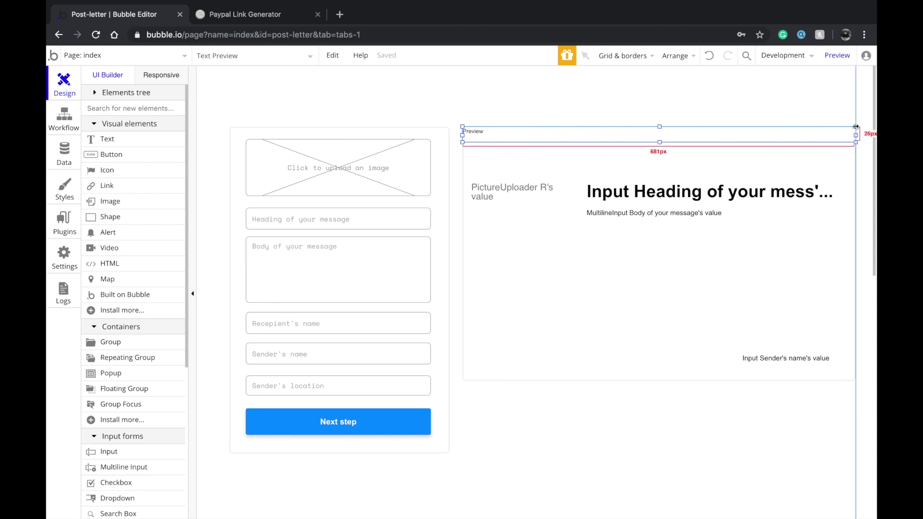
left_click(793, 118)
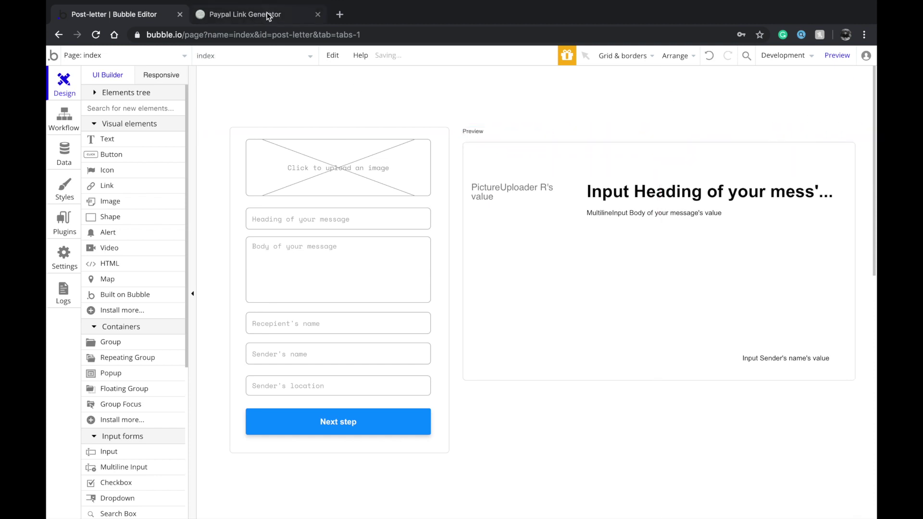
left_click(268, 16)
left_click(149, 15)
Create a new data type named Order in the Data tab
left_click(72, 161)
left_click(185, 204)
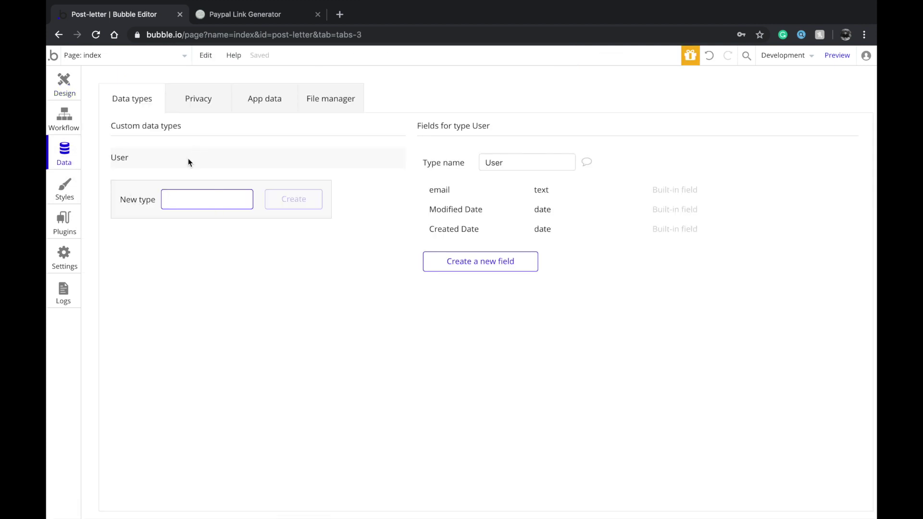
type("Oder")
key("ctrl+a")
type("Ored")
key("BackSpace")
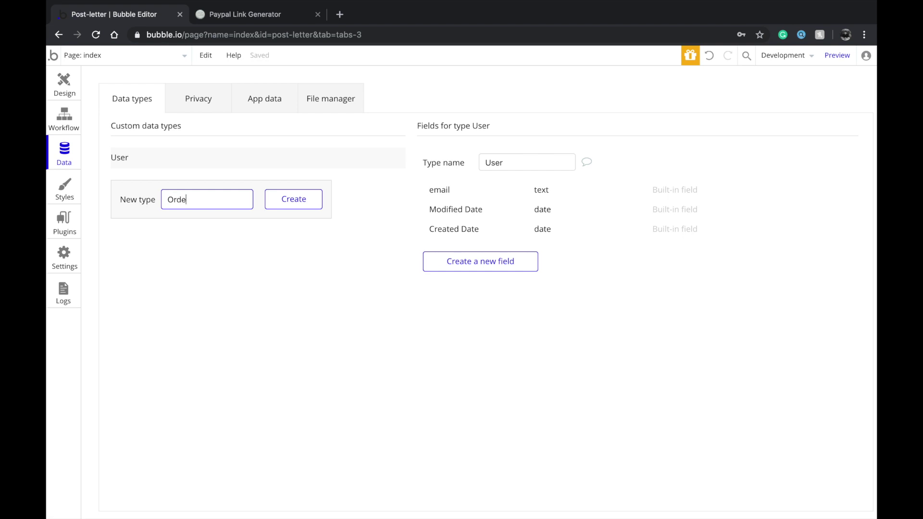
type("er")
key("Return")
Add text fields Sender's name and Recepient's name to Order
left_click(474, 261)
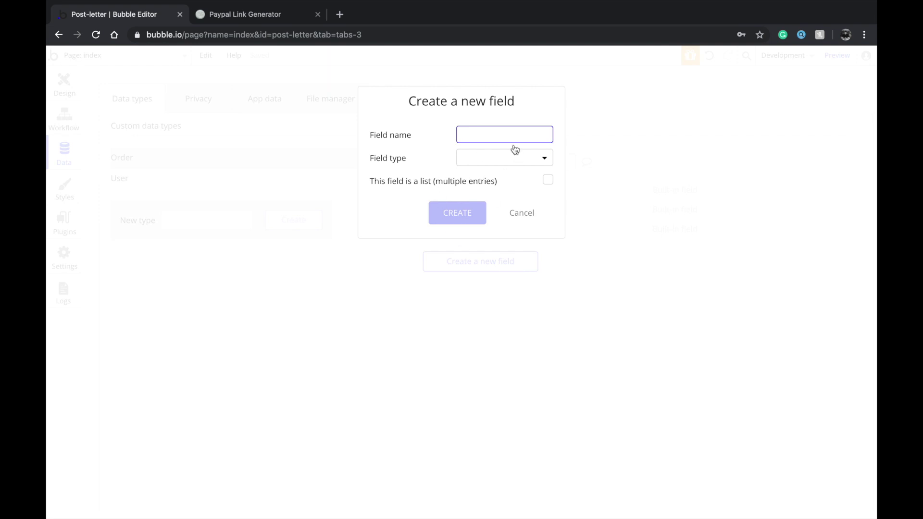
type("Sender's name")
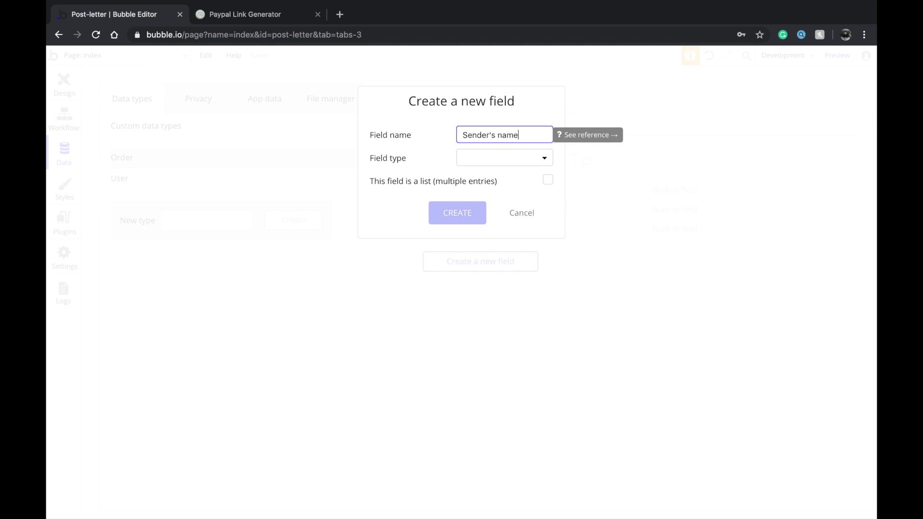
left_click(500, 160)
left_click(492, 181)
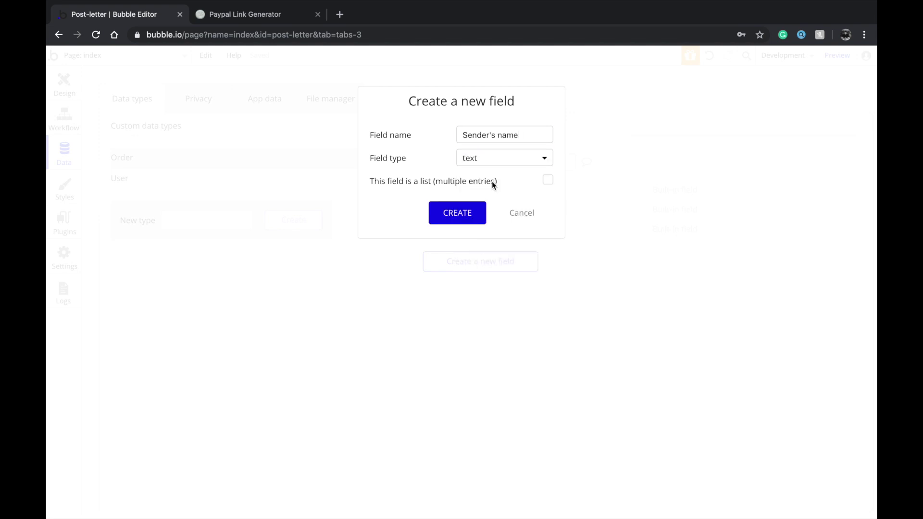
left_click(462, 212)
left_click(461, 284)
type("S")
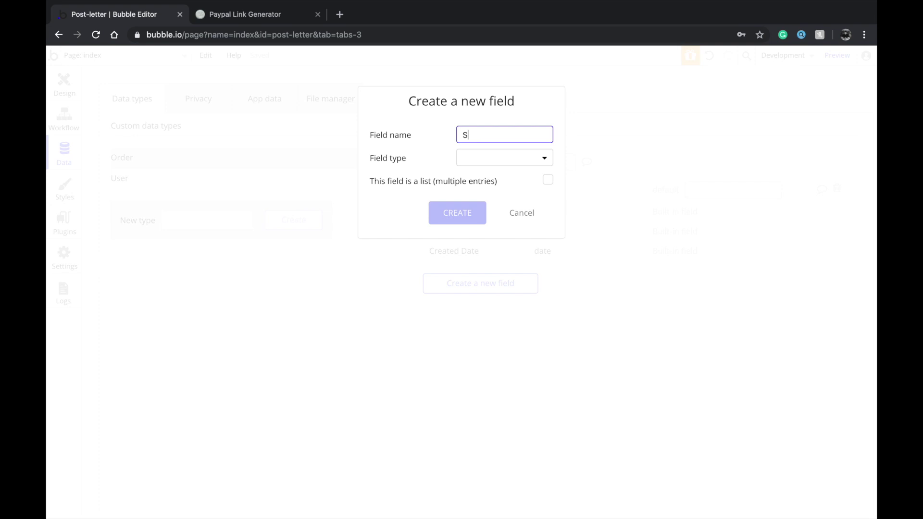
type("ecepient's name")
left_click(530, 159)
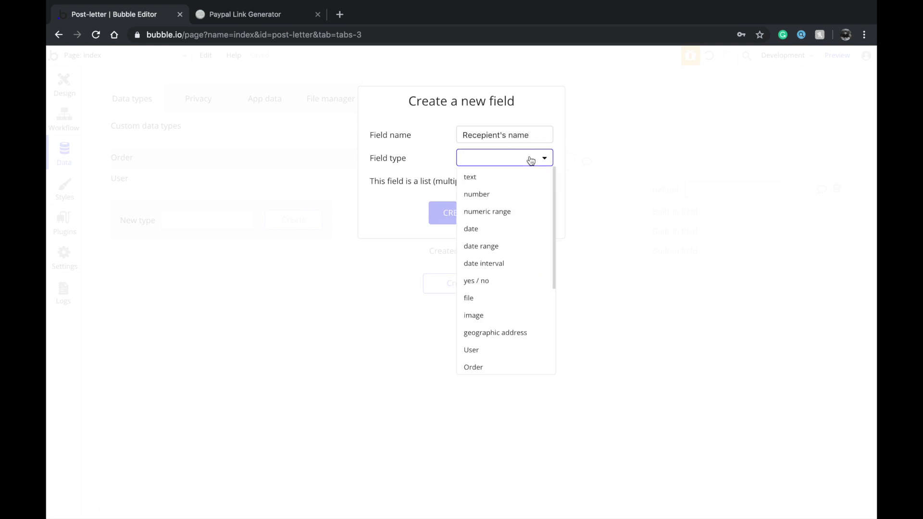
left_click(512, 178)
left_click(455, 212)
Add a geographic address field called Recepient's location to Order
left_click(521, 302)
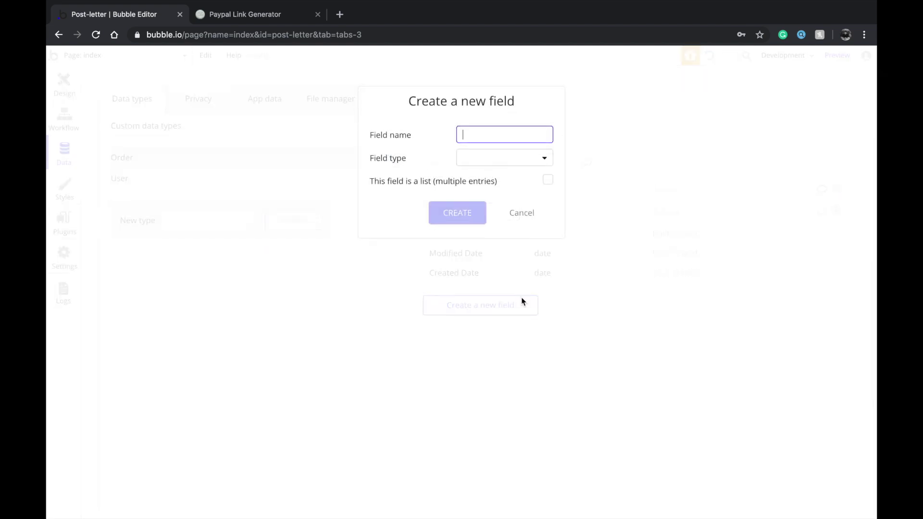
type("Recepient's location")
left_click(525, 161)
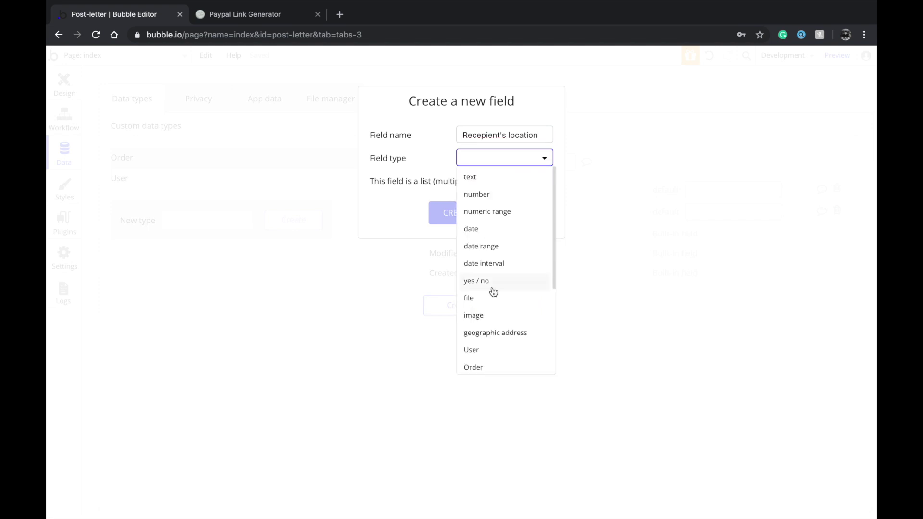
left_click(489, 334)
left_click(462, 225)
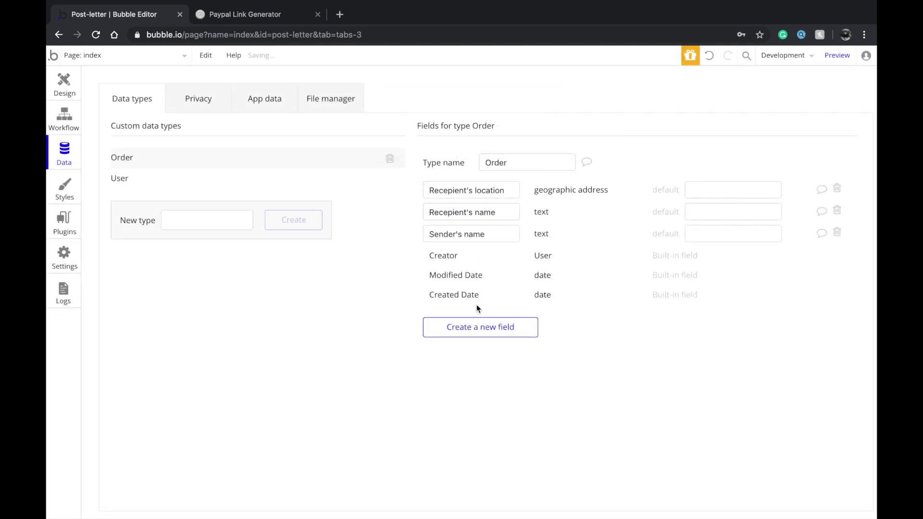
left_click(479, 327)
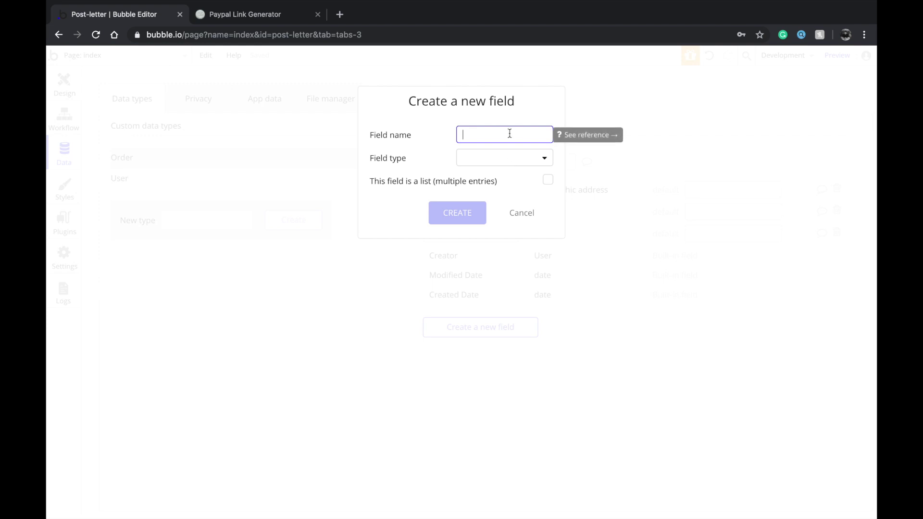
left_click(521, 213)
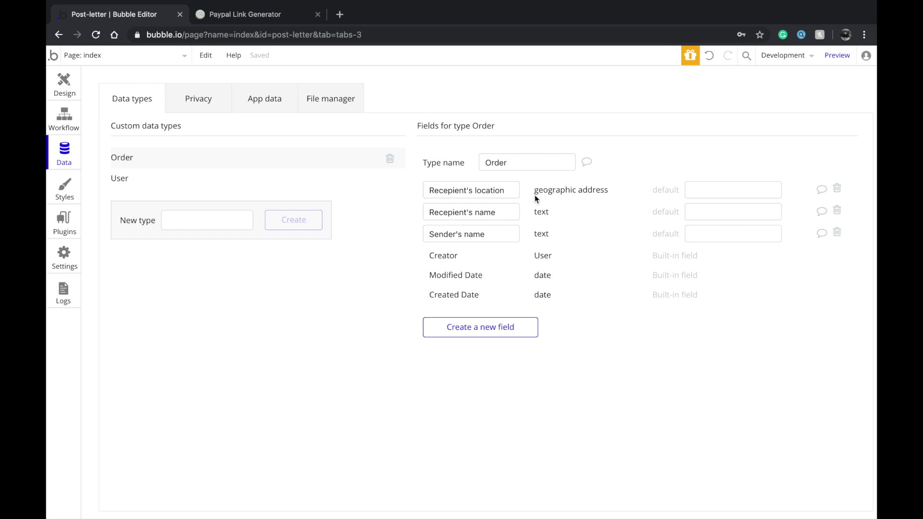
Add text fields Heading of the message and Body to Order
left_click(504, 327)
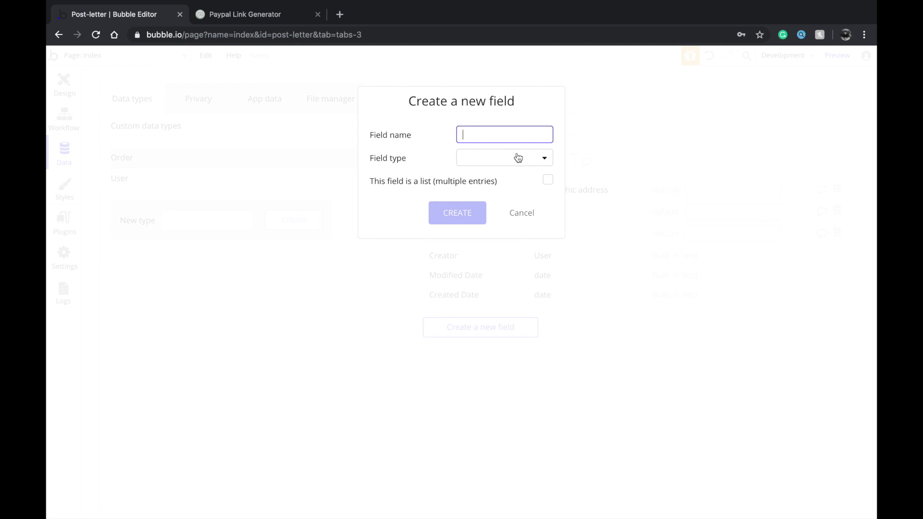
type("H")
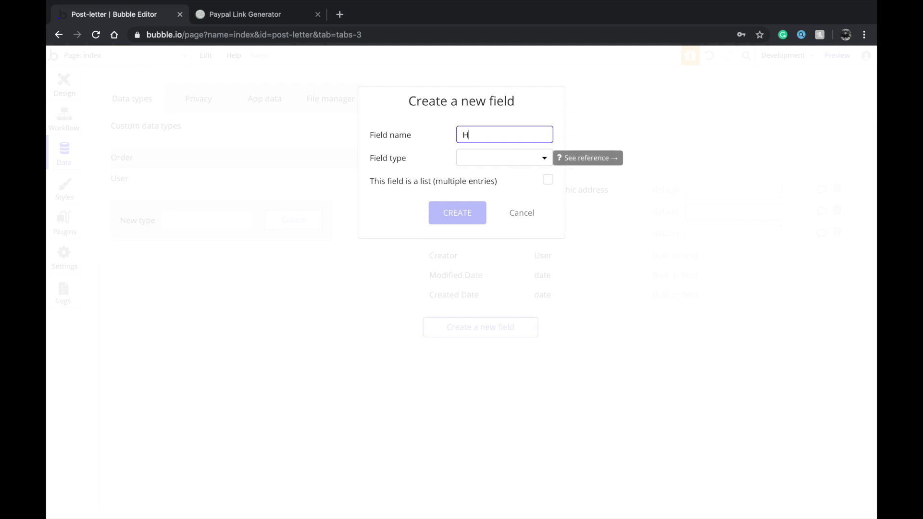
type("eading of the message")
left_click(471, 160)
left_click(470, 177)
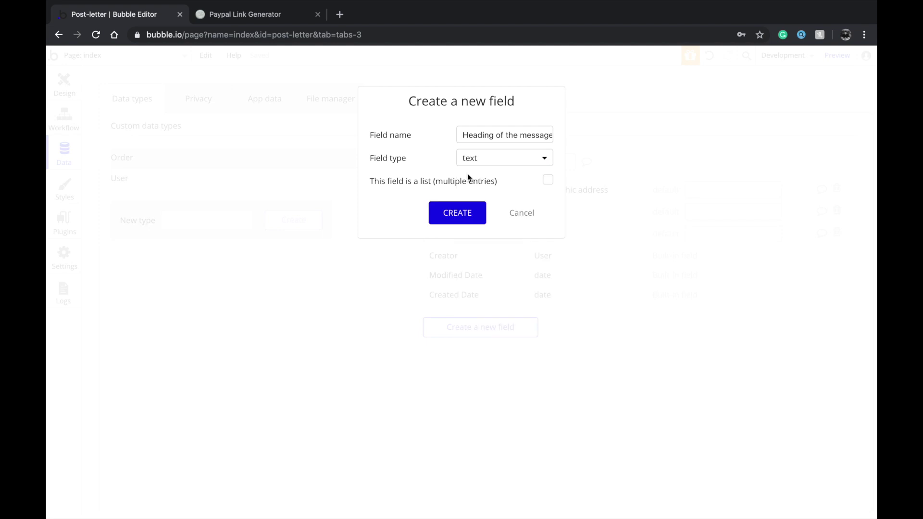
left_click(452, 218)
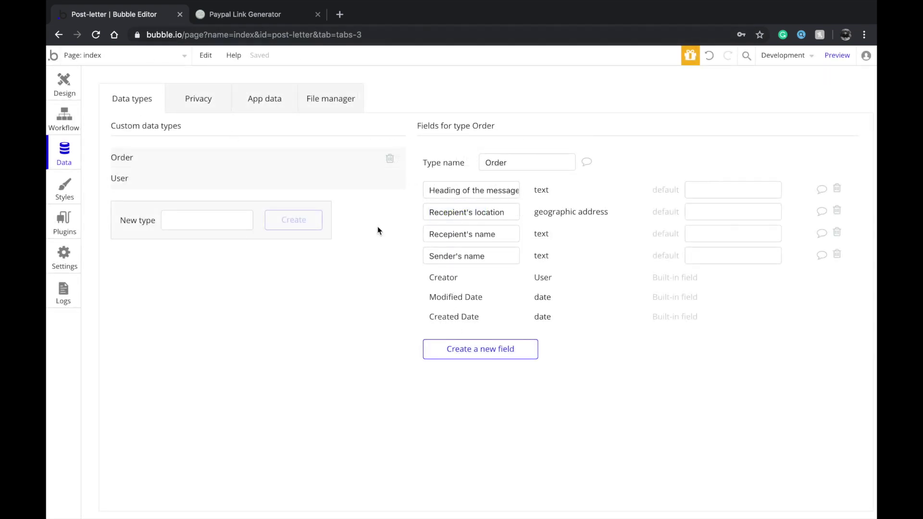
left_click(462, 349)
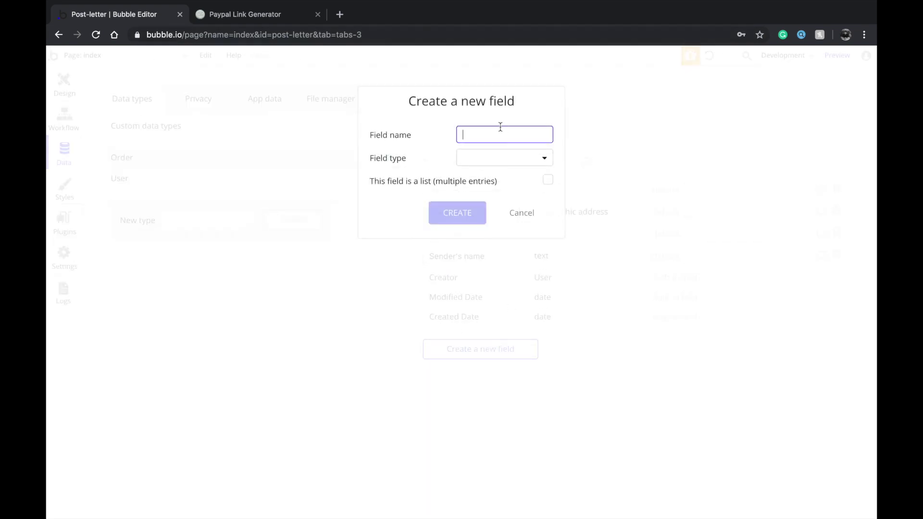
type("Body")
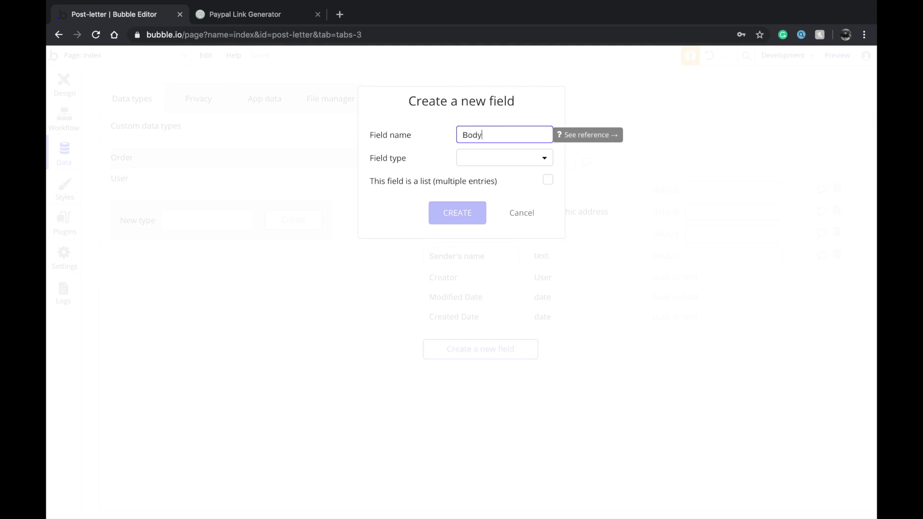
left_click(484, 163)
left_click(480, 180)
left_click(464, 217)
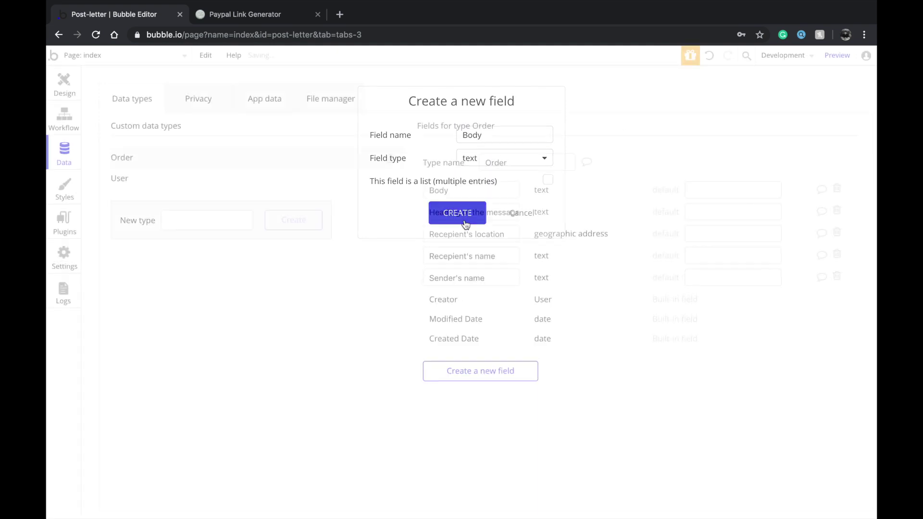
Add an image field named Picture, then return to the page designer
left_click(466, 375)
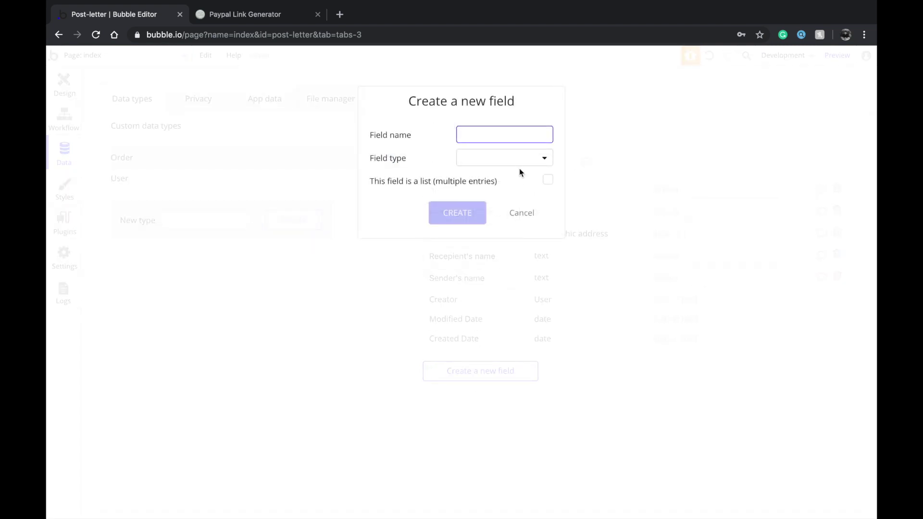
type("Picture")
left_click(504, 163)
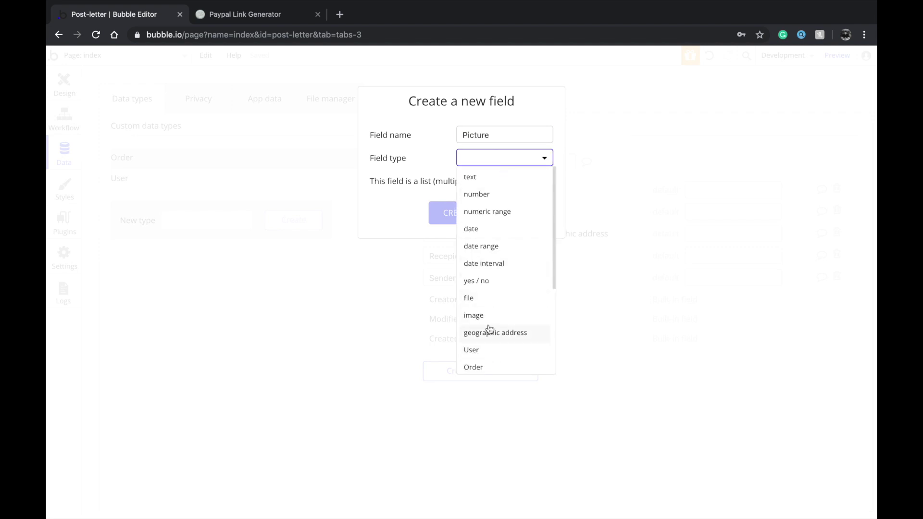
scroll(490, 336, "down", 3)
scroll(495, 255, "up", 3)
left_click(476, 316)
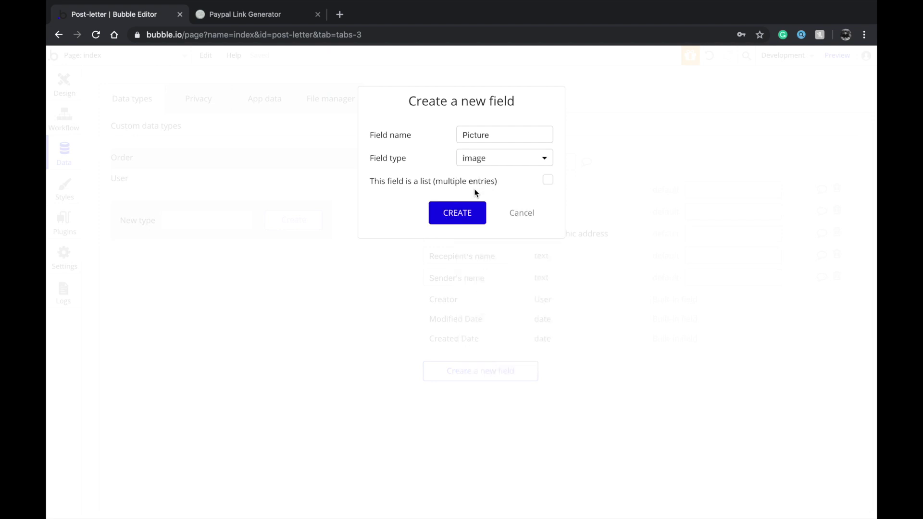
left_click(459, 211)
left_click(63, 83)
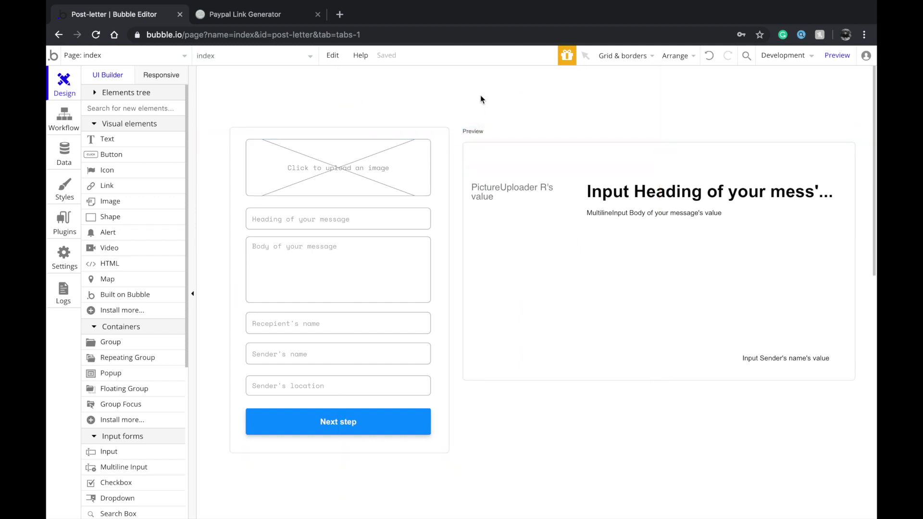
double_click(518, 144)
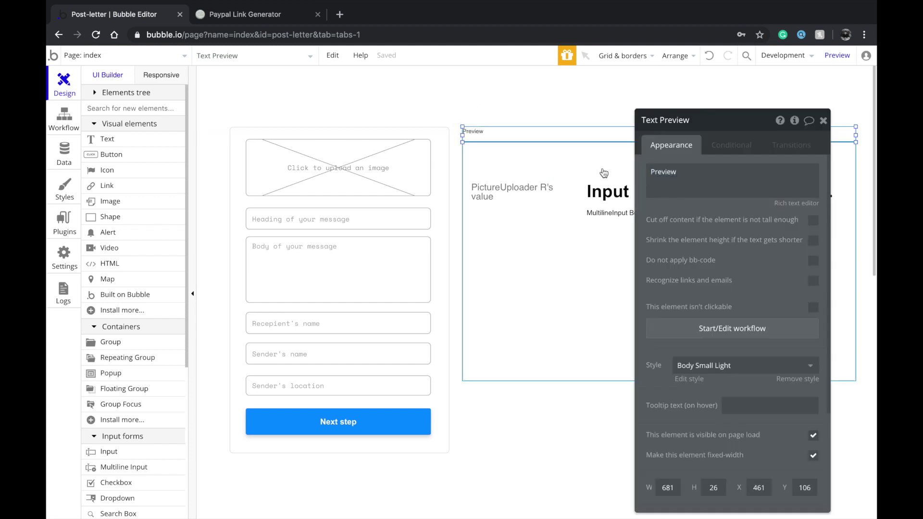
left_click(575, 158)
key("super+c")
key("super+v")
left_click_drag(585, 165, 578, 373)
double_click(578, 373)
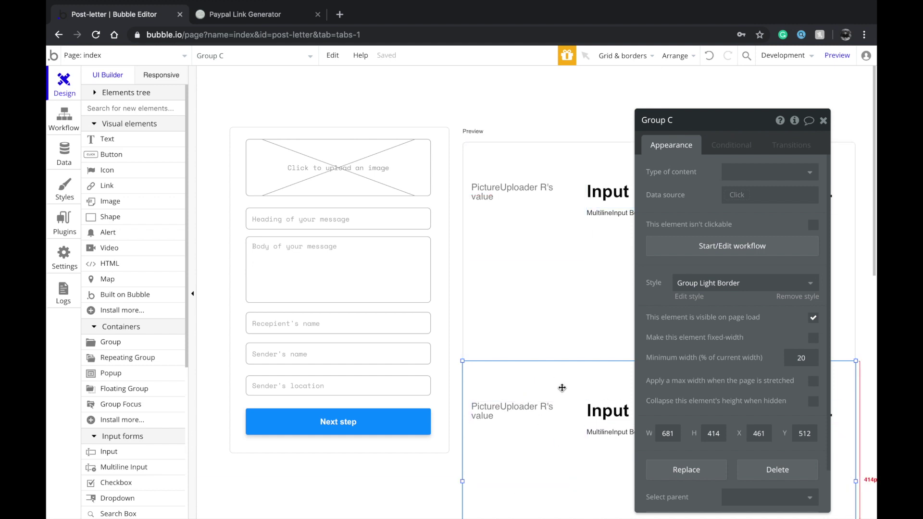
key("Delete")
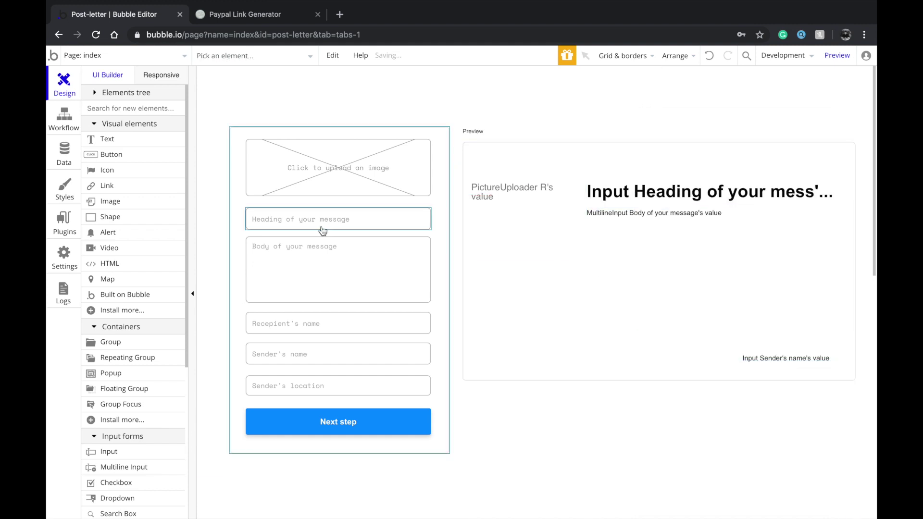
left_click(69, 131)
left_click(65, 154)
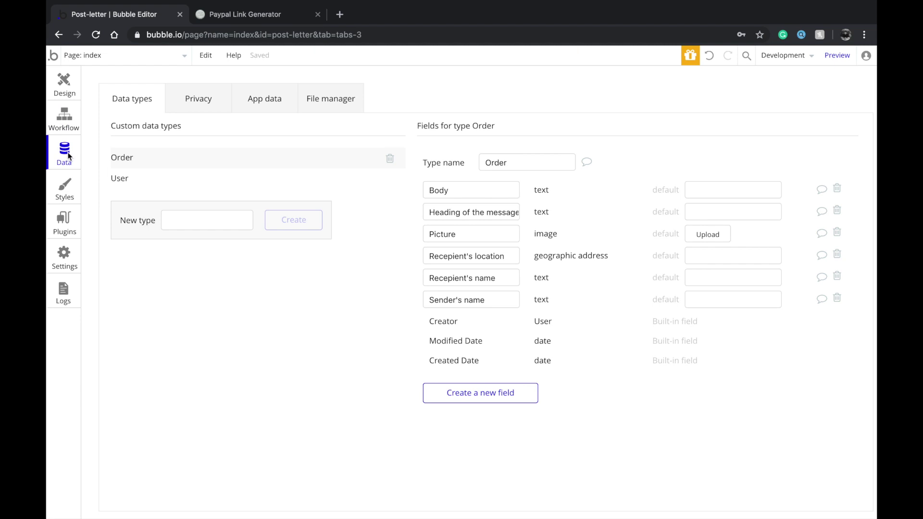
left_click(481, 390)
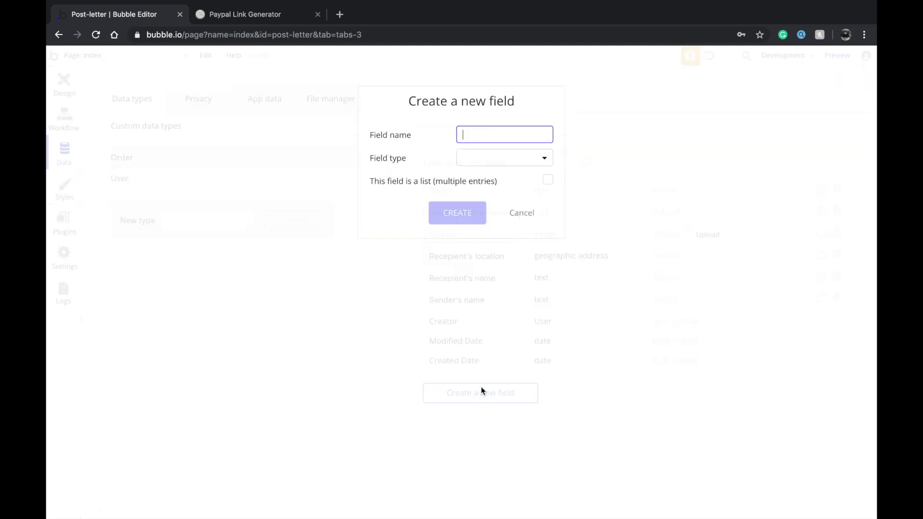
left_click(519, 214)
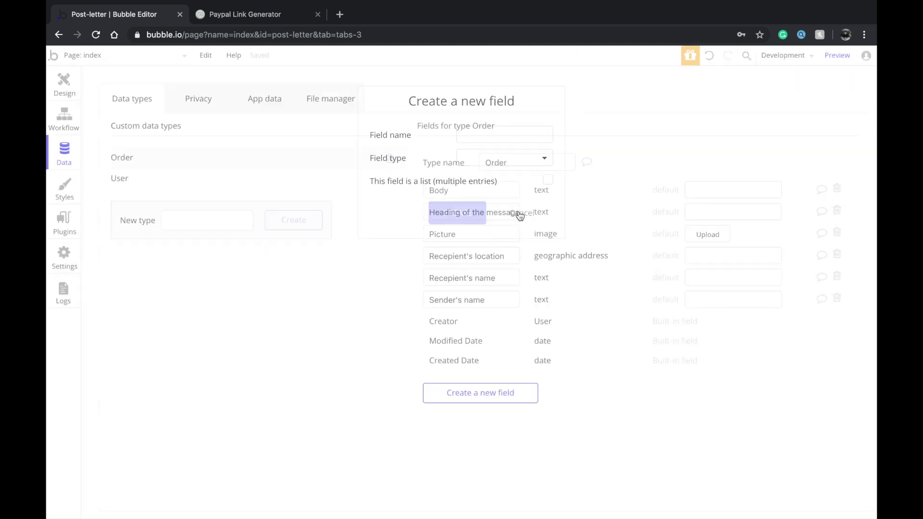
left_click(463, 391)
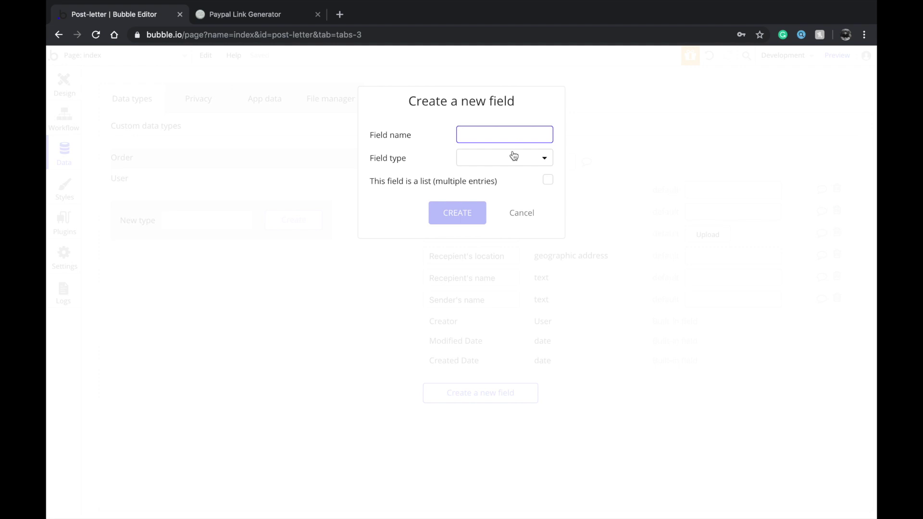
left_click(520, 214)
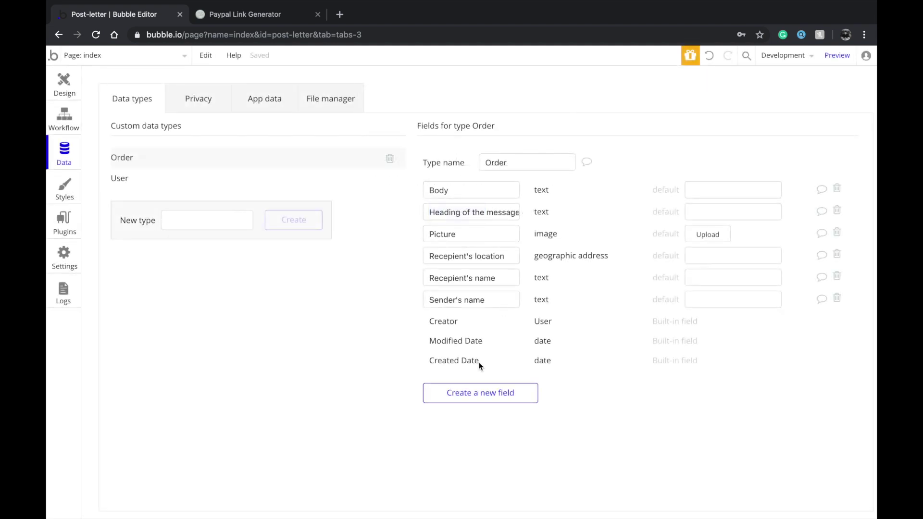
left_click(465, 391)
type("Rece")
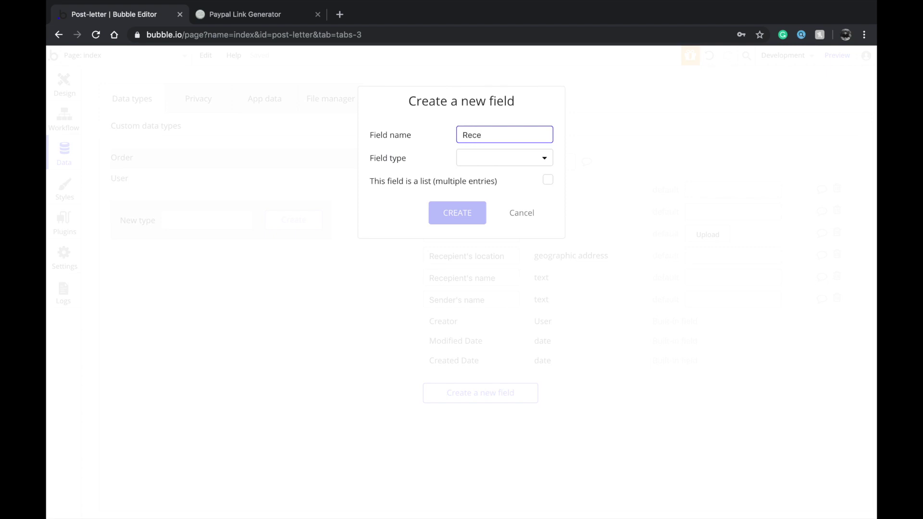
type("pient's em")
left_click(519, 160)
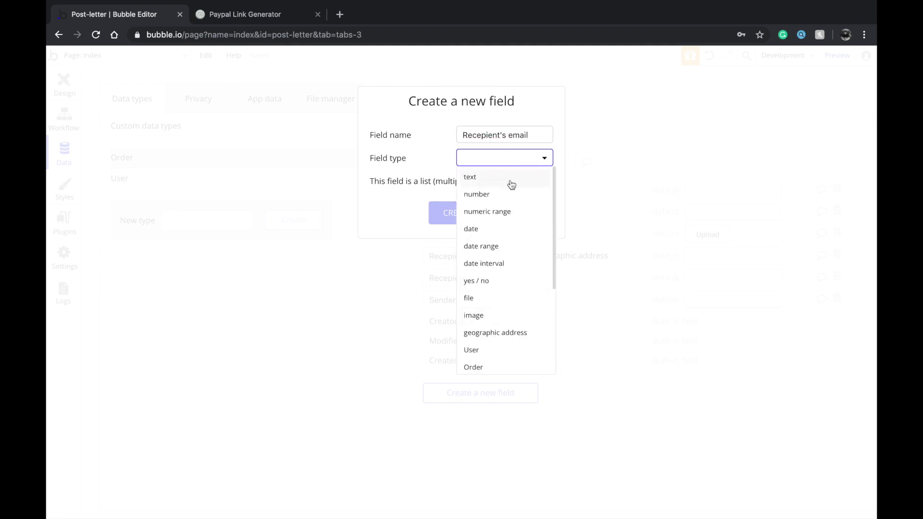
left_click(511, 178)
left_click(457, 213)
left_click(445, 414)
type("Senfer's email")
left_click(518, 164)
left_click(509, 179)
left_click(455, 215)
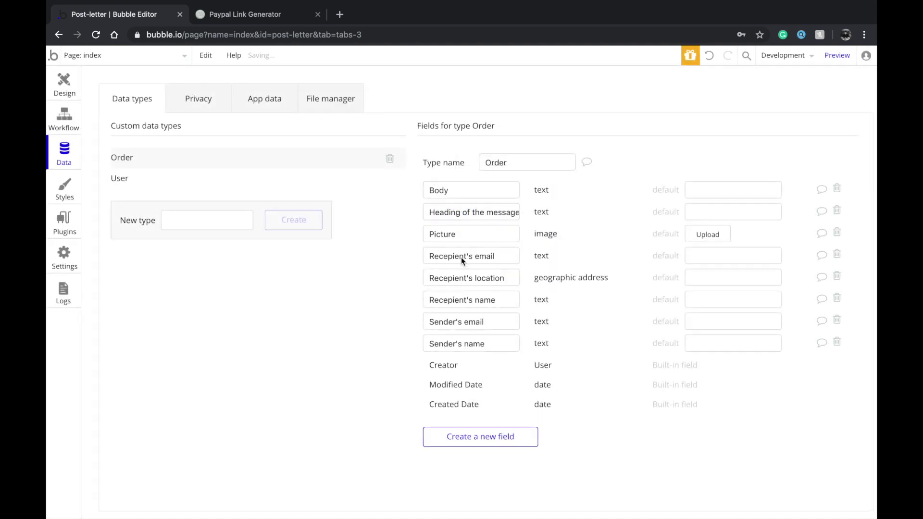
mouse_move(461, 257)
left_click(496, 345)
left_click_drag(494, 313, 402, 322)
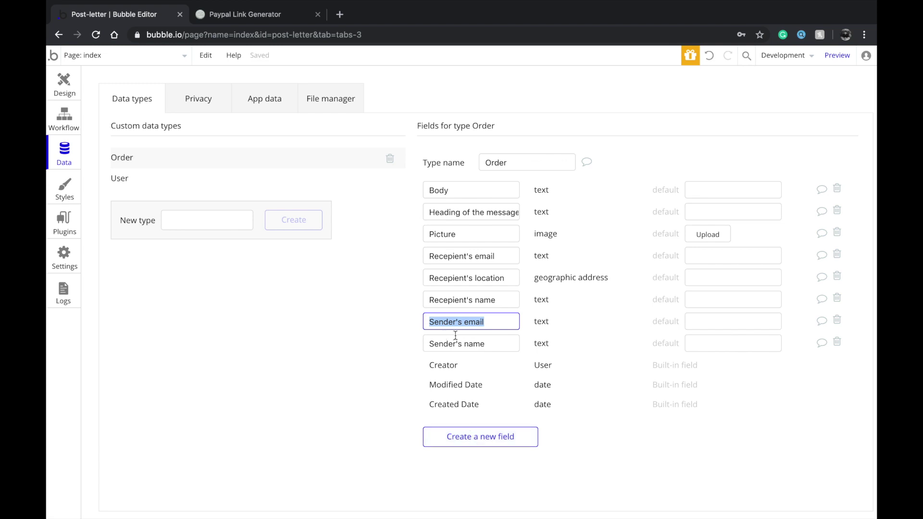
Add a PayPal's email text field to Order, then switch to Paypal Link Generator
left_click(480, 439)
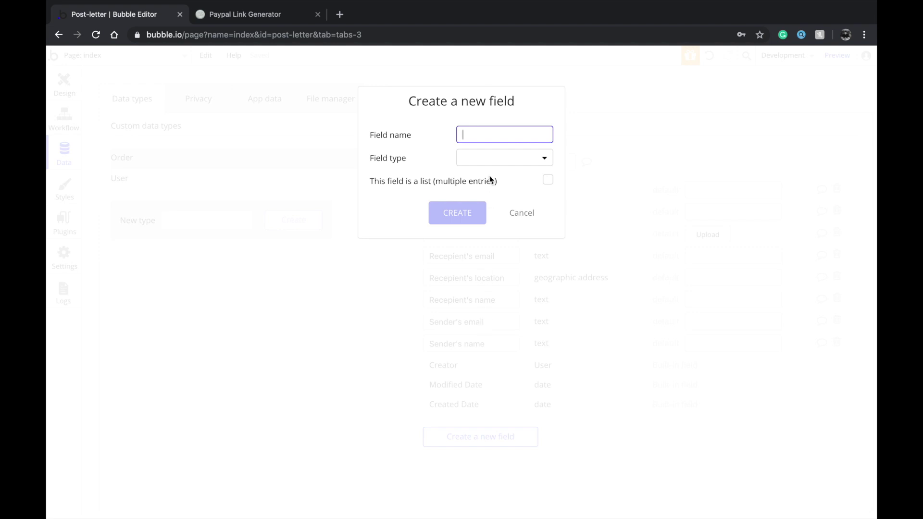
mouse_move(489, 177)
type("Payp")
key("BackSpace")
type("Pal's email")
key("ctrl+a")
left_click(512, 168)
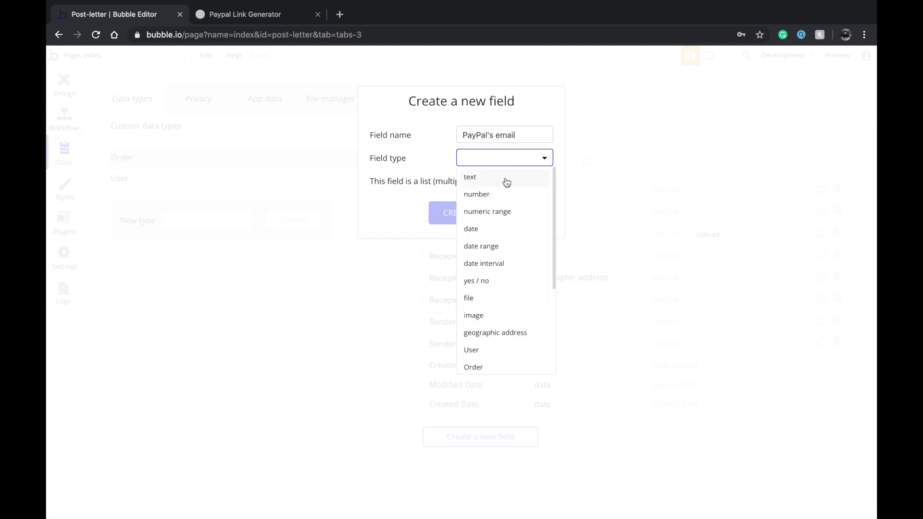
left_click(507, 179)
left_click(460, 213)
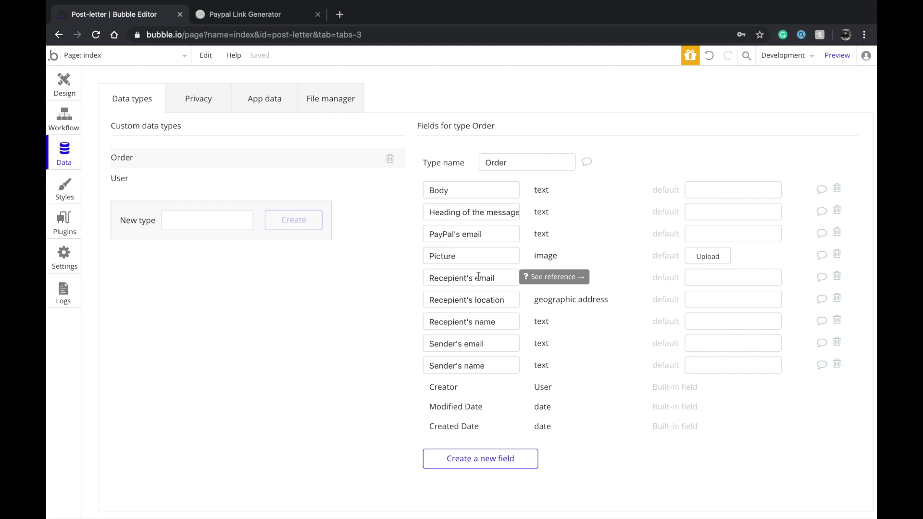
left_click(500, 235)
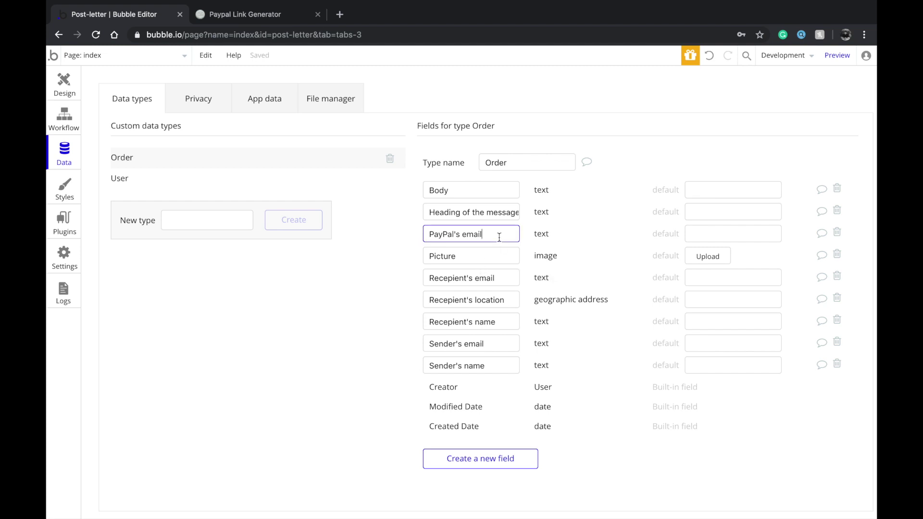
left_click(251, 14)
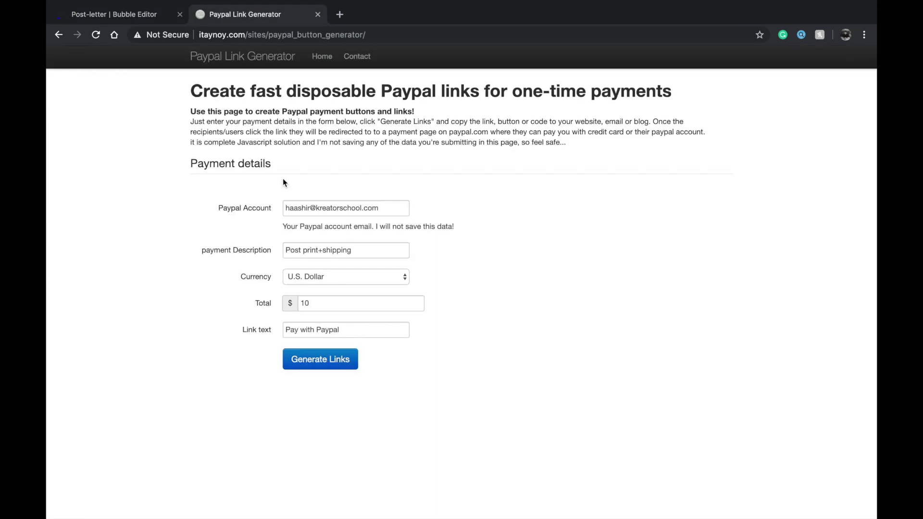
left_click(300, 37)
left_click(310, 122)
left_click(138, 14)
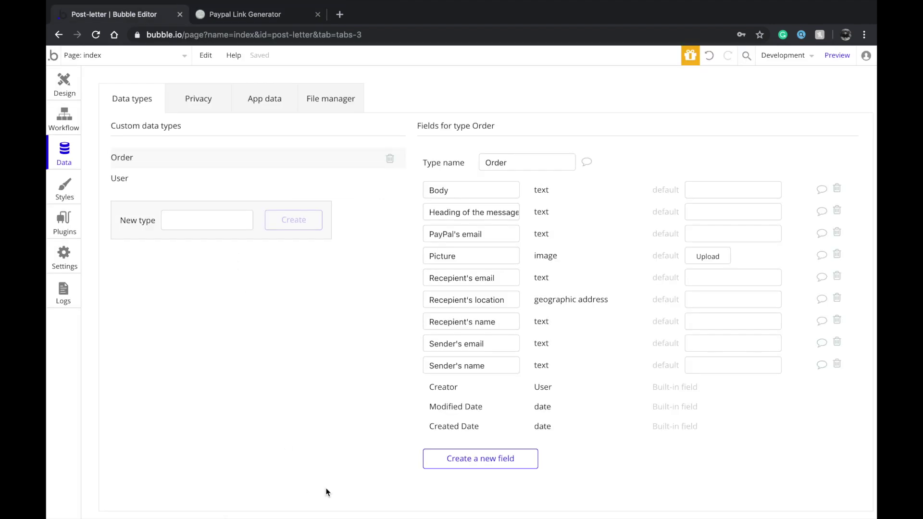
left_click(284, 15)
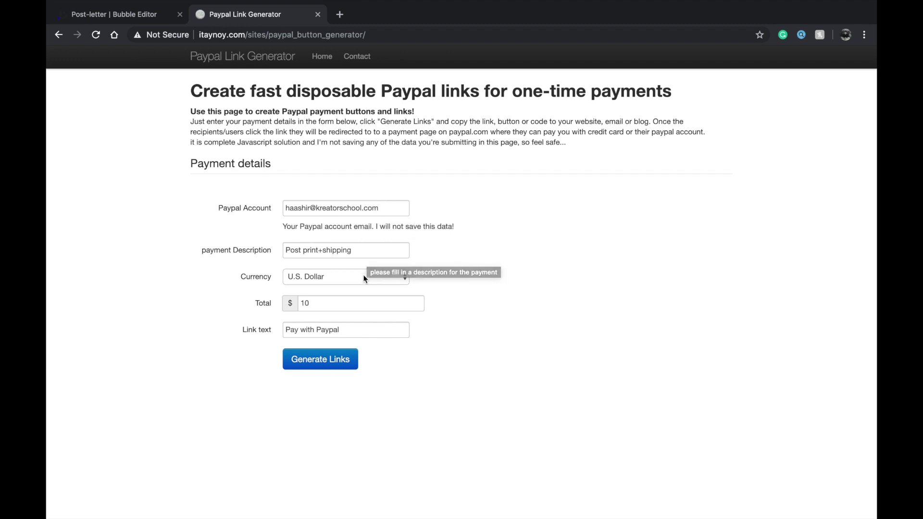
Confirm U.S. Dollar currency and Total 10, then generate the PayPal links
left_click(335, 278)
left_click(440, 248)
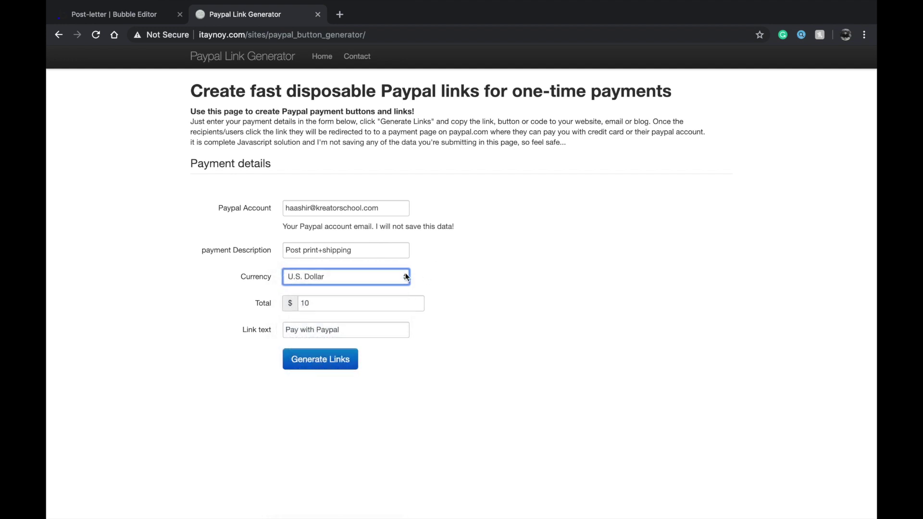
left_click(409, 304)
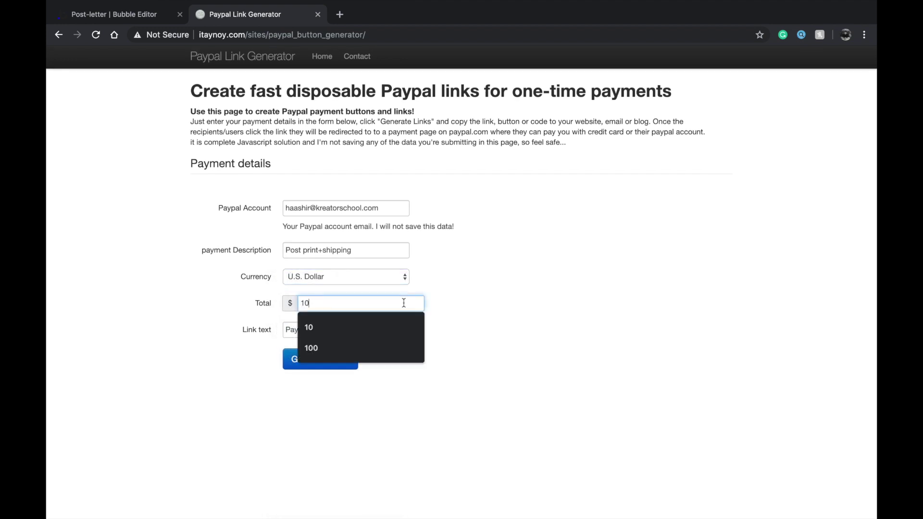
left_click(490, 250)
triple_click(399, 248)
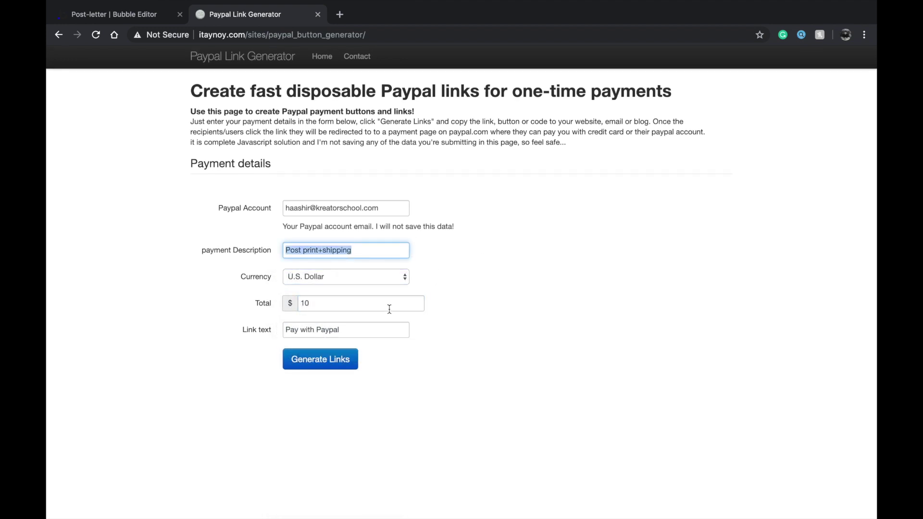
left_click(408, 328)
left_click(350, 358)
Select the full generated PayPal URL, glancing at Bubble in between
scroll(350, 358, "down", 3)
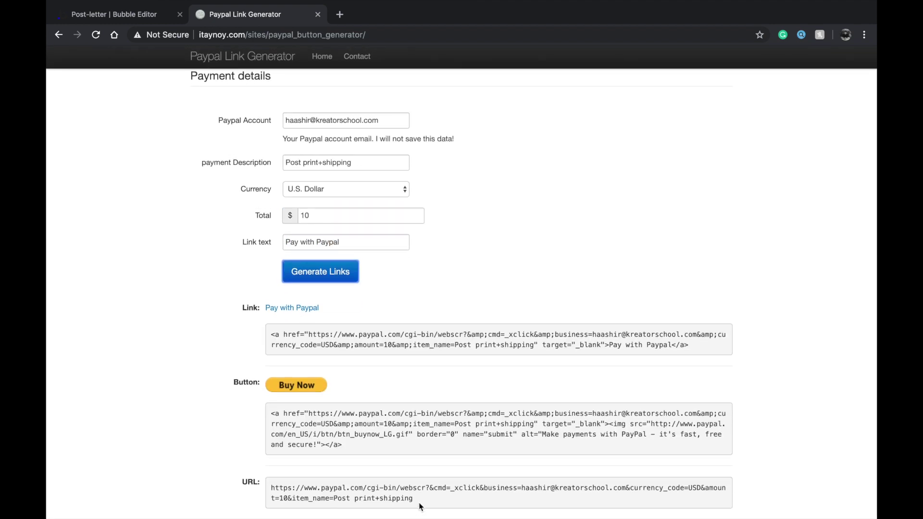
left_click_drag(419, 497, 261, 492)
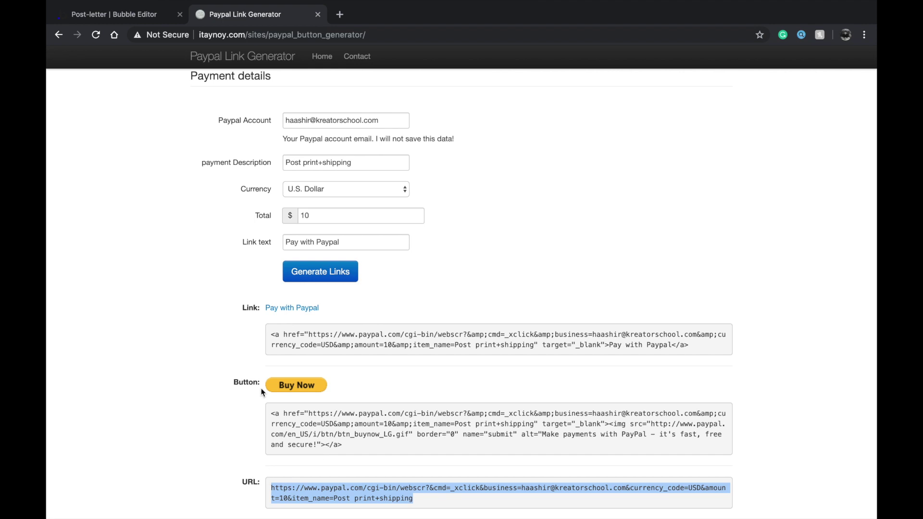
left_click(145, 21)
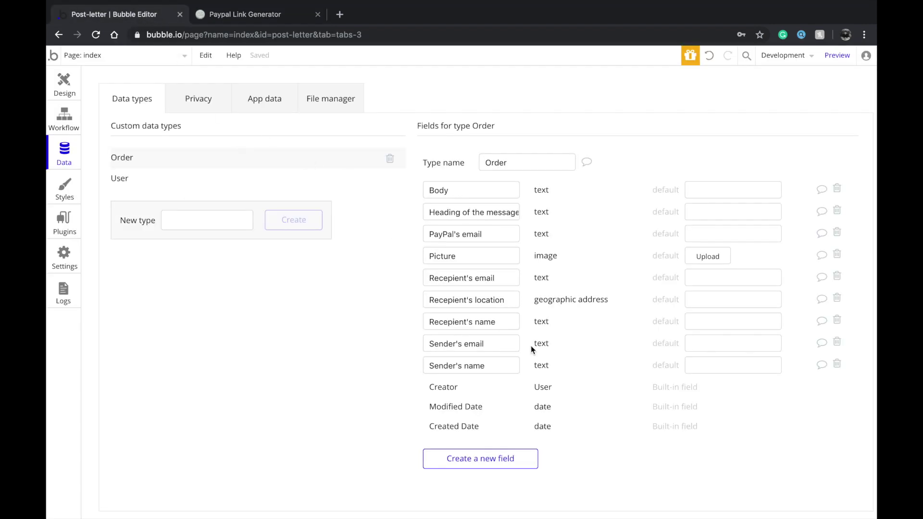
left_click(246, 14)
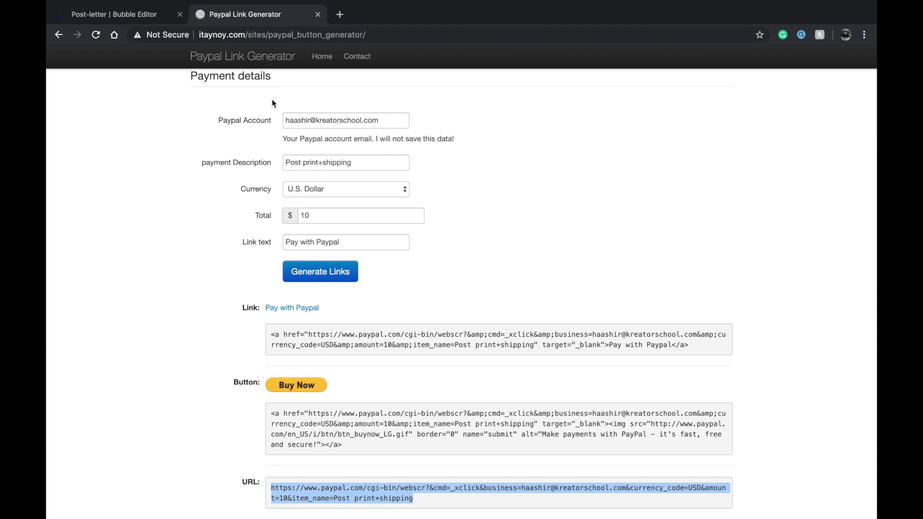
Back in Bubble, review Order's sender and recipient name fields, then return to Design
left_click(108, 14)
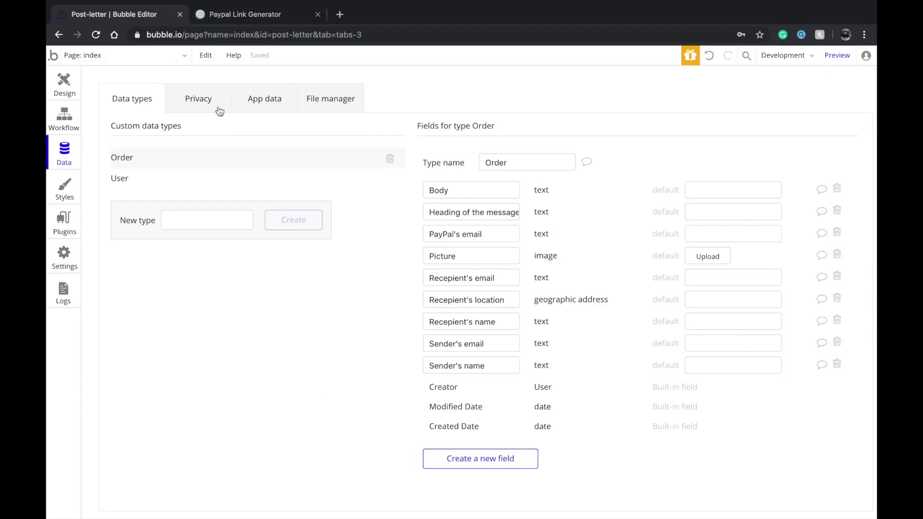
left_click(516, 366)
left_click(498, 322)
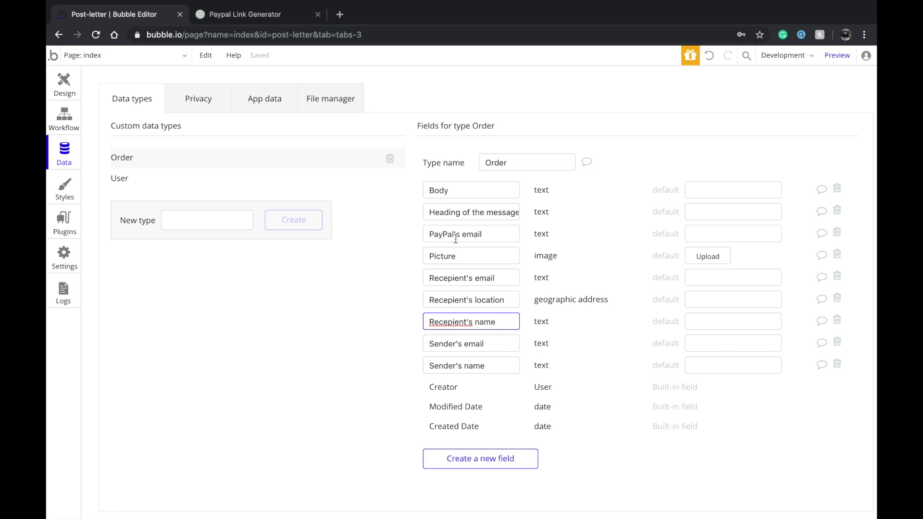
mouse_move(455, 239)
left_click(64, 82)
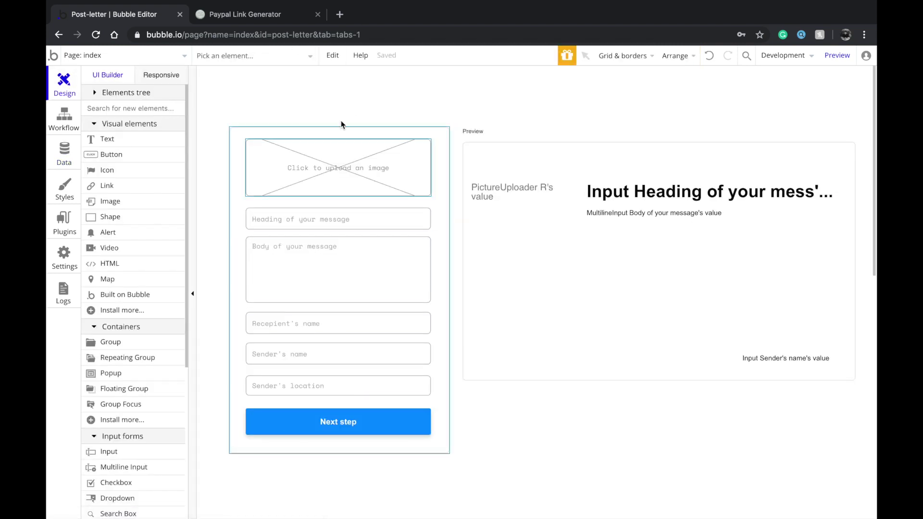
Inspect the Next step button and Sender's location box on the index page
double_click(332, 428)
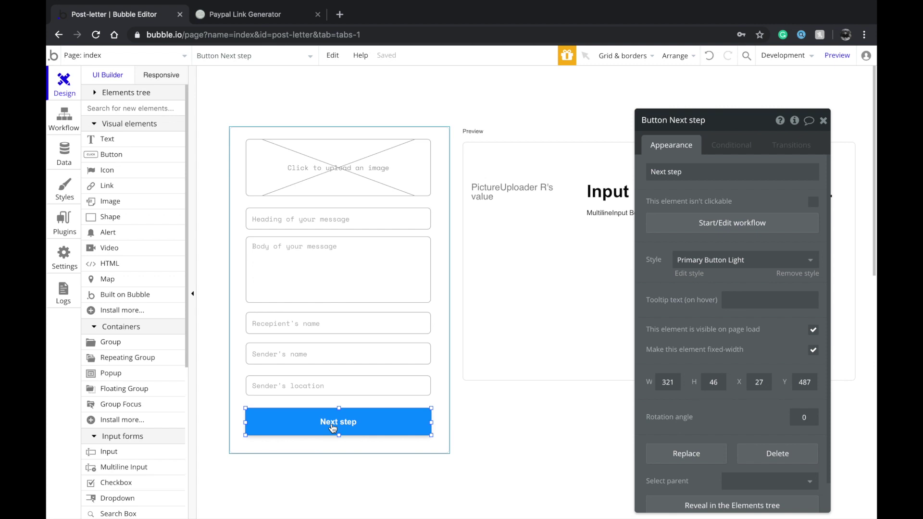
left_click(316, 387)
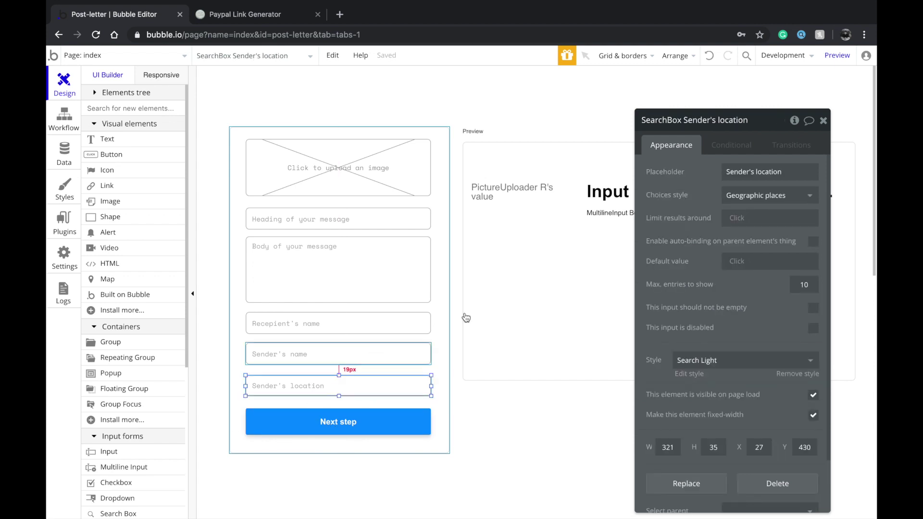
left_click(184, 55)
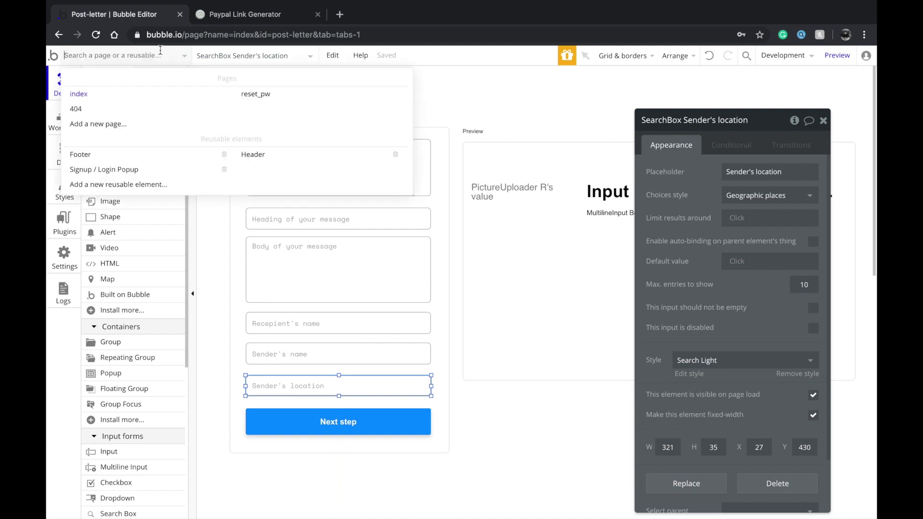
left_click(194, 122)
left_click(514, 193)
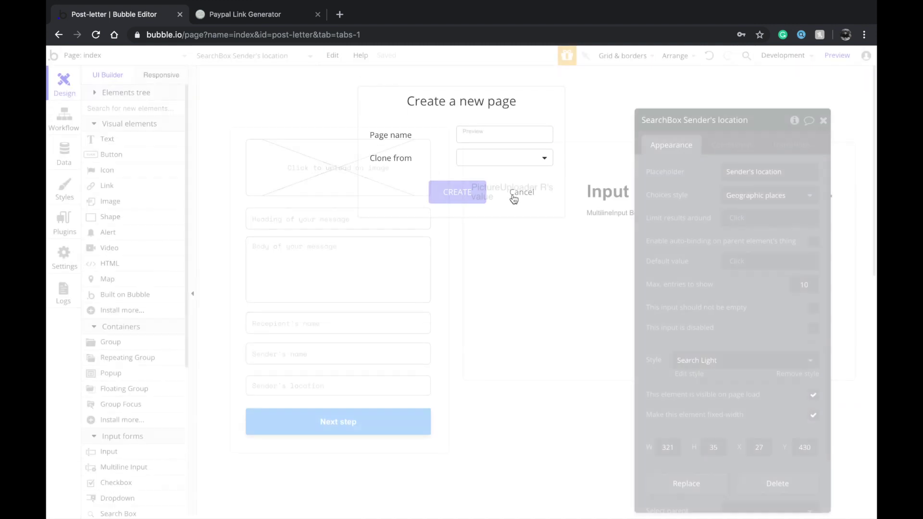
left_click(357, 427)
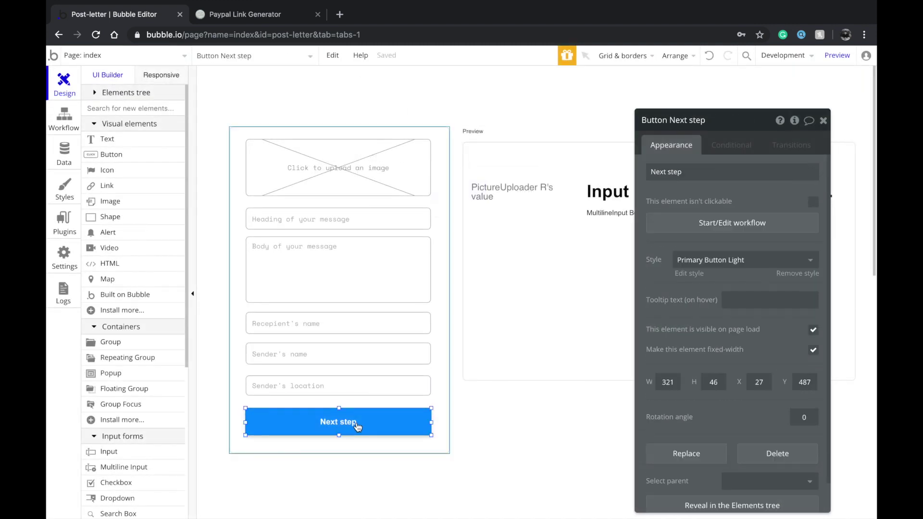
Create a new page named 'purchase' and open its properties
left_click(158, 56)
left_click(169, 125)
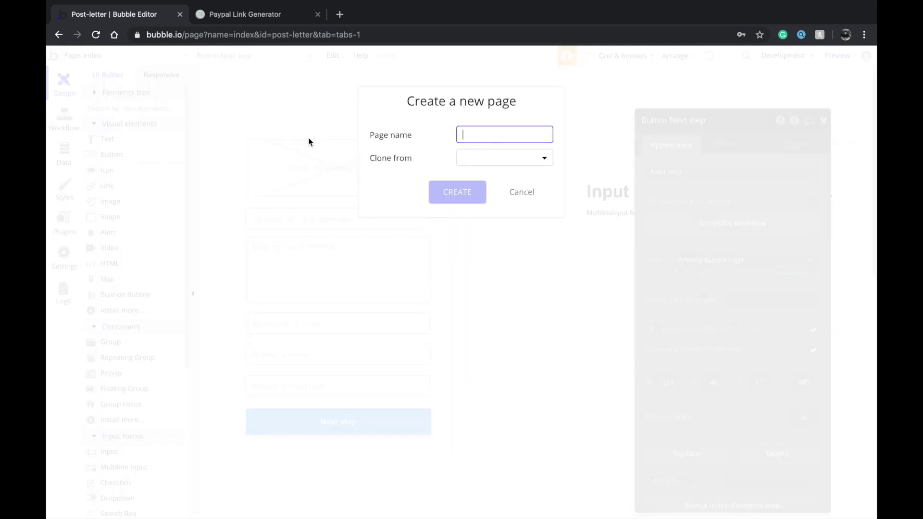
type("final_pr")
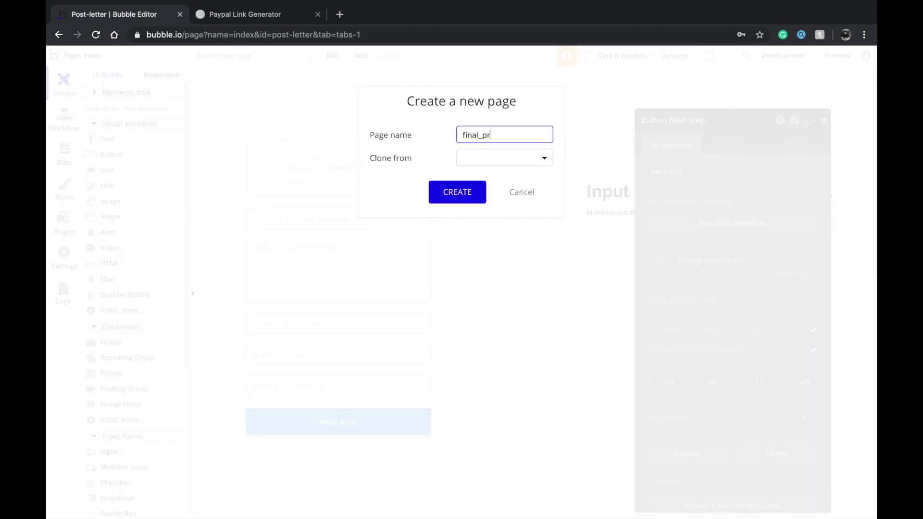
type("ocess")
double_click(481, 129)
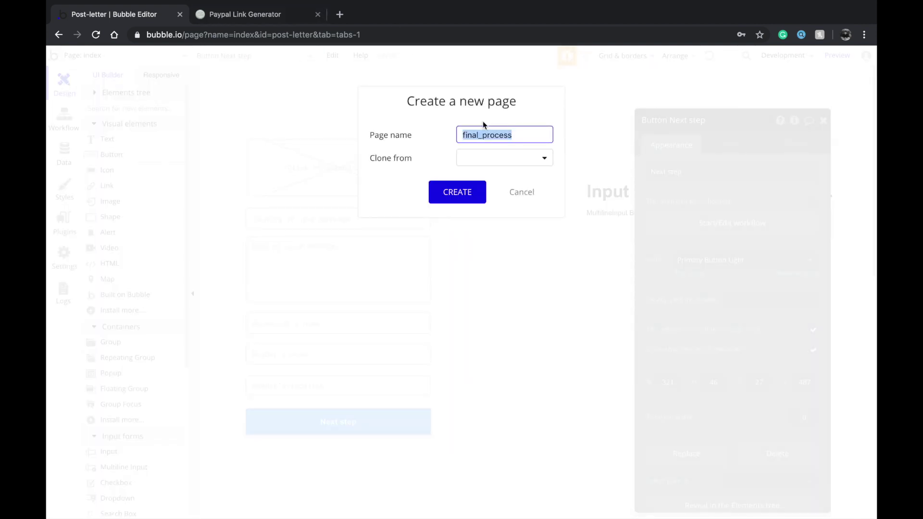
type("order")
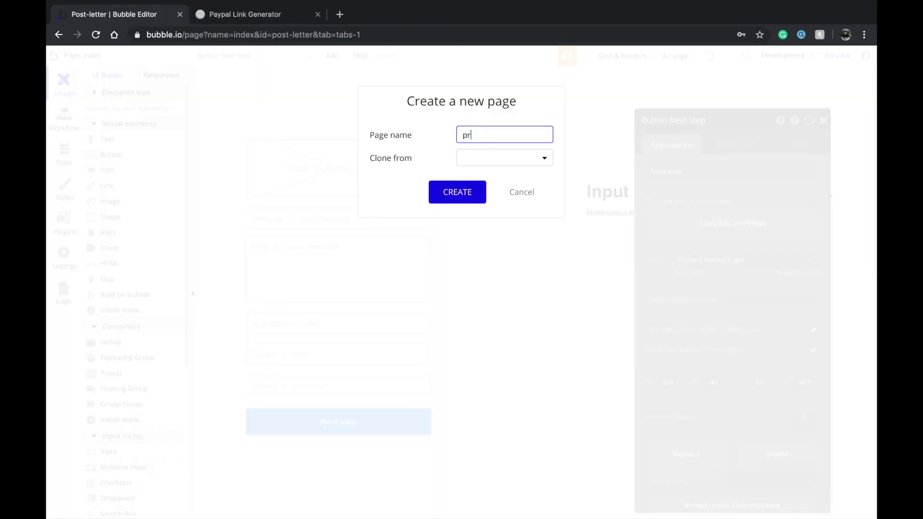
type("pr")
key("BackSpace")
type("urchase")
left_click(478, 190)
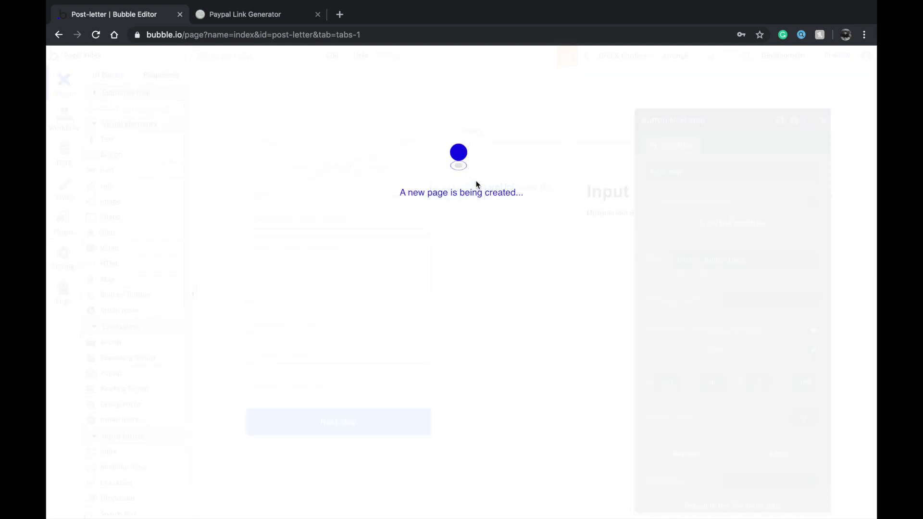
double_click(500, 216)
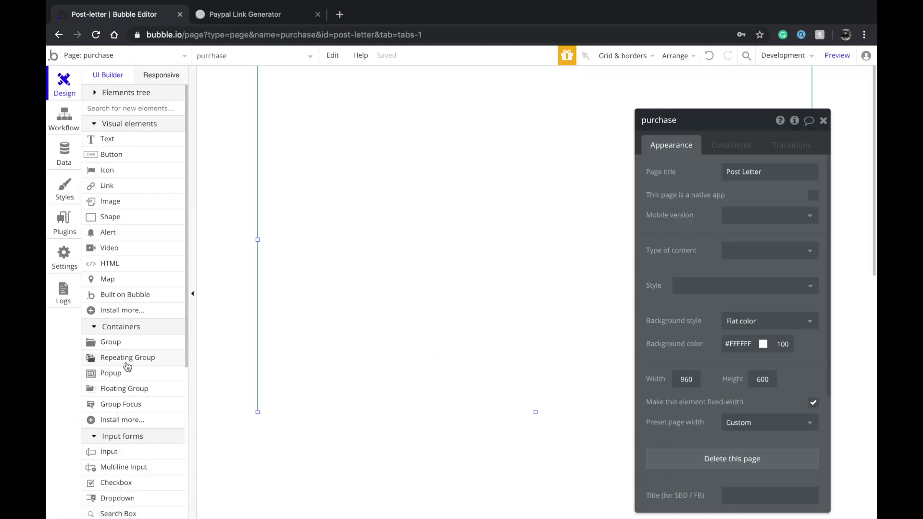
Place a 'Step 1' text near the top left, styled Heading 1 Light
left_click(151, 140)
left_click_drag(327, 94, 540, 144)
type("Step 1")
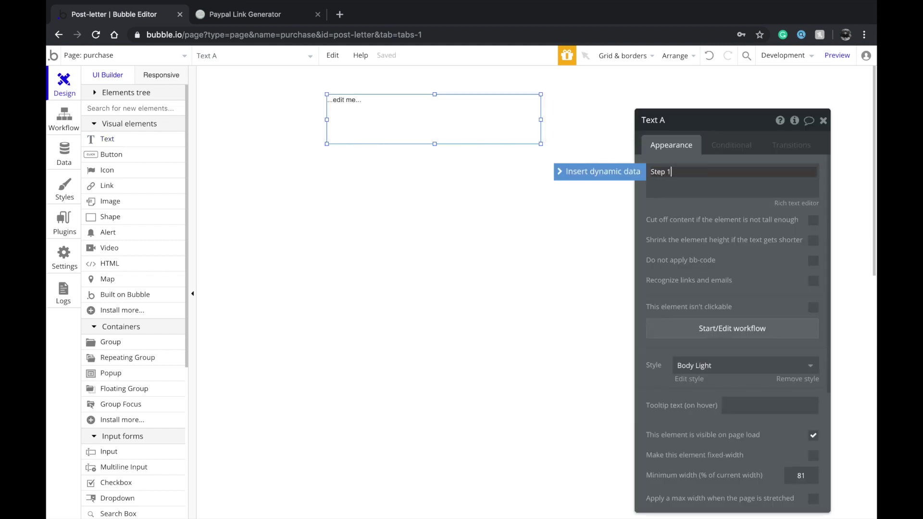
left_click_drag(387, 112, 335, 128)
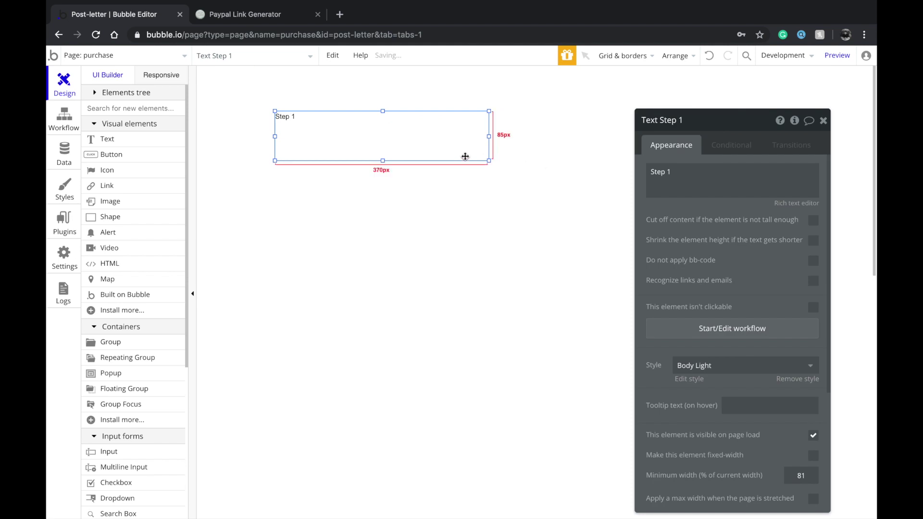
left_click(727, 364)
scroll(726, 440, "down", 2)
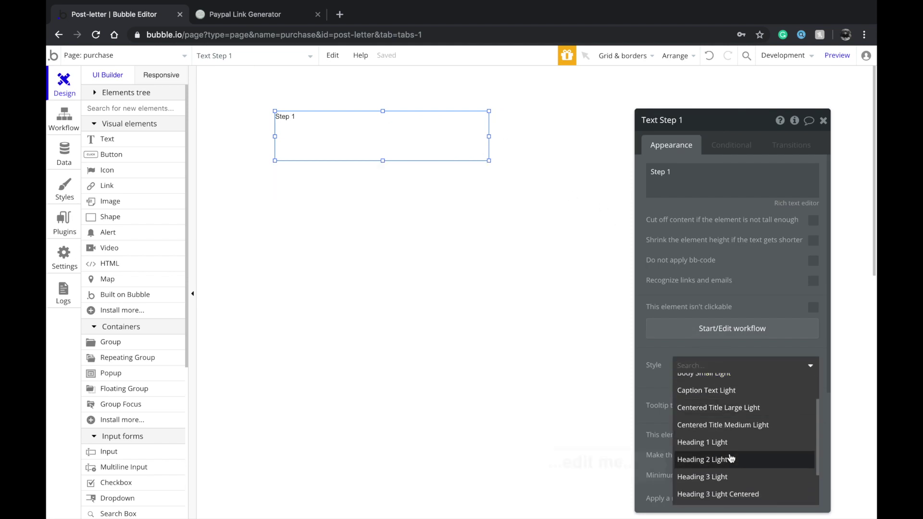
left_click(726, 441)
left_click_drag(377, 159, 351, 137)
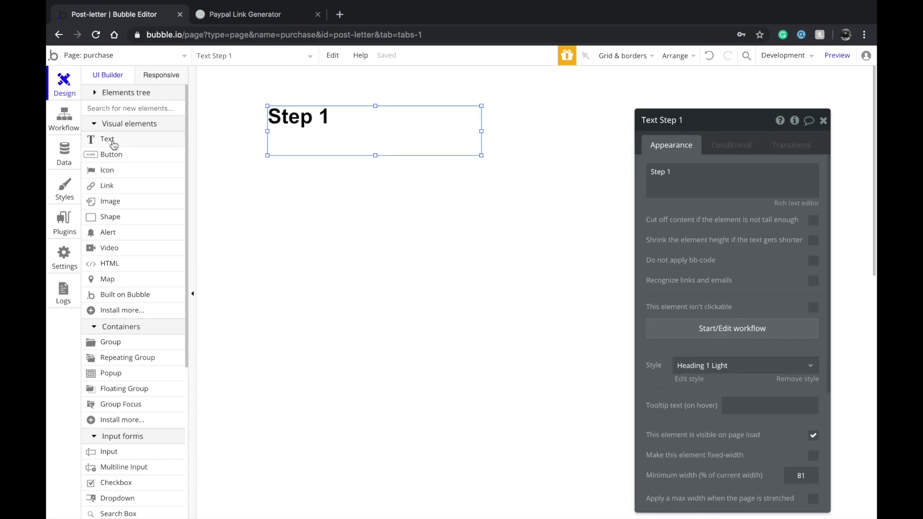
Check the index page's name and location inputs, then return to purchase's Step 1 heading
left_click(144, 56)
left_click(140, 104)
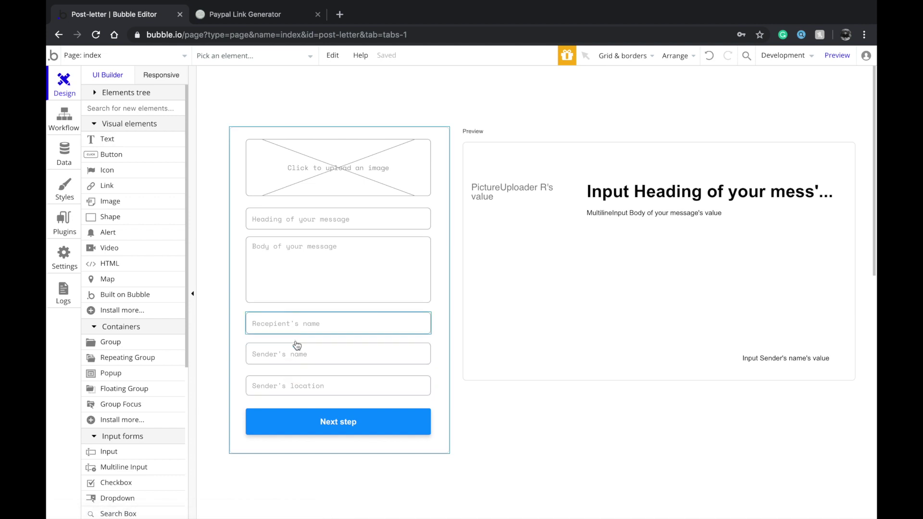
left_click(298, 362)
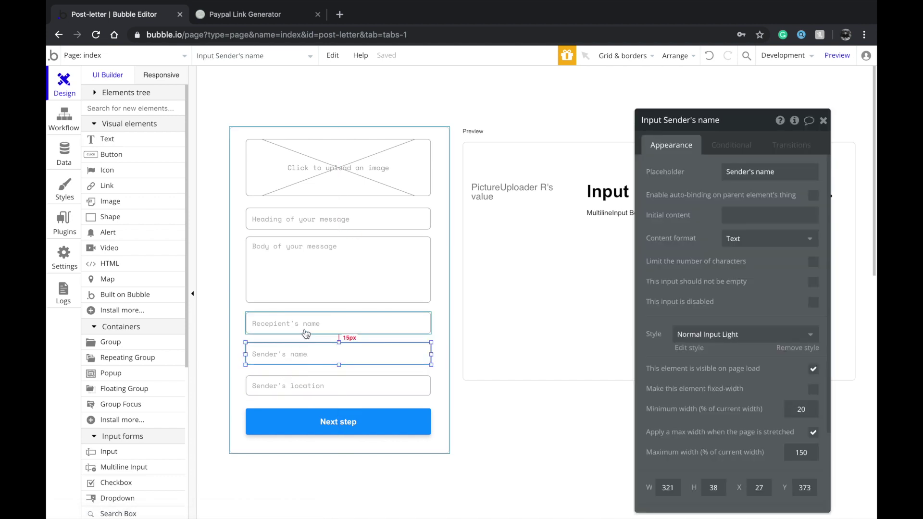
left_click(304, 394)
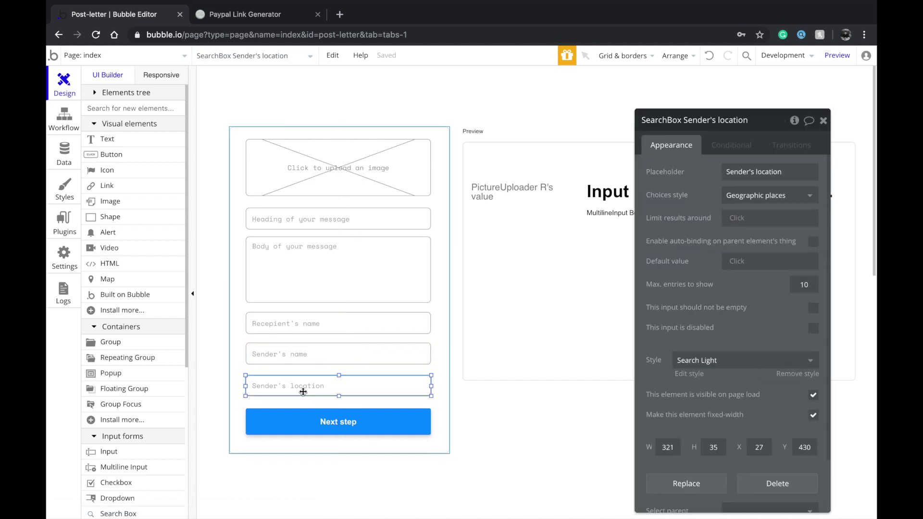
left_click(313, 332)
left_click(145, 56)
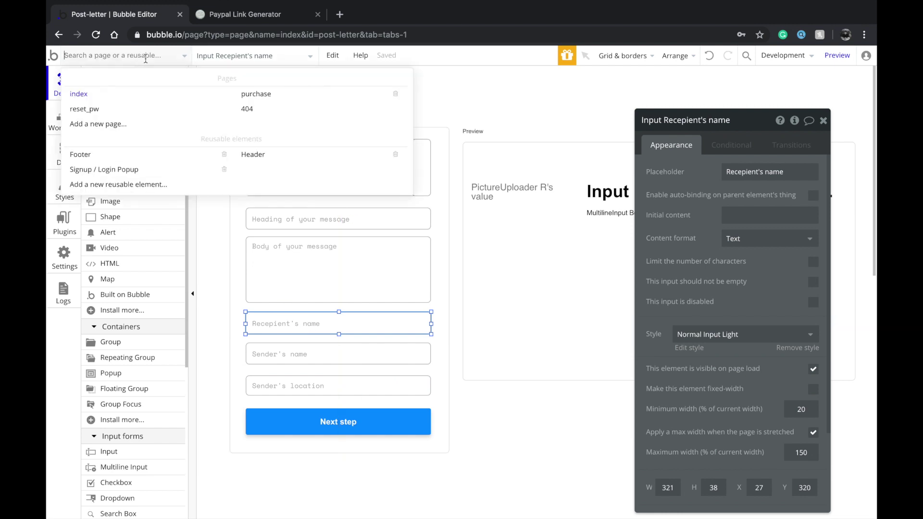
left_click(257, 94)
left_click(310, 124)
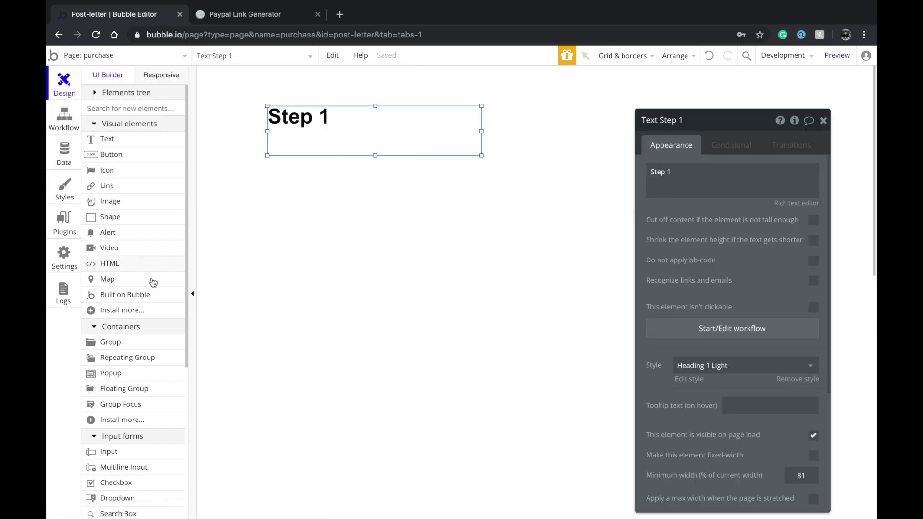
Add an input under Step 1 with placeholder 'Email here..' and Email content format
left_click(107, 451)
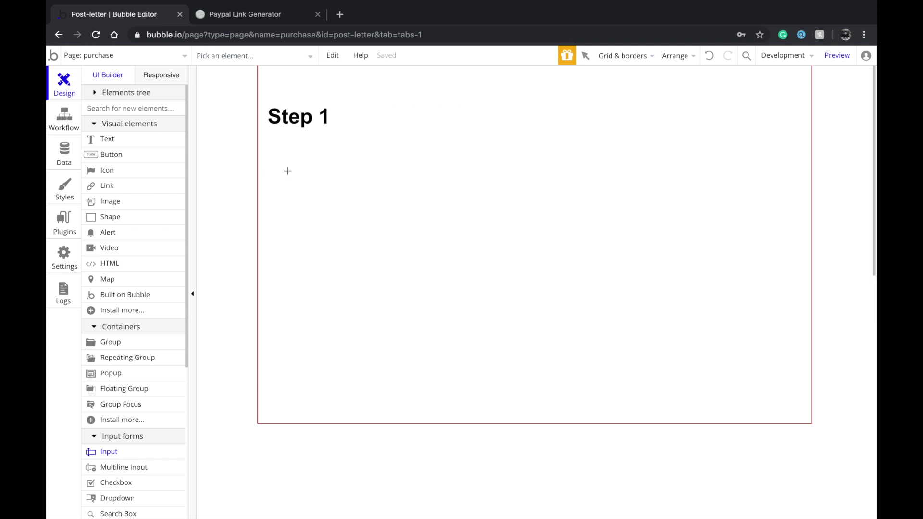
mouse_move(456, 198)
left_mouse_down()
mouse_move(475, 200)
mouse_move(412, 167)
mouse_move(512, 169)
mouse_move(472, 173)
left_mouse_up()
left_click(409, 174)
left_click(412, 178)
left_click(768, 171)
type("Email here..")
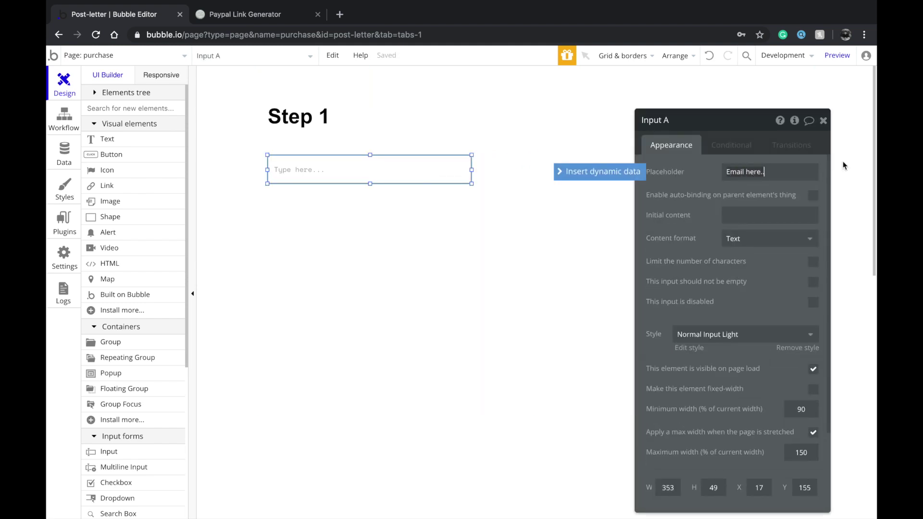
left_click(773, 239)
left_click(758, 275)
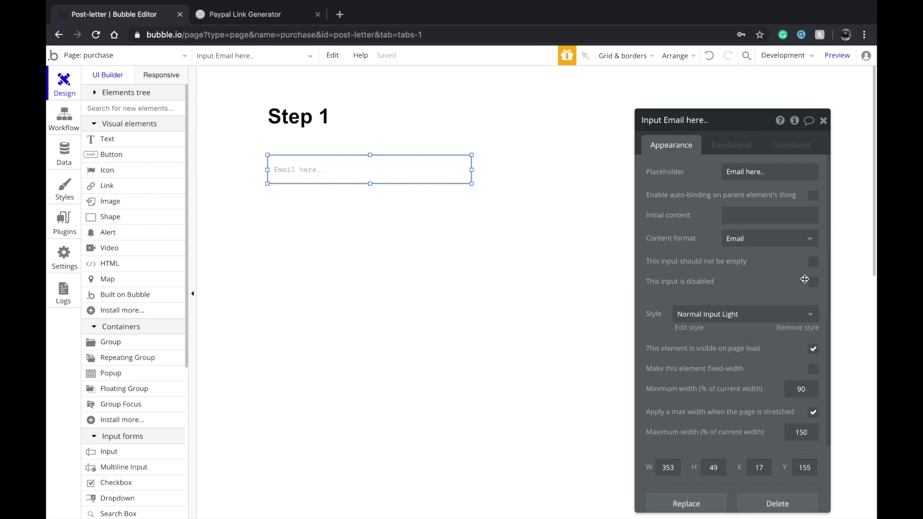
left_click(449, 193)
left_click(445, 167)
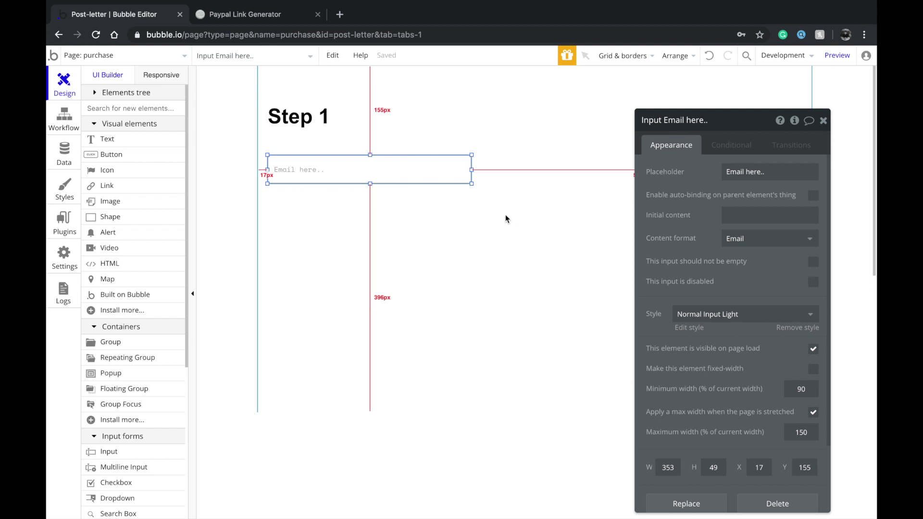
Duplicate the Step 1 heading below the email input and change it to 'Step 2'
left_click(419, 193)
left_click_drag(377, 130, 426, 241)
double_click(426, 238)
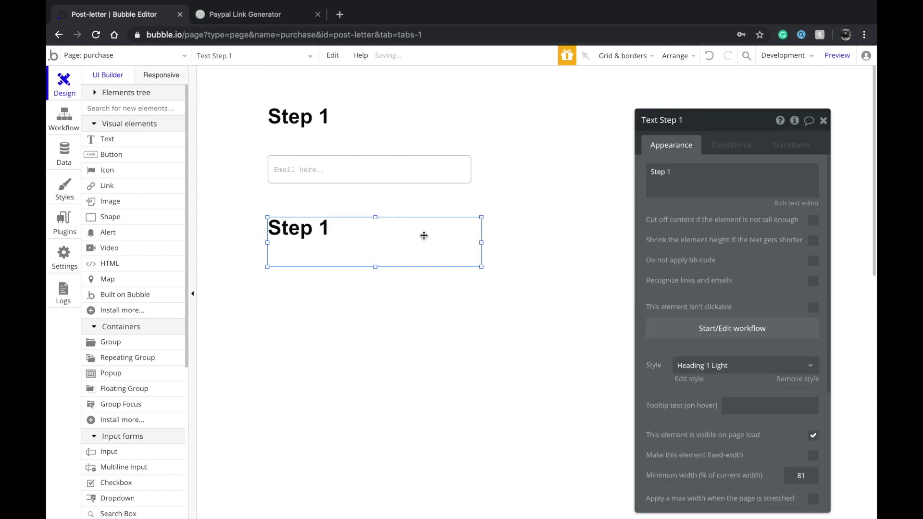
key("Right")
type("2")
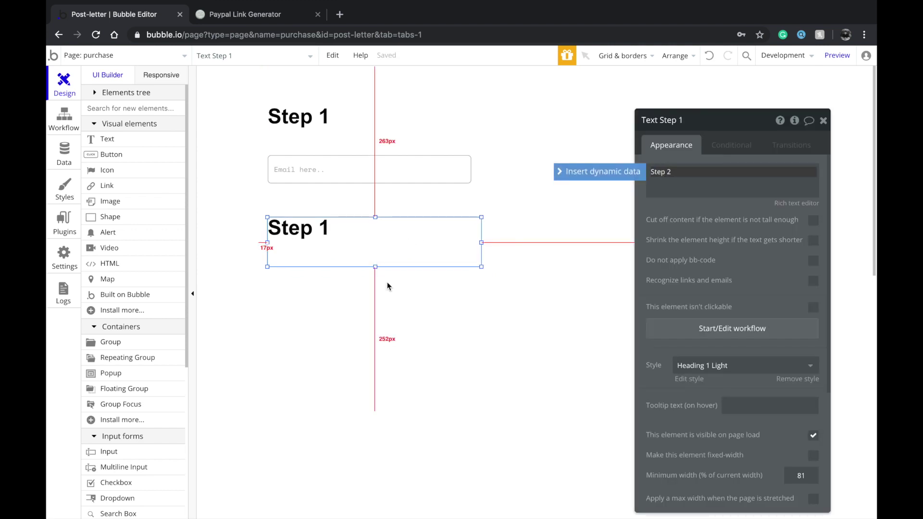
left_click(262, 245)
Copy and paste the email input for use under Step 2
left_click(334, 237)
left_click(319, 166)
key("ctrl+c")
key("ctrl+v")
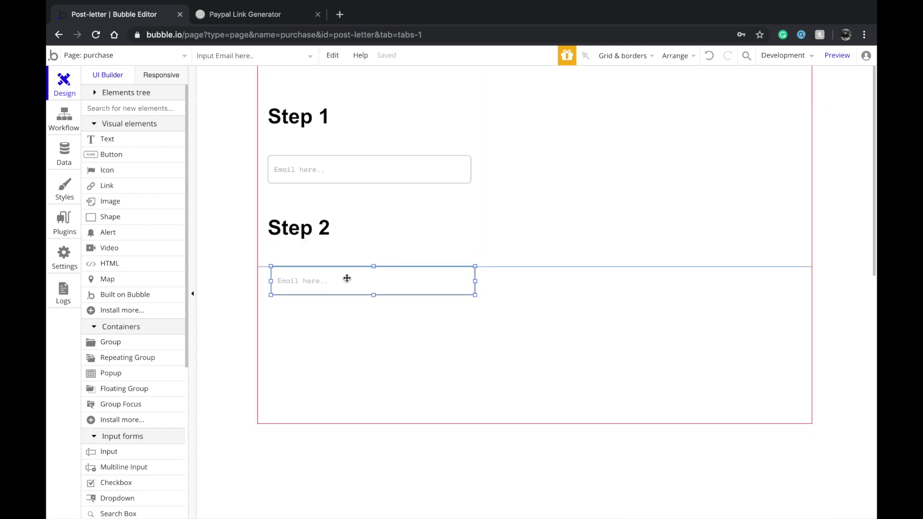
Place the copied input below Step 2 with placeholder 'PayPal Email..'
left_click(342, 279)
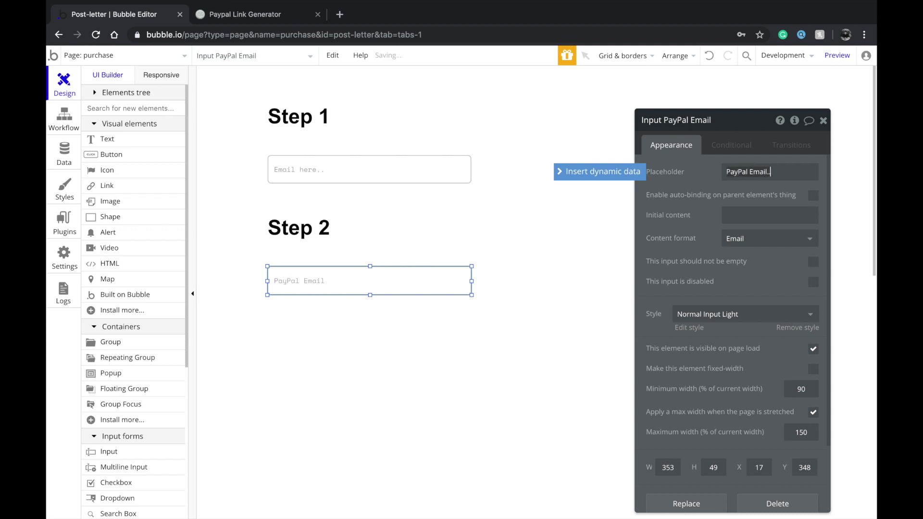
left_click(343, 307)
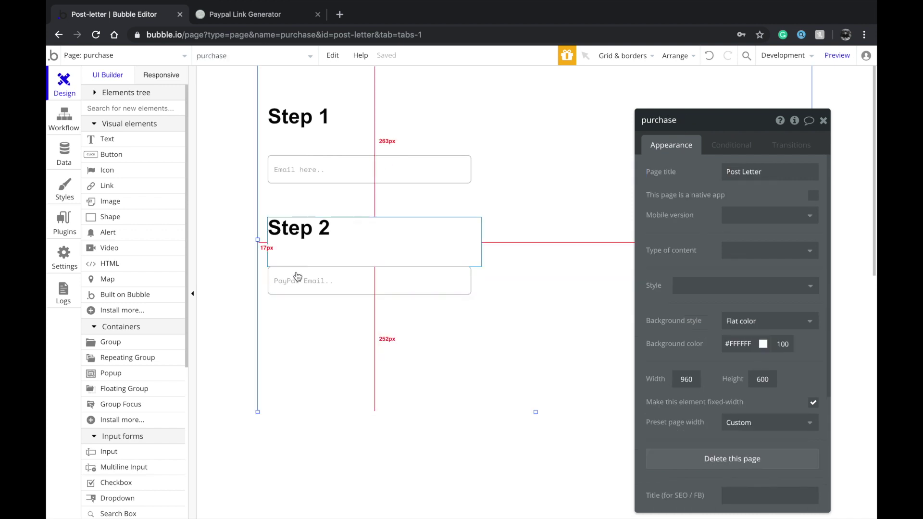
left_click(295, 277)
scroll(135, 317, "down", 1)
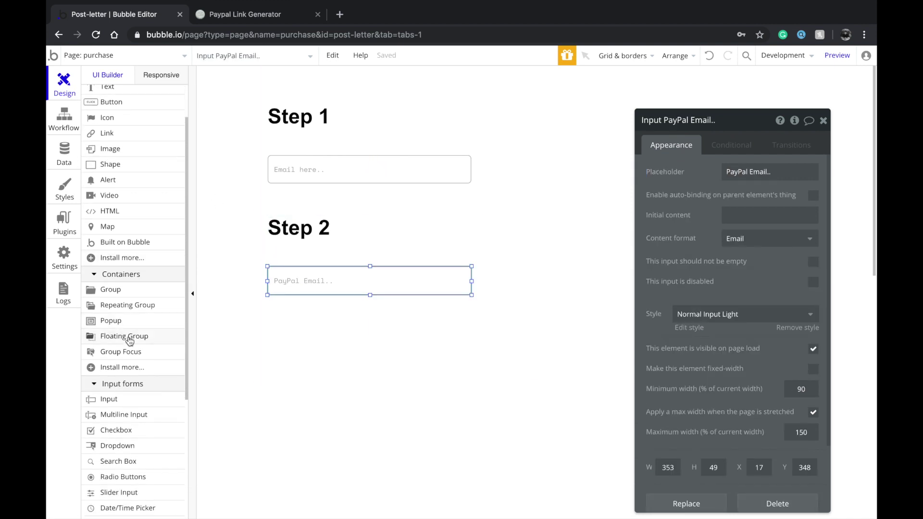
scroll(125, 241, "up", 1)
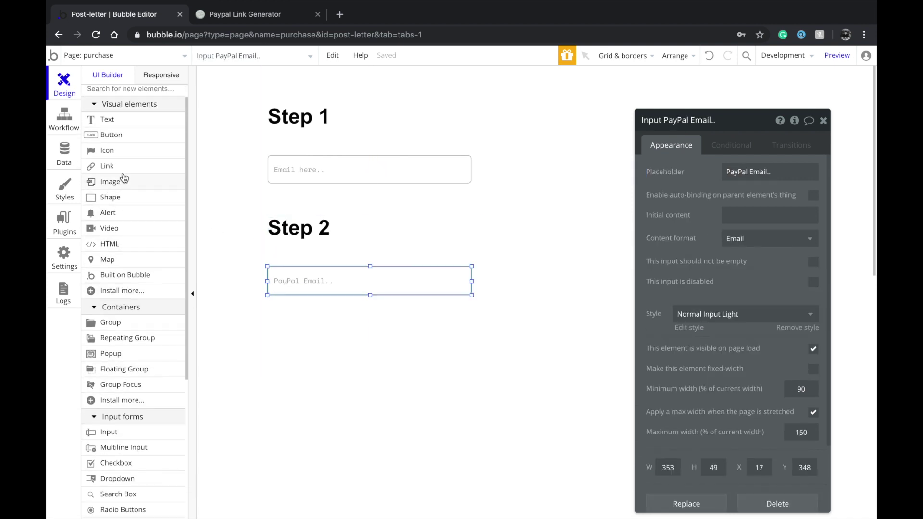
scroll(120, 239, "up", 1)
Add a link below the PayPal input and widen it to 353x57 to match the inputs
left_click(121, 188)
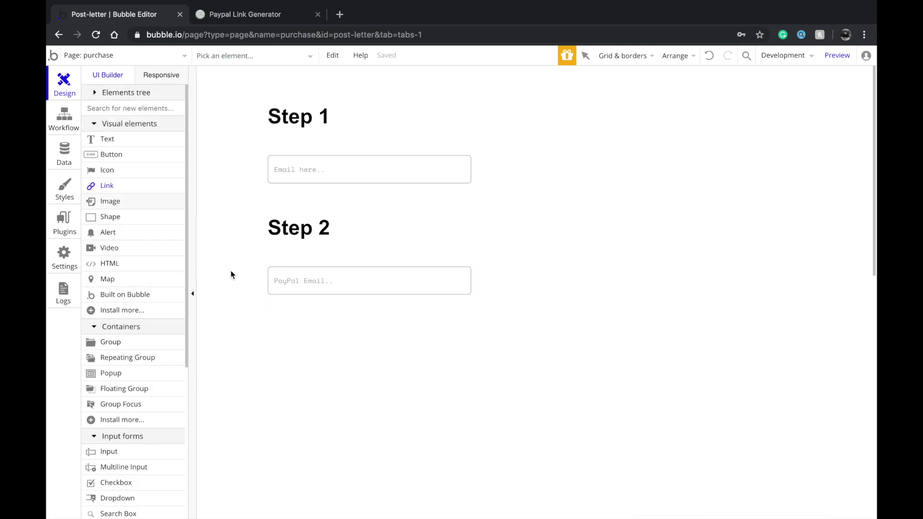
left_click_drag(410, 349, 411, 349)
left_click(367, 325)
left_click(366, 327)
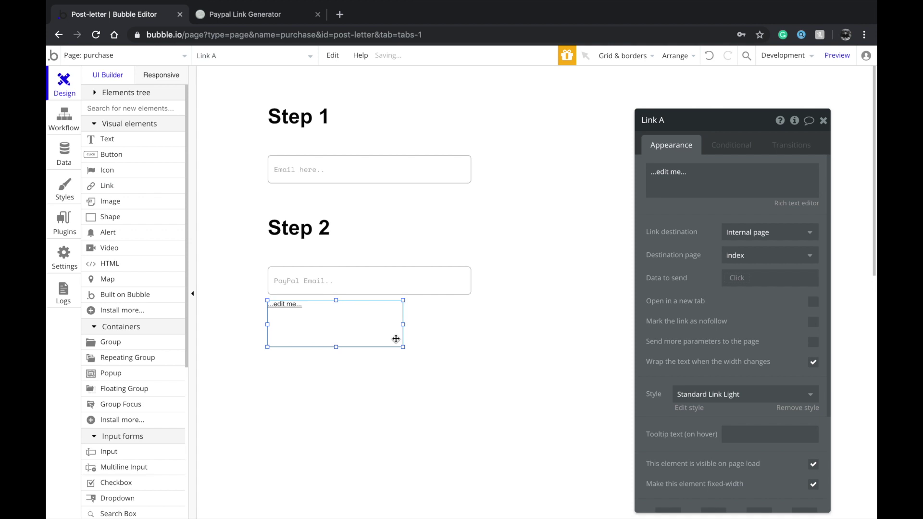
left_click_drag(402, 347, 472, 333)
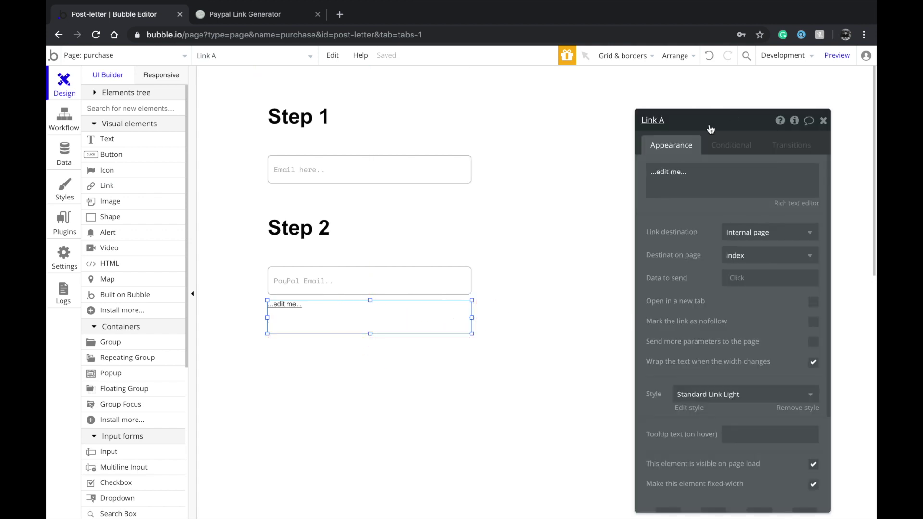
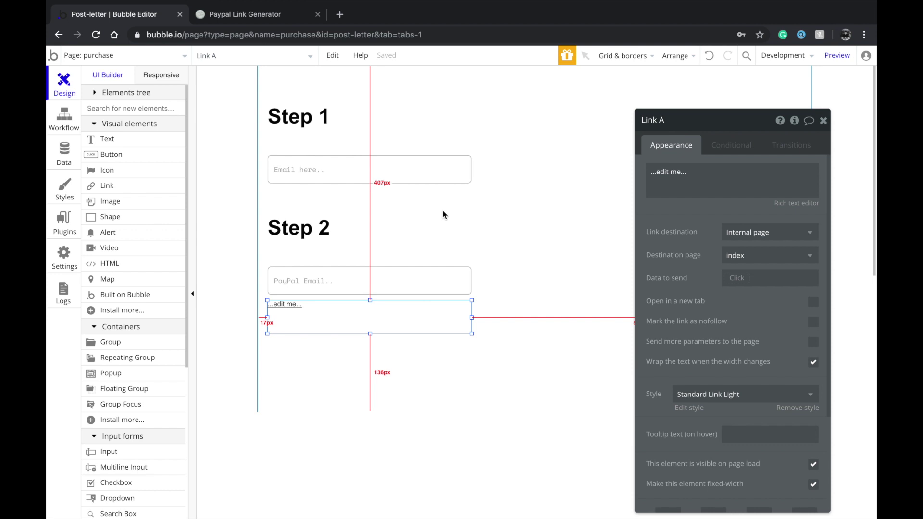
Place the link beside the PayPal Email input as 'Pay with PayPal' with the PayPal external URL in a new tab
left_click_drag(423, 317, 637, 283)
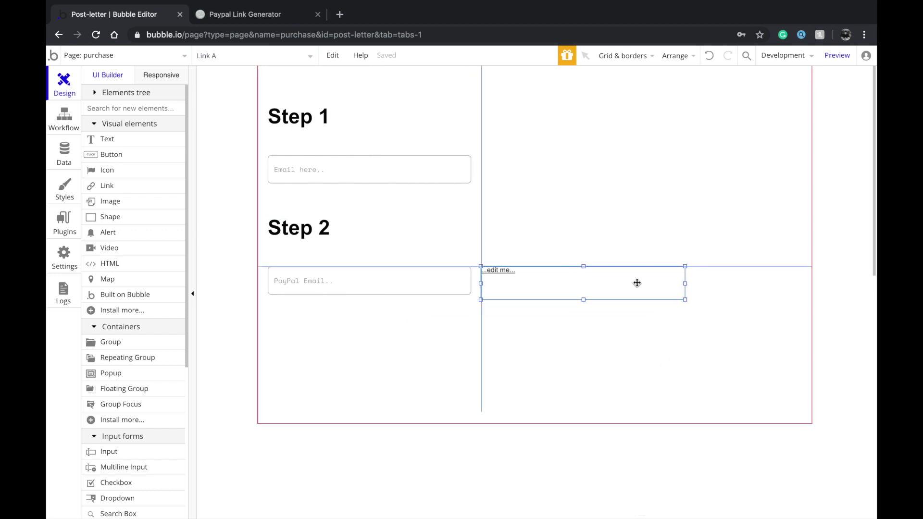
double_click(636, 283)
type("Pay with PayPal")
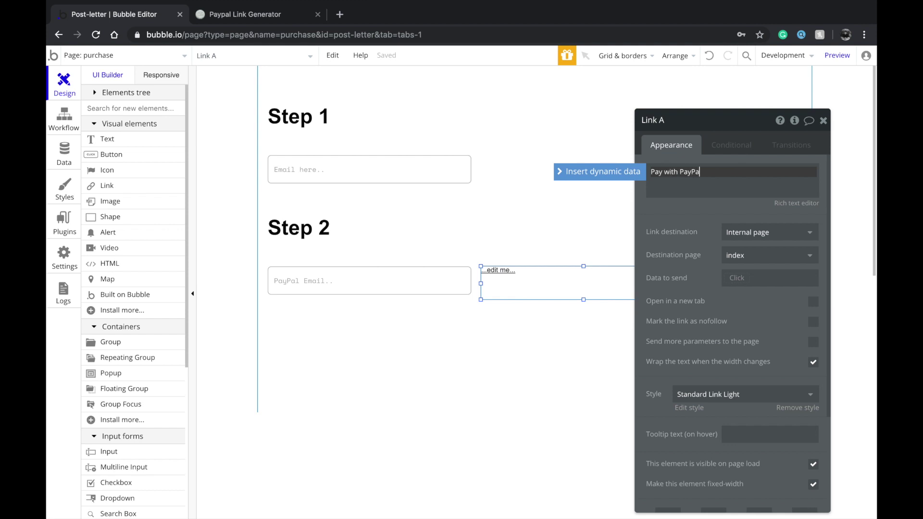
left_click(748, 234)
left_click(743, 269)
left_click(750, 255)
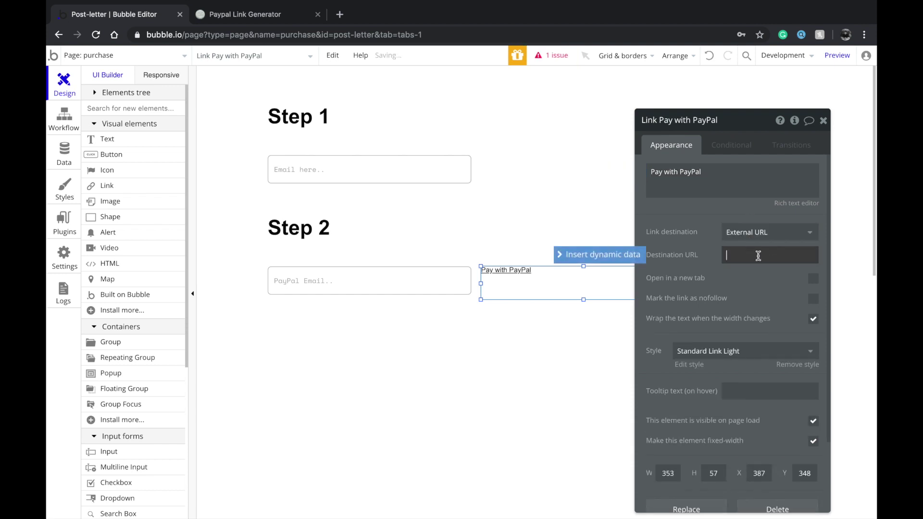
left_click(802, 288)
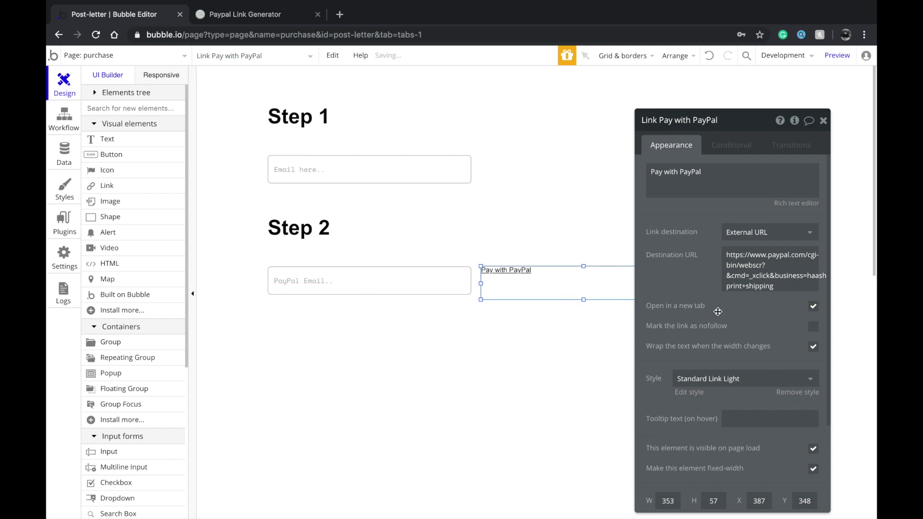
Draw a wide Button A below the PayPal email field
left_click(433, 283)
left_click(530, 291)
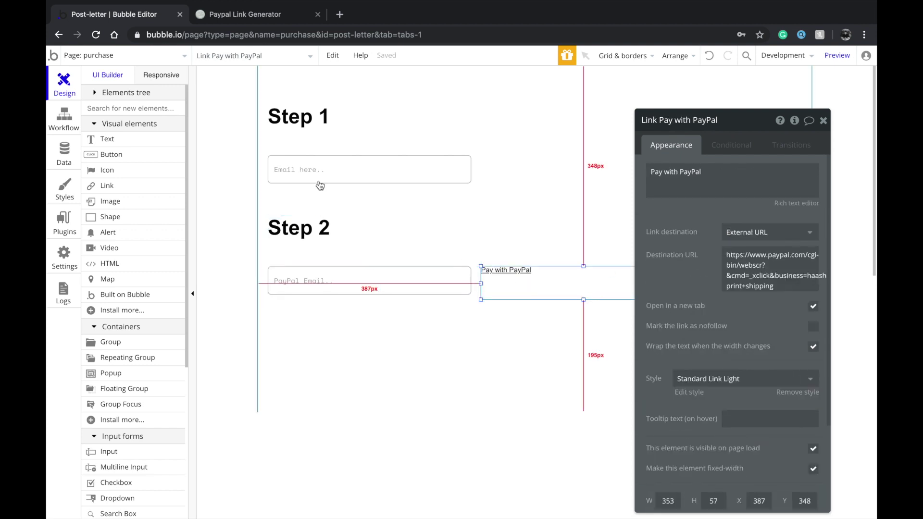
left_click(123, 161)
mouse_move(291, 316)
left_mouse_down()
mouse_move(488, 353)
mouse_move(423, 341)
mouse_move(687, 325)
left_mouse_up()
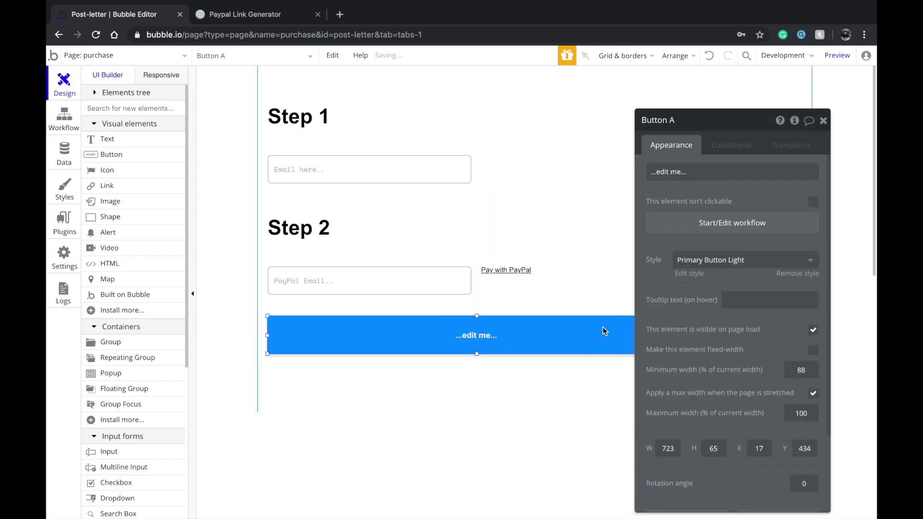
Label the new button 'Complete order' and make it slightly shorter
left_click(653, 172)
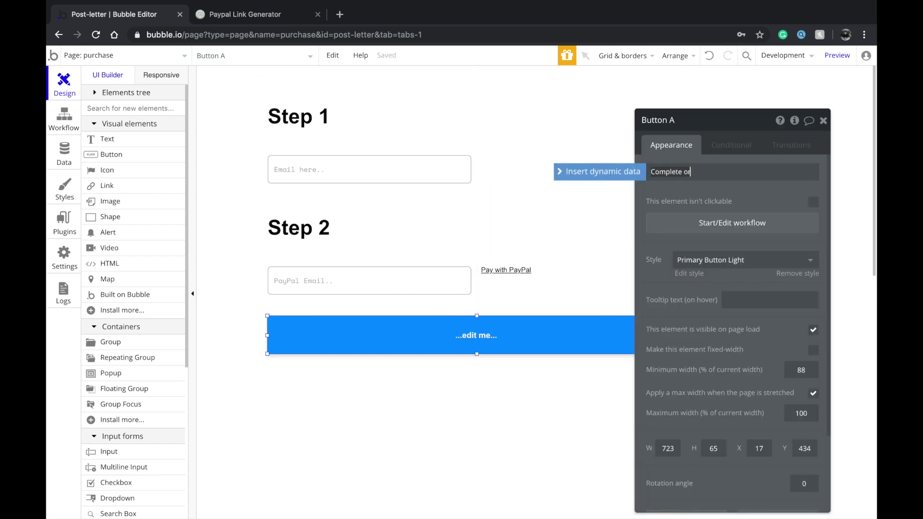
type("Complete order")
left_click_drag(482, 354, 489, 337)
Give Complete order a click workflow with a Make changes to thing action, replacing a Create action
left_click(742, 224)
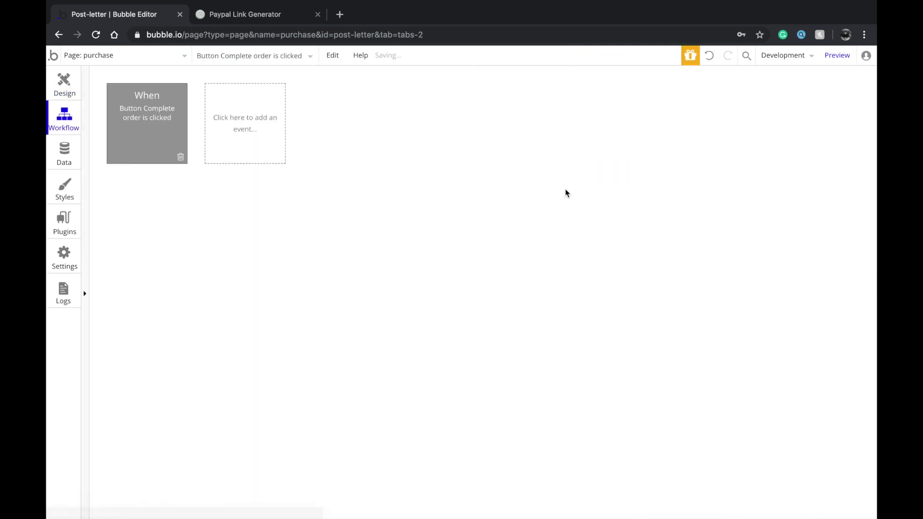
left_click(149, 200)
mouse_move(172, 238)
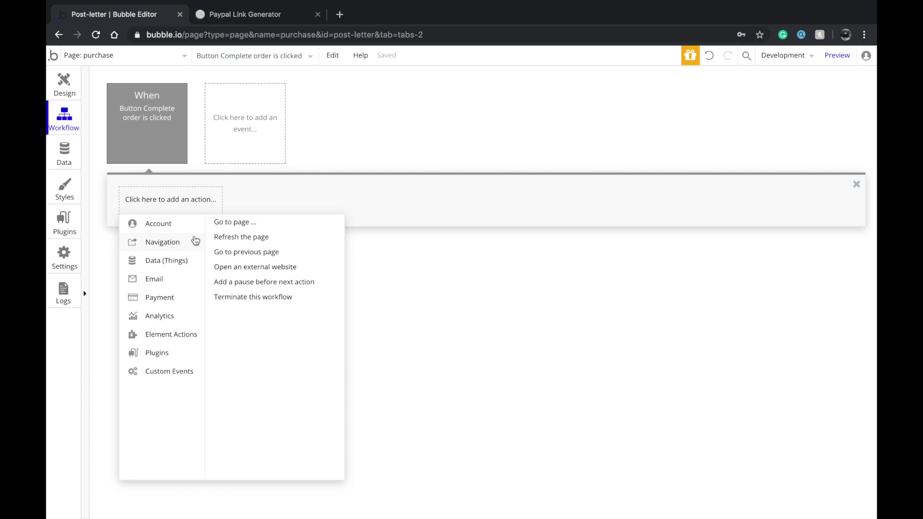
mouse_move(188, 260)
left_click(258, 222)
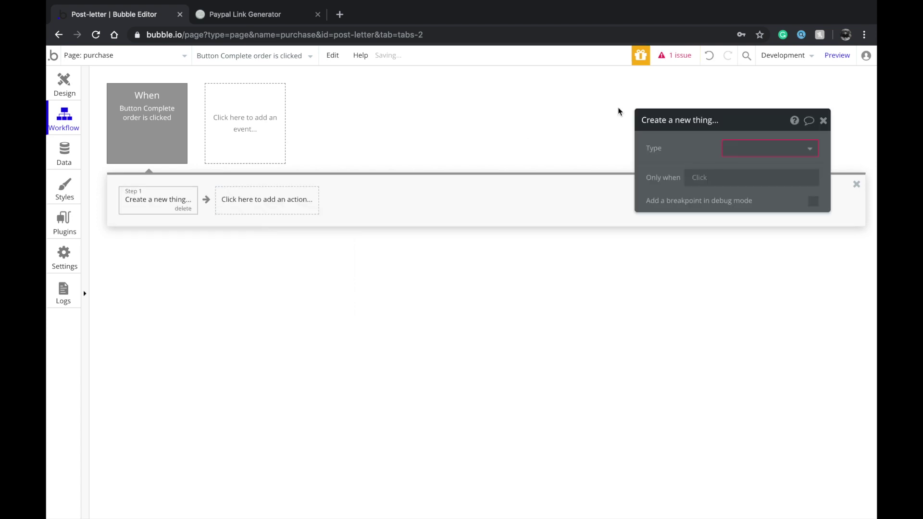
left_click(812, 148)
left_click(734, 168)
left_click(175, 209)
left_click(155, 206)
mouse_move(197, 259)
left_click(242, 242)
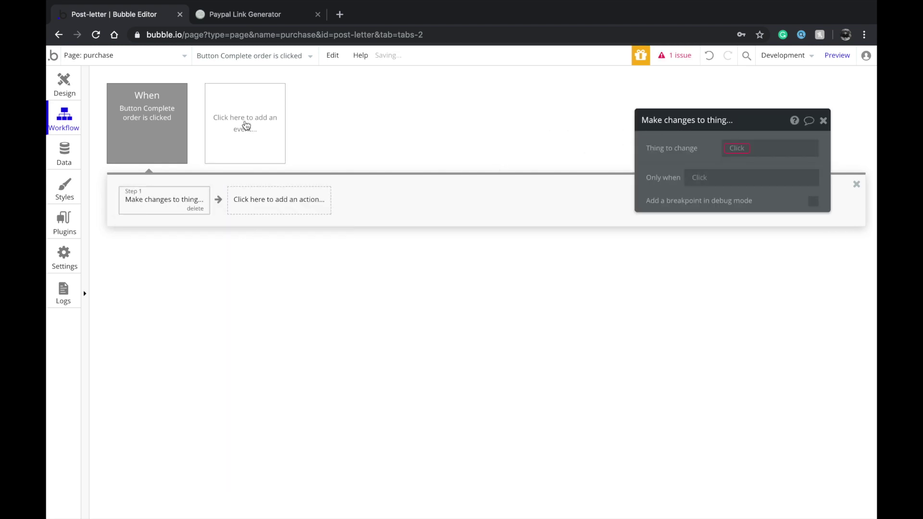
Set the purchase page's Type of content to Order
left_click(64, 95)
left_click(228, 208)
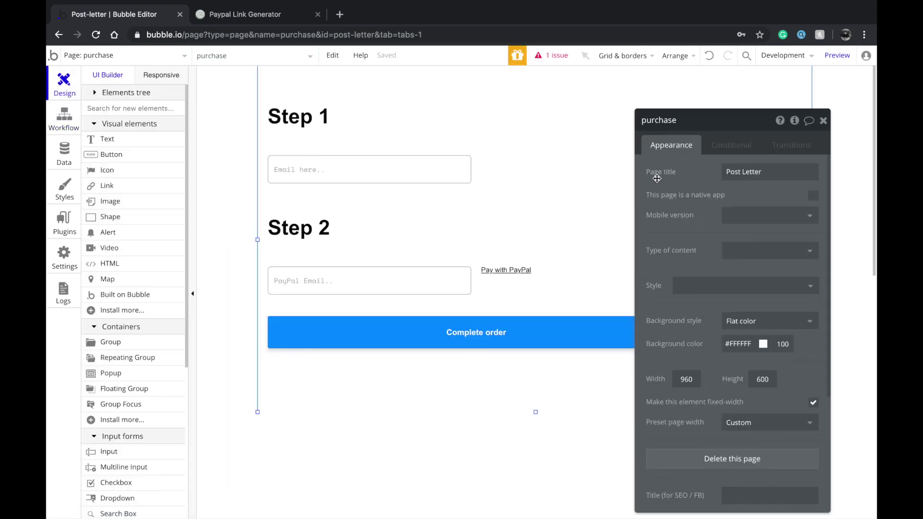
left_click(735, 251)
left_click(737, 305)
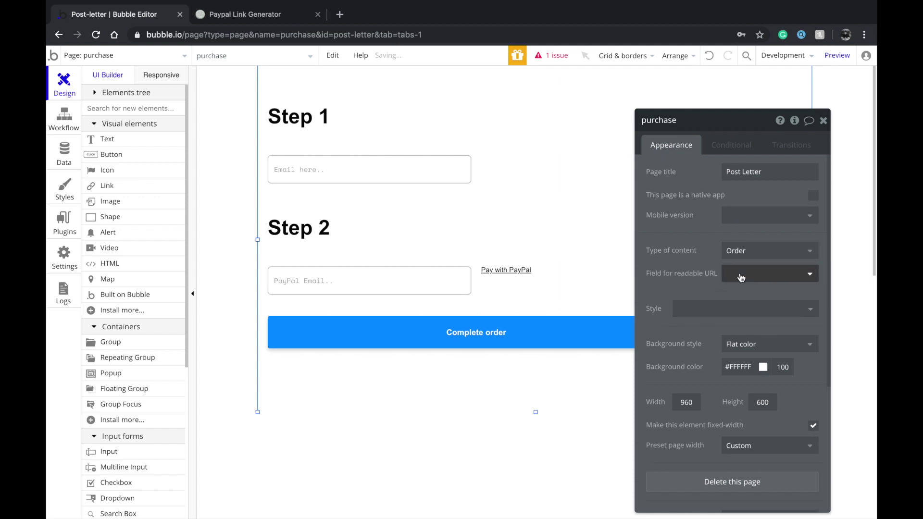
Switch to the index page and select its Next step button
left_click(129, 56)
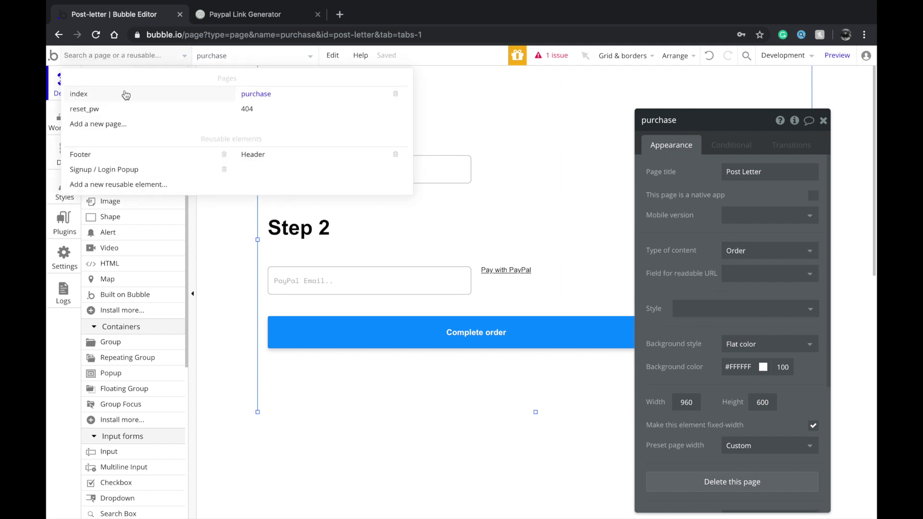
left_click(125, 95)
left_click(336, 423)
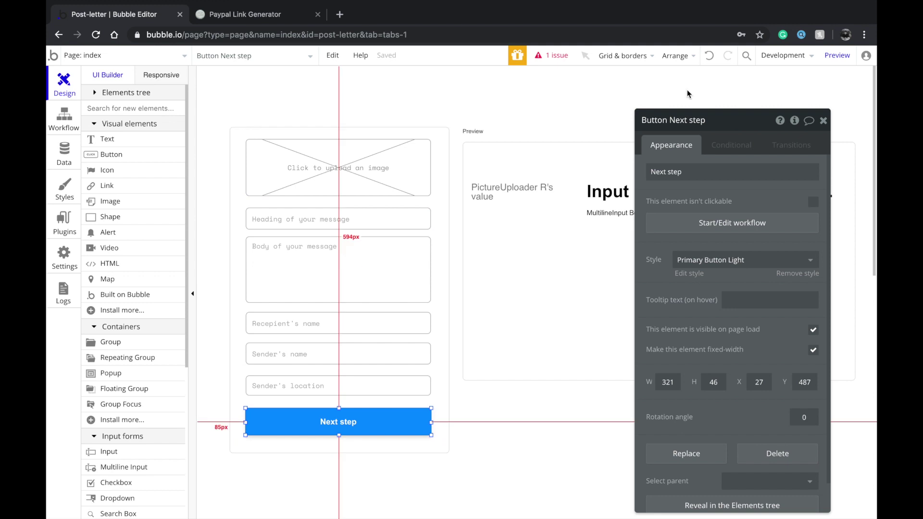
Give the Next step button a workflow that creates a new Order
left_click(724, 227)
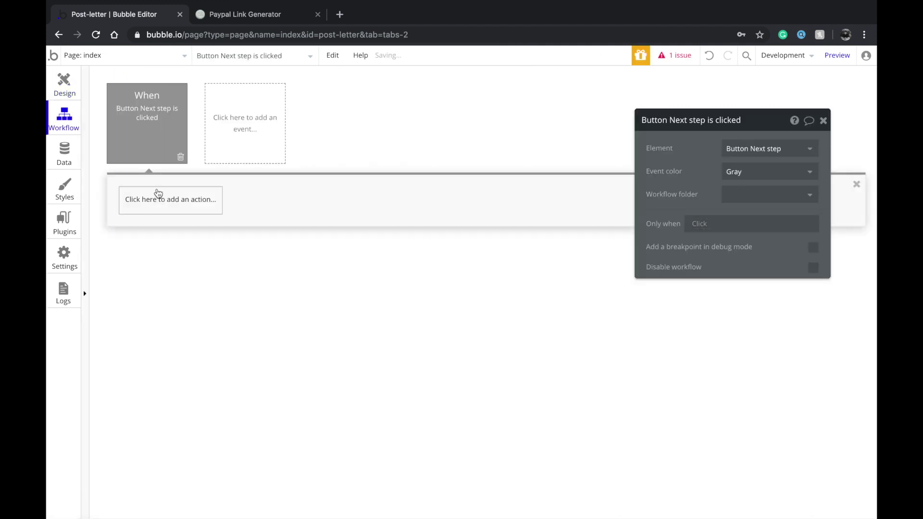
left_click(159, 193)
left_click(243, 221)
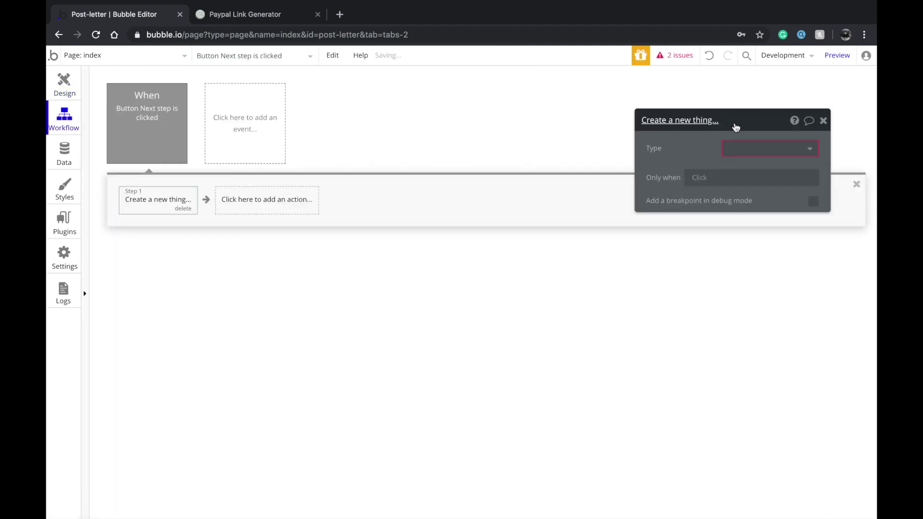
left_click(750, 148)
left_click(740, 165)
left_click(719, 187)
left_click(669, 173)
left_click(665, 199)
left_click(720, 206)
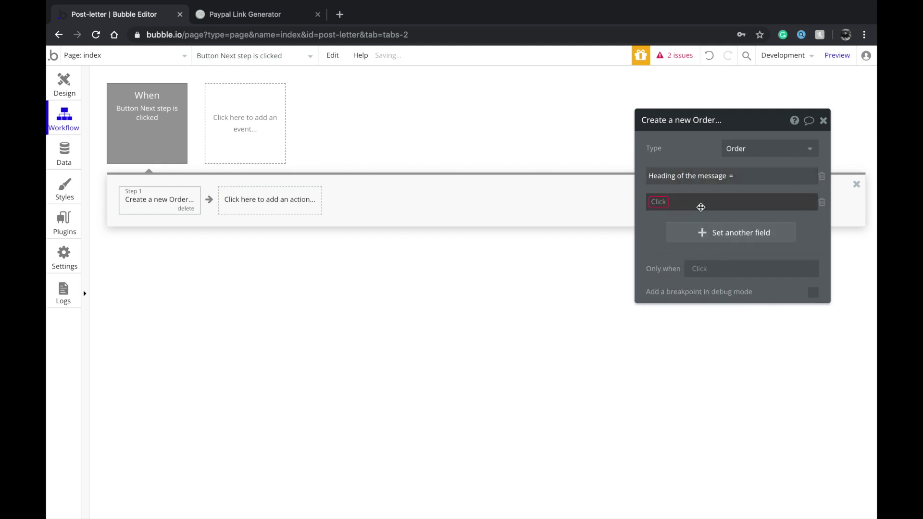
left_click(665, 202)
left_click(664, 212)
left_click(674, 228)
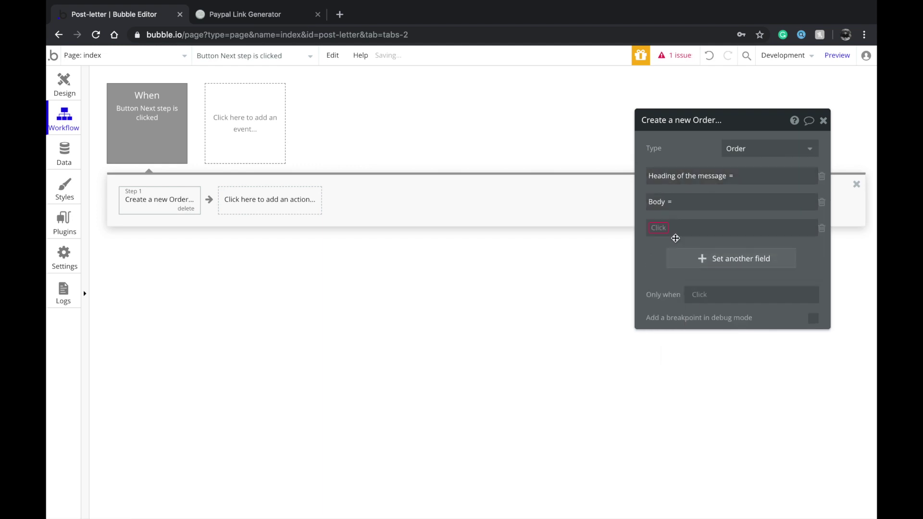
left_click(660, 227)
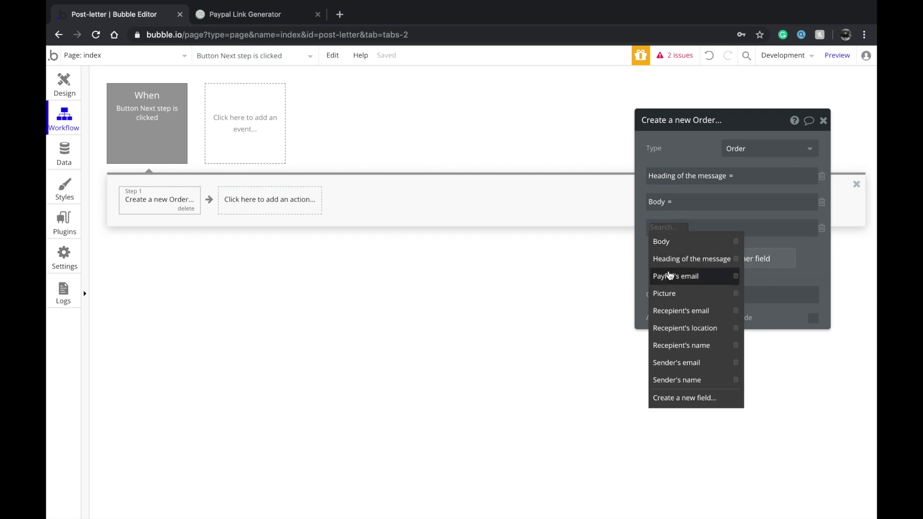
left_click(673, 296)
left_click(699, 264)
left_click(659, 253)
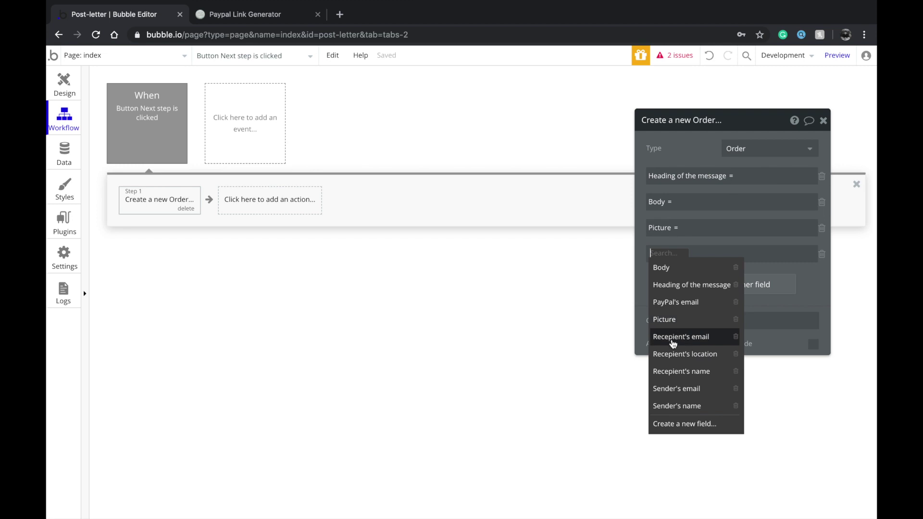
left_click(673, 342)
Add Recepient's location, Recepient's name and Sender's name fields to the new Order
left_click(686, 285)
left_click(656, 279)
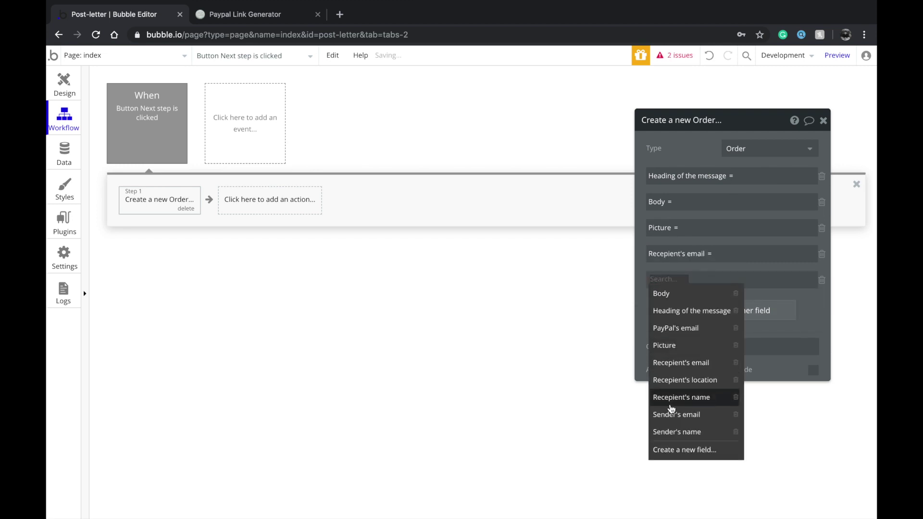
left_click(678, 380)
left_click(699, 311)
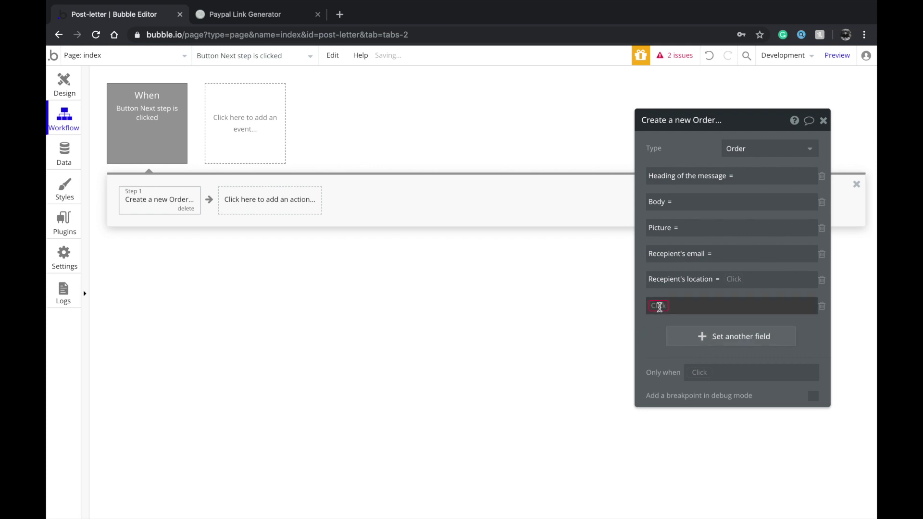
left_click(659, 306)
left_click(686, 424)
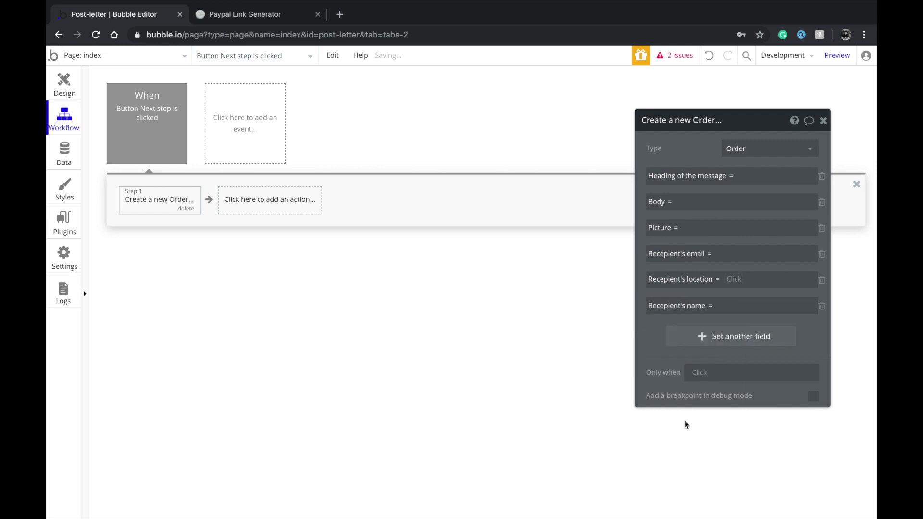
left_click(697, 342)
left_click(656, 331)
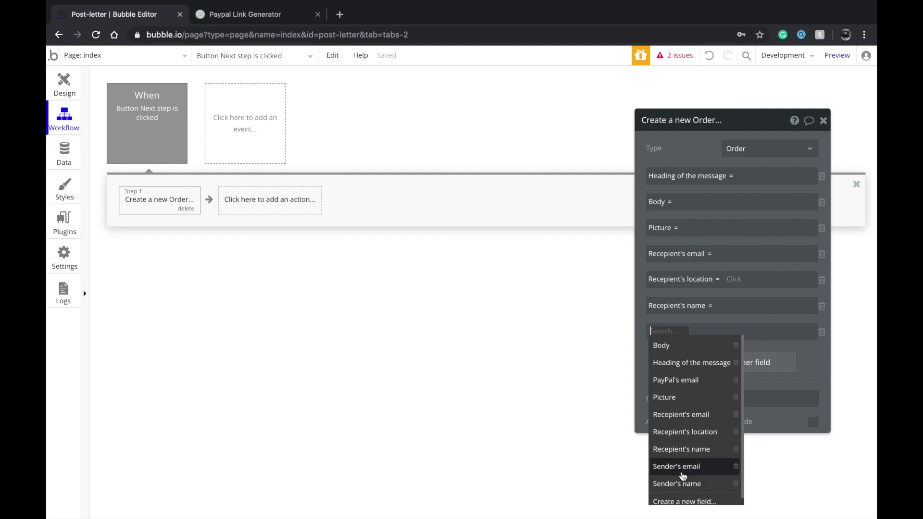
left_click(683, 486)
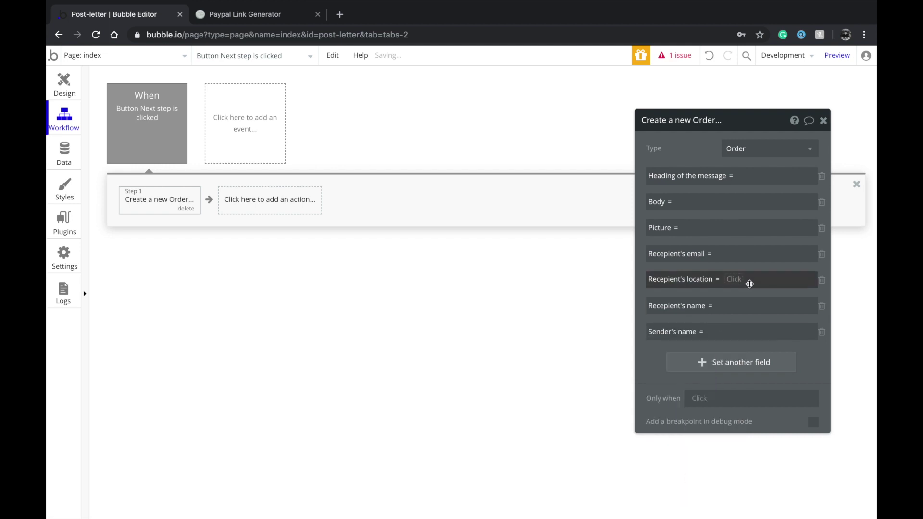
left_click(745, 181)
left_click(646, 182)
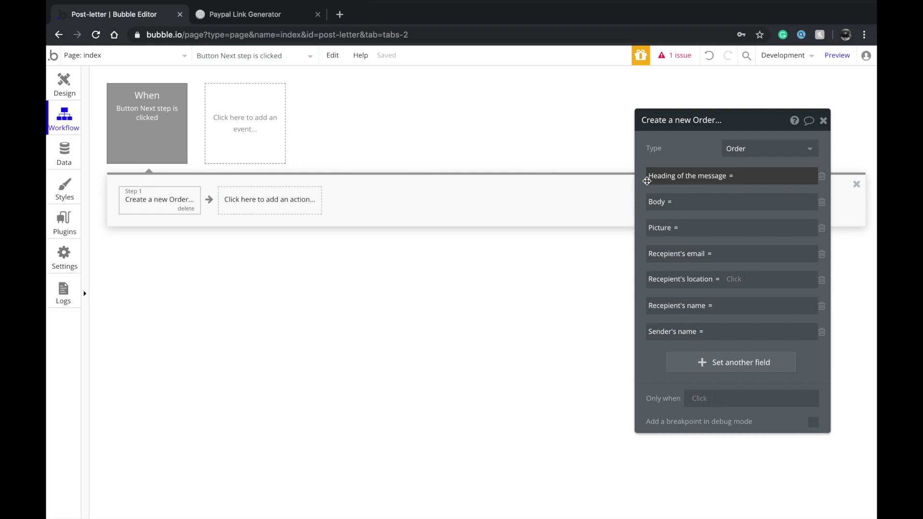
left_click(737, 176)
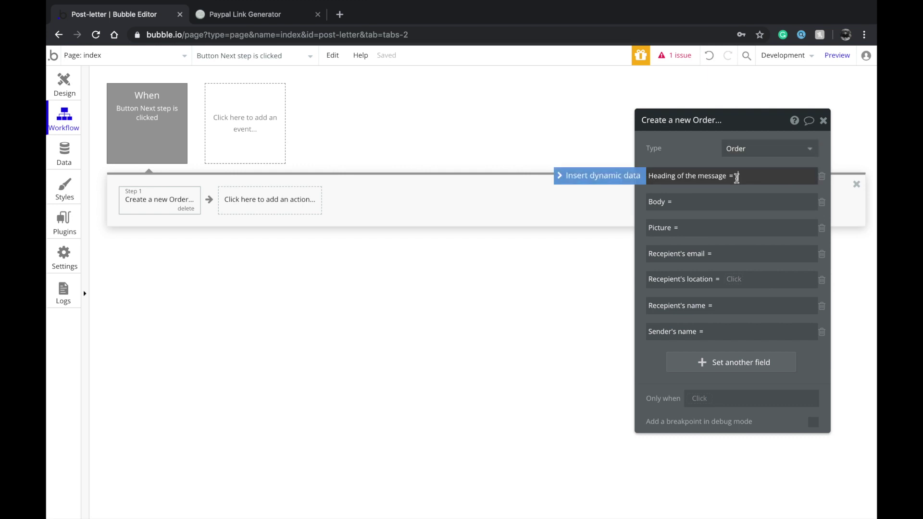
Fill the Order's heading, body and picture from the heading input, body input and picture uploader
left_click(642, 180)
left_click(755, 295)
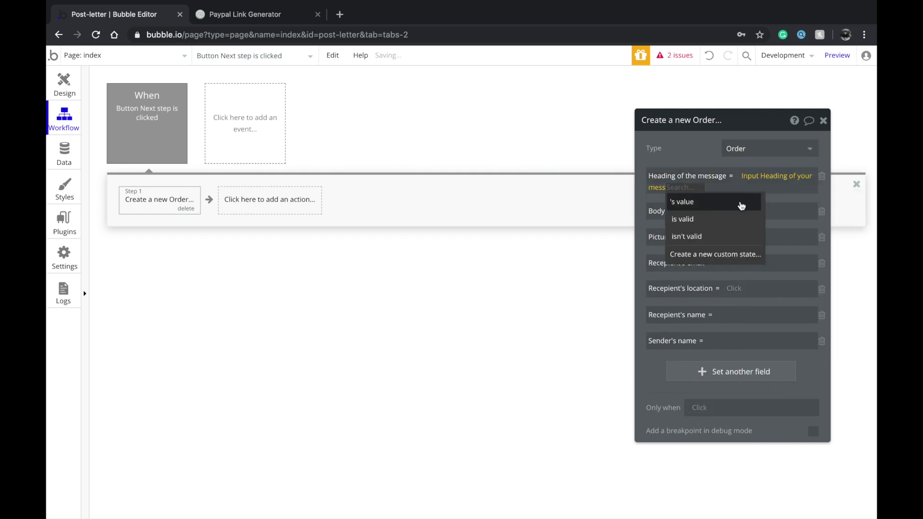
left_click(711, 201)
left_click(723, 210)
left_click(608, 214)
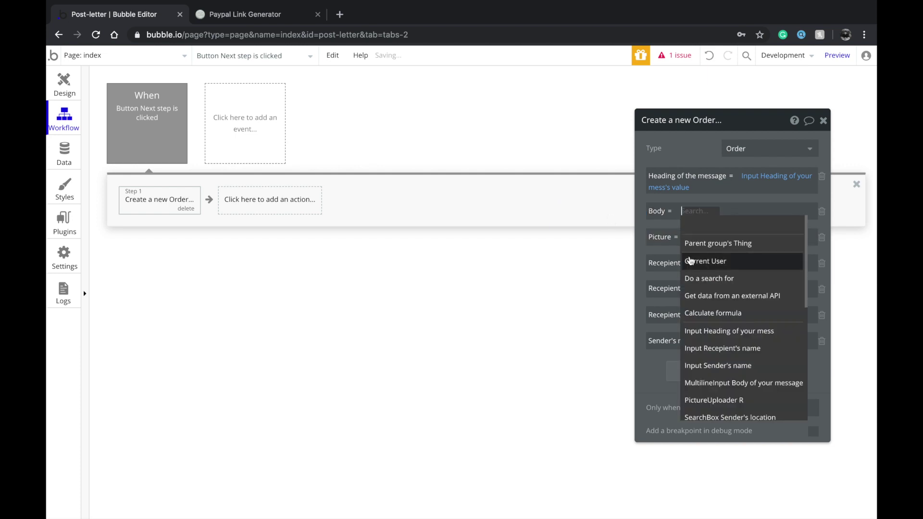
left_click(730, 382)
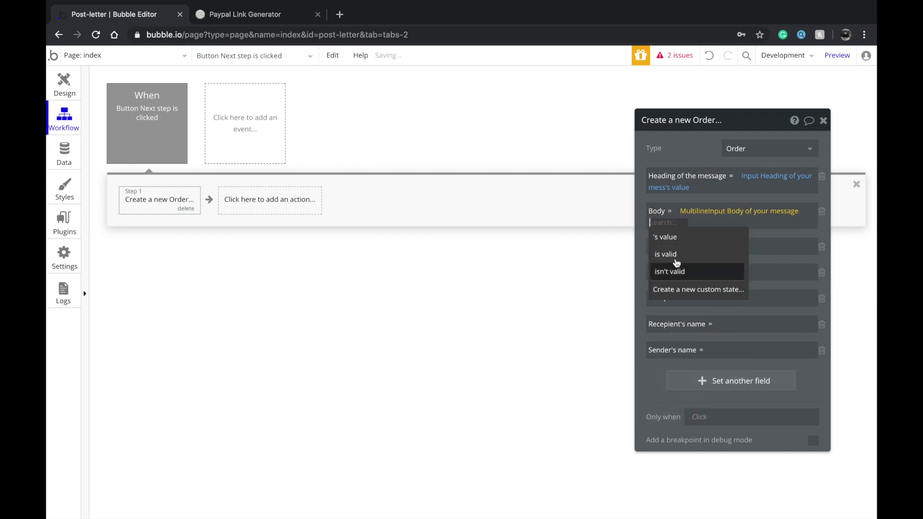
left_click(682, 243)
left_click(719, 247)
left_click(625, 250)
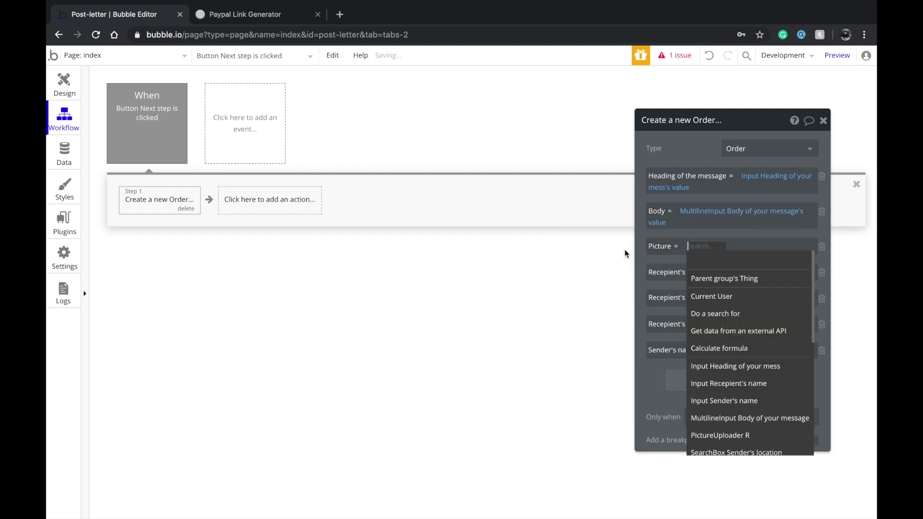
scroll(711, 441, "down", 1)
left_click(717, 415)
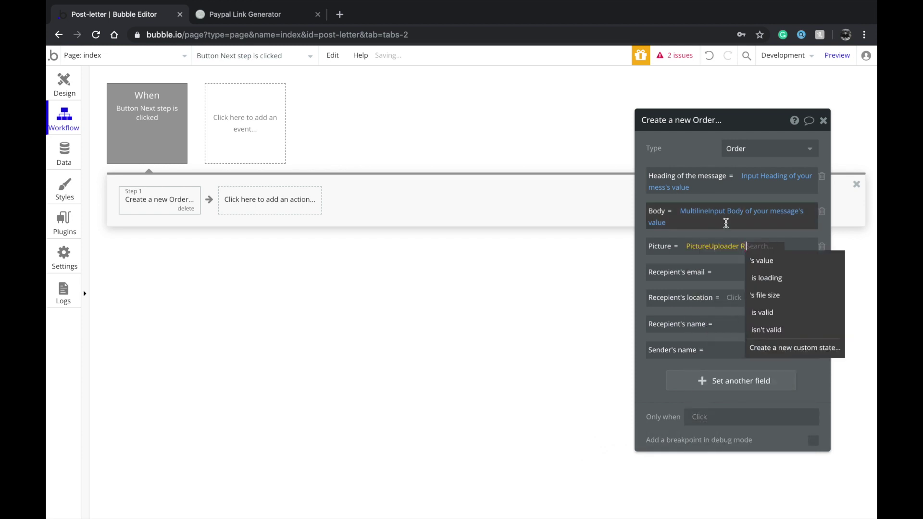
left_click(753, 266)
left_click(739, 269)
left_click(634, 270)
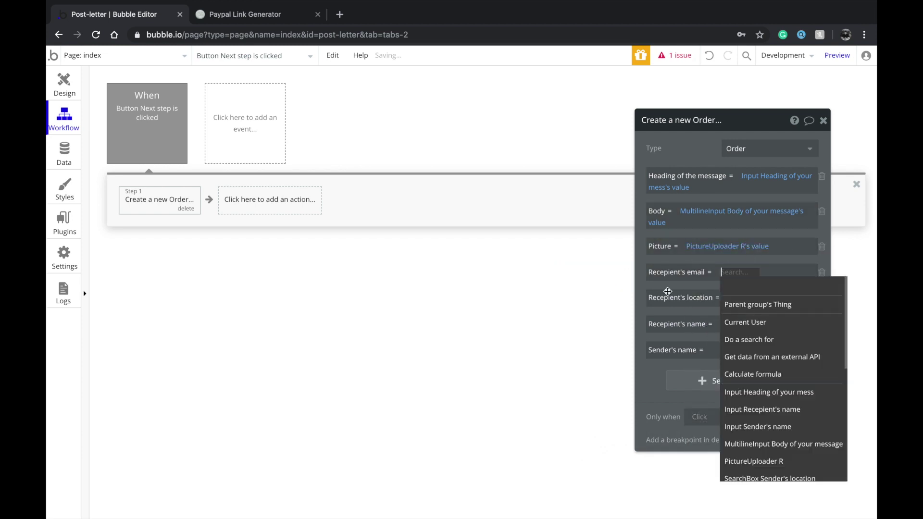
scroll(761, 444, "down", 1)
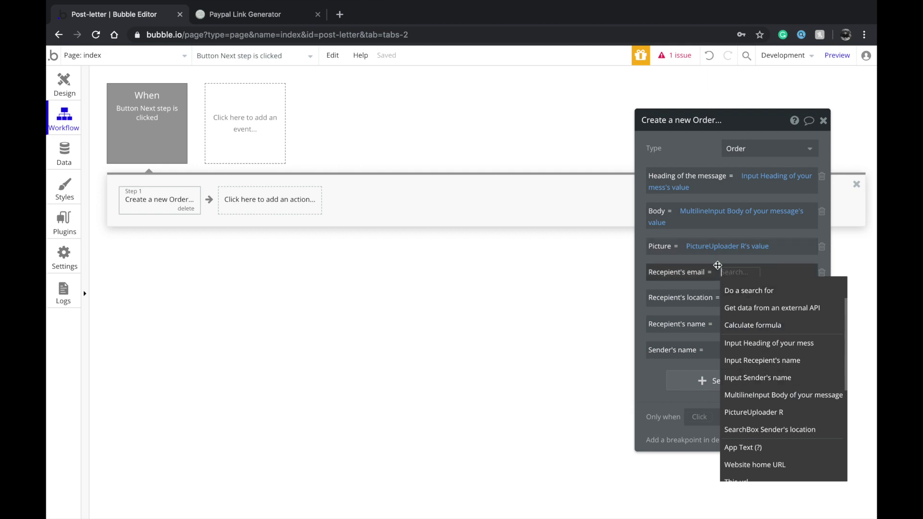
left_click(822, 272)
left_click(822, 272)
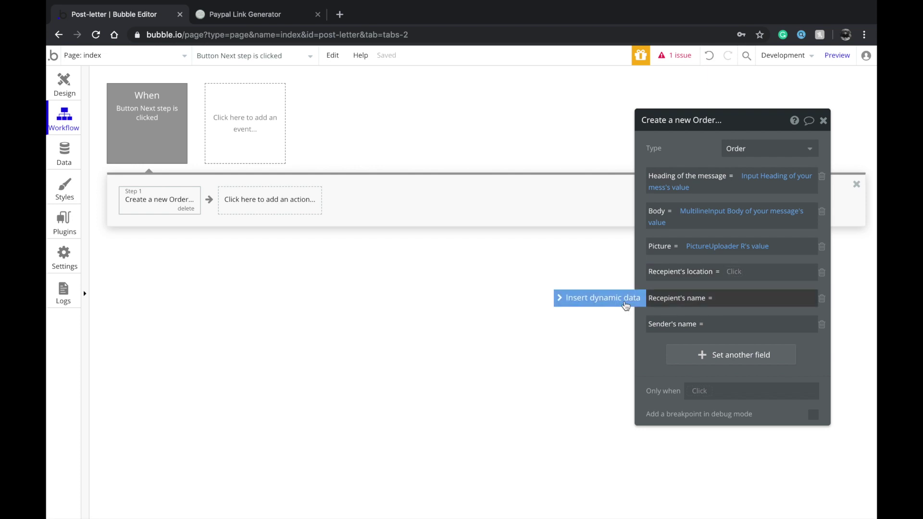
Fill Recipient's name, Sender's name and Recipient's location from their form inputs
left_click(627, 304)
scroll(760, 461, "down", 3)
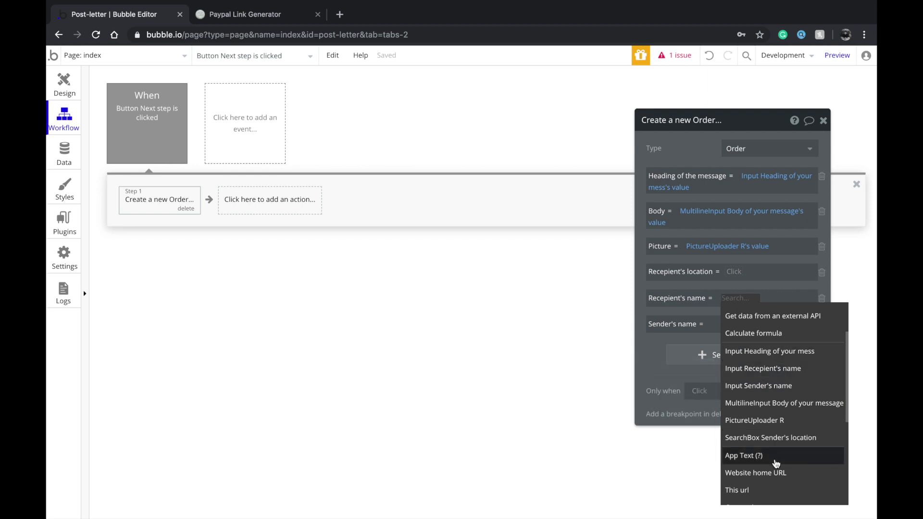
left_click(785, 370)
left_click(665, 324)
left_click(735, 333)
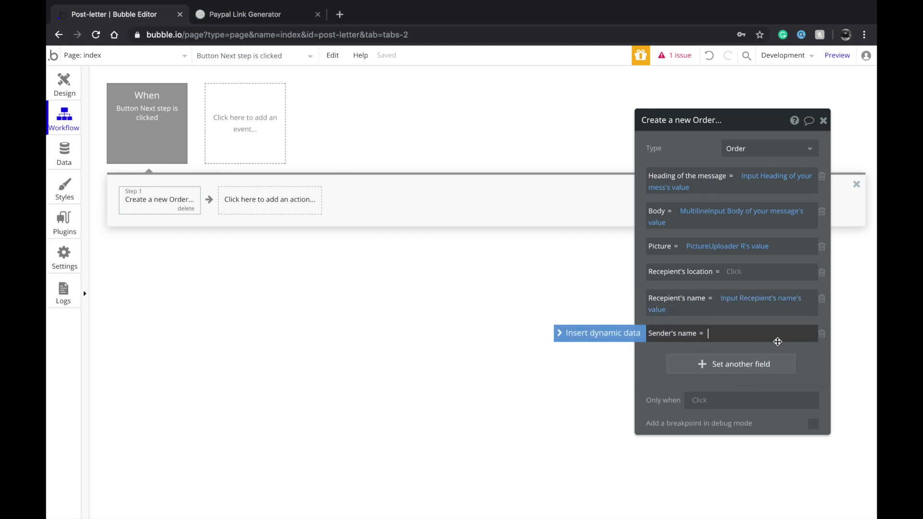
left_click(624, 341)
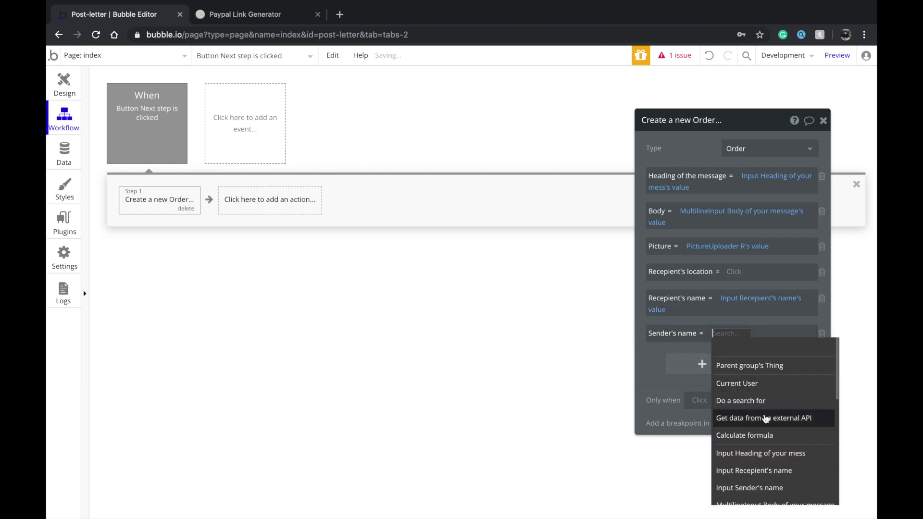
left_click(762, 495)
left_click(719, 364)
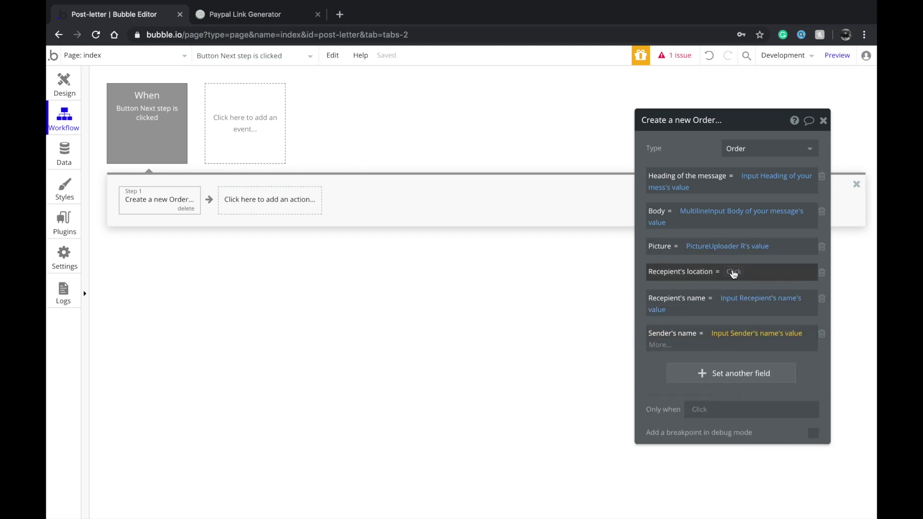
left_click(732, 271)
scroll(758, 450, "down", 1)
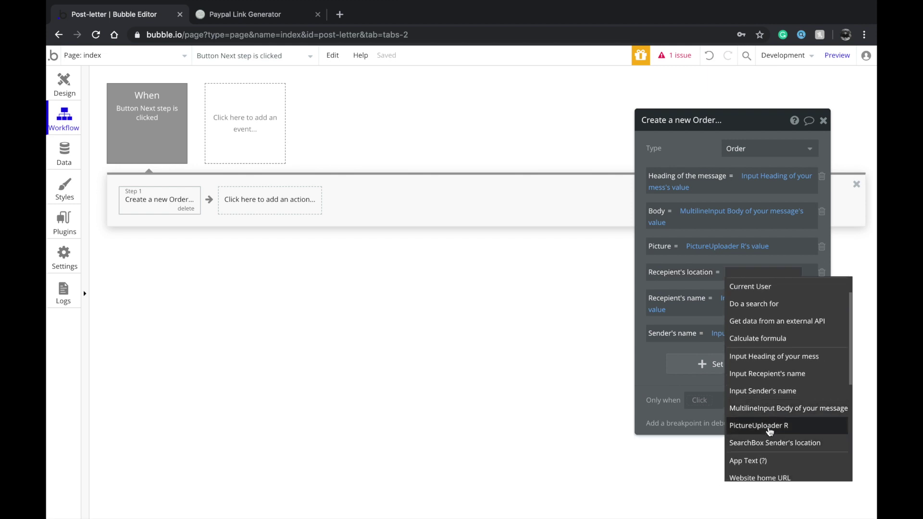
left_click(766, 440)
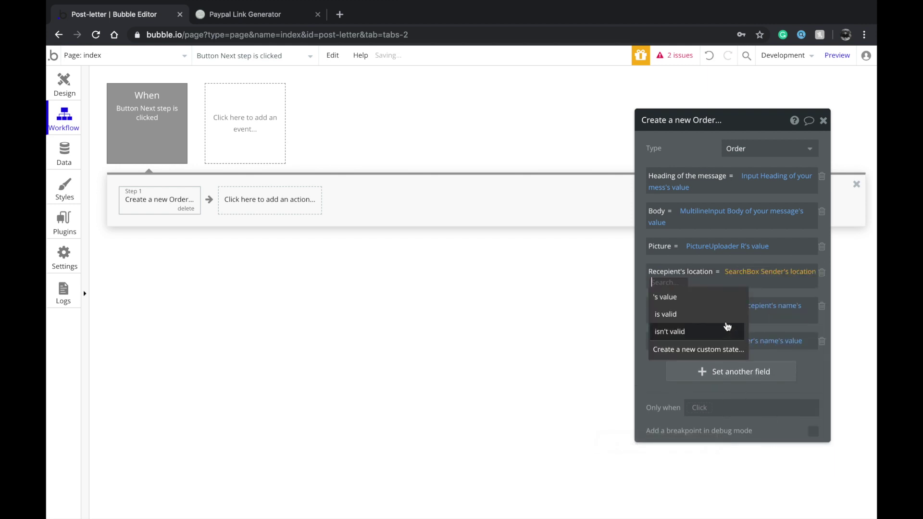
left_click(713, 297)
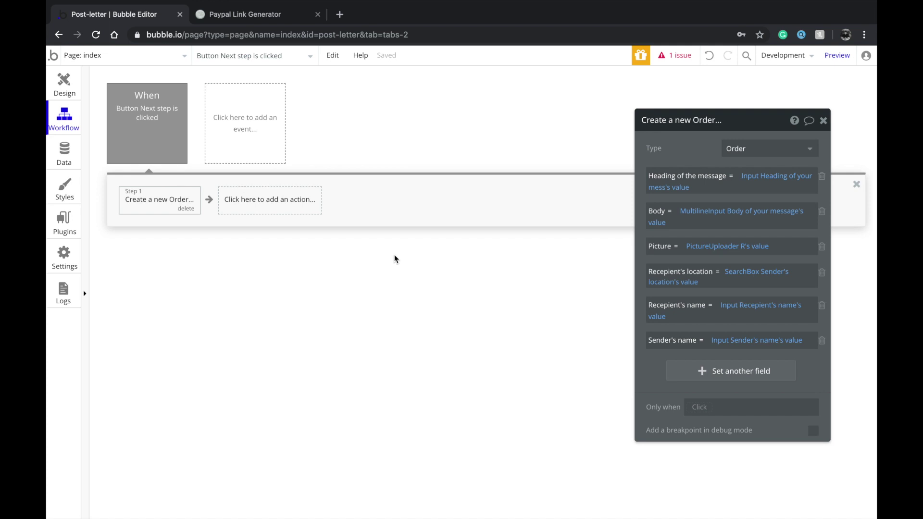
Add Reset relevant inputs and Go to page purchase, passing Result of step 1
left_click(237, 202)
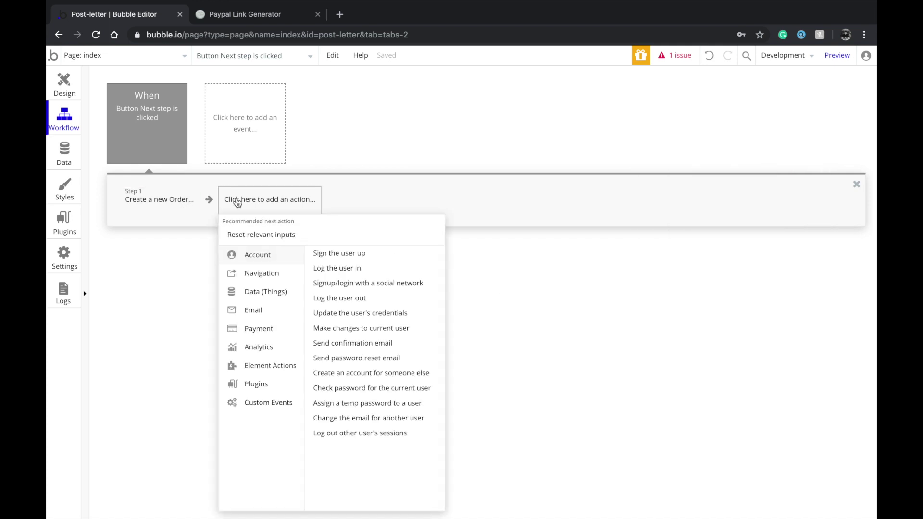
left_click(261, 236)
left_click(337, 201)
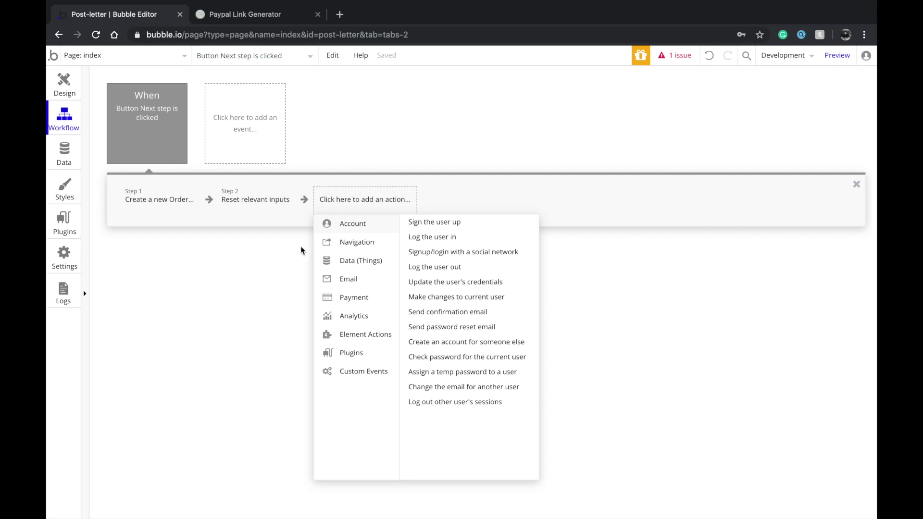
mouse_move(379, 249)
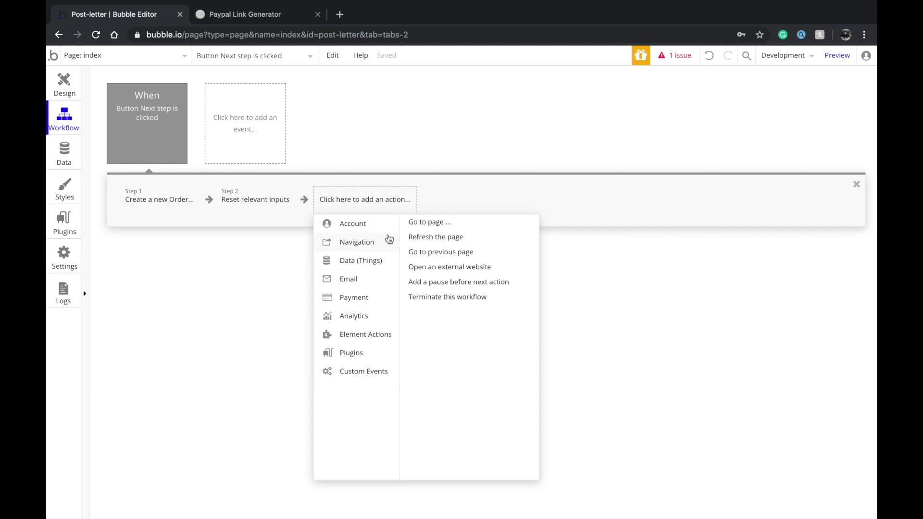
left_click(425, 222)
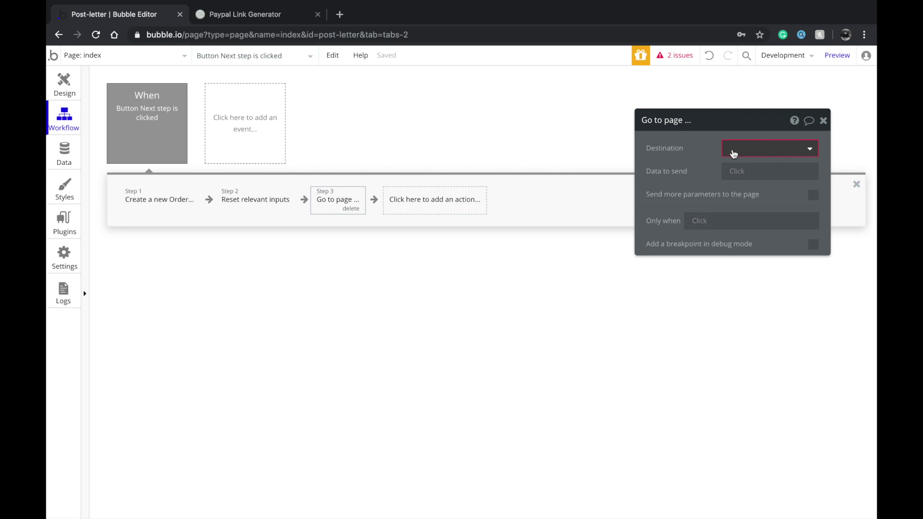
left_click(730, 150)
left_click(737, 183)
left_click(739, 173)
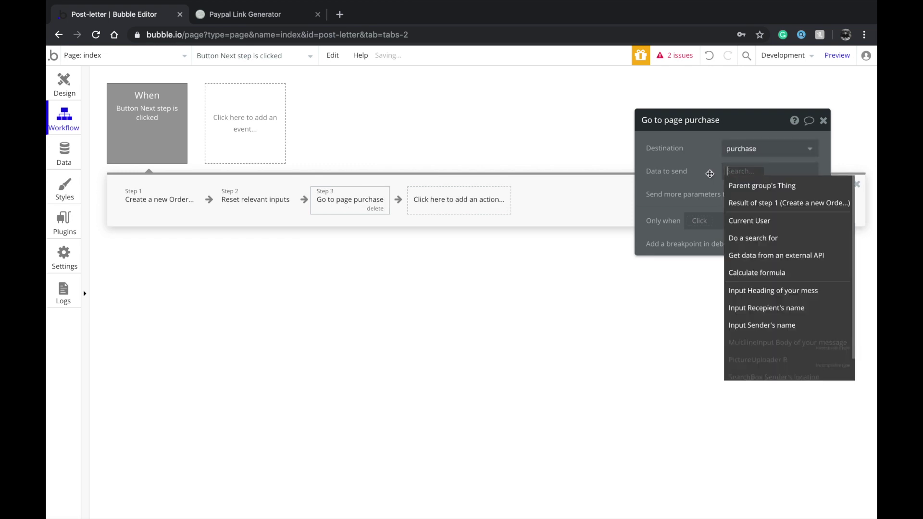
left_click(743, 205)
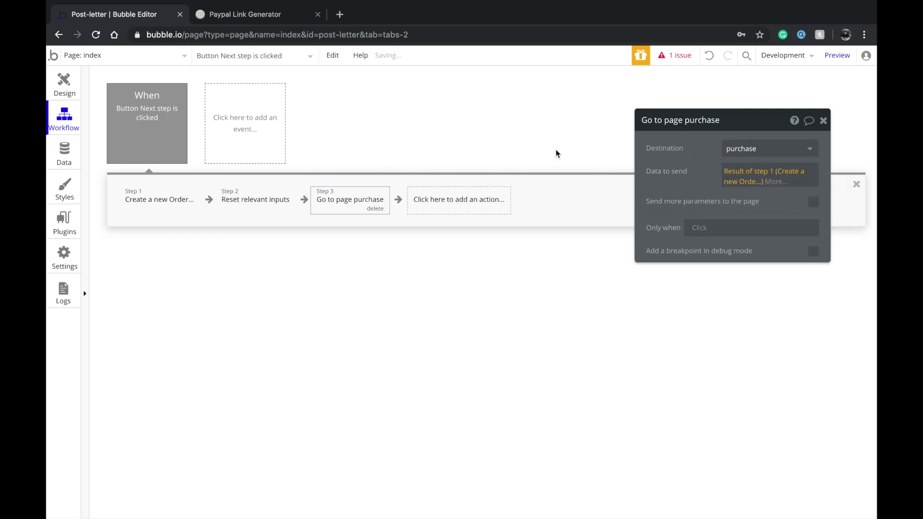
left_click(79, 85)
left_click(145, 55)
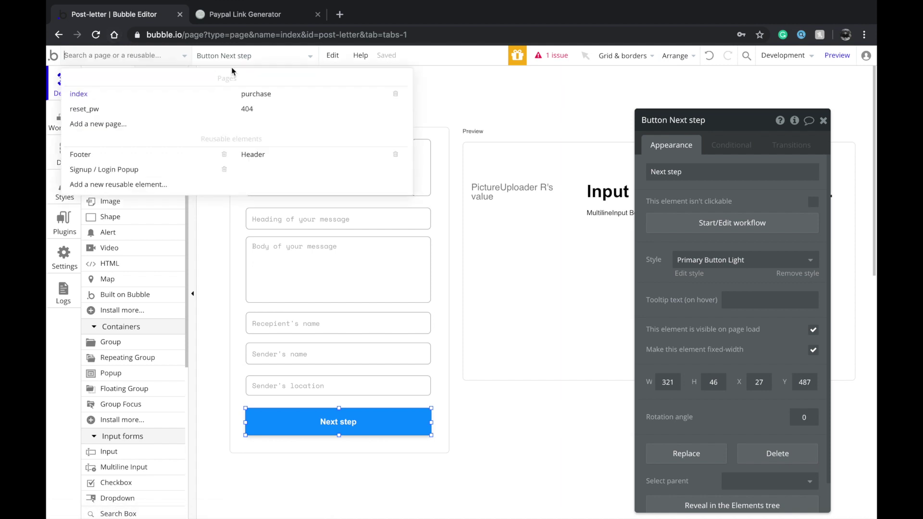
Make Complete order's Make changes to thing action modify the Current Page Order
left_click(268, 106)
left_click(153, 57)
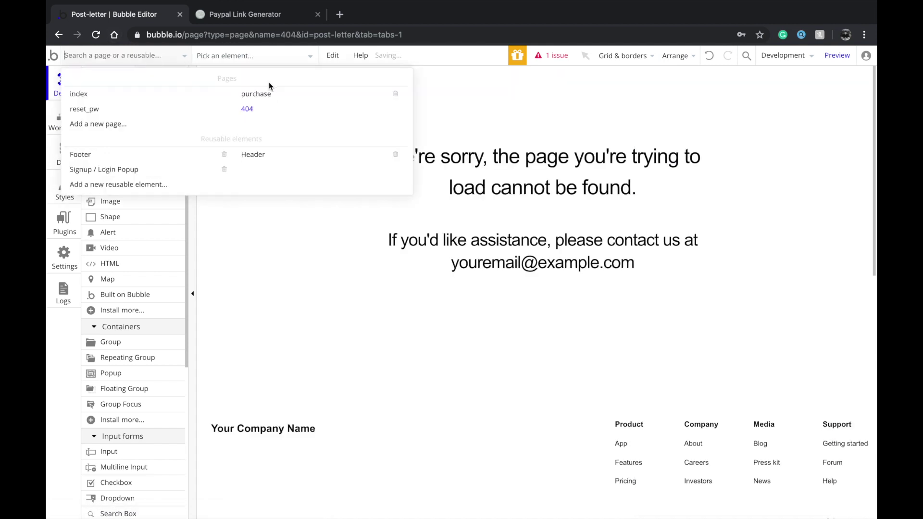
left_click(269, 94)
double_click(452, 326)
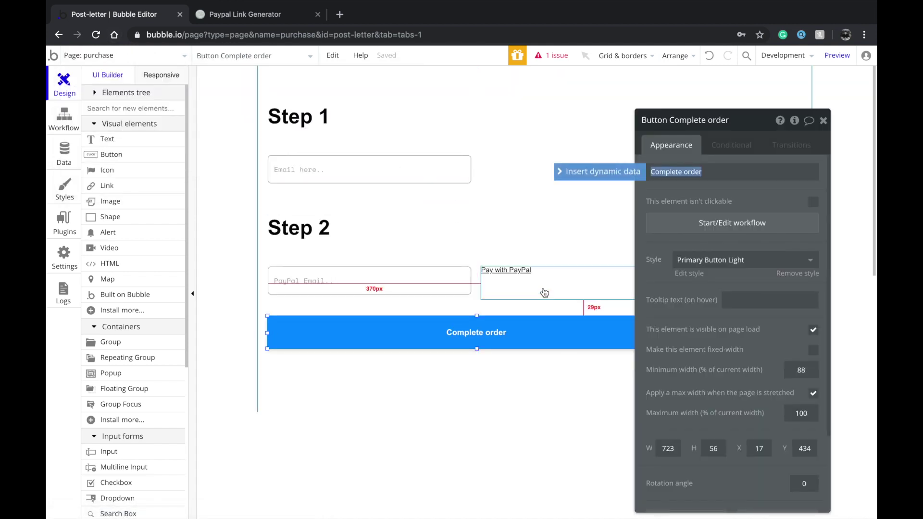
left_click(340, 178)
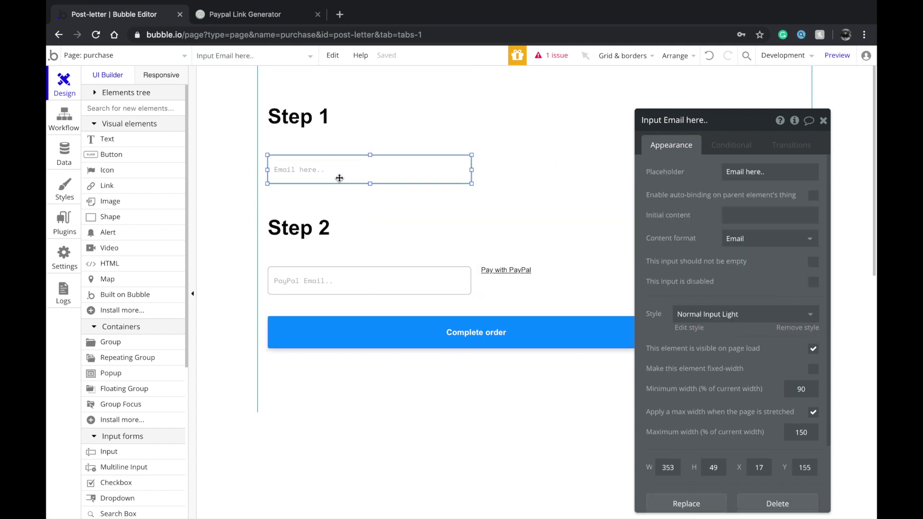
left_click(437, 324)
left_click(707, 221)
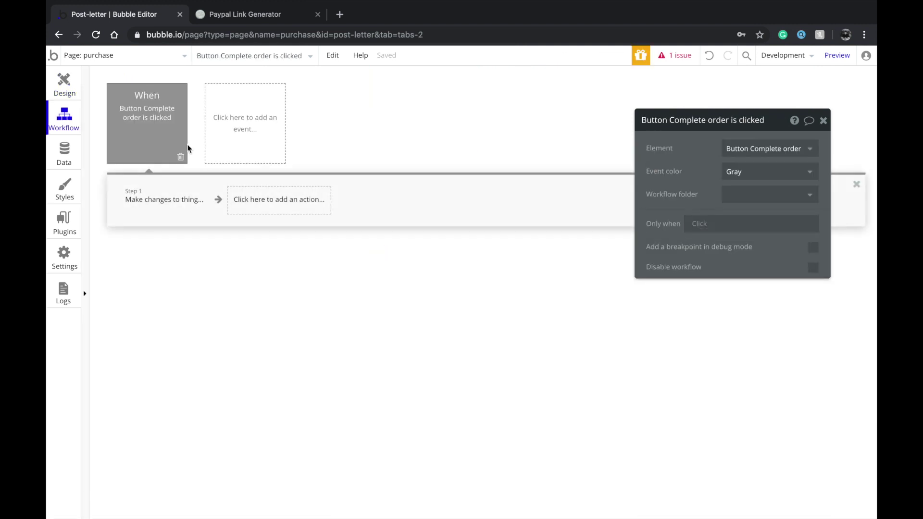
left_click(180, 197)
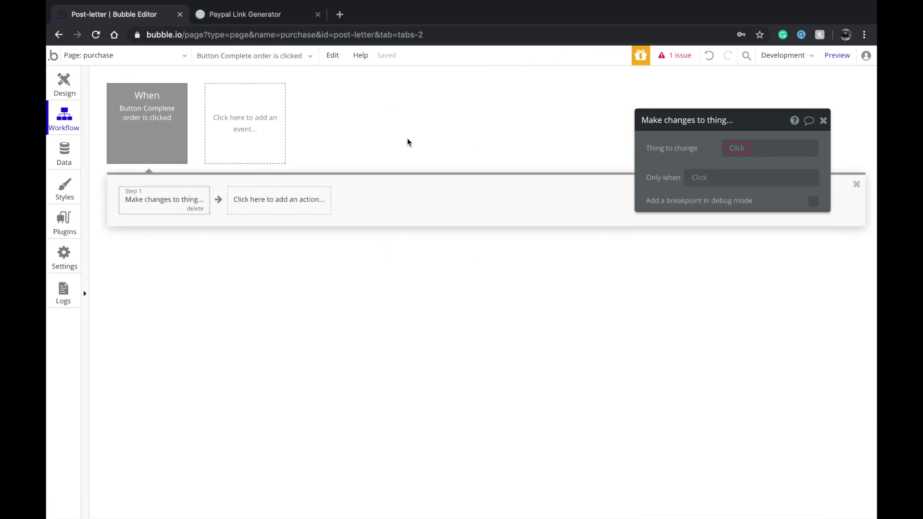
left_click(735, 156)
left_click(743, 181)
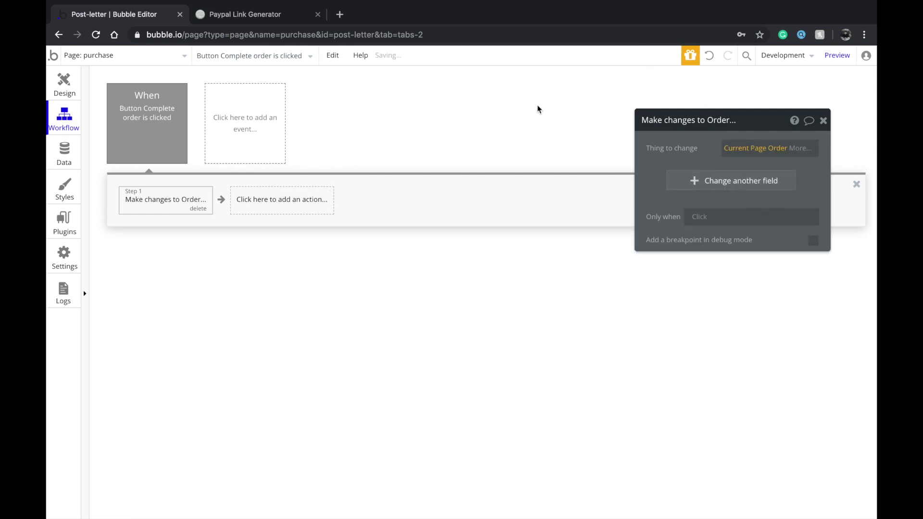
Check the index page's Next step button, then return to the purchase page
left_click(64, 84)
left_click(120, 55)
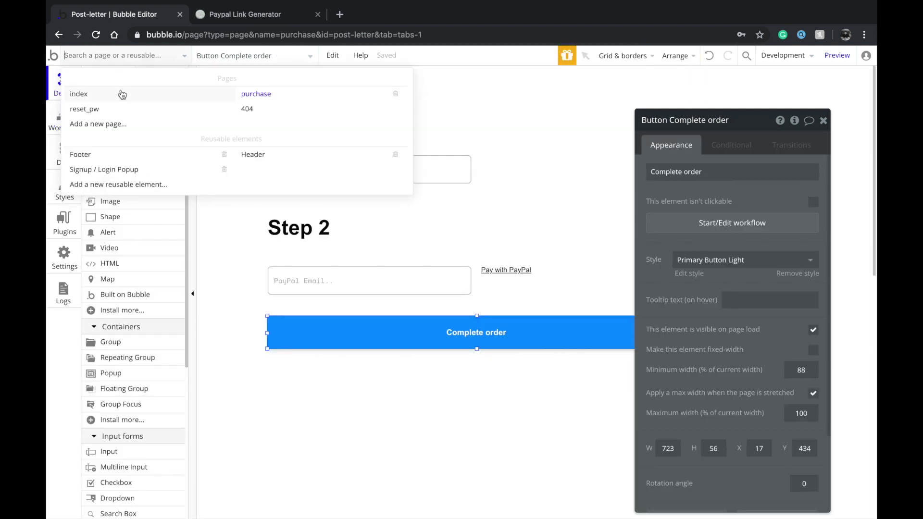
left_click(120, 91)
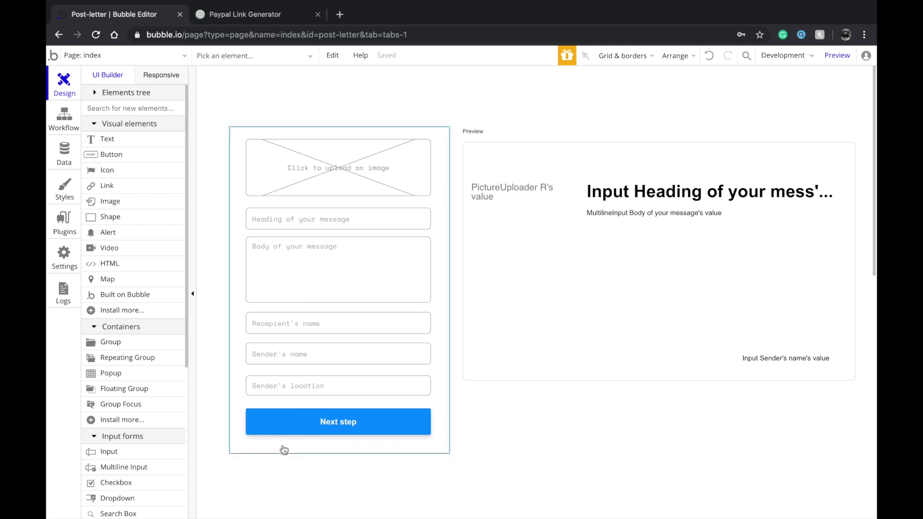
double_click(306, 432)
left_click(144, 56)
left_click(286, 93)
Add three empty field rows to Complete order's Make changes to Order action
double_click(437, 327)
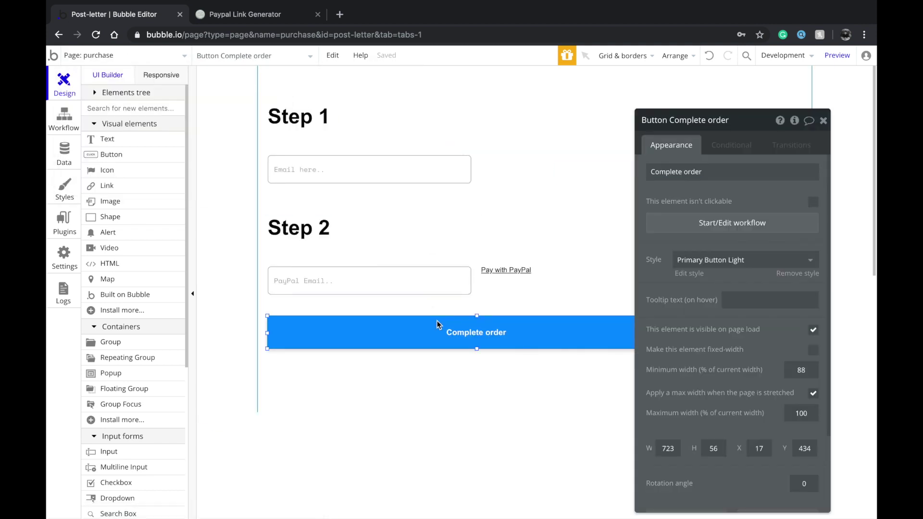
left_click(678, 228)
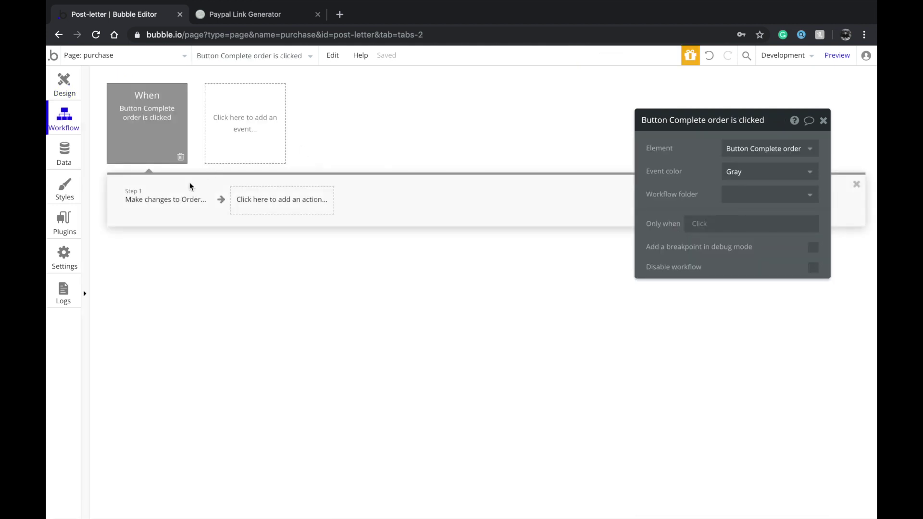
left_click(155, 207)
left_click(691, 183)
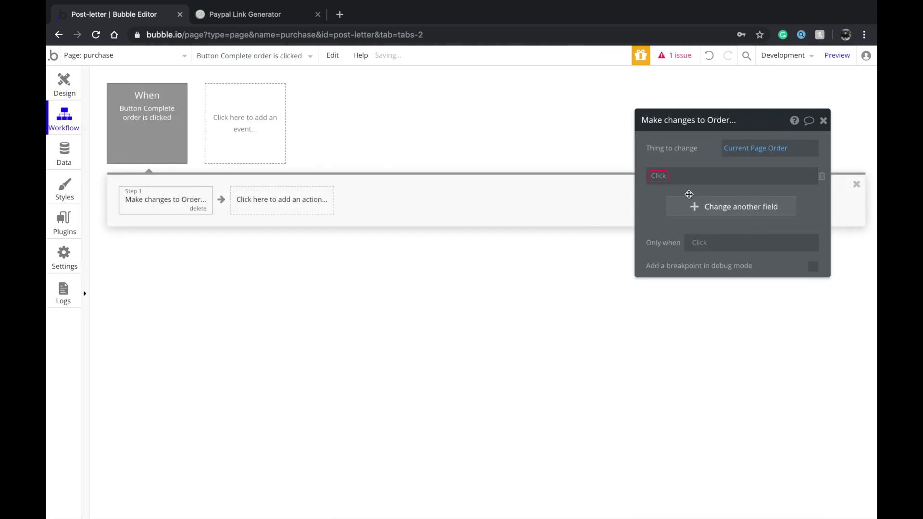
left_click(690, 209)
left_click(686, 232)
left_click(64, 82)
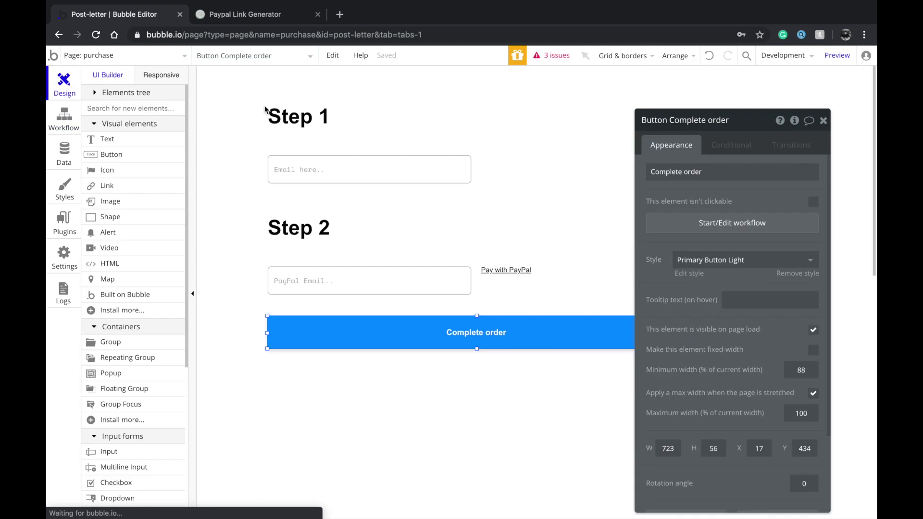
left_click(433, 174)
Duplicate the Step 1 email input and align the copy to its right
key("ctrl+c")
key("ctrl+v")
left_click_drag(644, 175, 675, 167)
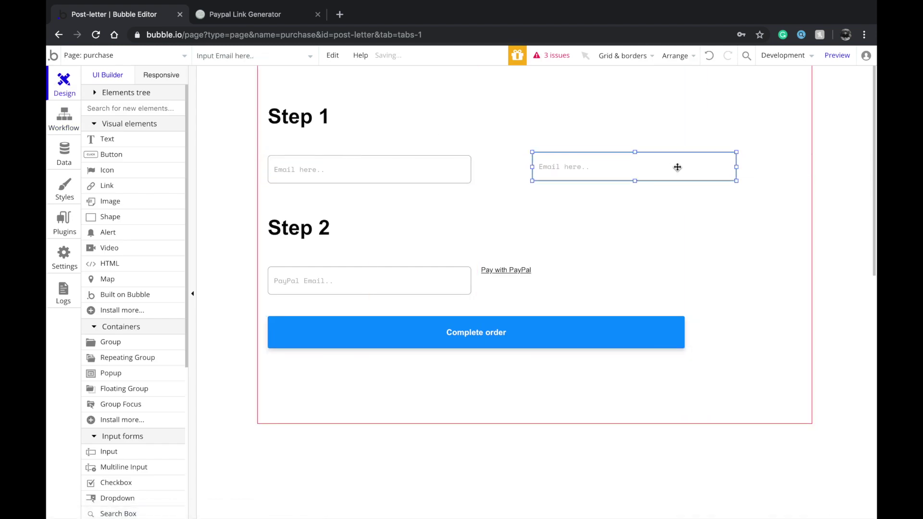
double_click(675, 167)
left_click_drag(584, 171, 582, 177)
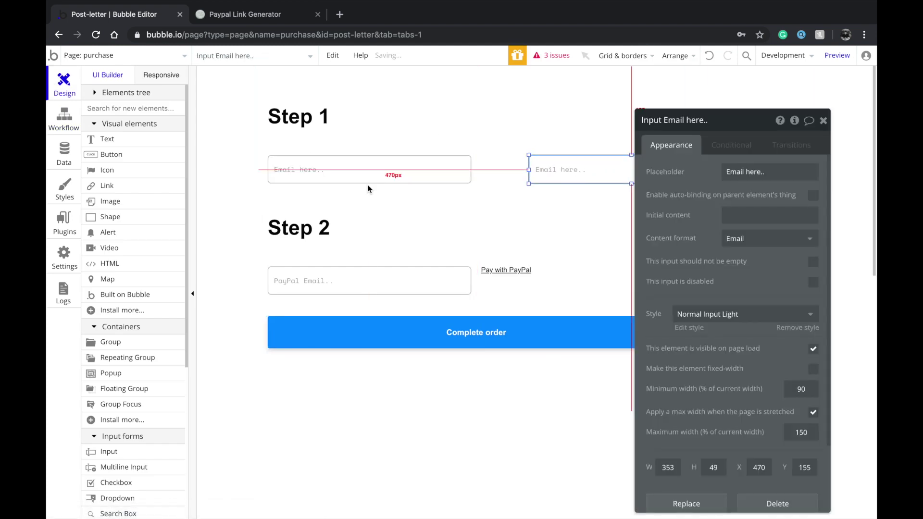
Set the placeholders to 'Your Email here..' and 'Recepient's Email here..'
double_click(371, 166)
type("Your")
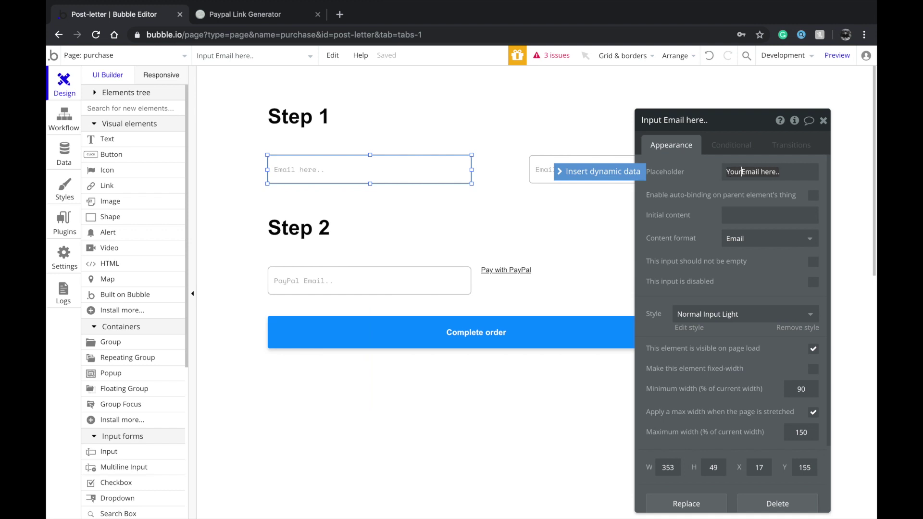
left_click(552, 167)
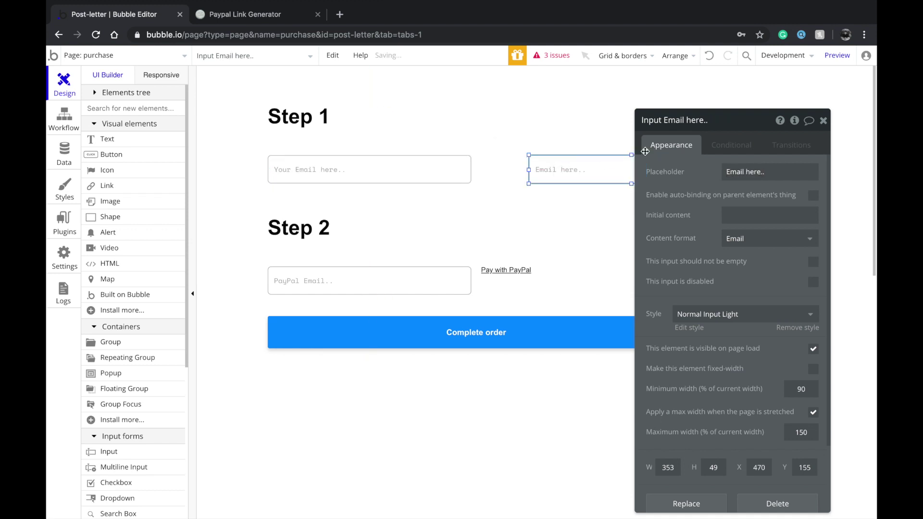
left_click(726, 172)
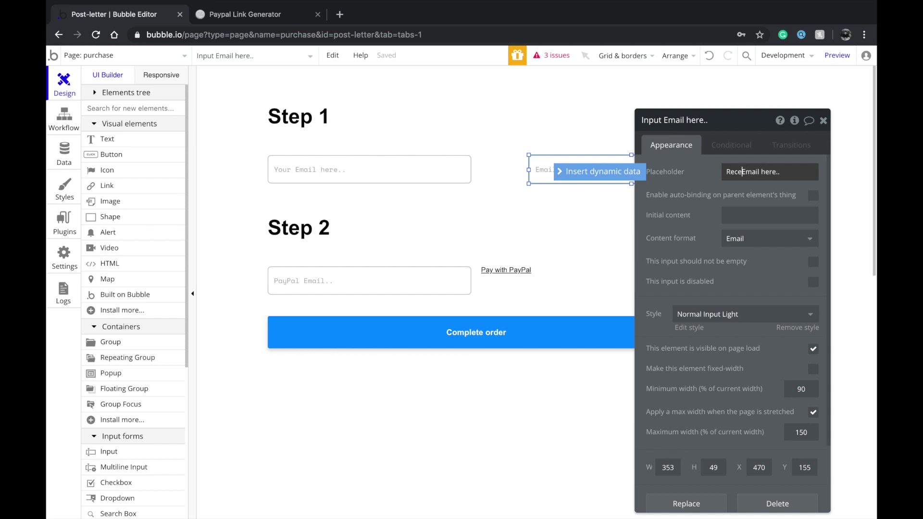
left_click(549, 199)
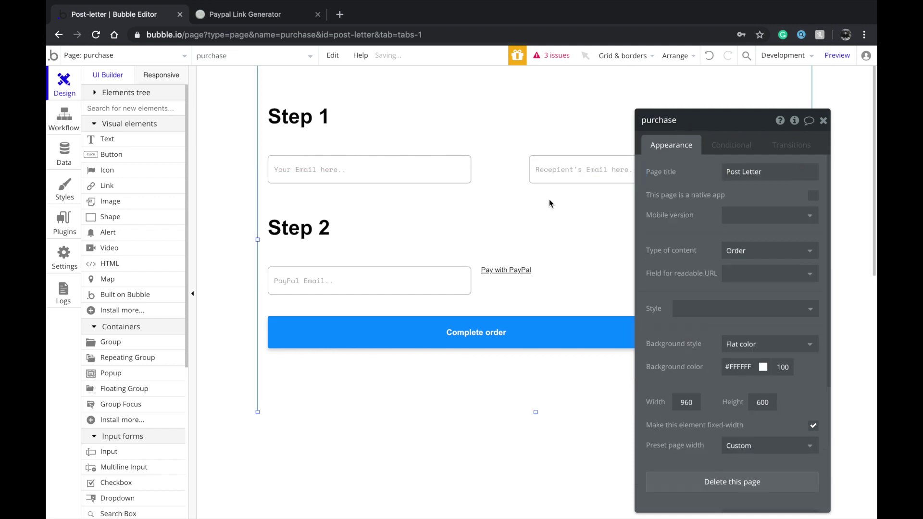
left_click(505, 319)
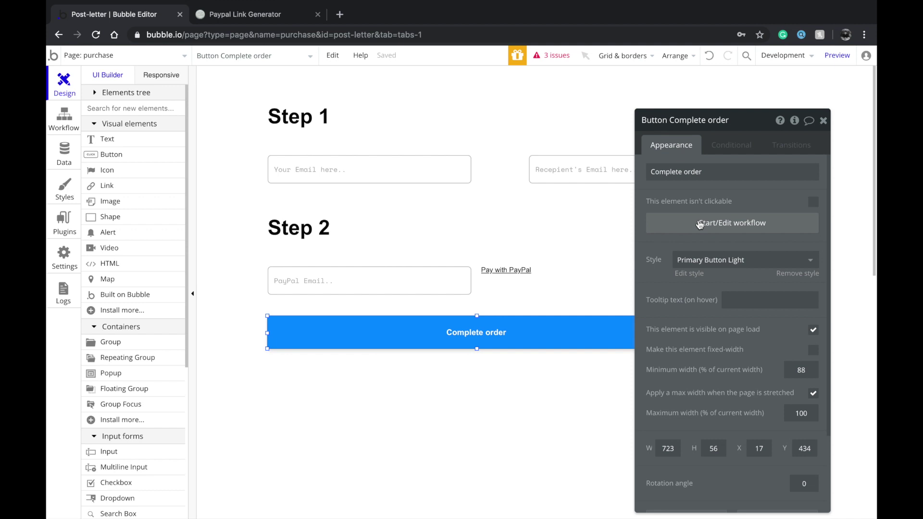
In the Complete order workflow, add Recepient's, Sender's and PayPal's email fields to change
left_click(699, 224)
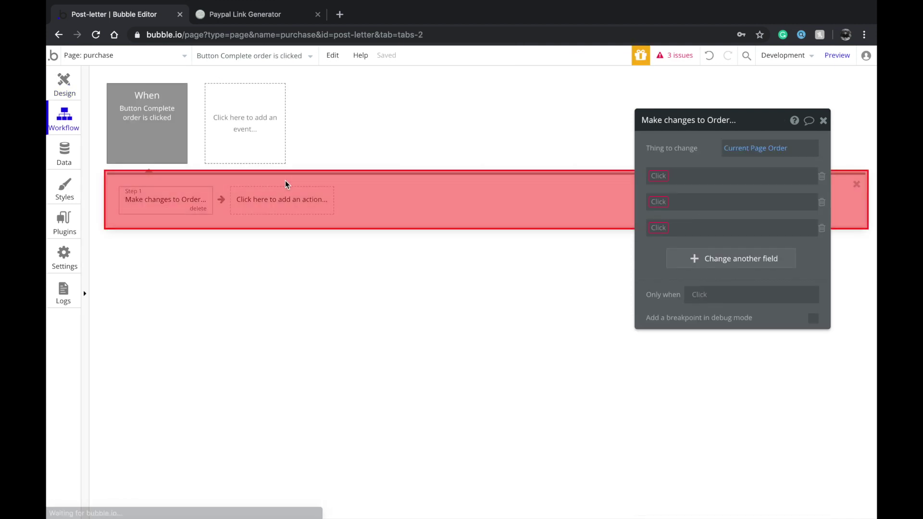
left_click(659, 176)
left_click(670, 264)
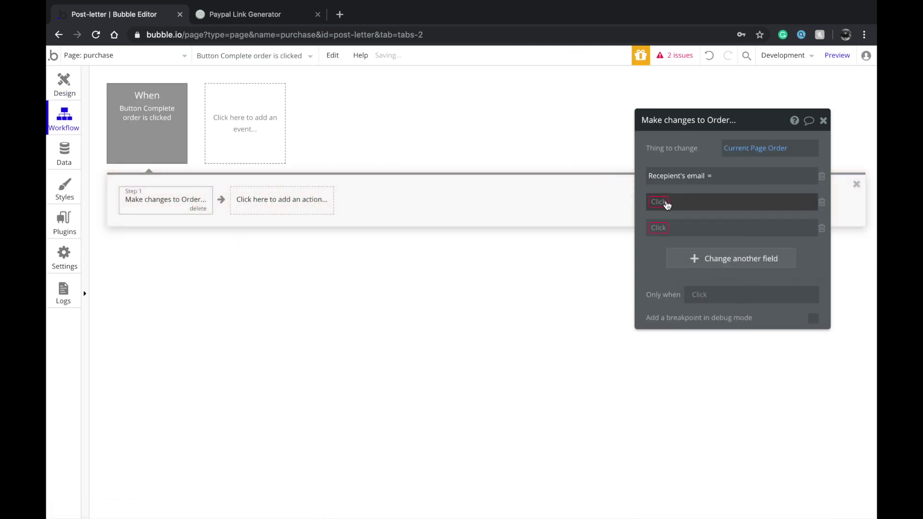
left_click(666, 205)
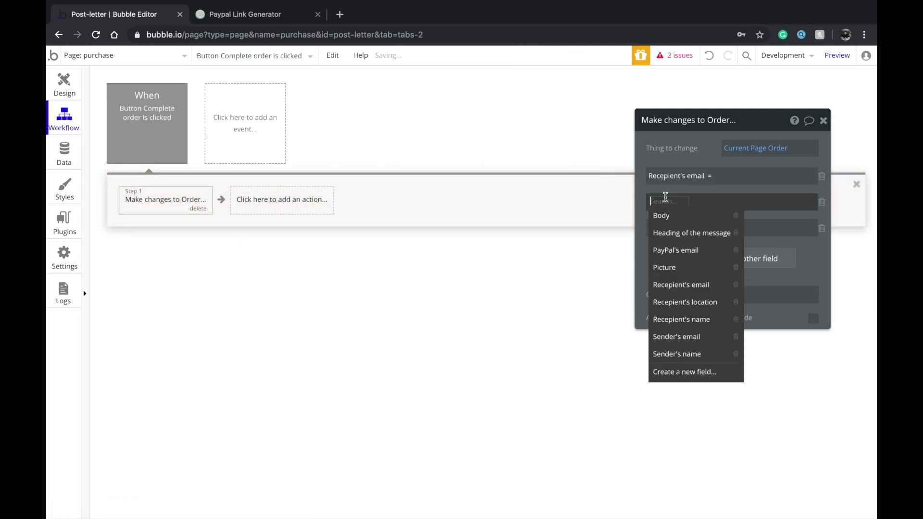
left_click(665, 338)
left_click(656, 228)
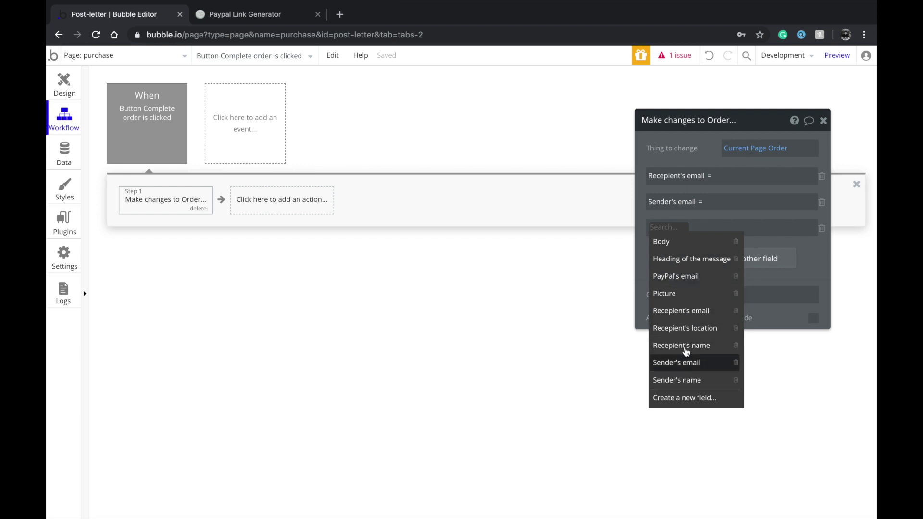
left_click(690, 276)
Set each email field to its matching input's value: recipient, sender (Your Email here..), and PayPal Email
left_click(738, 175)
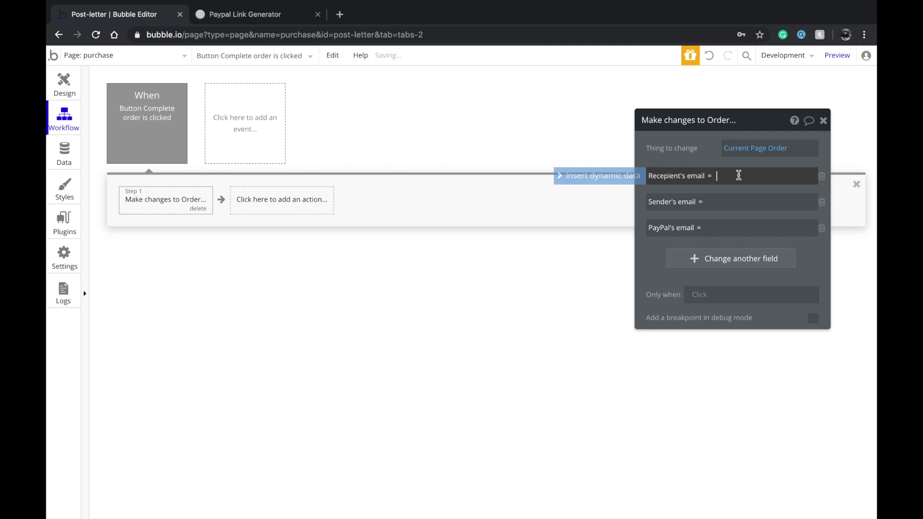
left_click(619, 179)
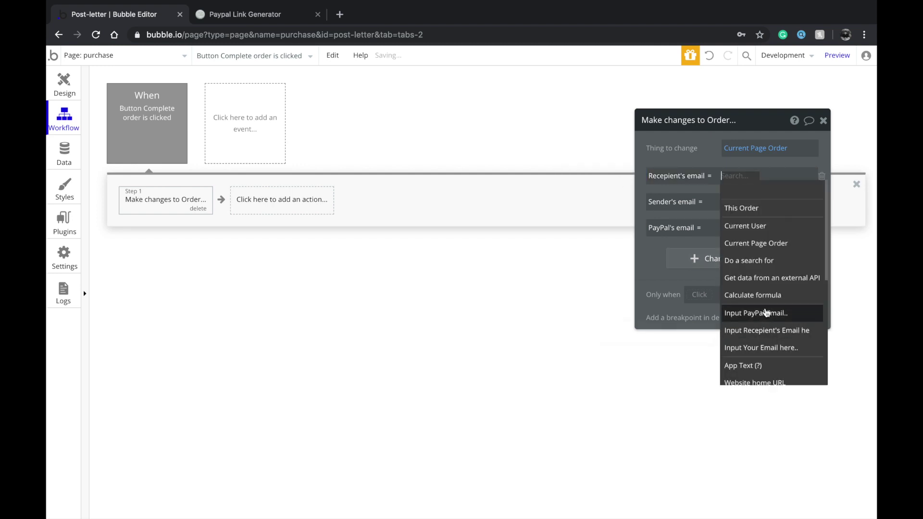
left_click(766, 330)
left_click(716, 201)
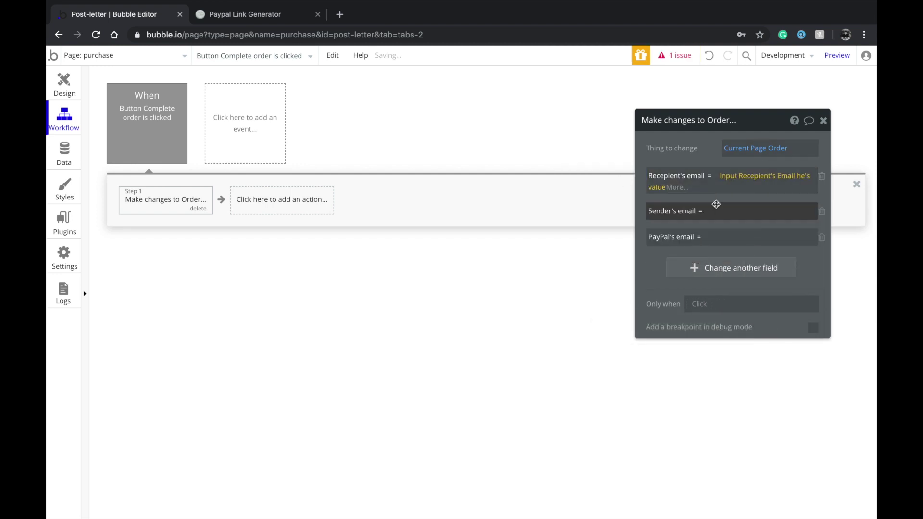
left_click(717, 210)
left_click(618, 212)
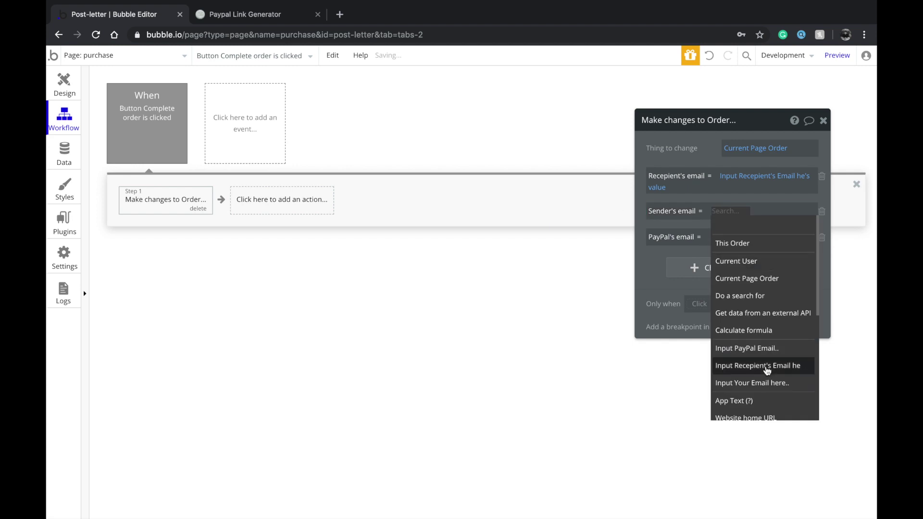
left_click(754, 382)
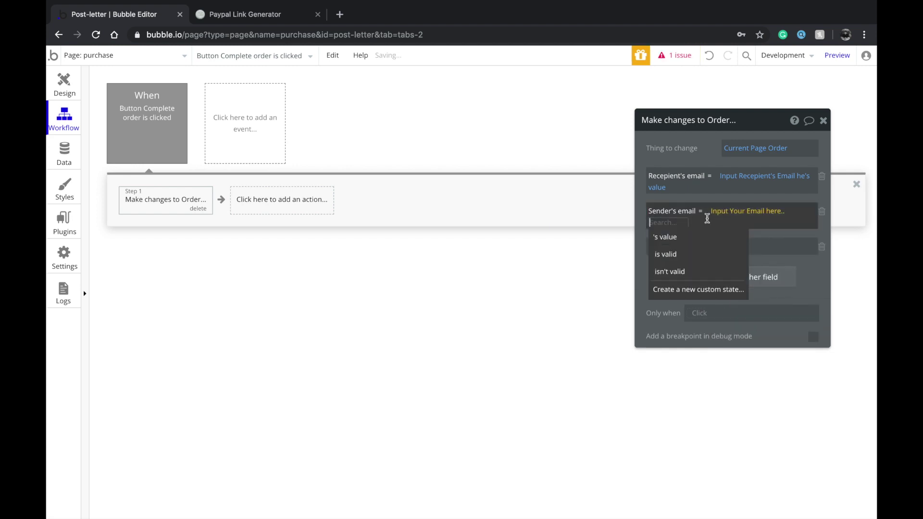
left_click(692, 238)
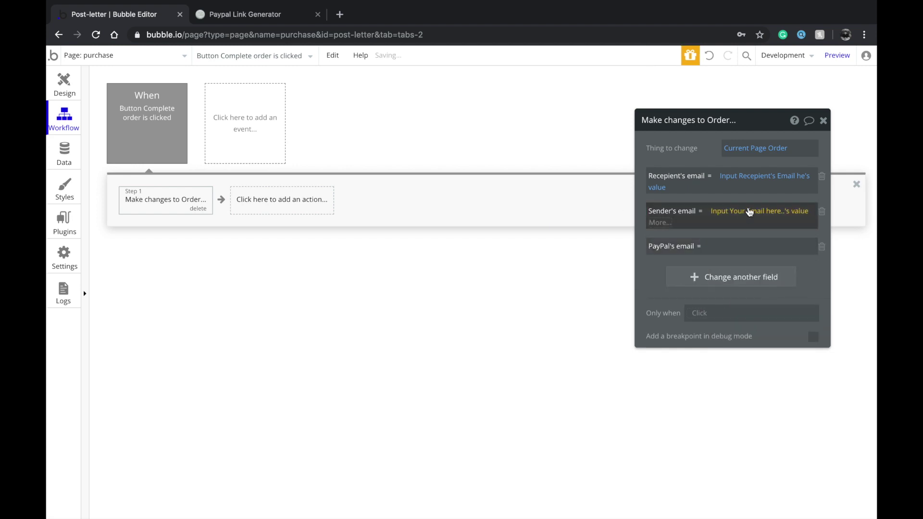
left_click(747, 243)
left_click(636, 239)
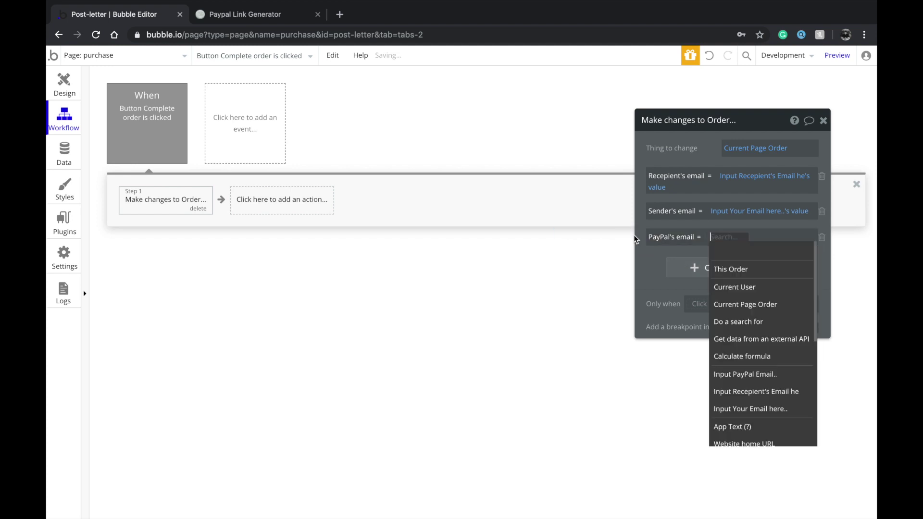
left_click(749, 380)
left_click(779, 250)
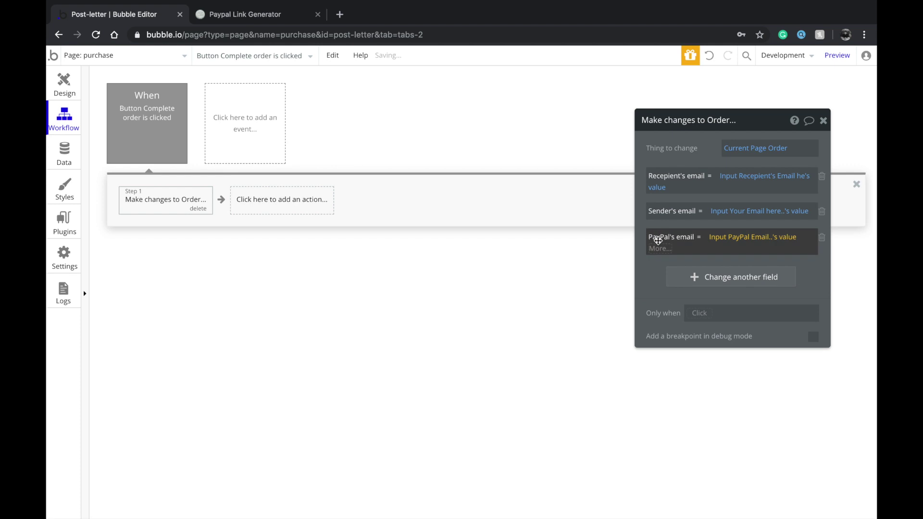
Add a Reset inputs step to the workflow and return to the page design
left_click(278, 200)
mouse_move(289, 246)
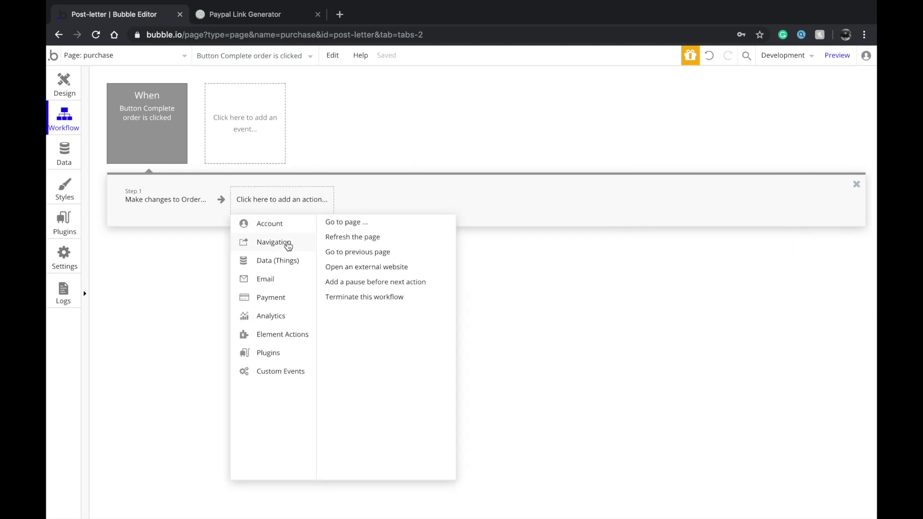
mouse_move(292, 264)
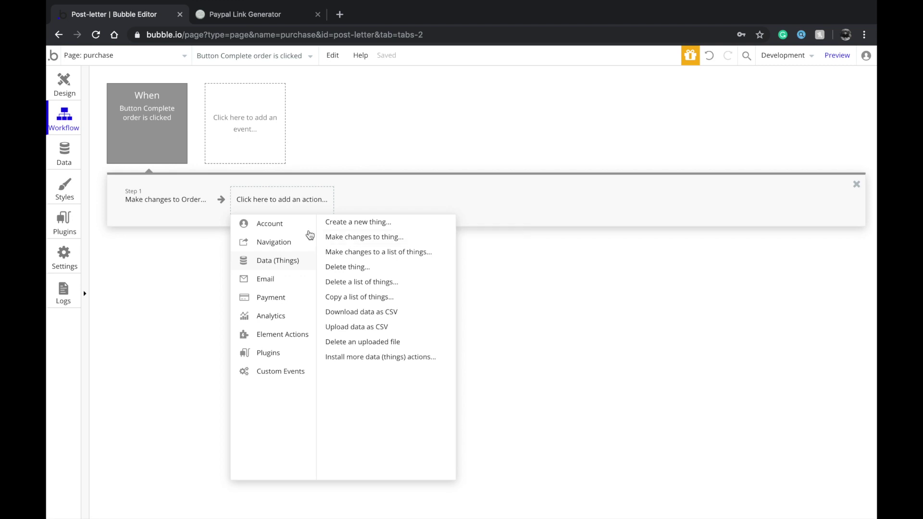
mouse_move(298, 336)
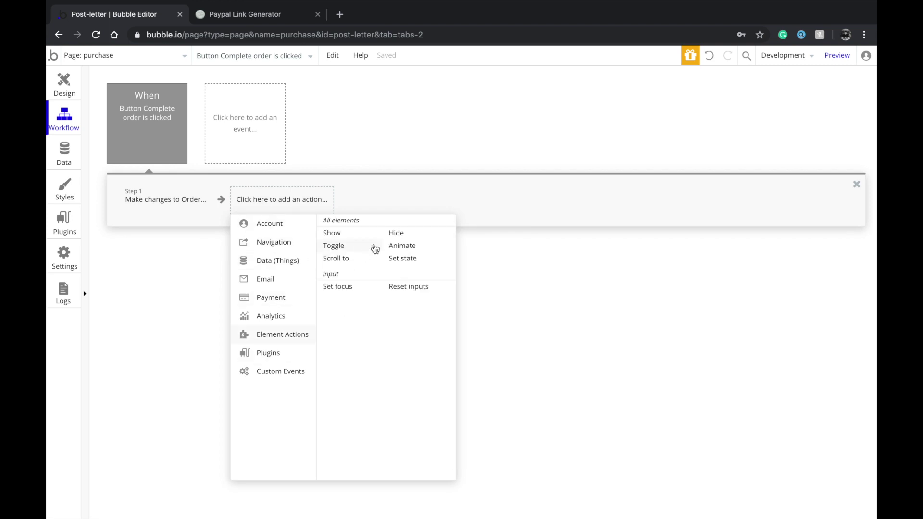
left_click(407, 286)
left_click(381, 195)
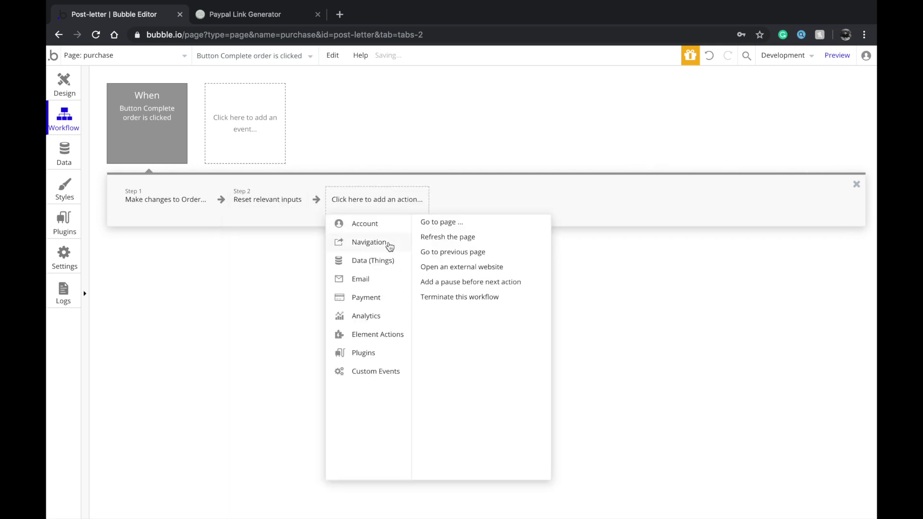
left_click(223, 258)
left_click(64, 84)
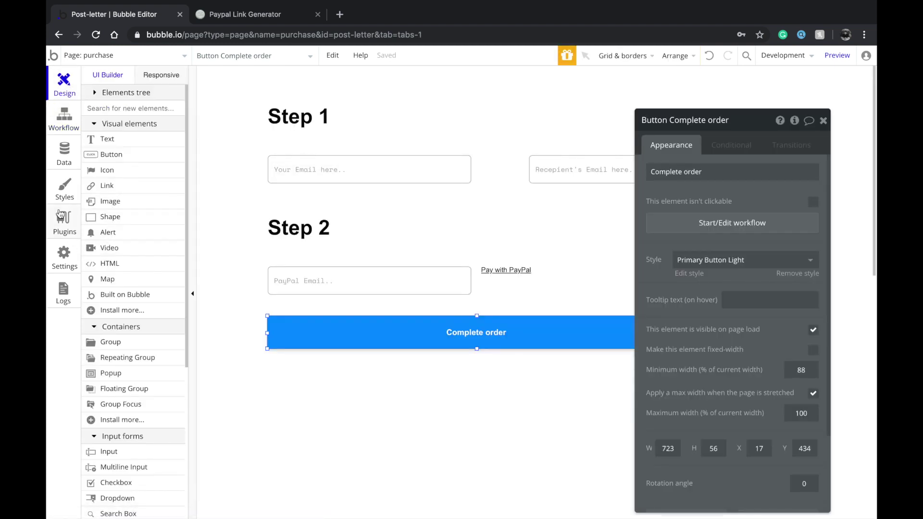
Draw a popup and place a text element reading 'Order Placed!' inside it
left_click(149, 379)
mouse_move(336, 156)
left_mouse_down()
mouse_move(453, 293)
mouse_move(646, 341)
left_mouse_up()
left_click(114, 143)
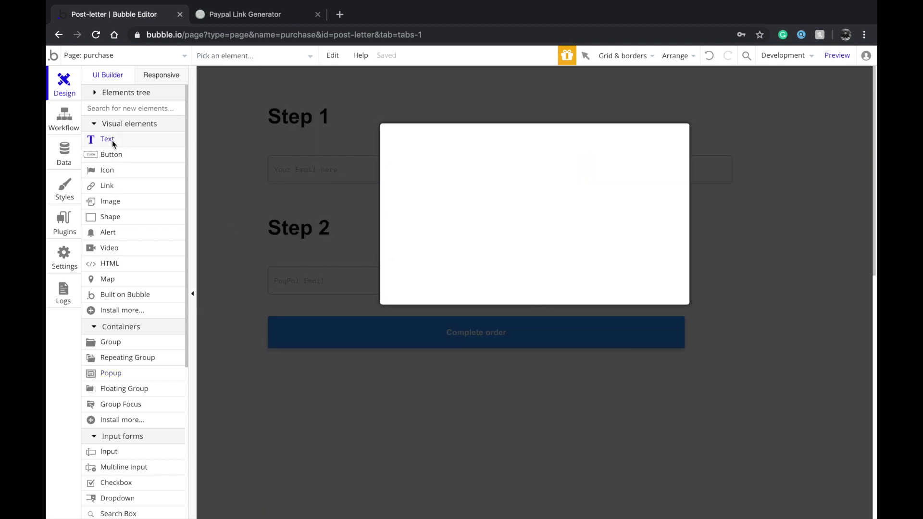
mouse_move(449, 168)
left_mouse_down()
mouse_move(571, 214)
mouse_move(649, 203)
left_mouse_up()
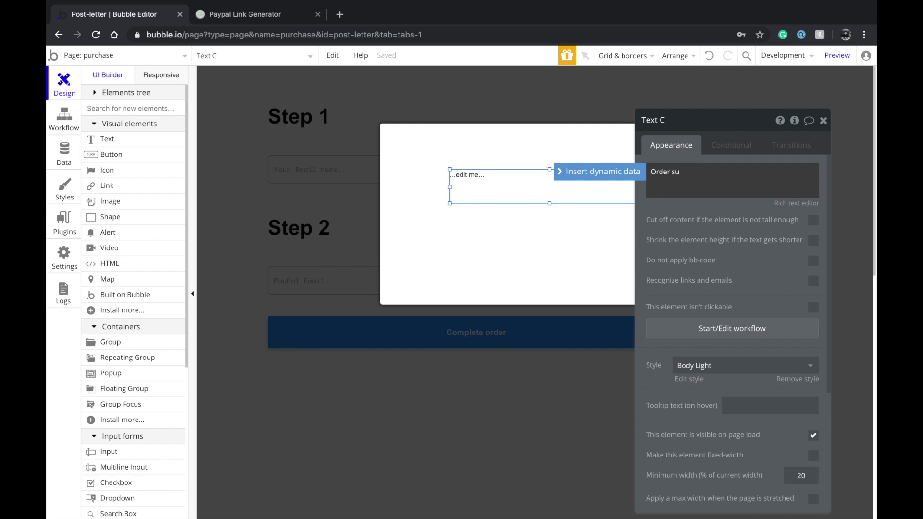
type("Order Places!")
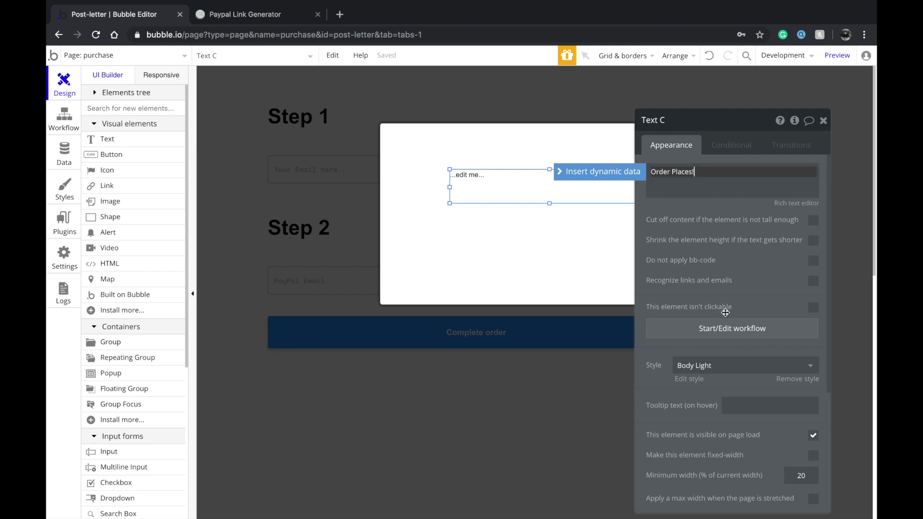
key("BackSpace")
key("BackSpace")
type("d!")
Style the text Heading 3 Light Centered, center it near the popup top, and draw a button below it
left_click(722, 375)
scroll(715, 462, "down", 3)
left_click(716, 469)
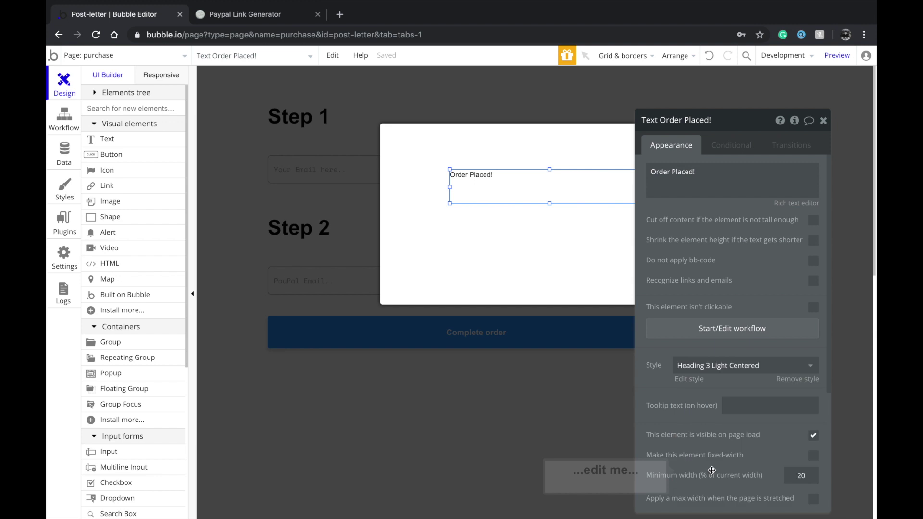
left_click_drag(567, 192, 564, 158)
right_click(564, 158)
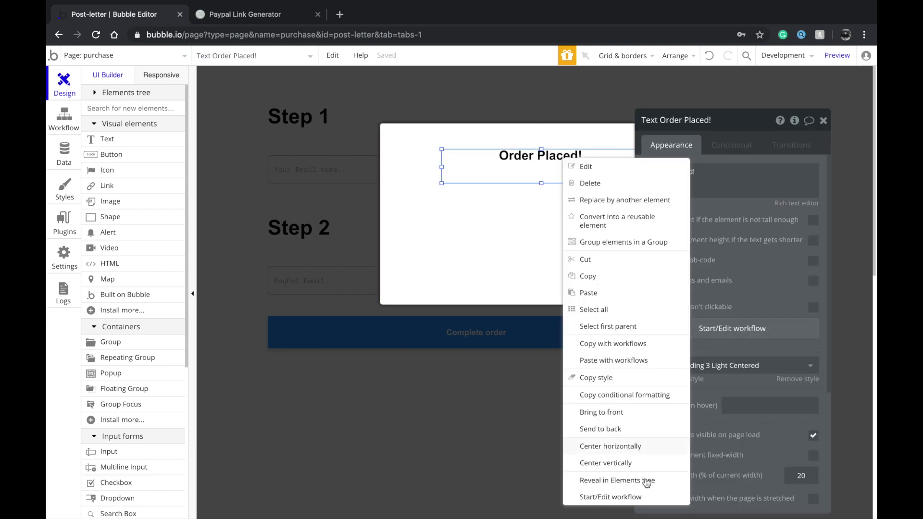
left_click(633, 447)
left_click(105, 158)
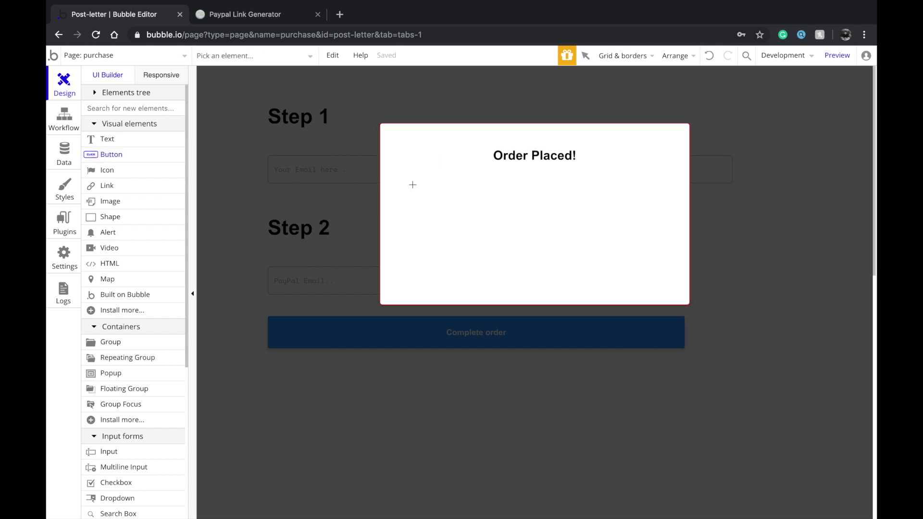
mouse_move(490, 208)
left_mouse_down()
mouse_move(572, 245)
mouse_move(619, 247)
mouse_move(546, 232)
left_mouse_up()
Label the button Close, shorten Popup A, and center the Close button horizontally
type("Close")
left_click_drag(522, 229, 531, 235)
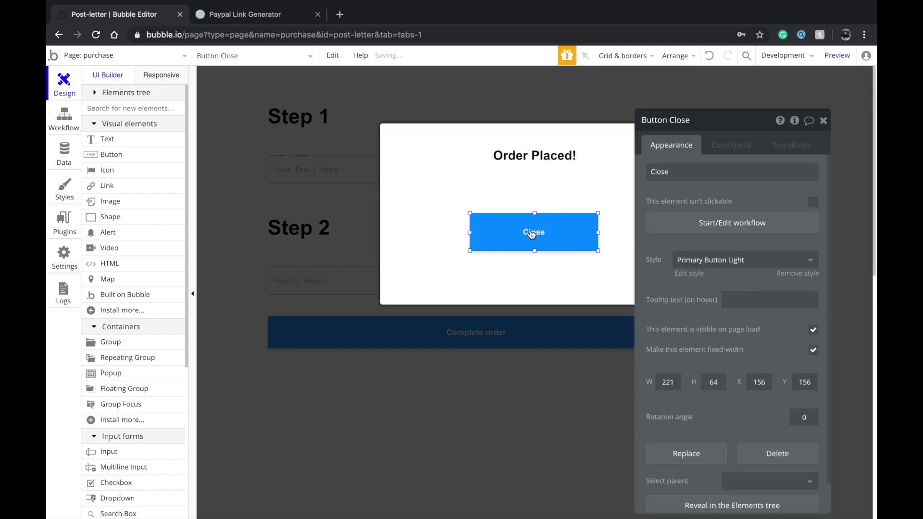
right_click(531, 234)
left_click(586, 450)
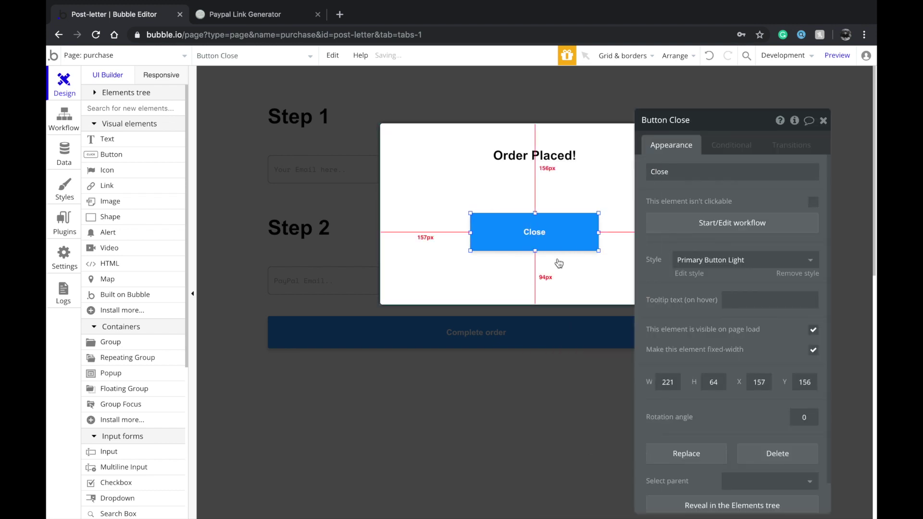
left_click(543, 300)
left_click_drag(535, 305, 535, 266)
left_click_drag(553, 222, 555, 204)
double_click(555, 204)
right_click(555, 205)
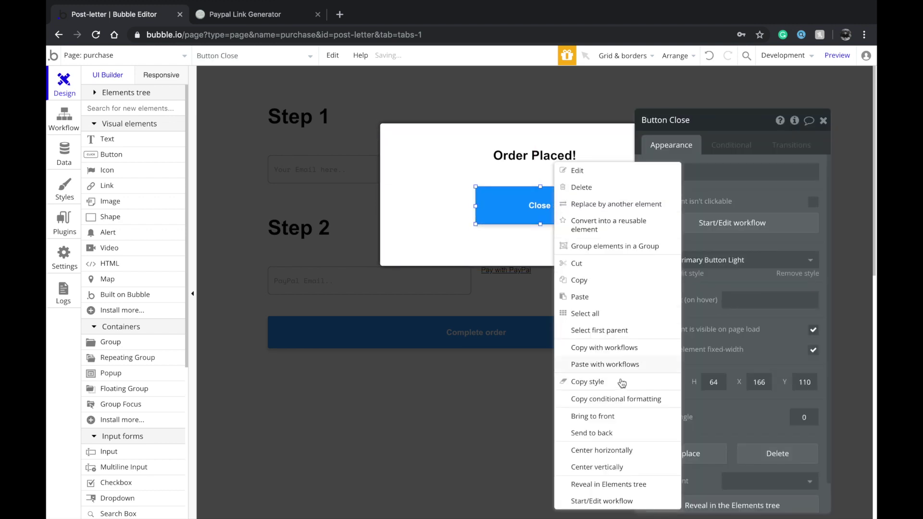
left_click(619, 448)
Give the Close button a click workflow that hides Popup A, then return to the design
left_click(684, 224)
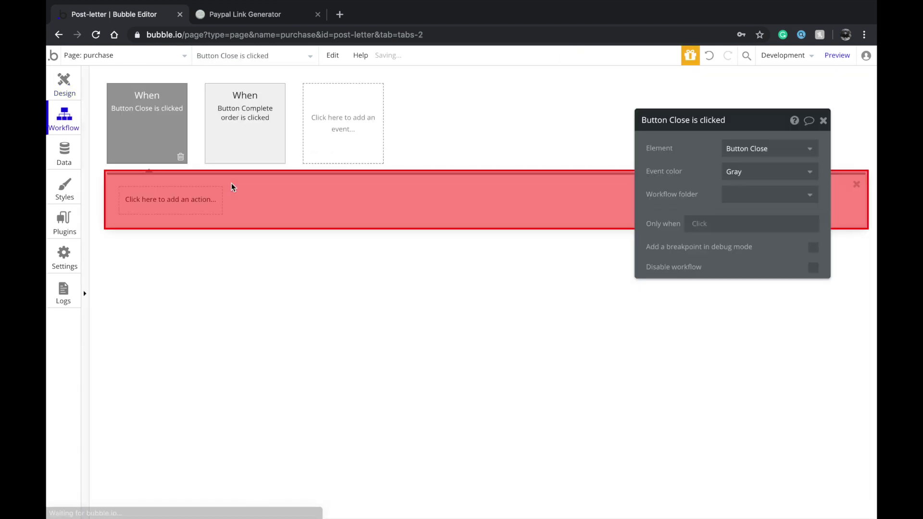
left_click(233, 189)
mouse_move(183, 334)
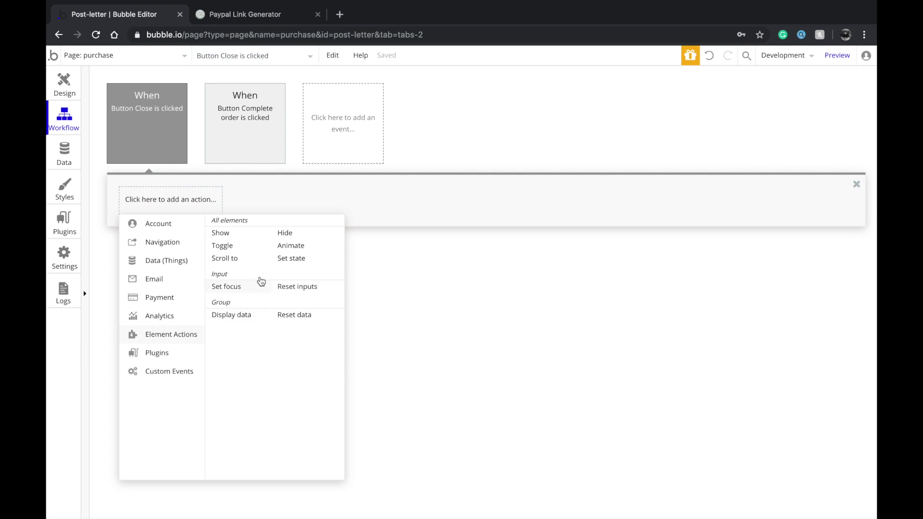
left_click(301, 235)
left_click(768, 148)
left_click(735, 164)
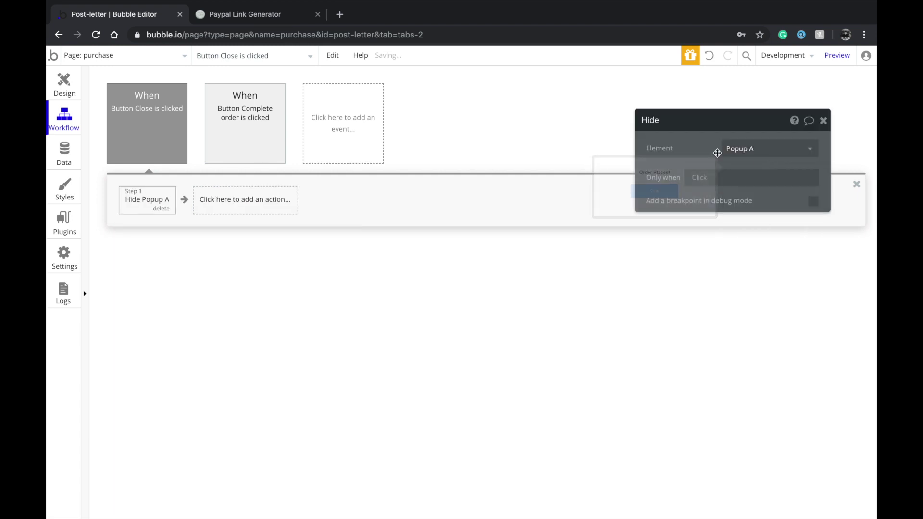
left_click(64, 85)
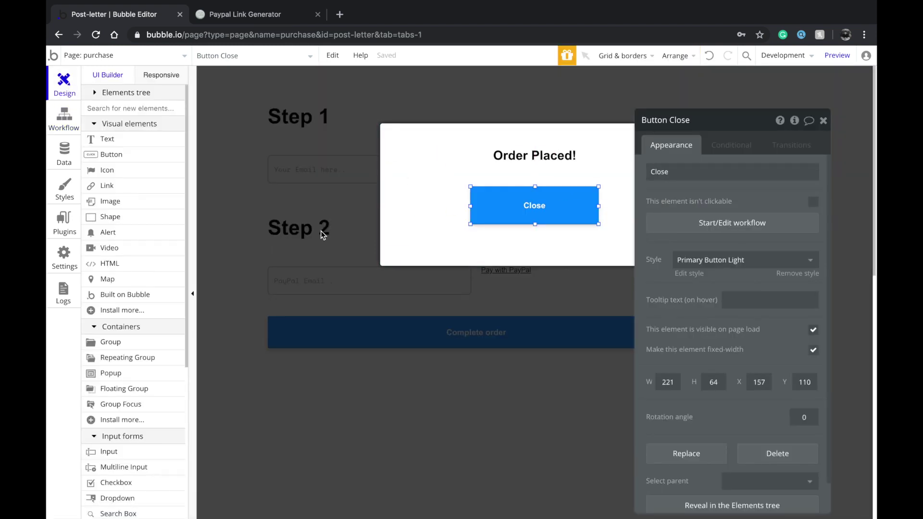
left_click(321, 230)
left_click(432, 333)
Add a Step 3 to the Complete order workflow that shows Popup A
left_click(685, 223)
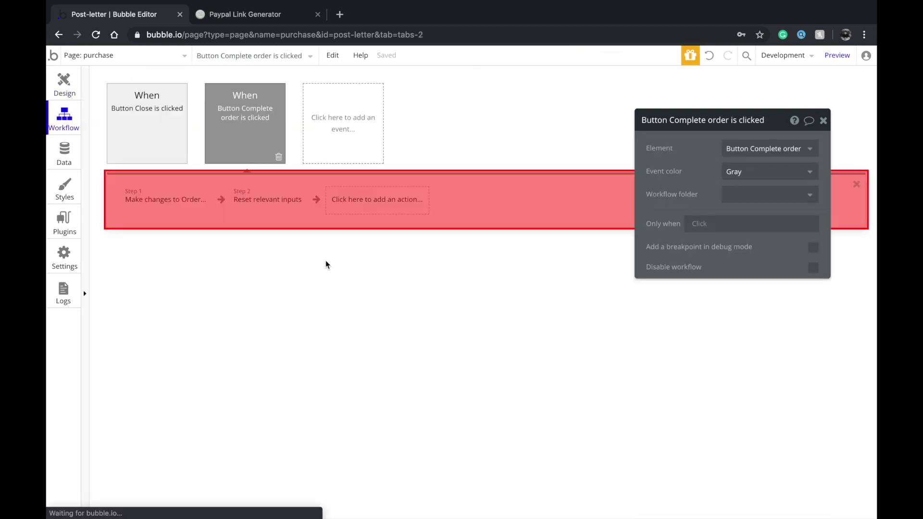
left_click(362, 200)
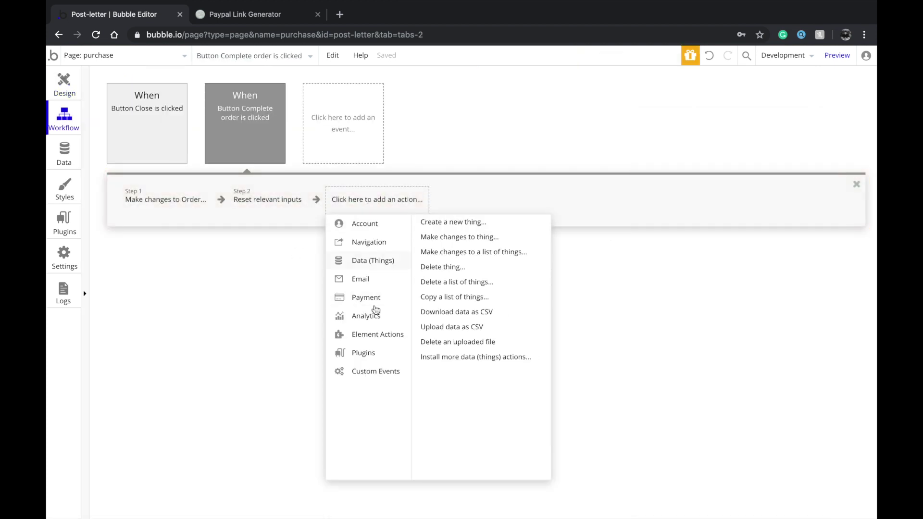
left_click(389, 338)
left_click(464, 236)
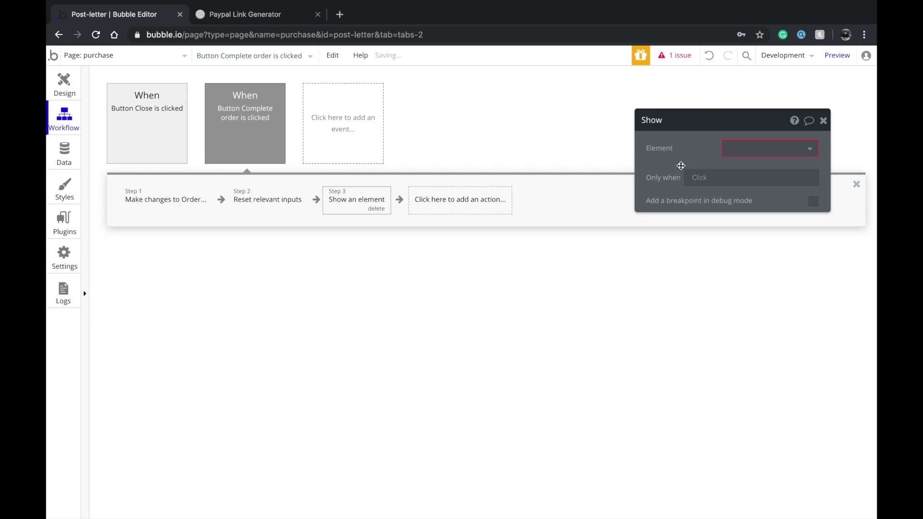
left_click(748, 148)
left_click(744, 165)
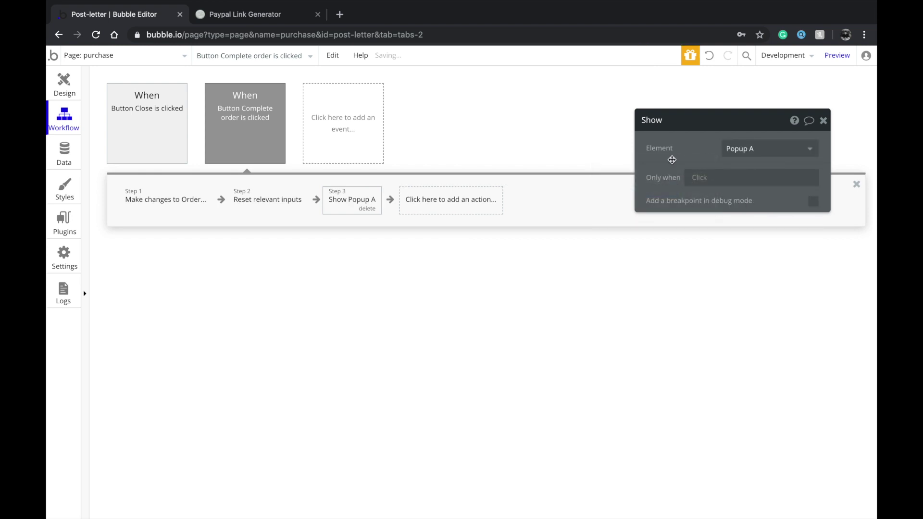
left_click(704, 178)
left_click(615, 167)
left_click(64, 82)
Check the sender, PayPal and recipient email inputs' settings and the Complete order button
left_click(350, 330)
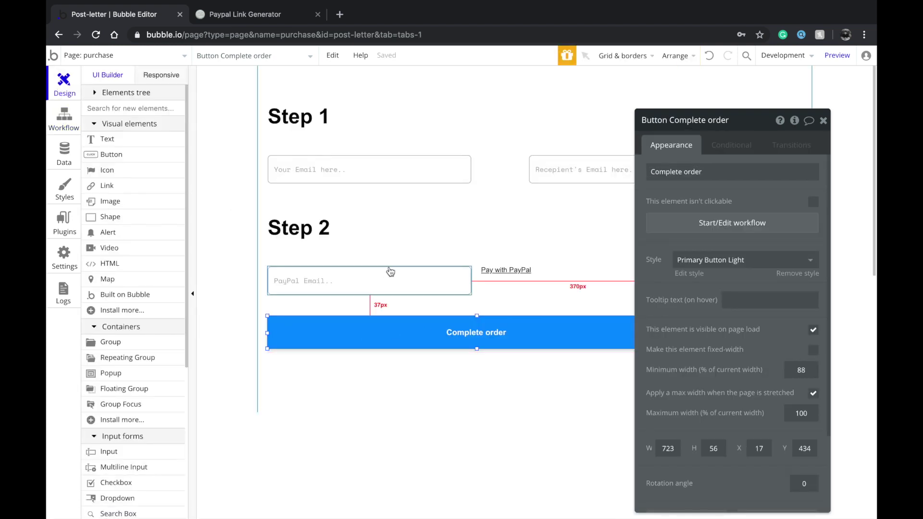
left_click(401, 180)
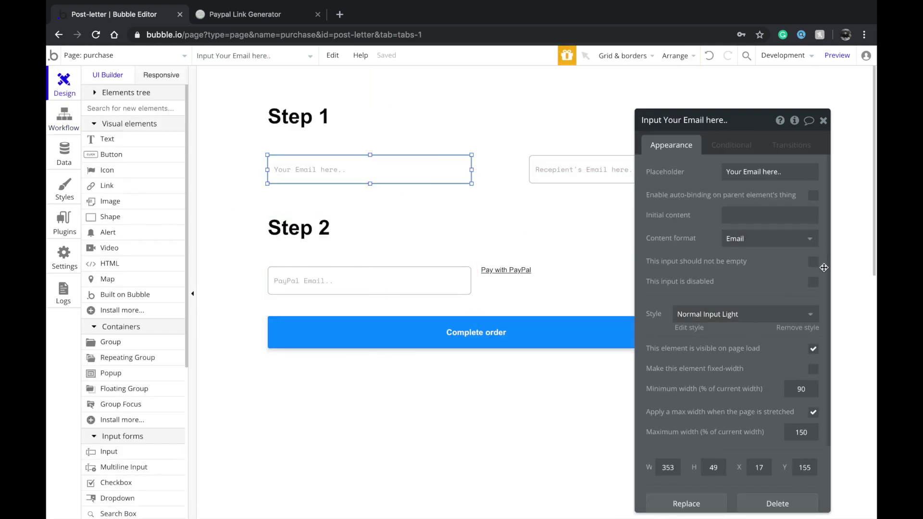
left_click(405, 276)
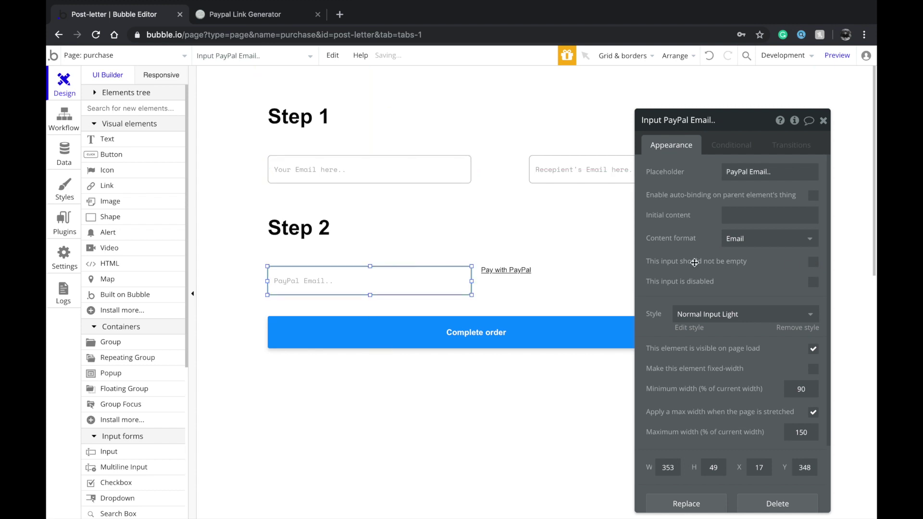
left_click(619, 173)
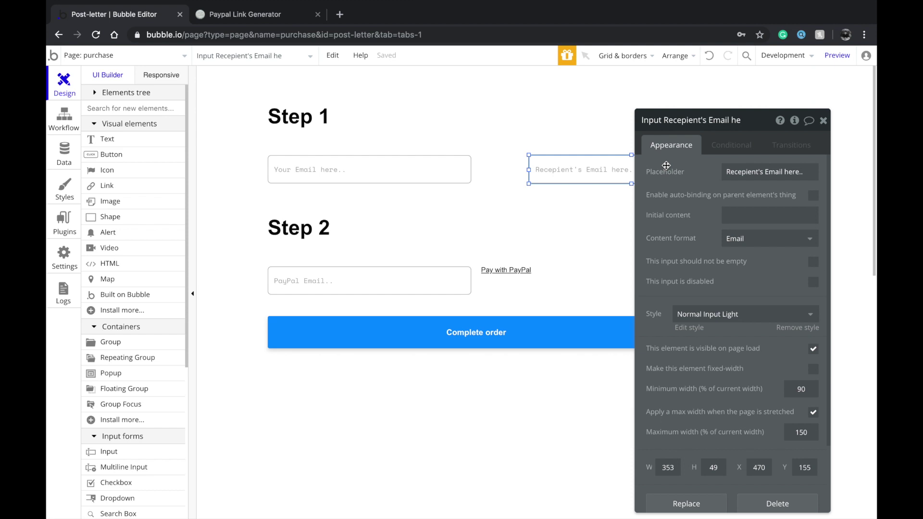
scroll(659, 256, "down", 1)
left_click(583, 309)
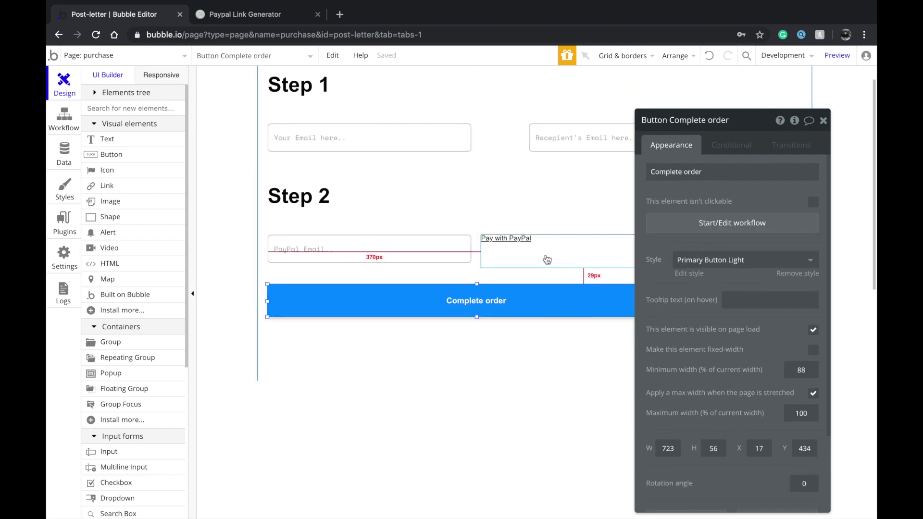
scroll(534, 262, "up", 1)
left_click(115, 56)
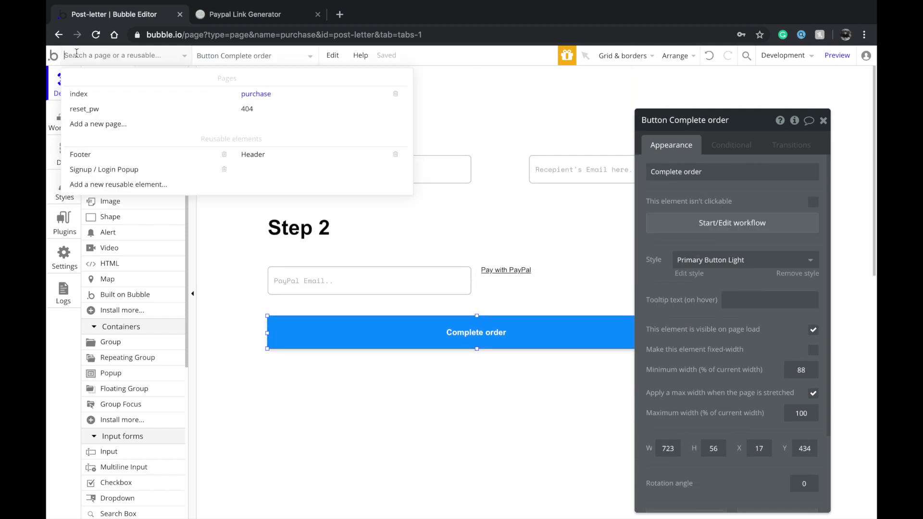
On the index page, review each form input and make the Sender's location box required
left_click(109, 94)
left_click(300, 217)
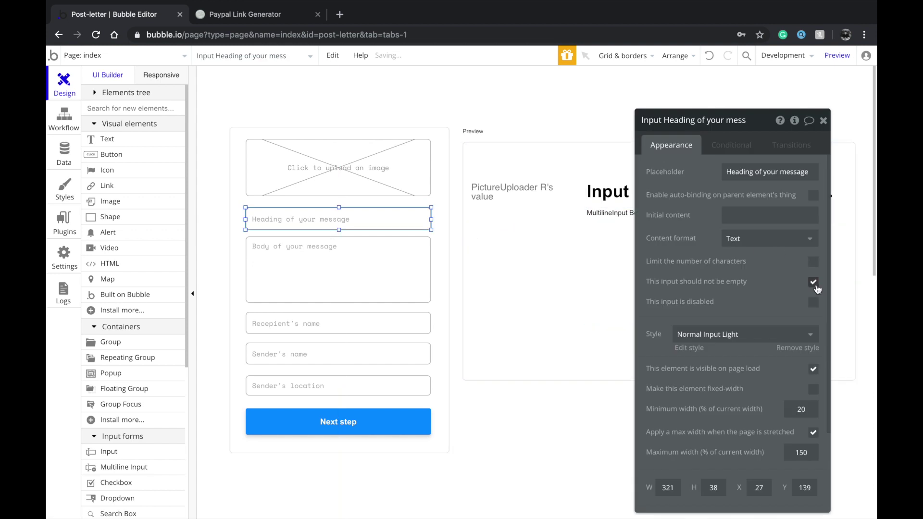
left_click(367, 286)
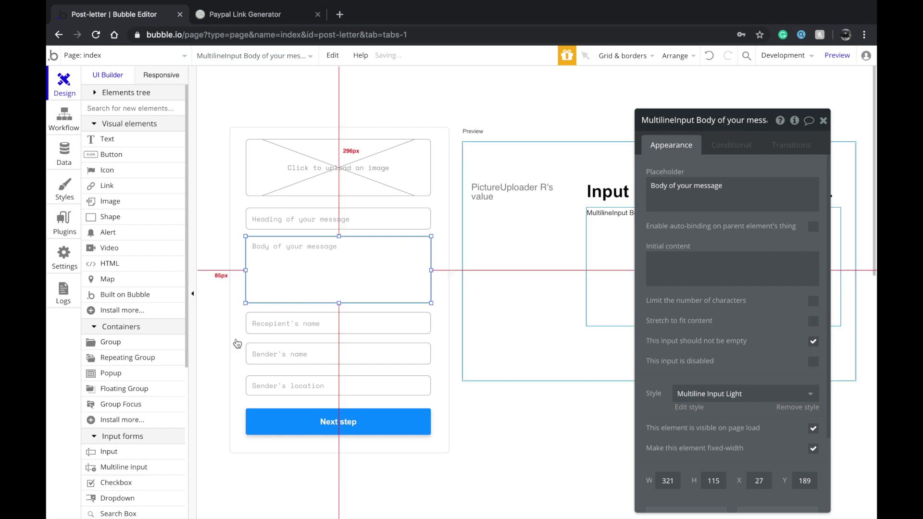
left_click(337, 321)
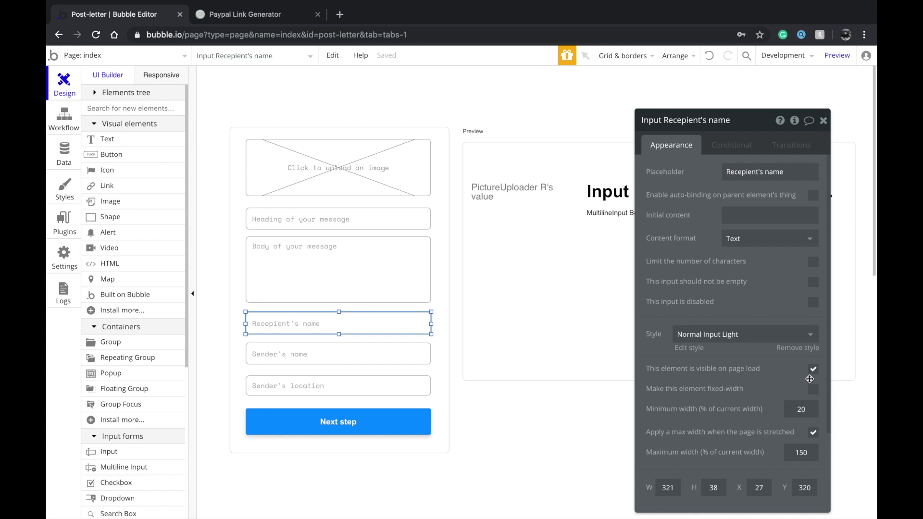
left_click(342, 354)
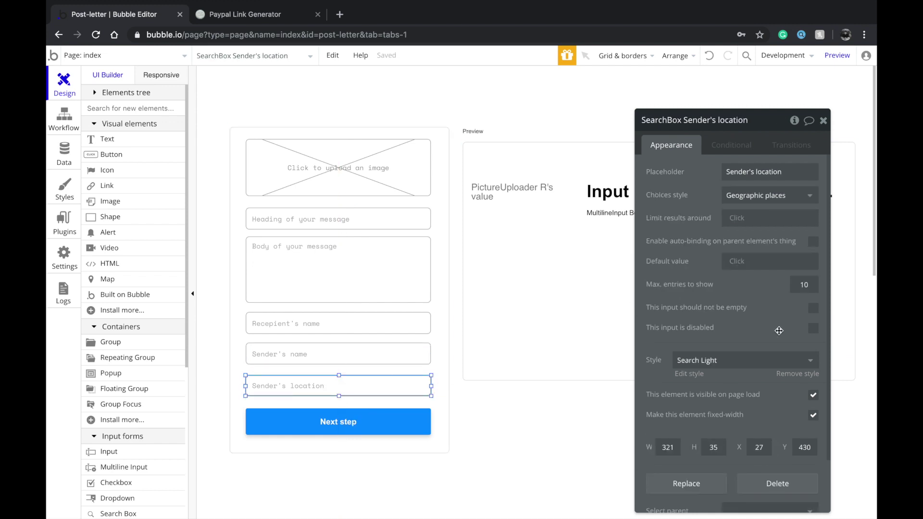
left_click(813, 308)
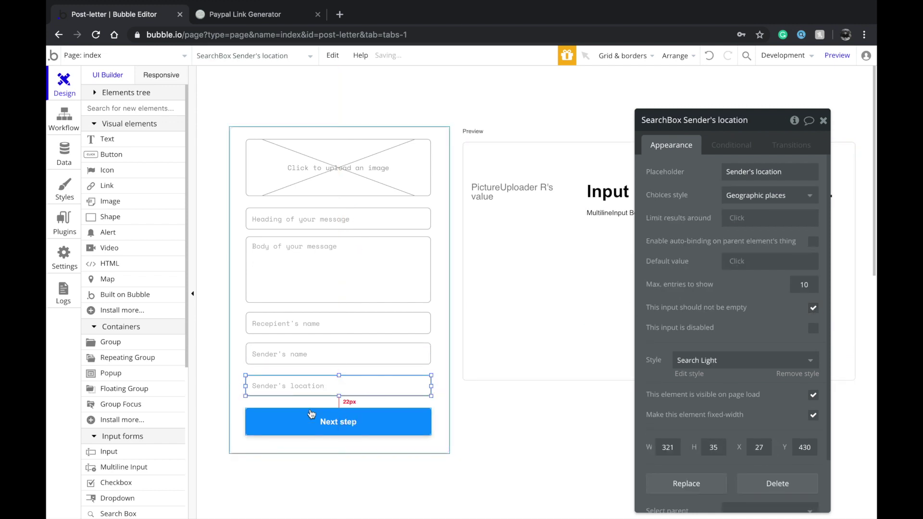
left_click(337, 421)
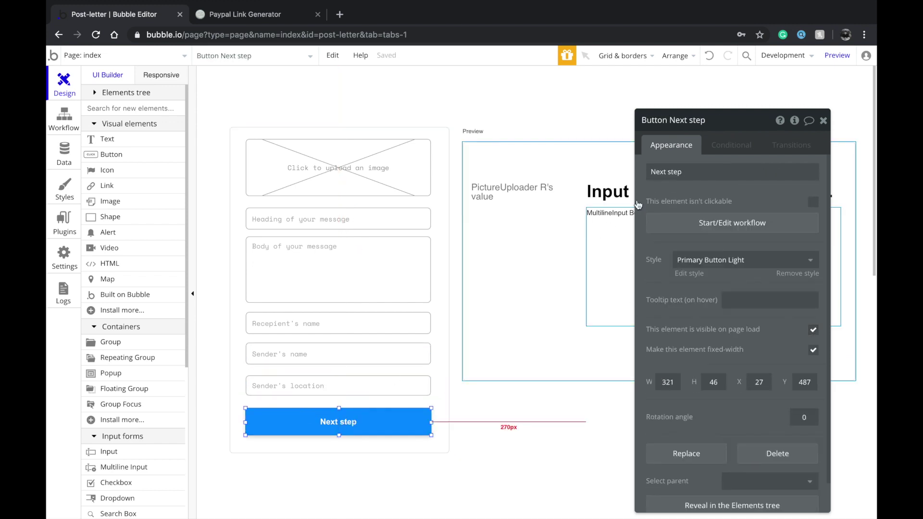
Recheck the Show Popup A step in the purchase page's Complete order workflow, then return to index
left_click(120, 57)
left_click(296, 94)
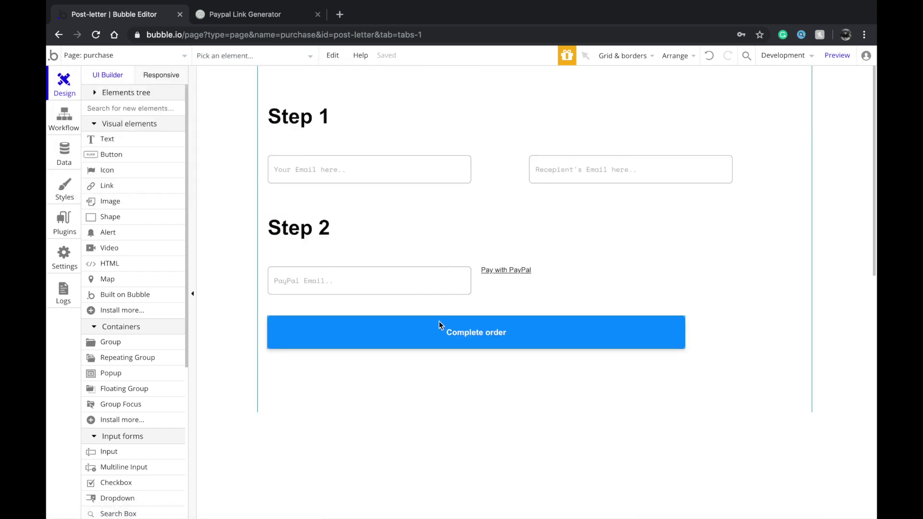
double_click(370, 324)
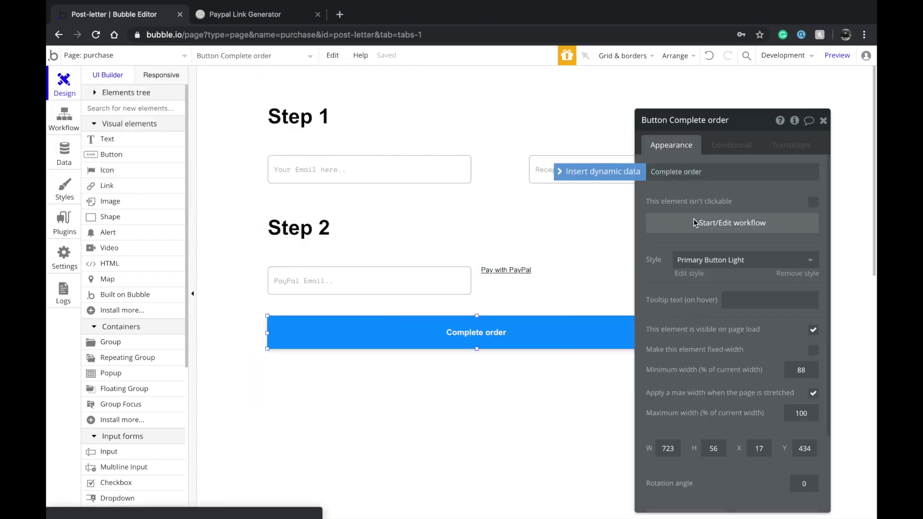
left_click(696, 223)
left_click(342, 201)
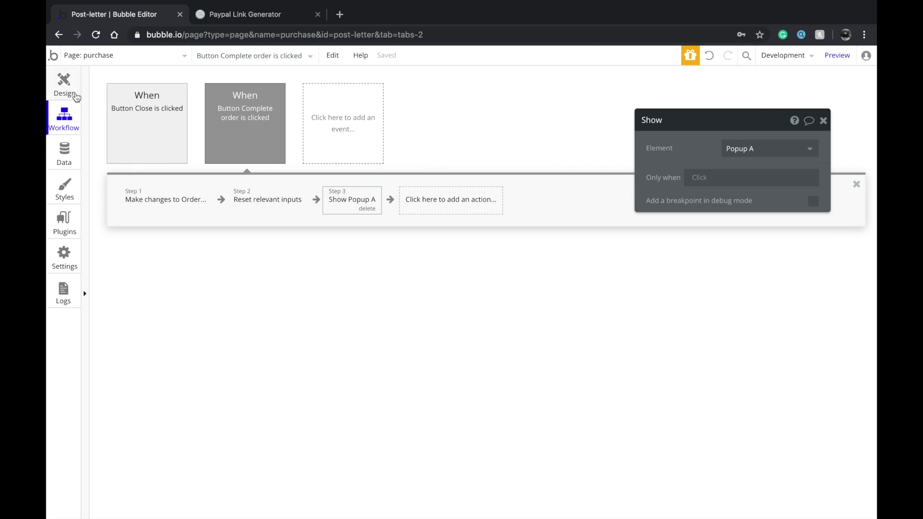
left_click(73, 94)
left_click(120, 55)
left_click(119, 96)
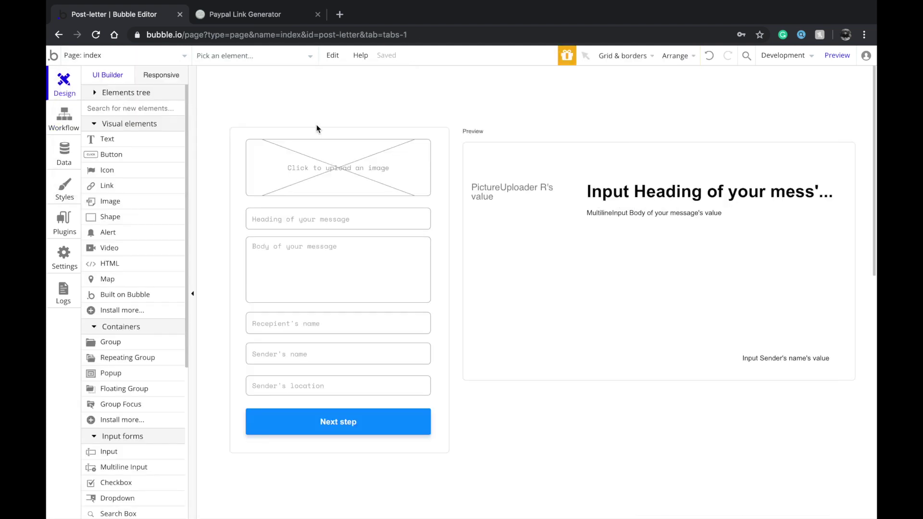
In the preview, enter heading 'Happy birthday' and a two-line birthday wish message body
left_click(836, 55)
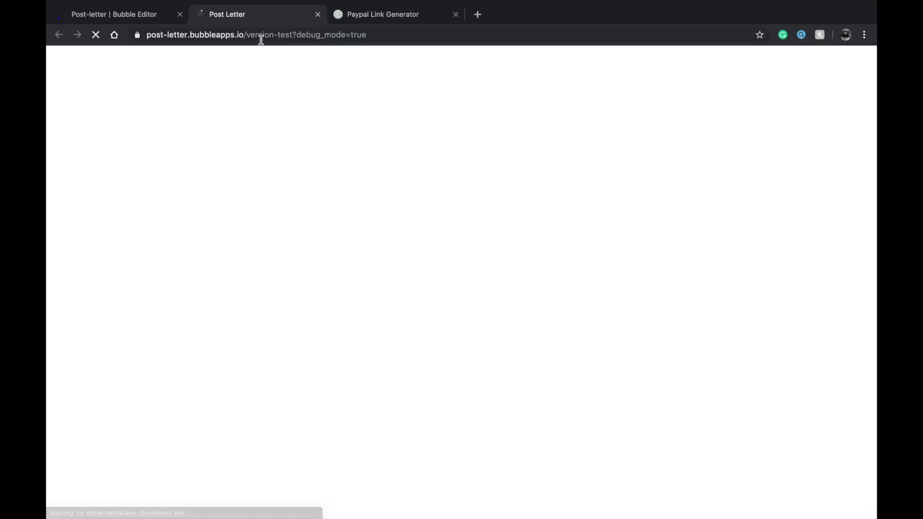
left_click(255, 198)
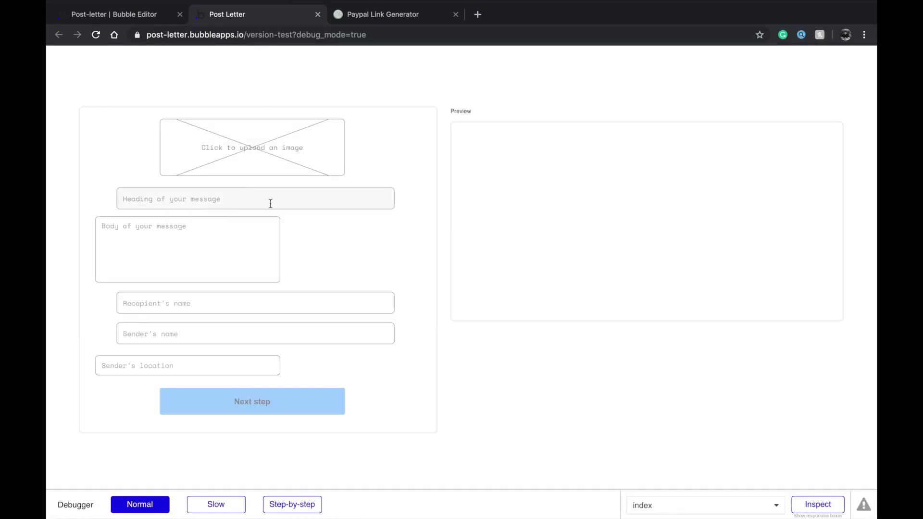
type("Happy birthday")
left_click(102, 226)
type("Hey")
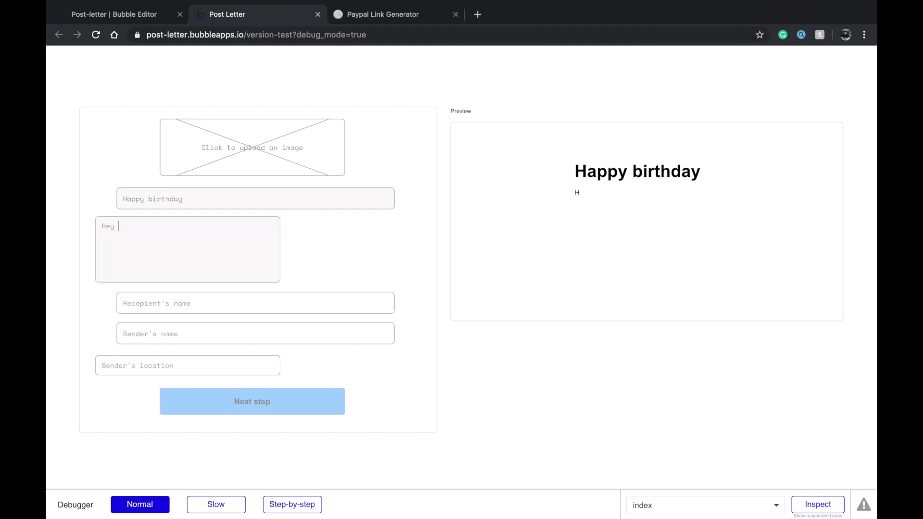
type(" Domink")
type("k!")
key("Return")
type("I wish you have yo")
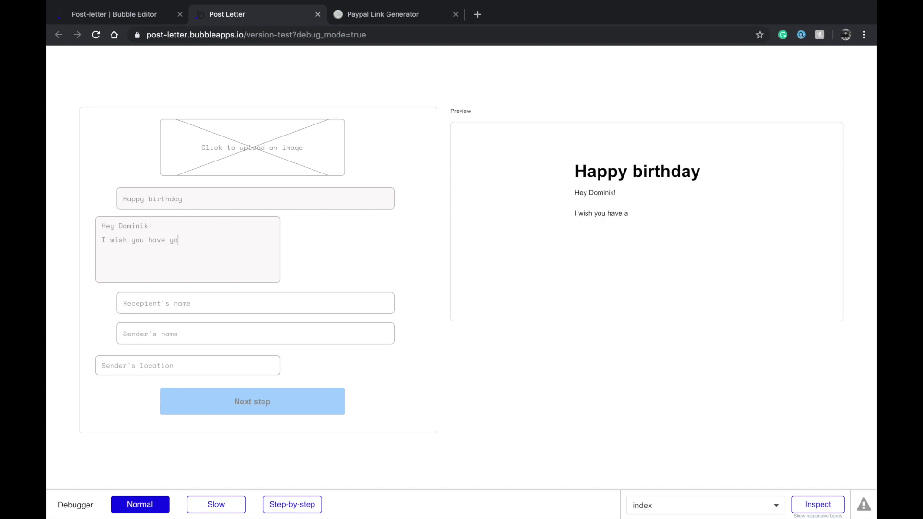
type("ur best birthday yet!")
Fill in the recipient's and sender's names, correcting a wrongly entered recipient name
key("Tab")
type("Haashir")
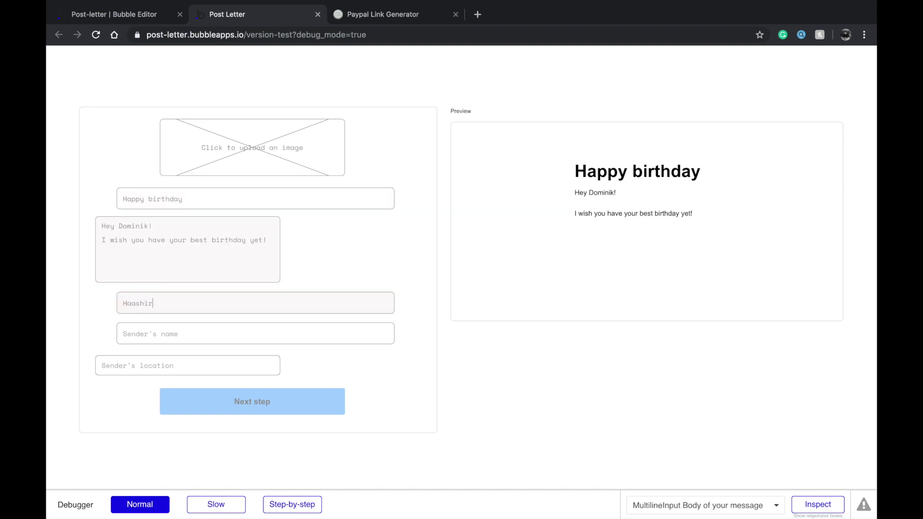
key("Tab")
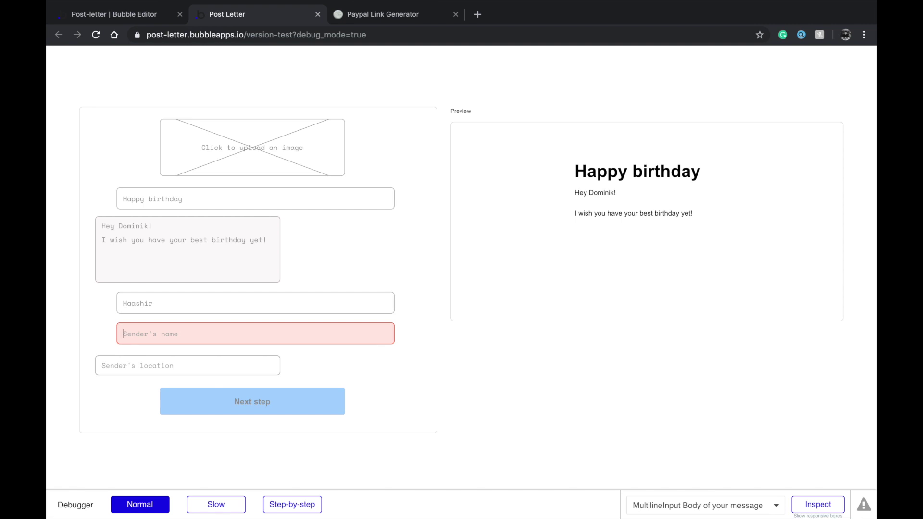
left_click(221, 307)
key("ctrl+a")
key("BackSpace")
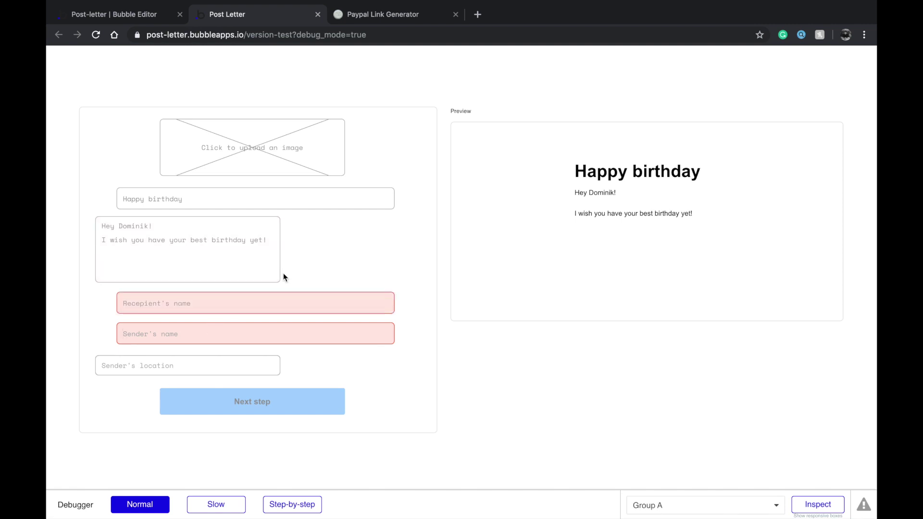
type("Dominik")
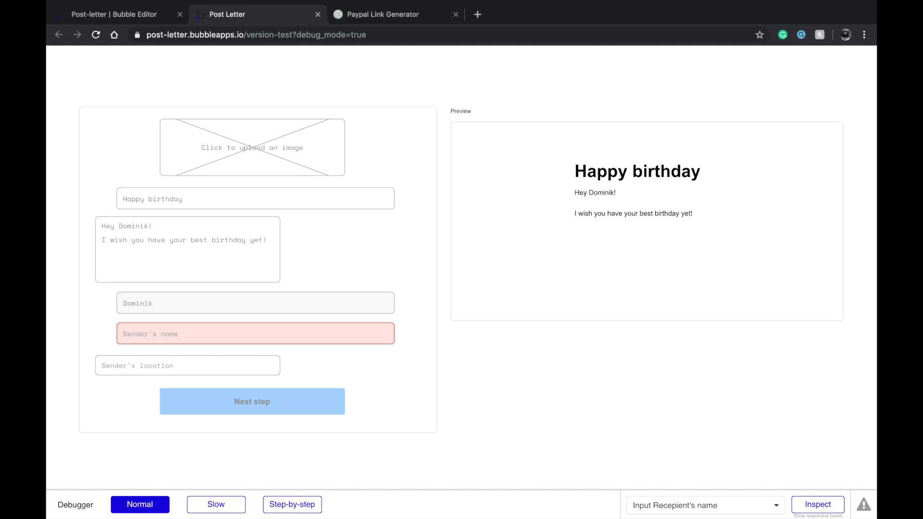
key("Tab")
type("Haashir")
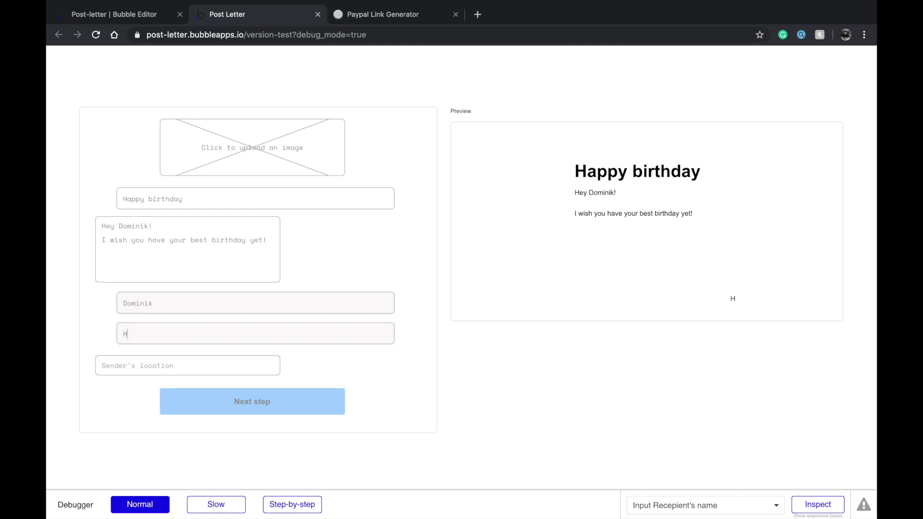
key("Tab")
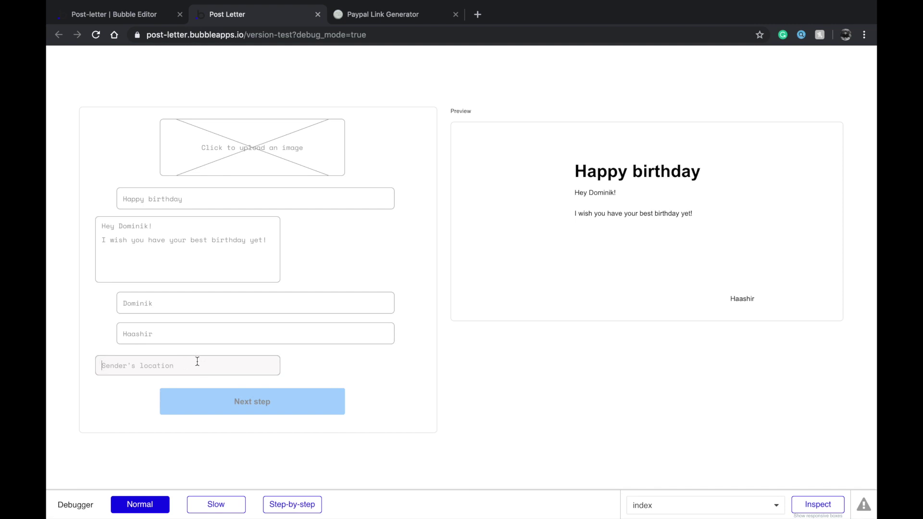
Search 'ostra cen' in Sender's location, pick the Edsbyn suggestion, and return to the editor
type("ostra ")
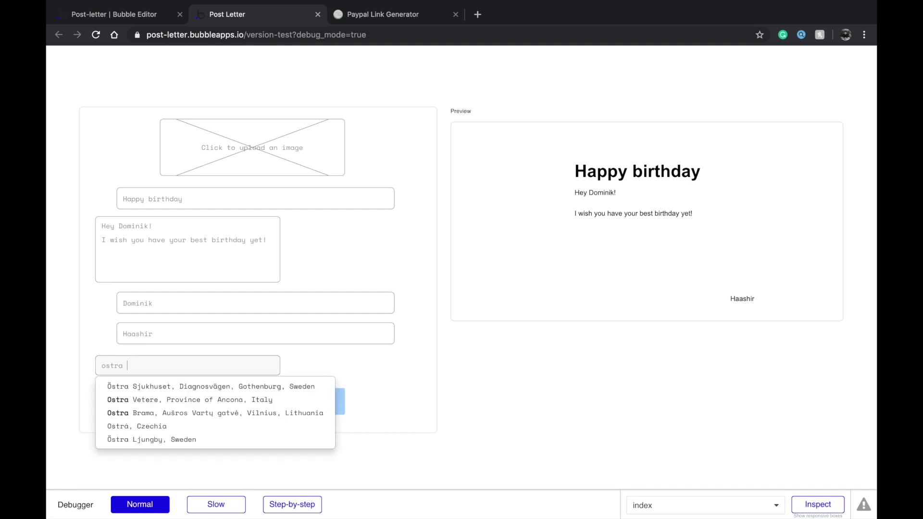
type("centr")
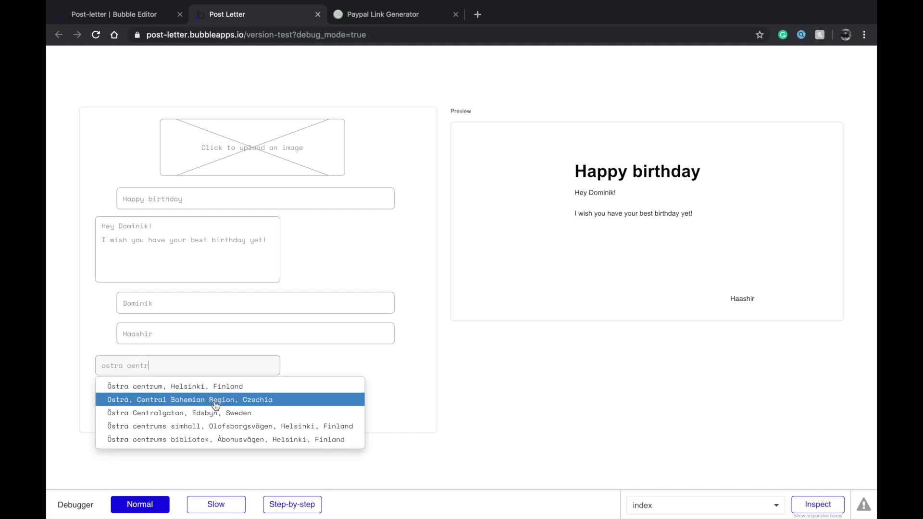
type("um")
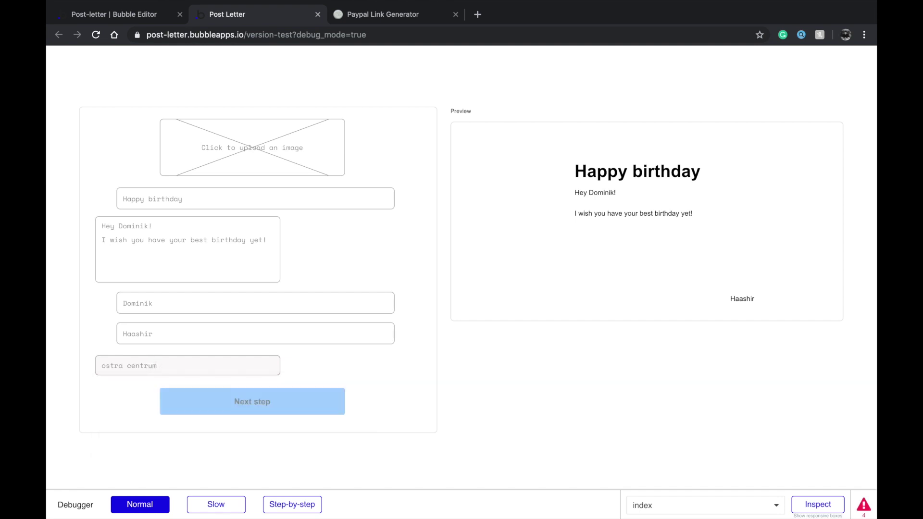
left_click(220, 410)
type("o")
type("2")
key("BackSpace")
key("BackSpace")
key("BackSpace")
key("BackSpace")
key("BackSpace")
type("ostra cen")
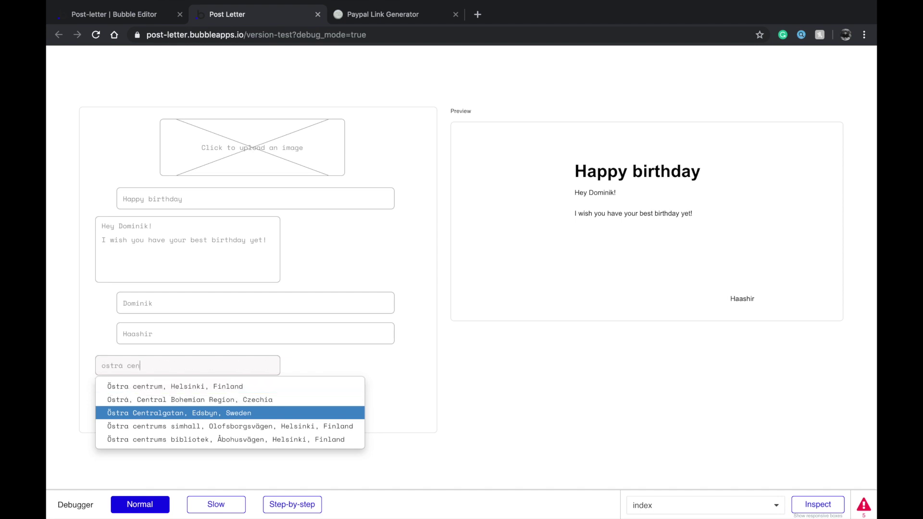
key("Down")
key("Down")
key("Down")
key("Down")
key("Up")
key("Up")
key("Down")
key("Return")
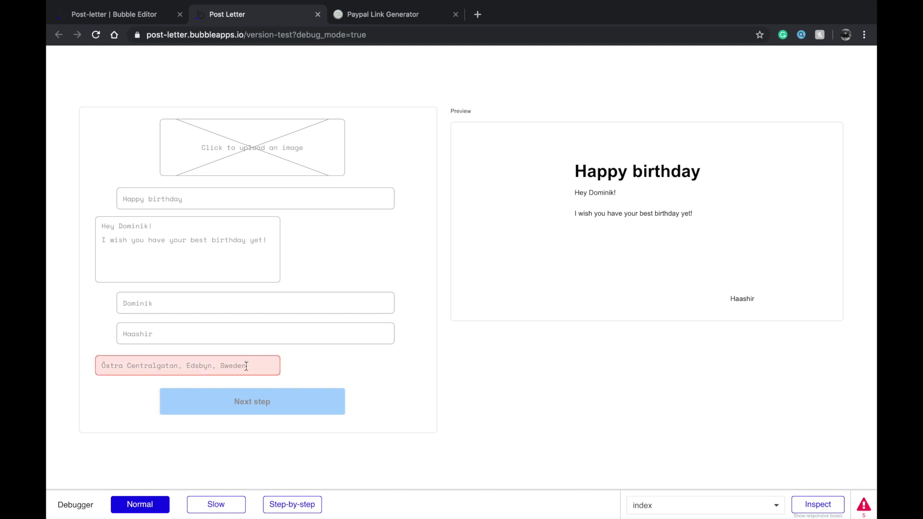
left_click(162, 7)
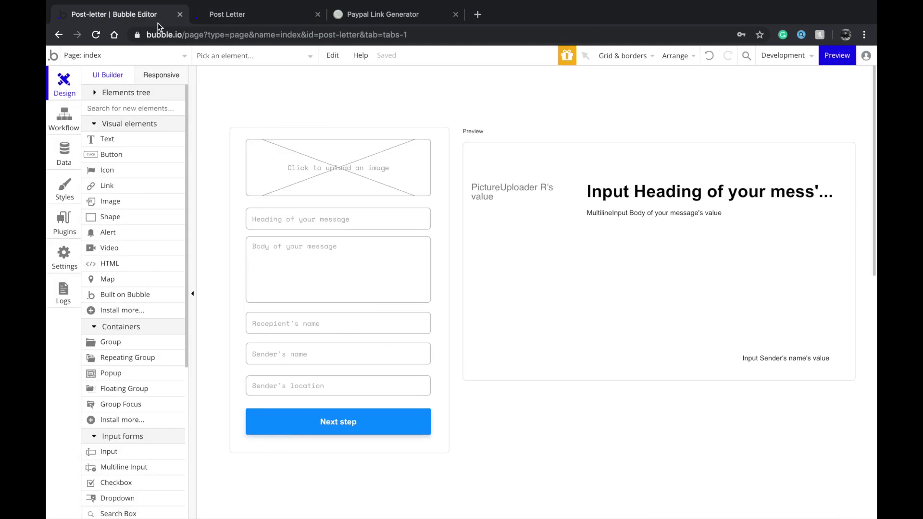
Untick 'This input should not be empty' on Sender's location and set max entries to 100
double_click(354, 388)
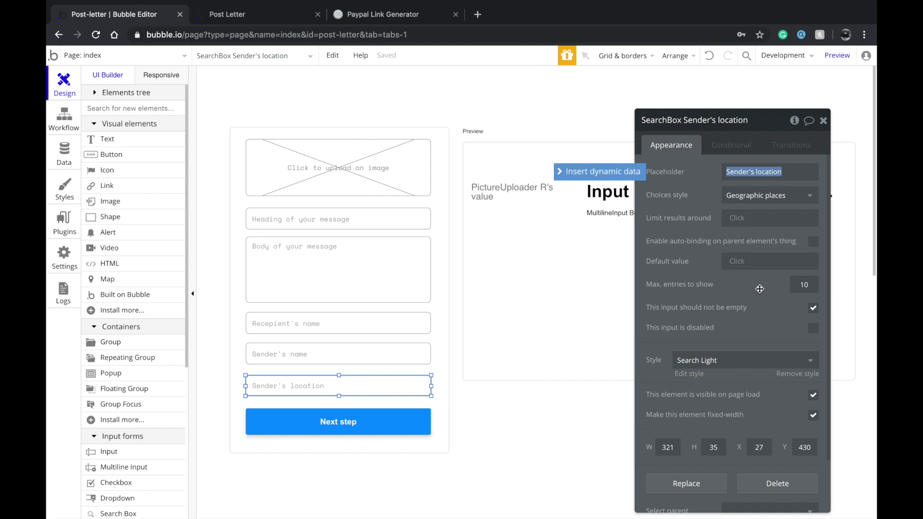
left_click(813, 309)
left_click(809, 288)
type("00")
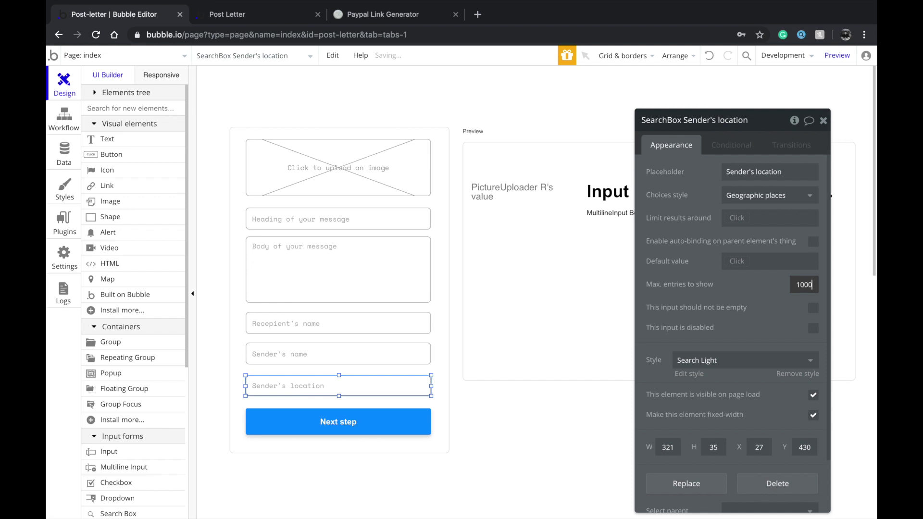
key("BackSpace")
scroll(690, 398, "down", 1)
scroll(689, 398, "up", 1)
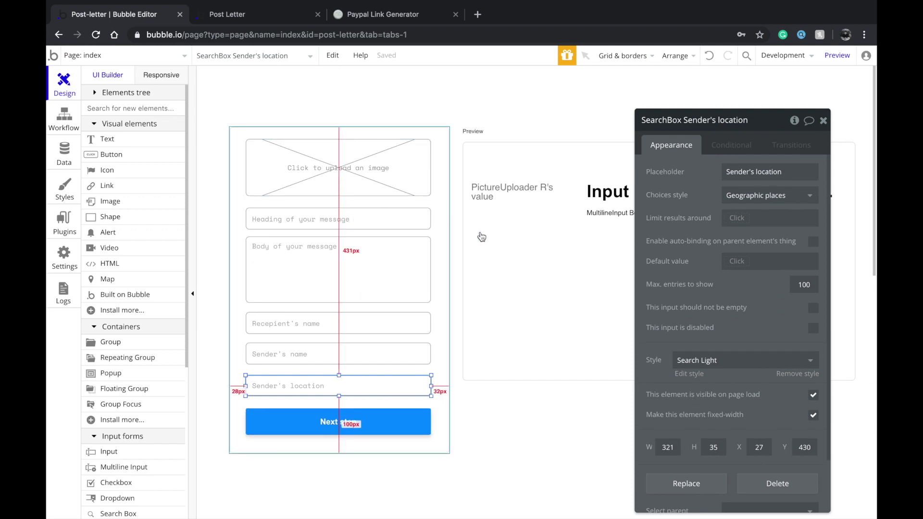
Reload the app preview and enter the title 'Happy birthday' with a birthday wish message
left_click(290, 17)
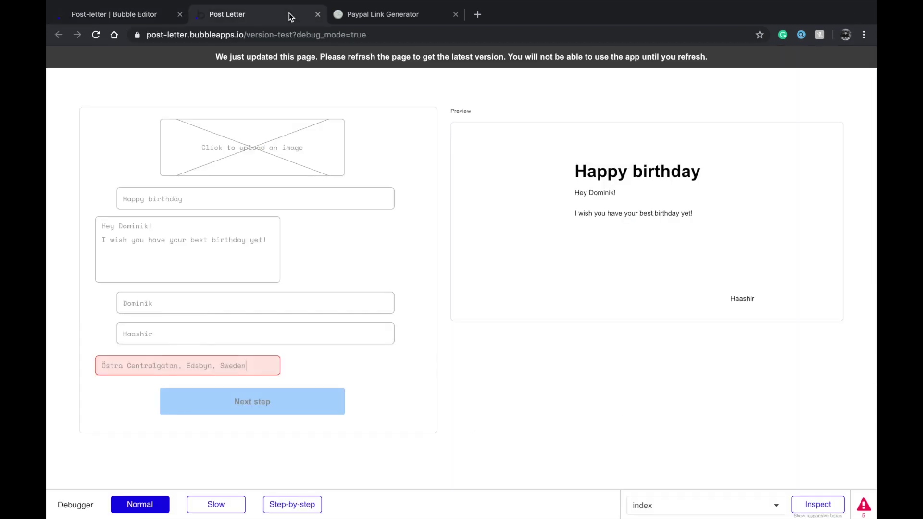
key("ctrl+r")
left_click(210, 259)
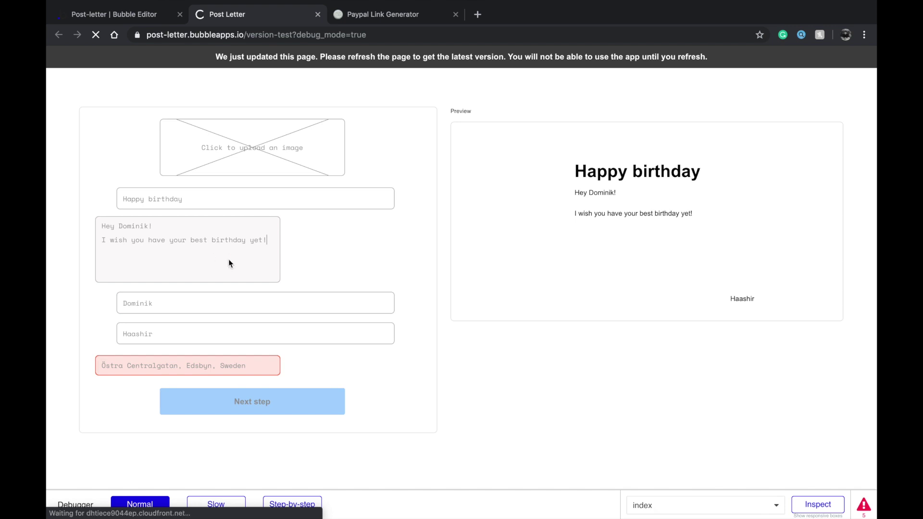
type("Happy birthday")
left_click(102, 226)
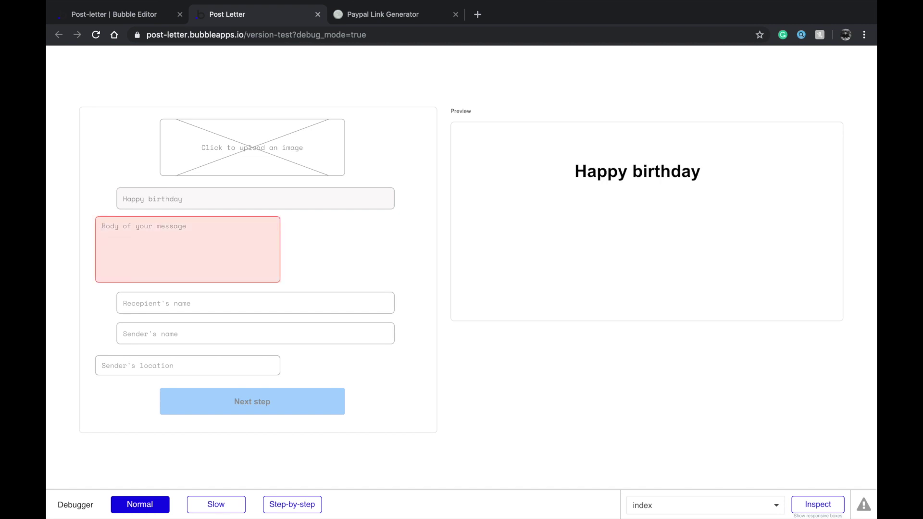
type("I wish you a ")
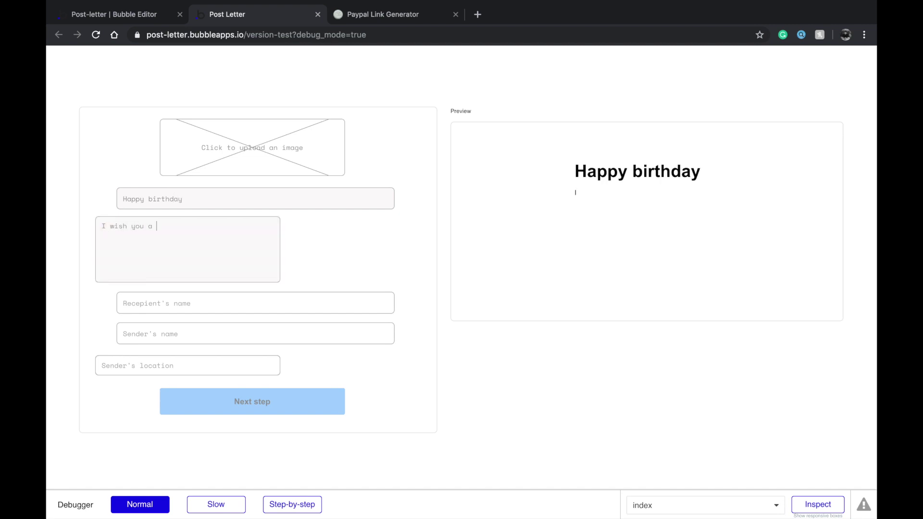
key("BackSpace")
key("BackSpace")
type("have the best burthday yet!")
Fill in the recipient's and sender's names, pick the Edsbyn location suggestion, and submit the letter
left_click(240, 299)
type("Dominik")
key("Tab")
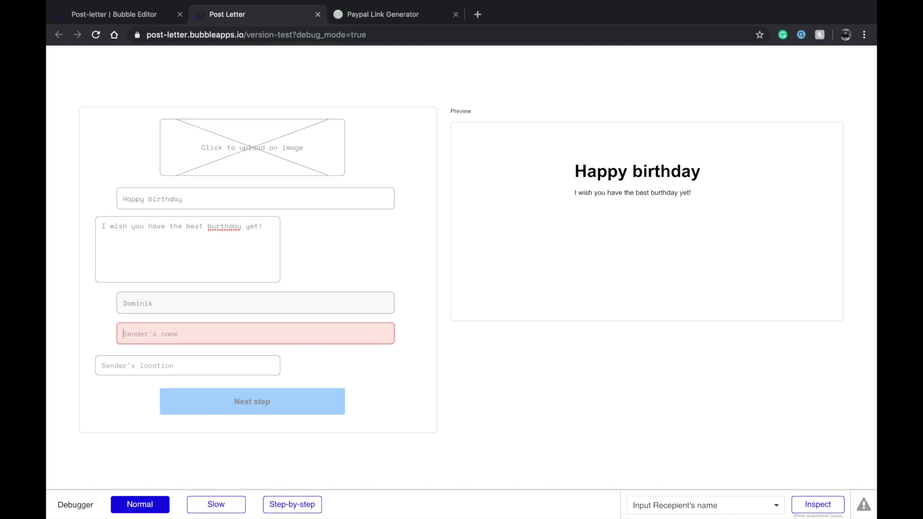
type("Haashir")
key("Tab")
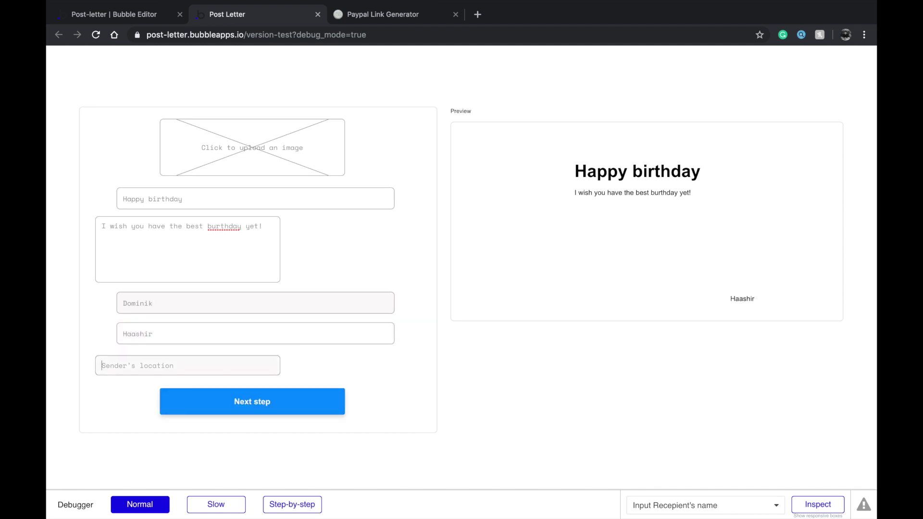
type("Oo")
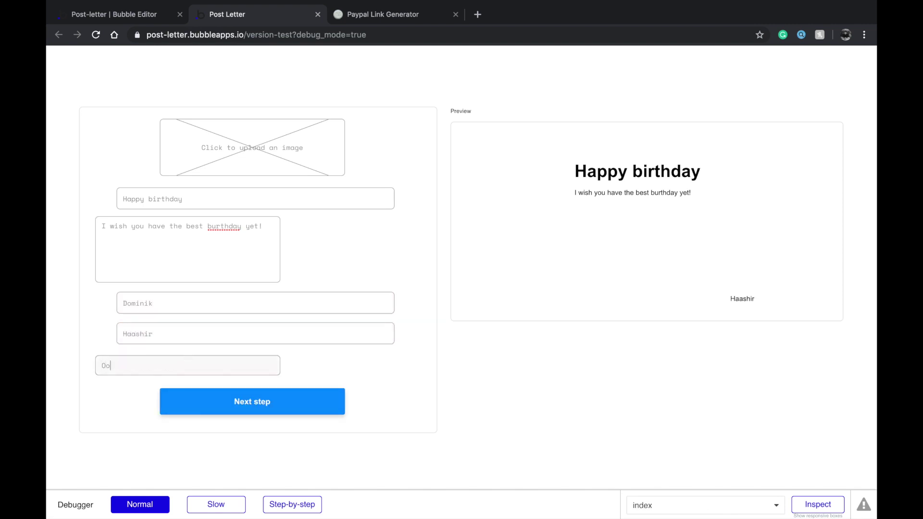
type("tra centru")
key("BackSpace")
key("BackSpace")
key("BackSpace")
key("BackSpace")
key("BackSpace")
key("BackSpace")
type("ce")
key("Down")
key("Down")
key("Down")
key("Down")
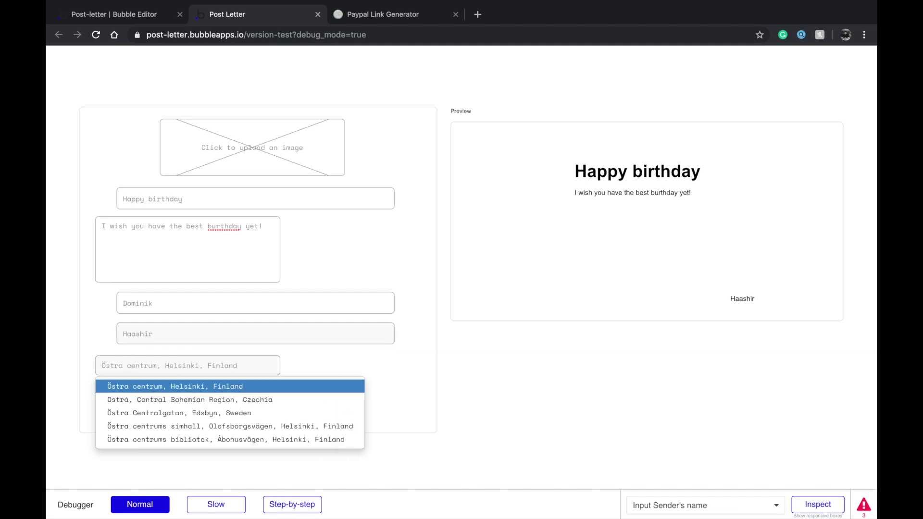
key("Down")
key("Down")
key("Down")
key("Down")
key("Down")
key("Return")
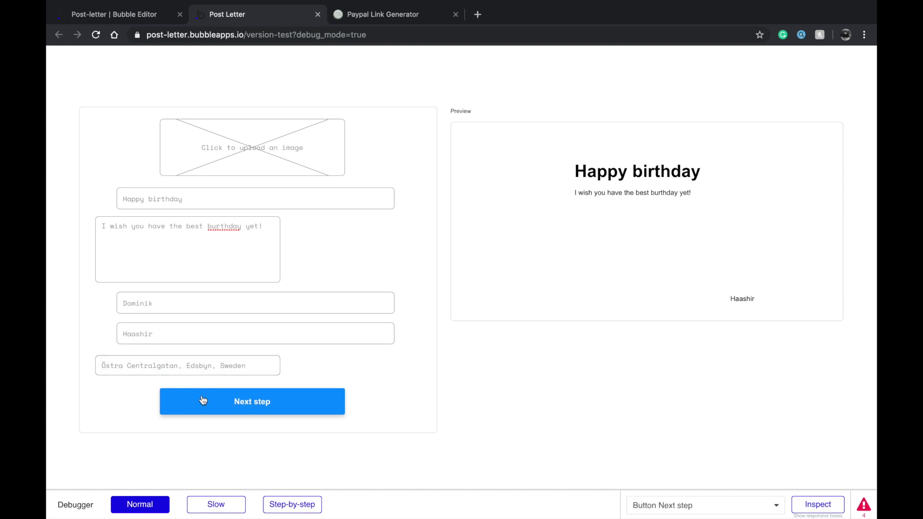
left_click(206, 407)
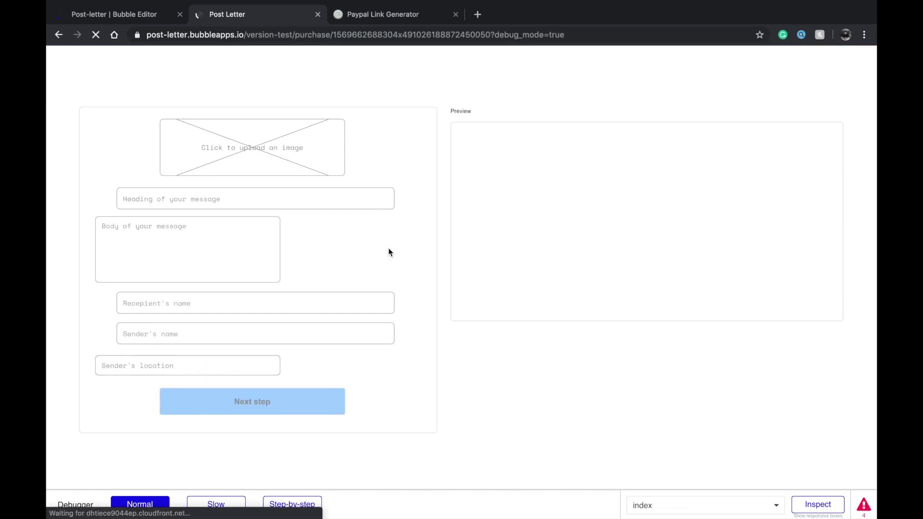
Enter the sender's e-mail address and leave the recipient's e-mail field empty
left_click(349, 147)
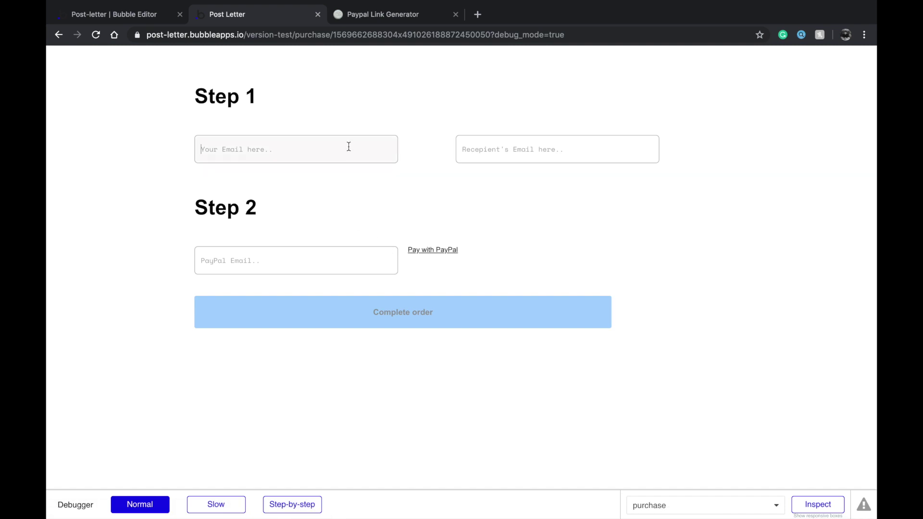
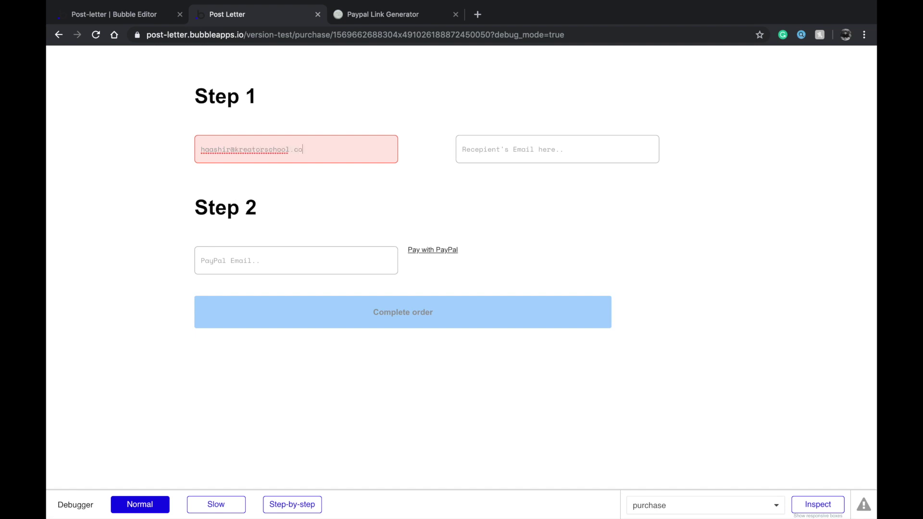
key("Tab")
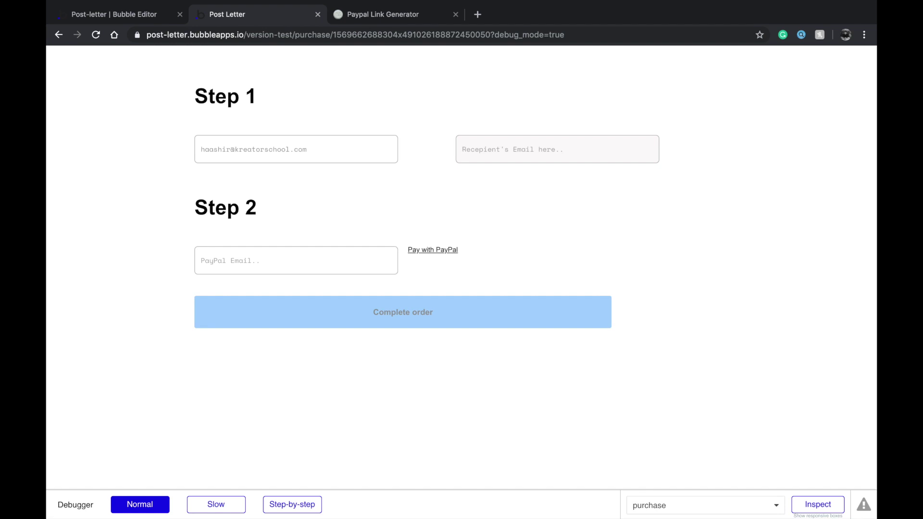
type("blahgahg")
key("ctrl+a")
key("BackSpace")
Enter the PayPal e-mail, try Pay with PayPal, then complete the order and dismiss the confirmation
left_click(371, 250)
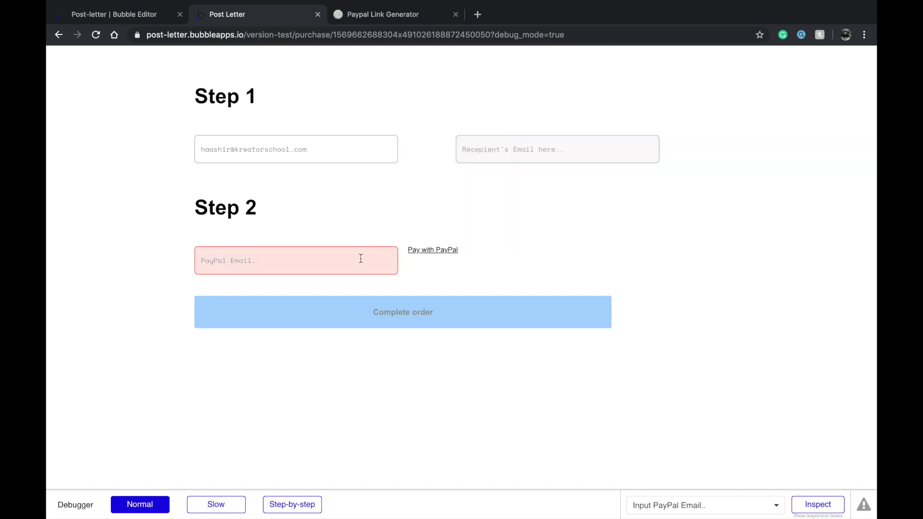
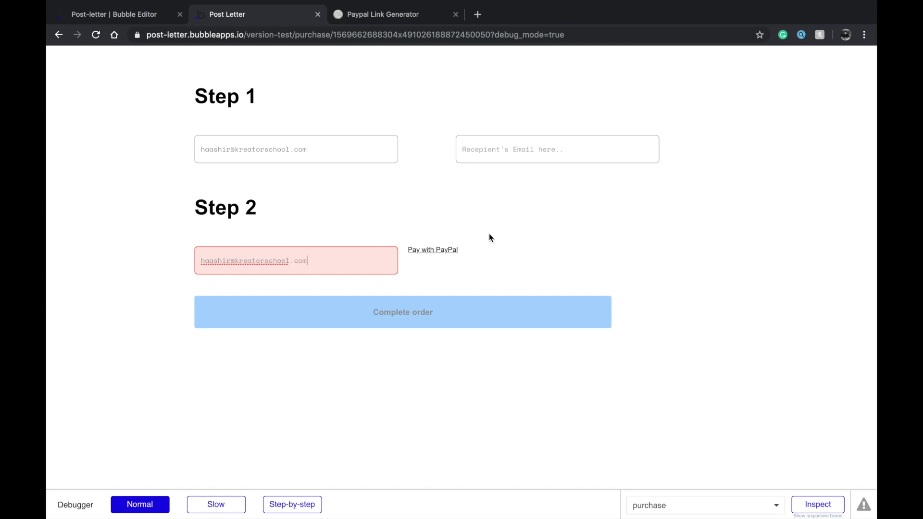
left_click(435, 249)
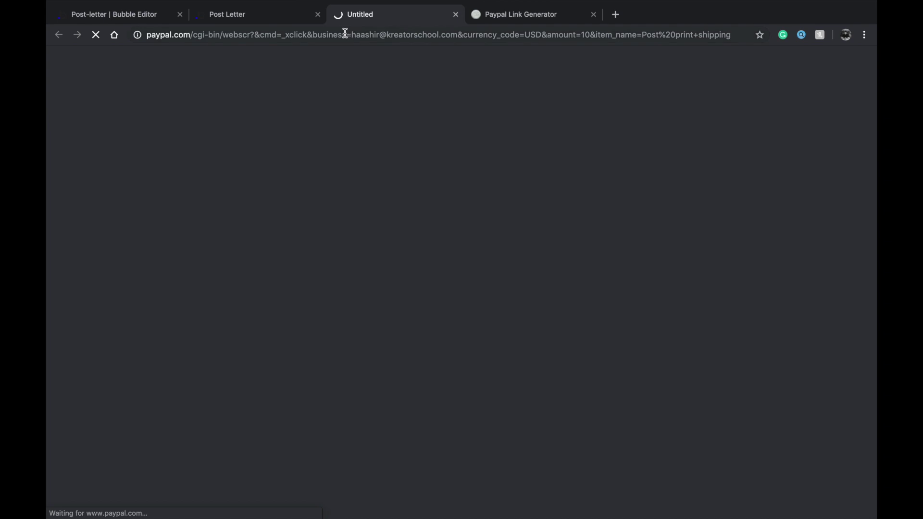
left_click(295, 21)
left_click(455, 14)
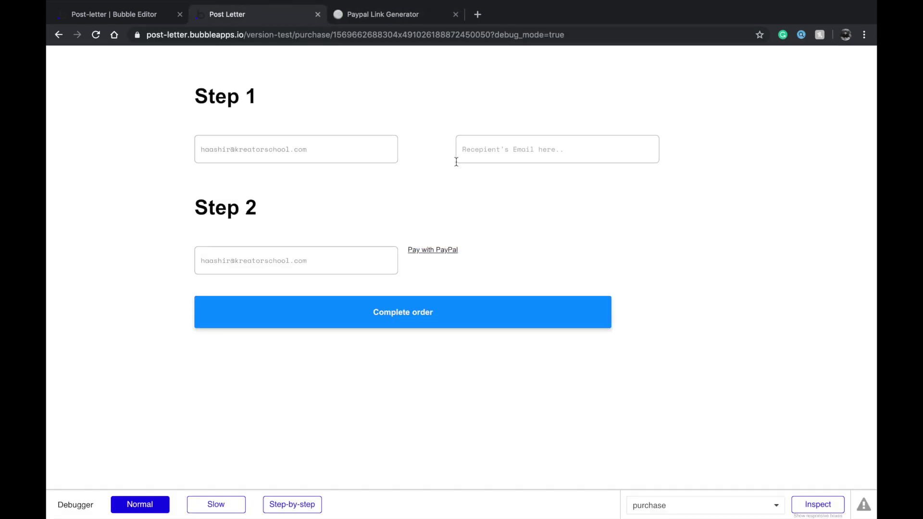
left_click(452, 313)
left_click(457, 200)
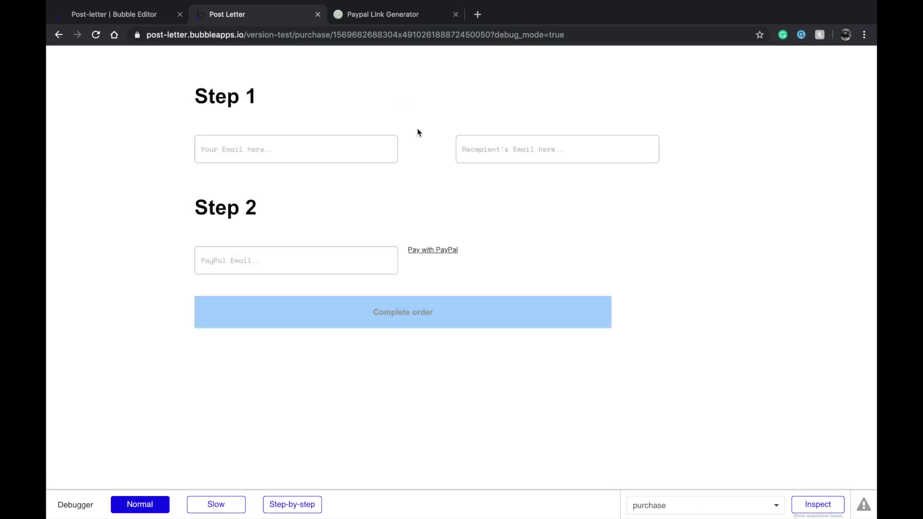
Inspect the Happy birthday order in All Orders, finding recipient e-mail and location empty, then return to Design
left_click(134, 14)
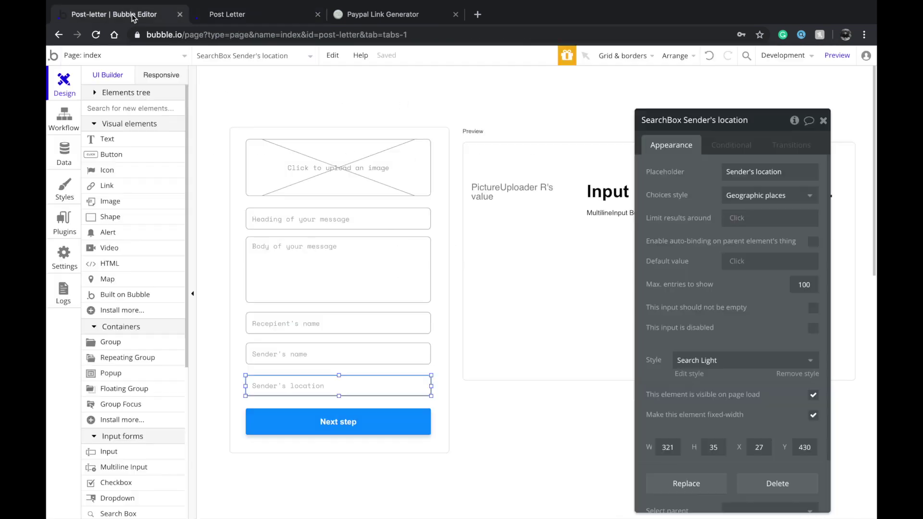
left_click(64, 154)
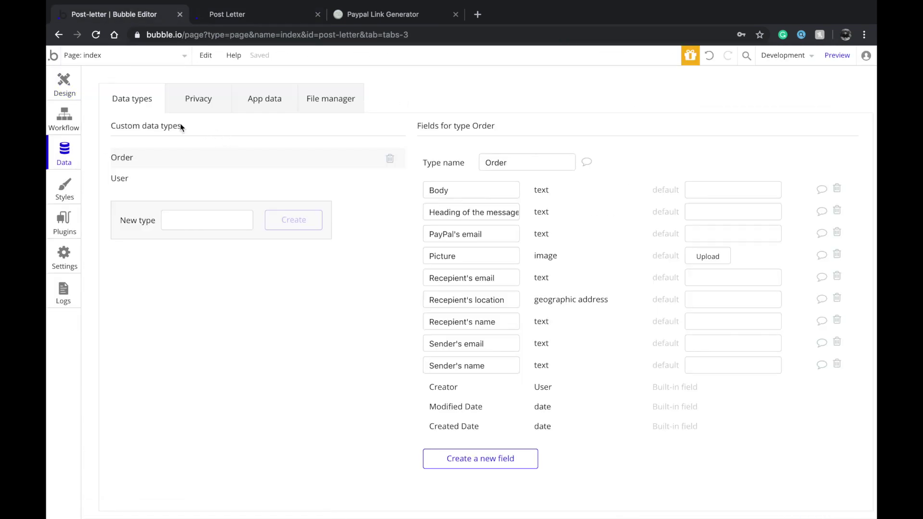
left_click(275, 97)
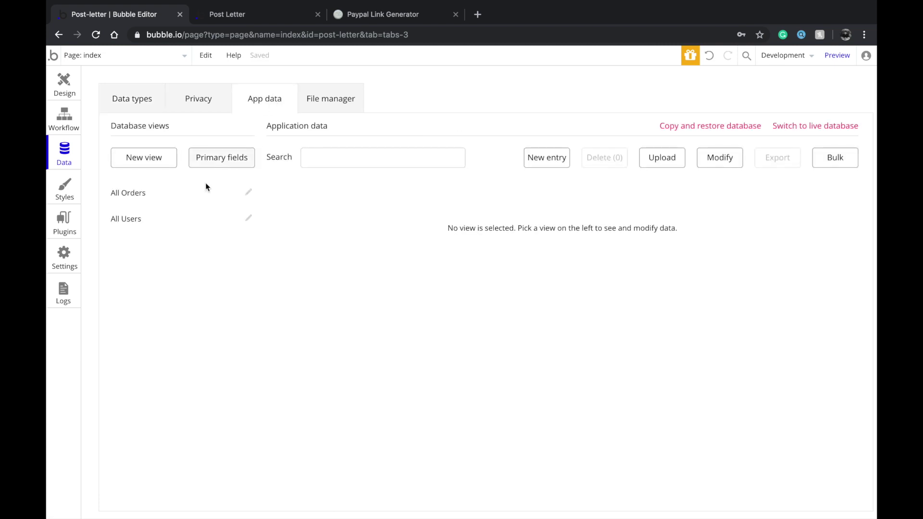
left_click(191, 202)
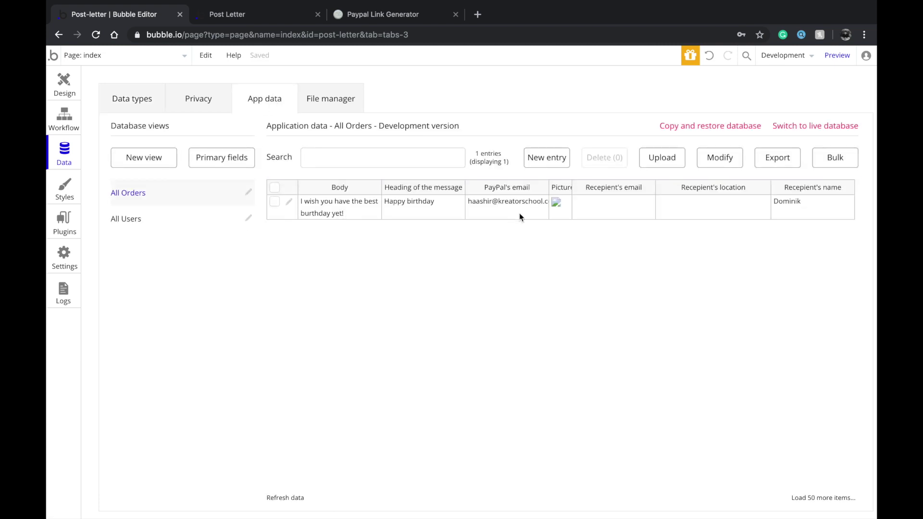
left_click(290, 199)
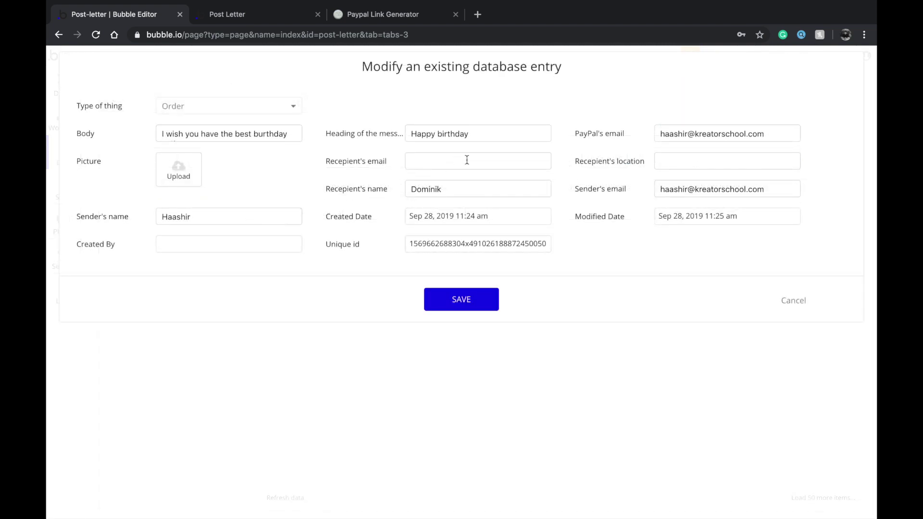
left_click(423, 166)
left_click(680, 132)
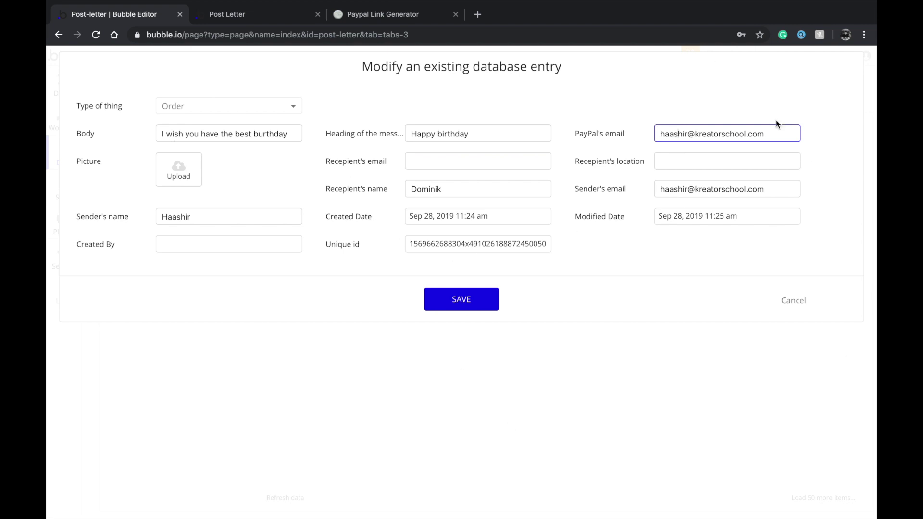
left_click(513, 224)
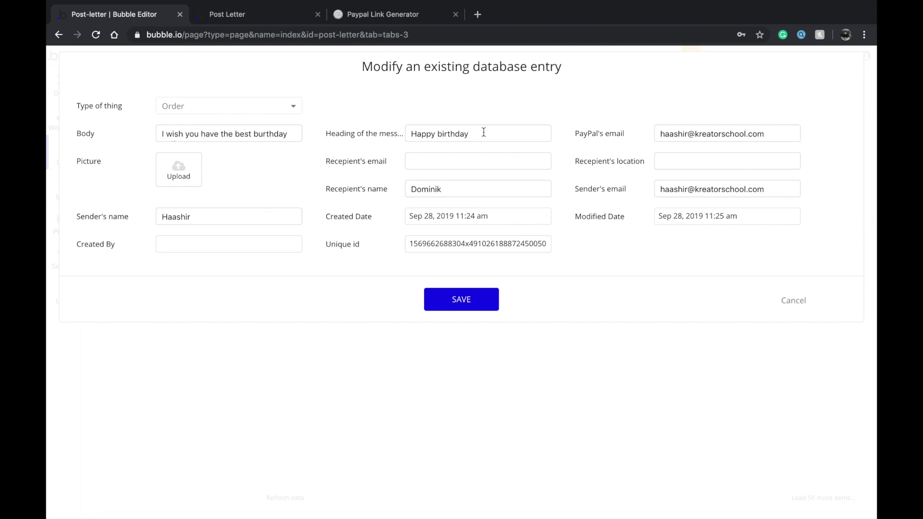
left_click(680, 156)
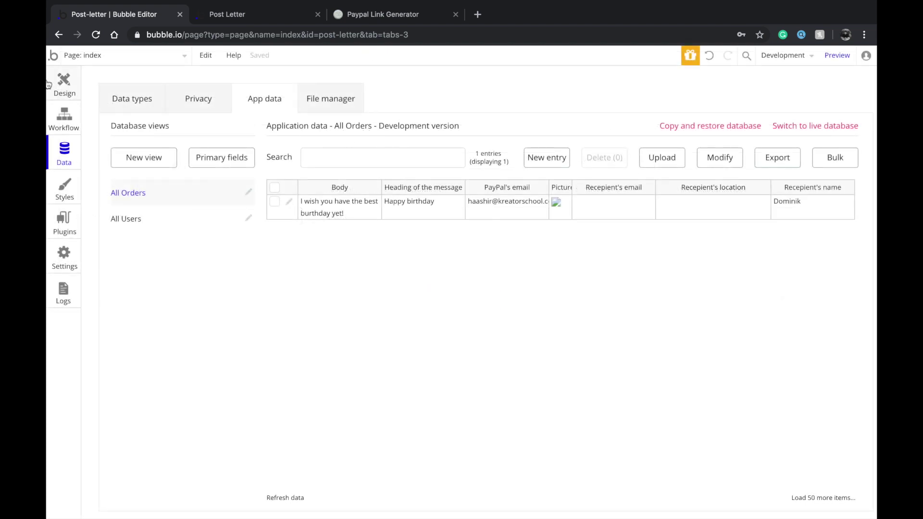
left_click(60, 85)
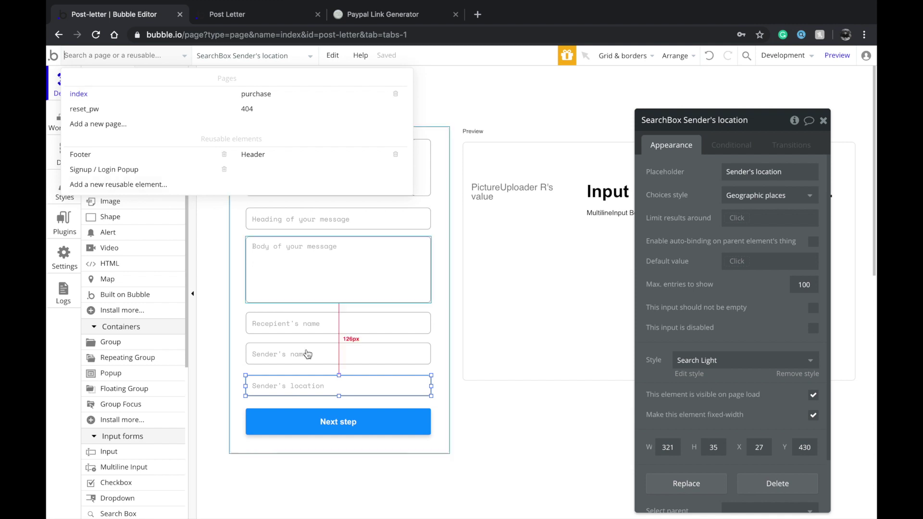
Replace the Sender's location search box with a 'Recepient's address' input using the Address content format
key("Delete")
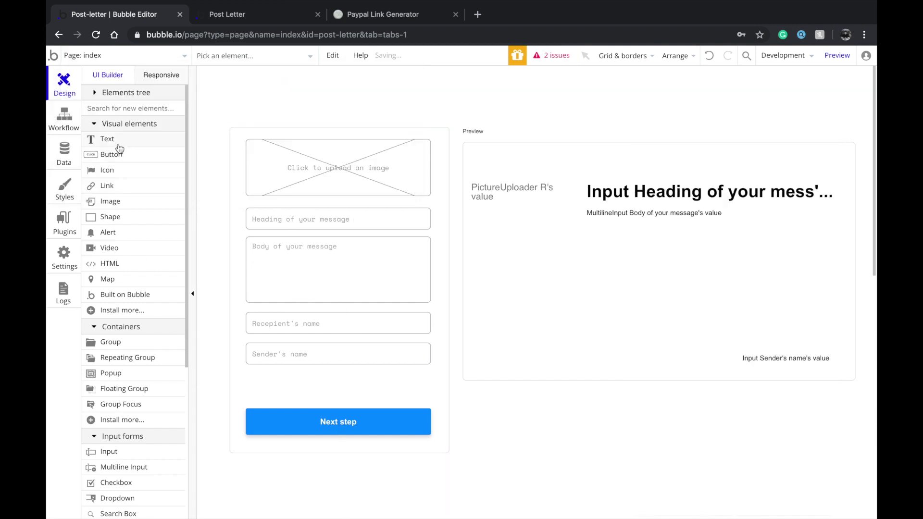
scroll(121, 375, "down", 1)
left_click(130, 417)
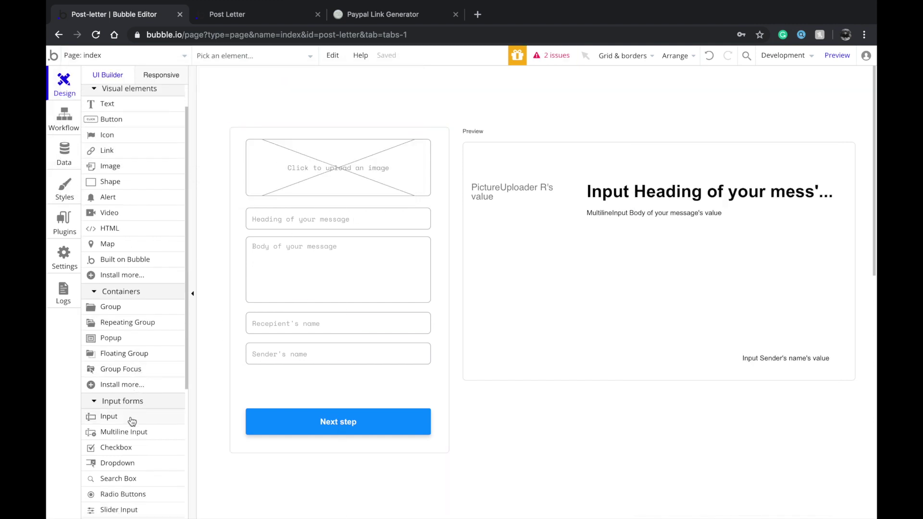
mouse_move(249, 373)
left_mouse_down()
mouse_move(301, 405)
mouse_move(312, 395)
mouse_move(285, 387)
mouse_move(431, 386)
left_mouse_up()
type("Re")
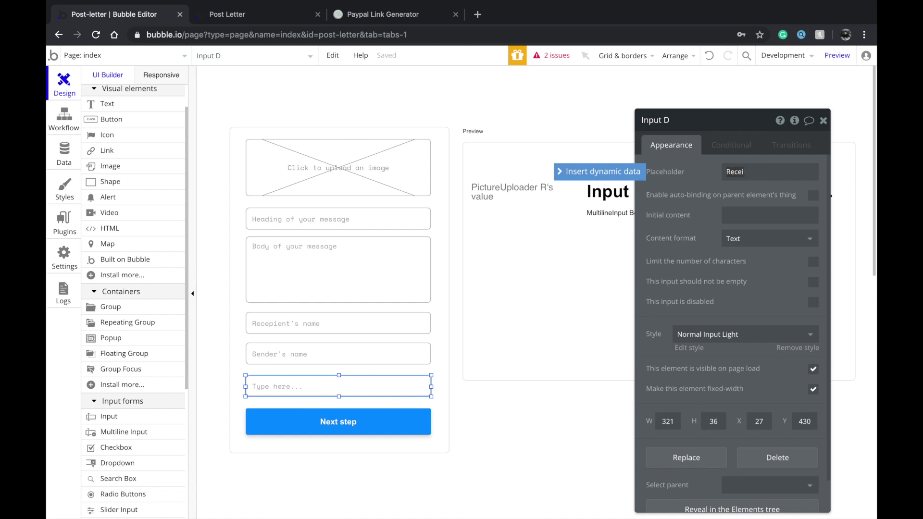
type("cepient's address")
left_click(764, 239)
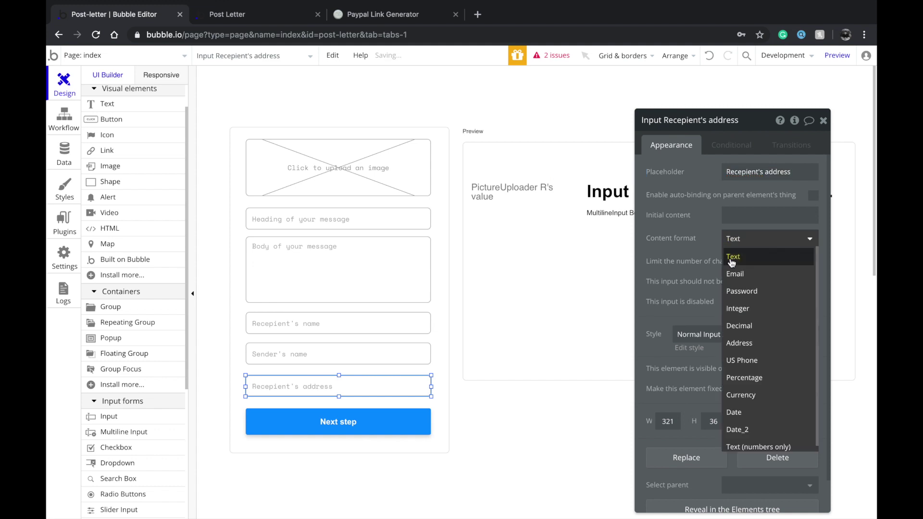
scroll(735, 423, "down", 1)
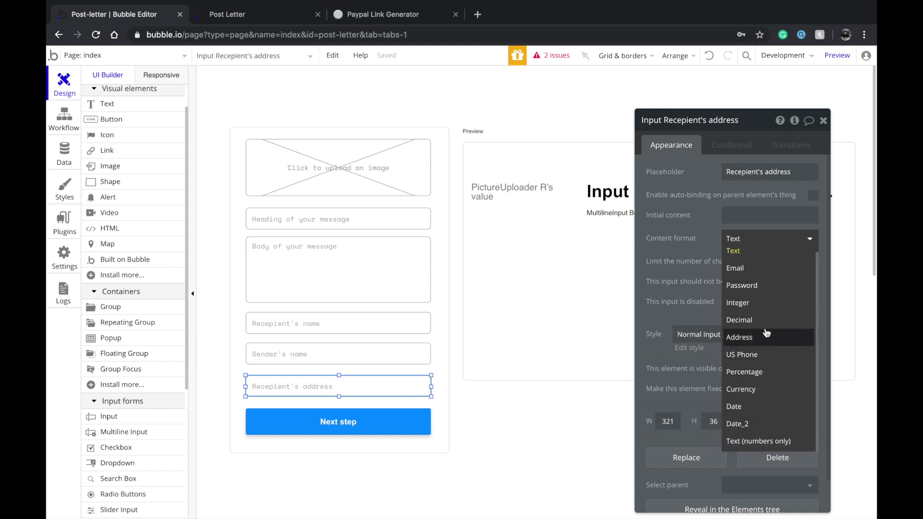
left_click(764, 338)
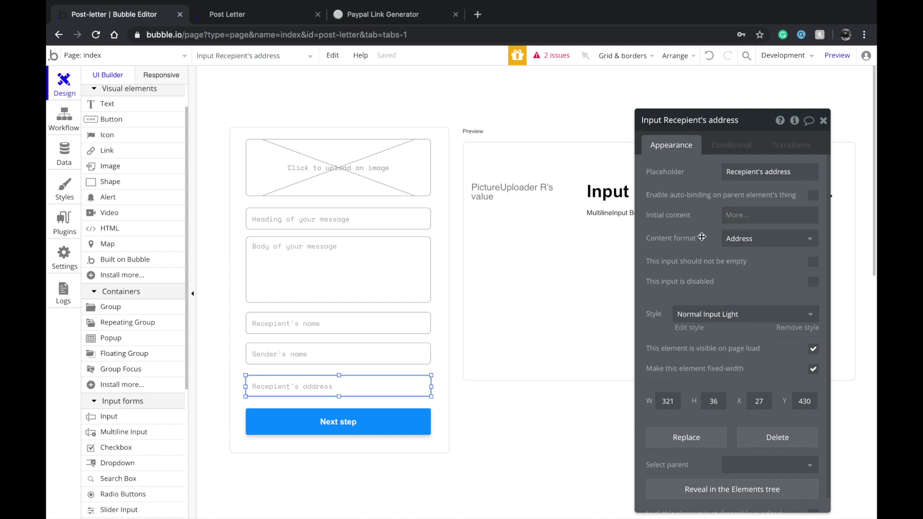
left_click(359, 415)
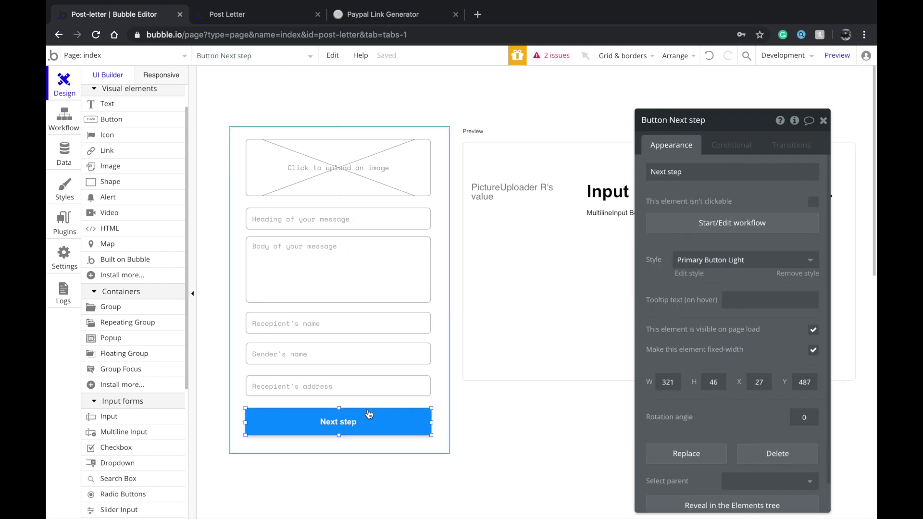
In the Next step workflow, set Recepient's location to the Recepient's address input's value
left_click(714, 220)
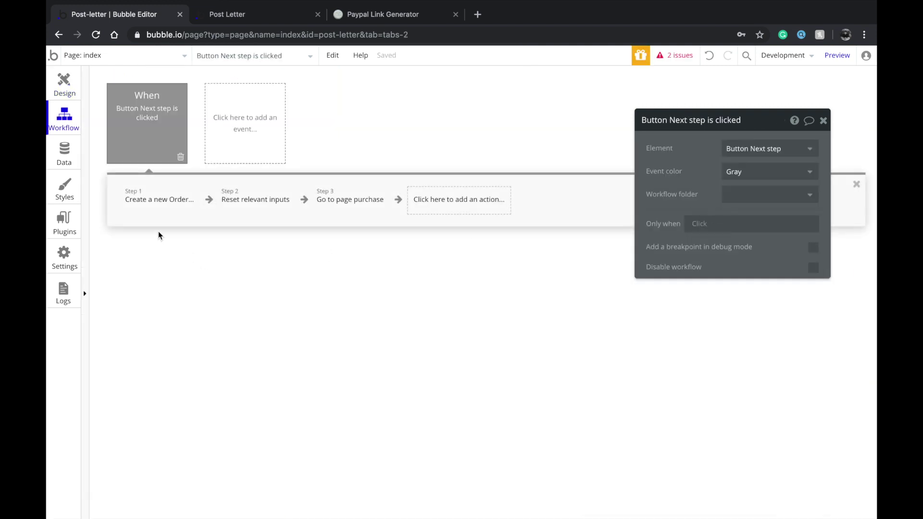
left_click(158, 201)
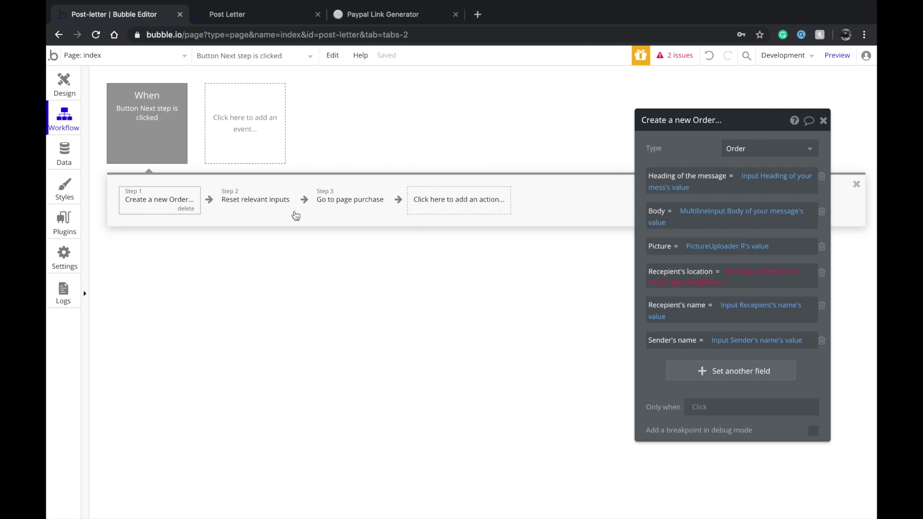
left_click(750, 271)
scroll(751, 410, "down", 1)
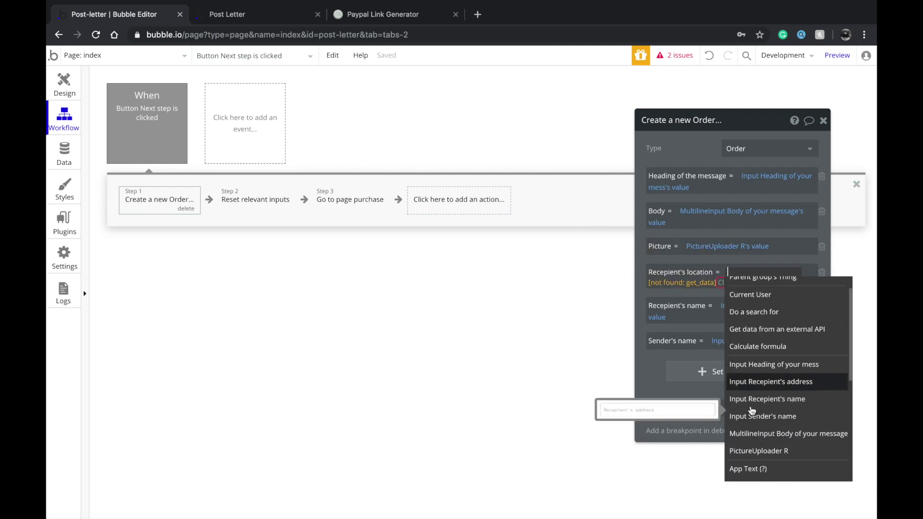
left_click(770, 383)
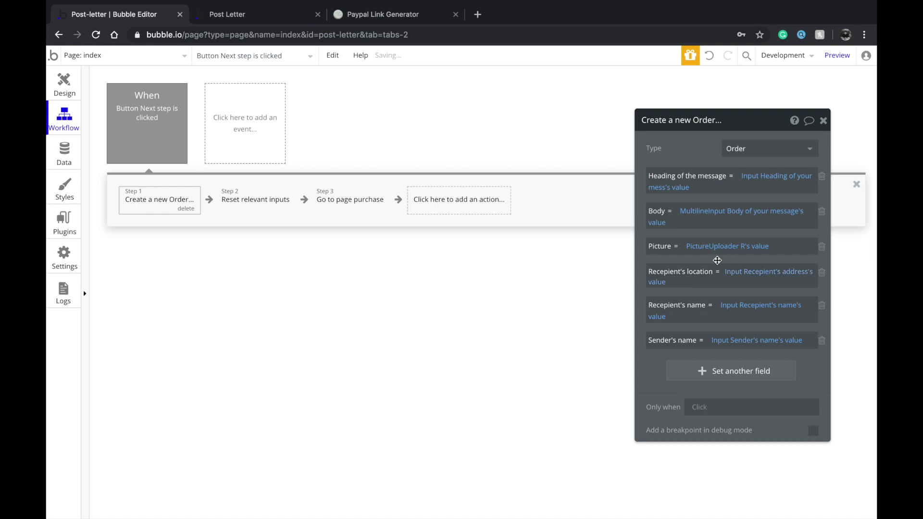
Switch the editor to the purchase page and show the app's orders data
left_click(64, 90)
left_click(108, 55)
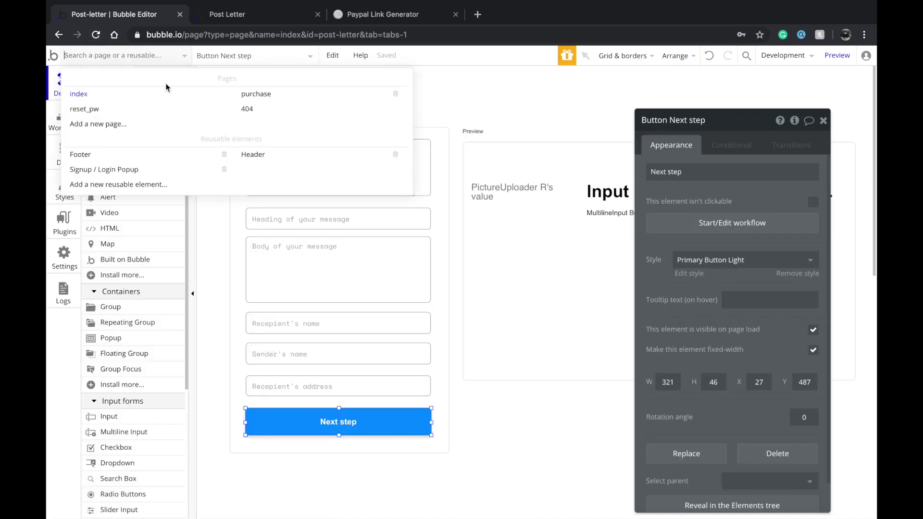
left_click(258, 95)
left_click(72, 153)
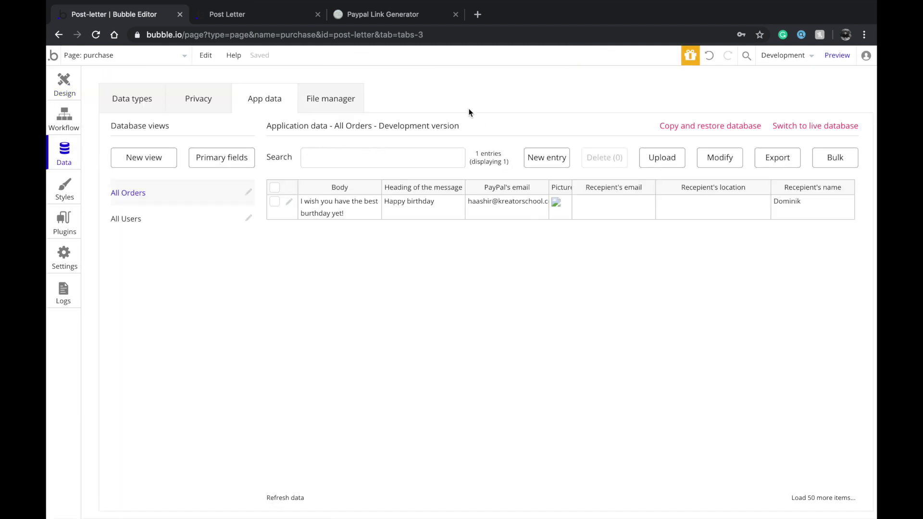
Switch the editor to the Live version and view its All Users table
left_click(765, 55)
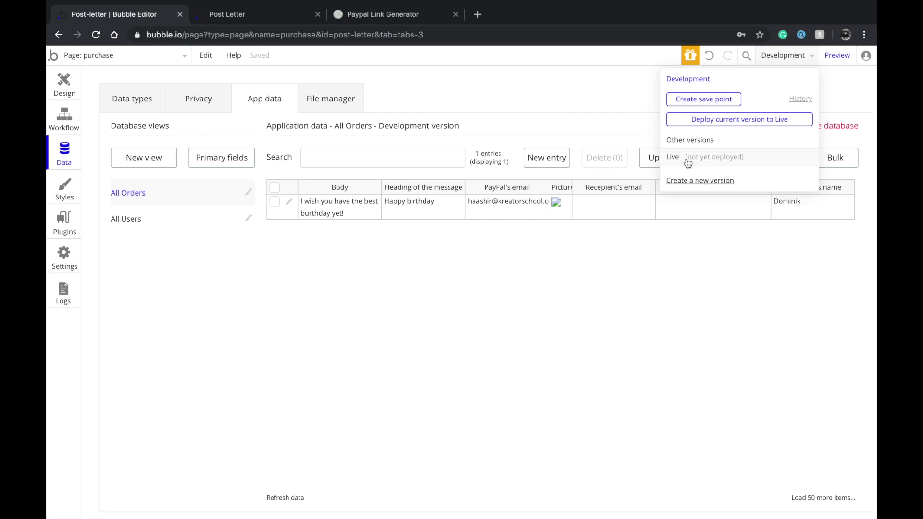
left_click(687, 163)
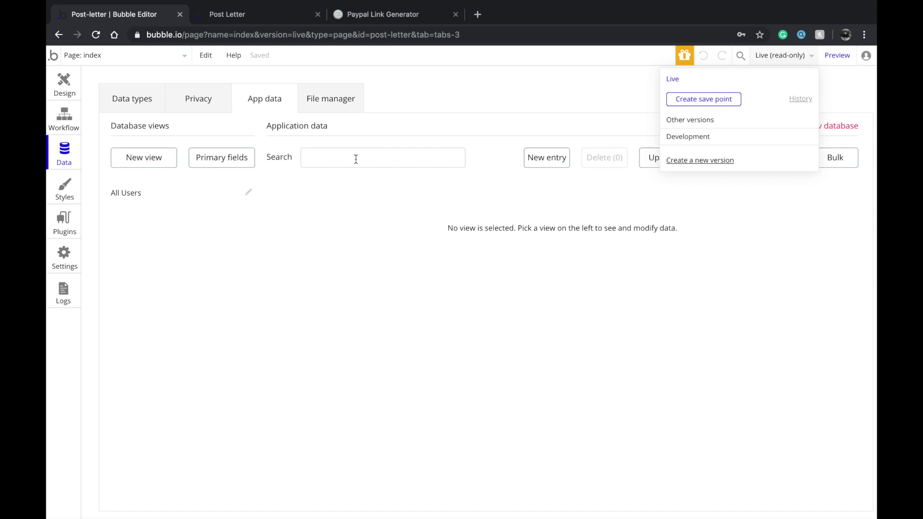
left_click(143, 196)
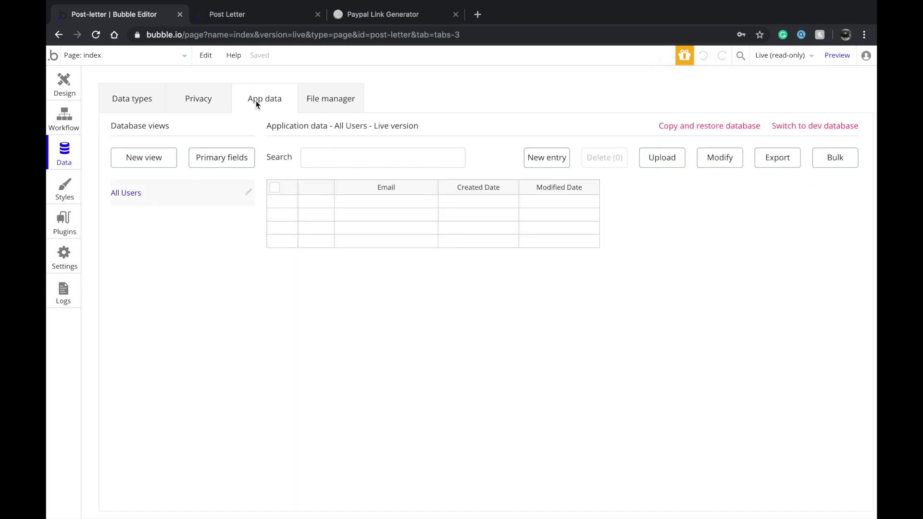